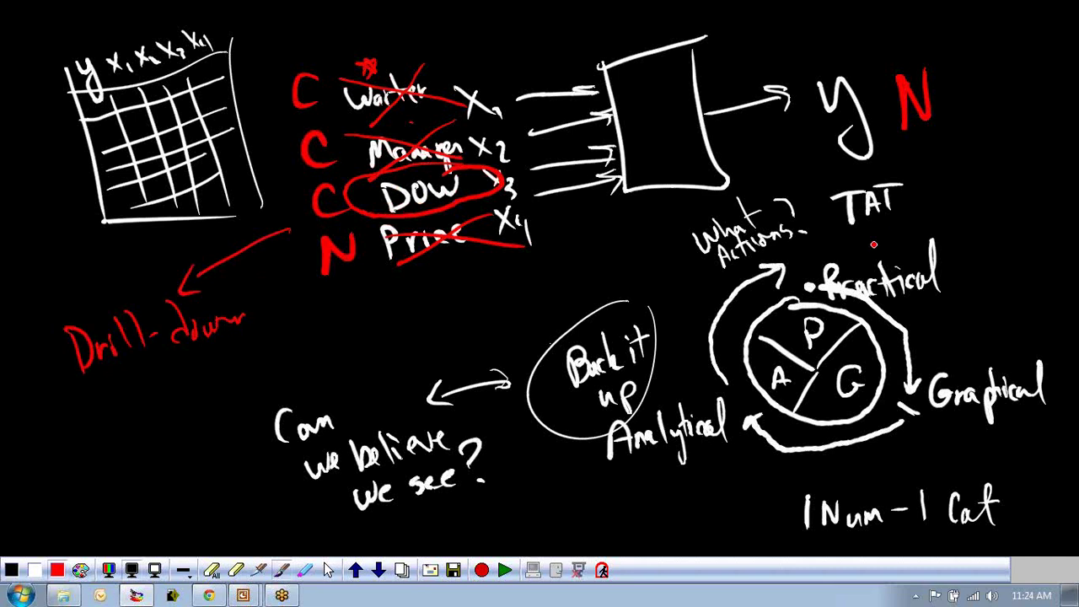
Mark the starting point beside Practical with a red stroke and underline Graphical and Analytical in red.
left_click_drag(792, 262, 798, 285)
mouse_move(1009, 397)
left_mouse_down()
mouse_move(941, 436)
mouse_move(975, 426)
left_mouse_up()
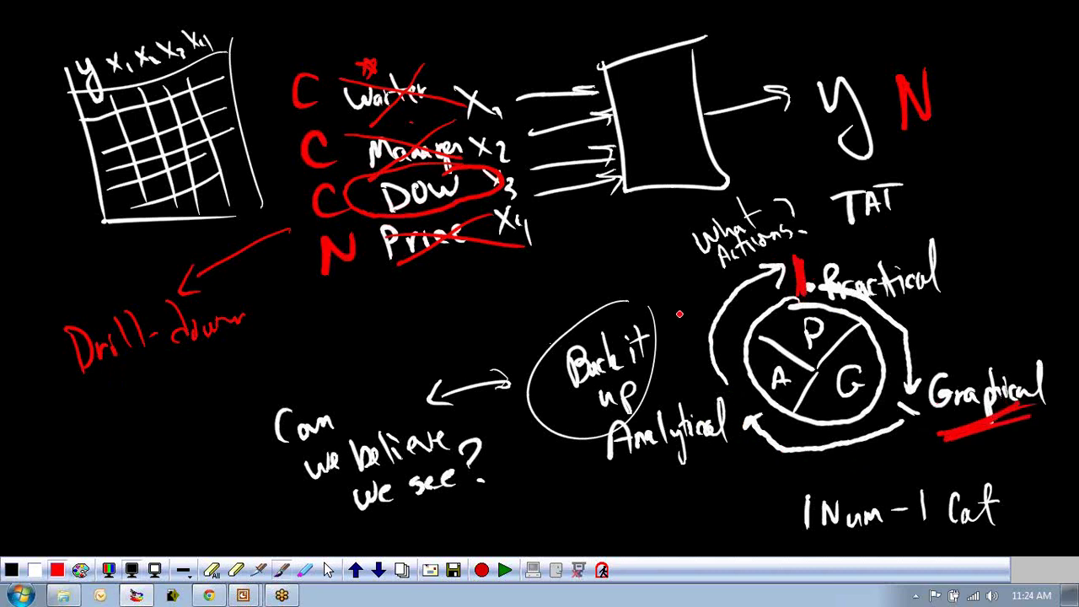
mouse_move(699, 447)
left_mouse_down()
mouse_move(646, 471)
mouse_move(638, 450)
left_mouse_up()
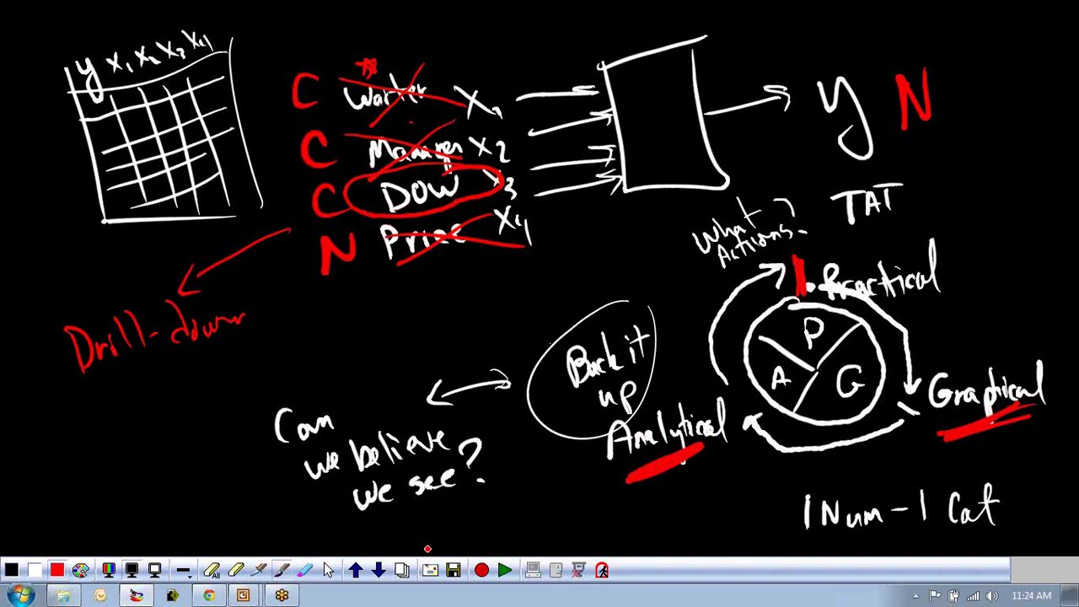
Leave the drawing board and minimize the PowerPoint and Chrome windows to reach the W3 folder on the desktop.
left_click(329, 571)
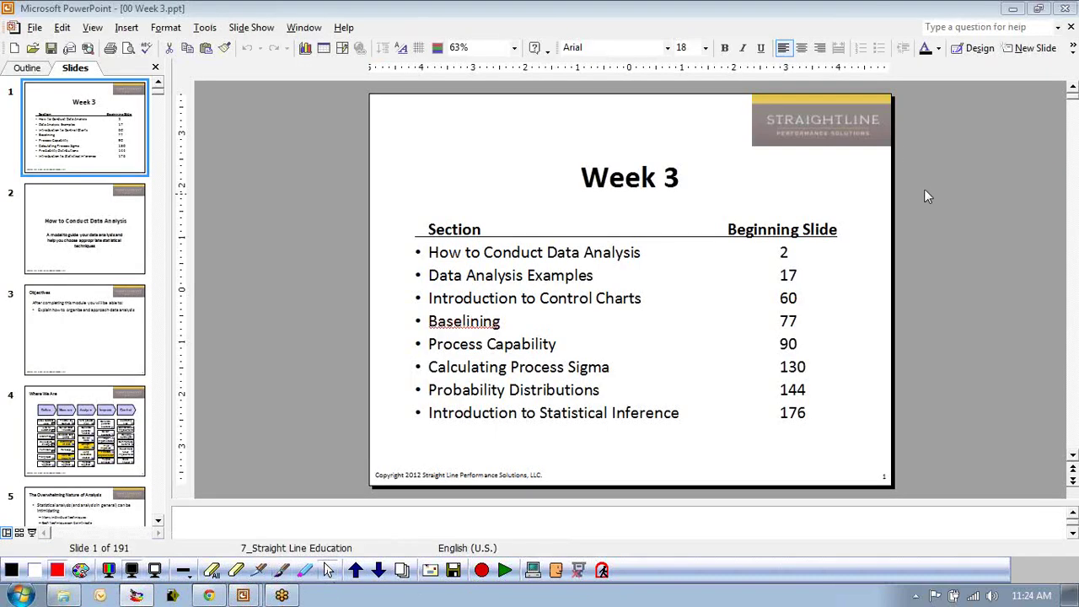
left_click(1012, 9)
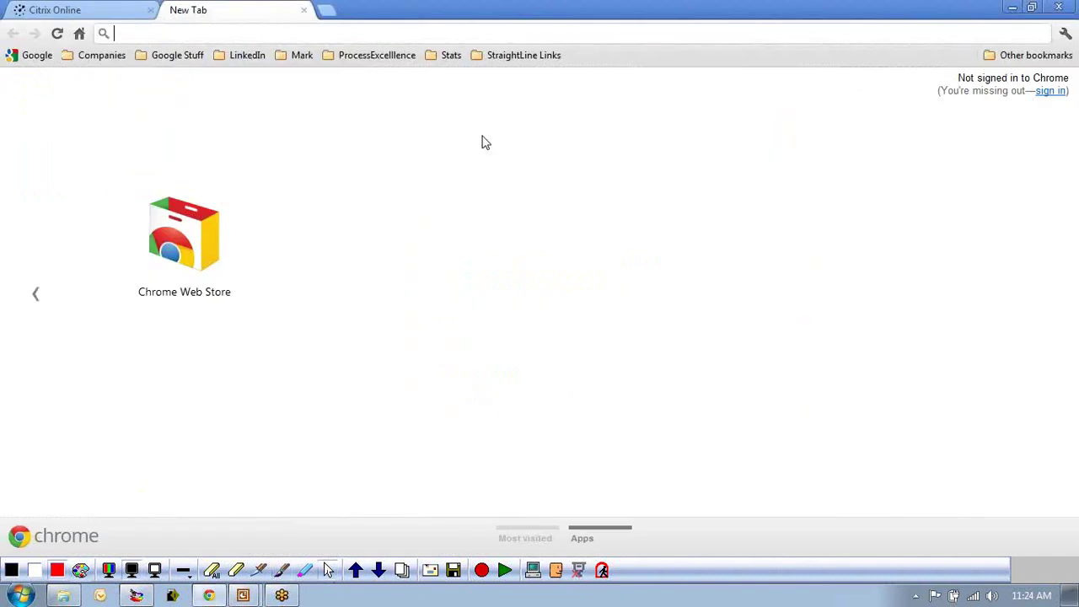
left_click(1009, 9)
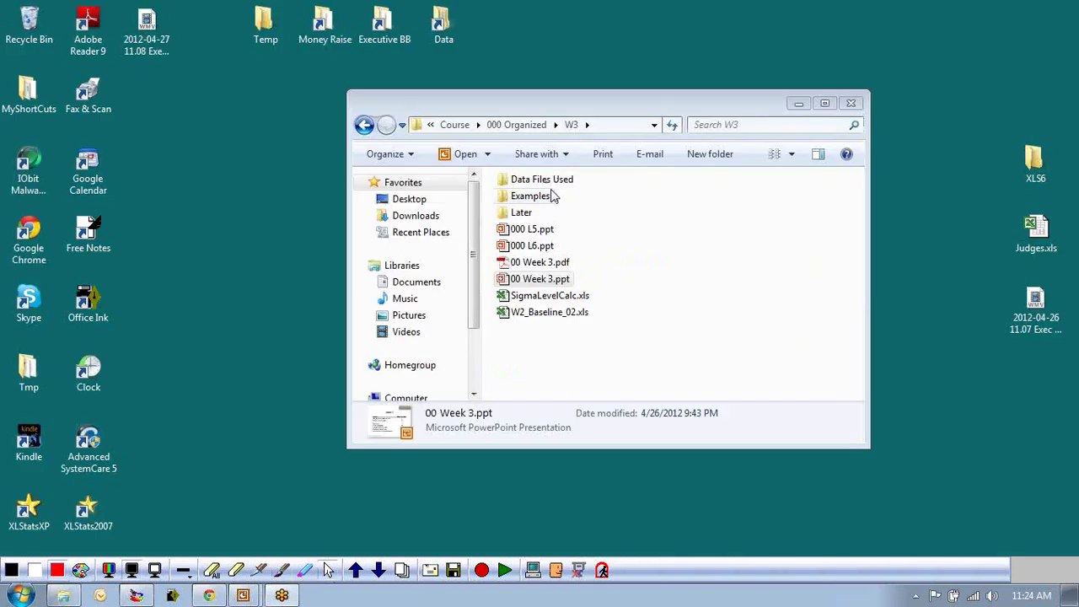
Look through the W1 examples folder and the Data Files Used folder for a suitable data file.
double_click(544, 197)
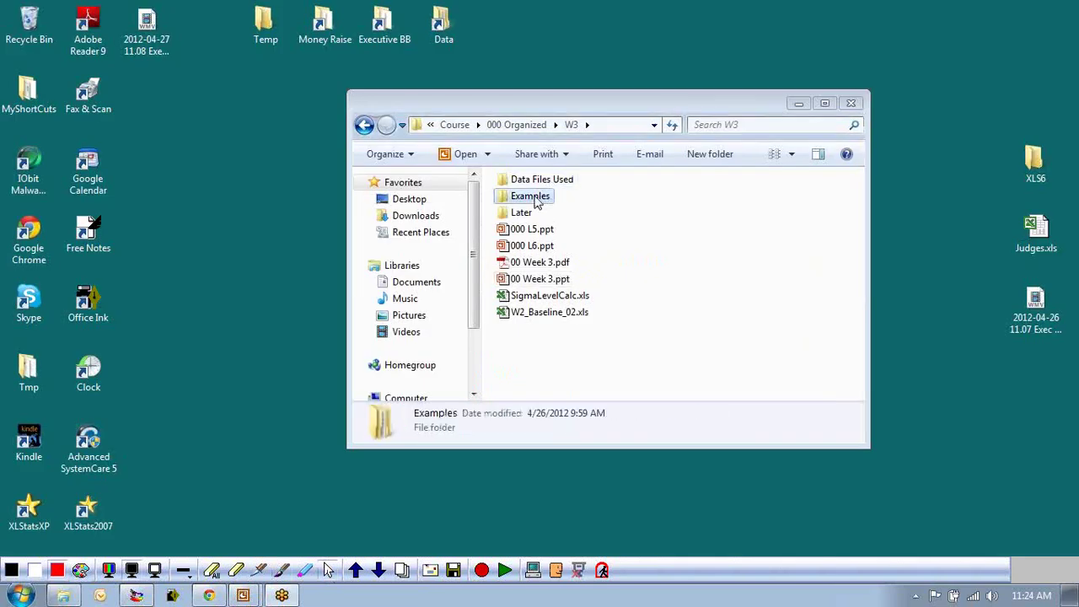
double_click(519, 251)
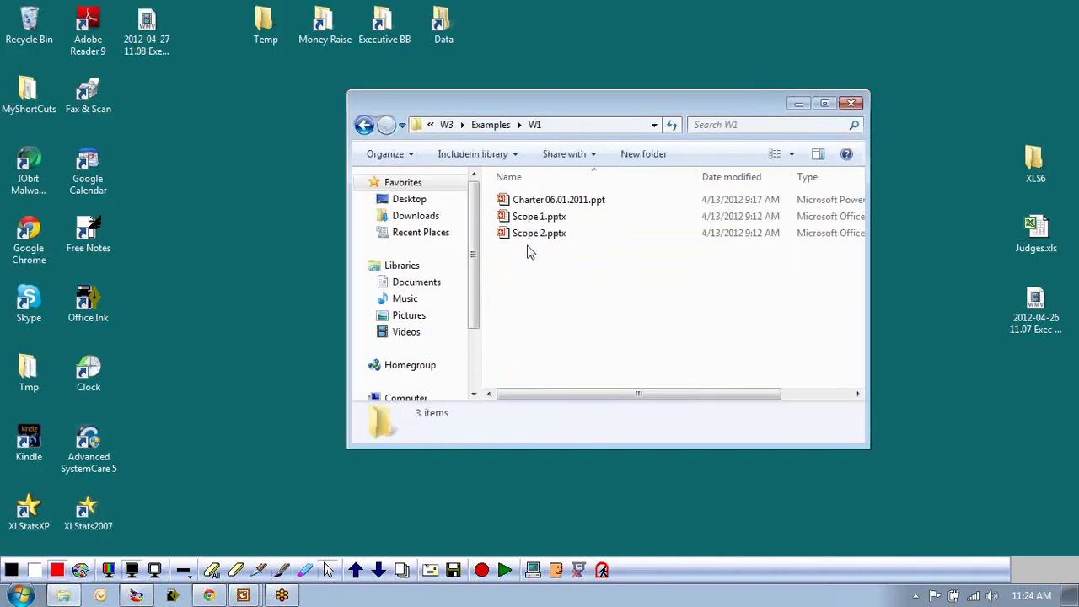
double_click(364, 124)
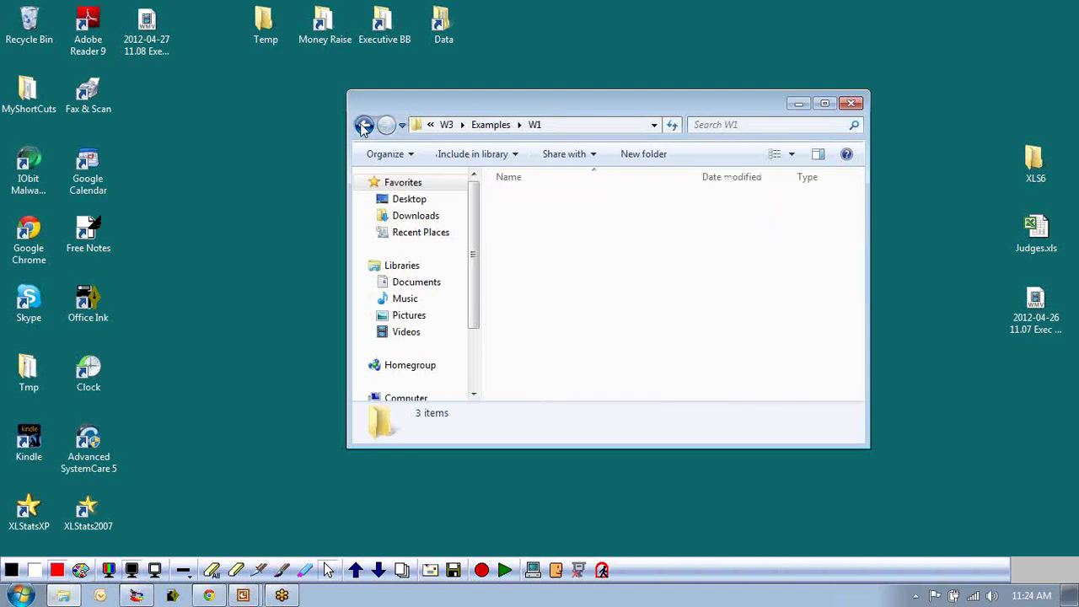
double_click(523, 182)
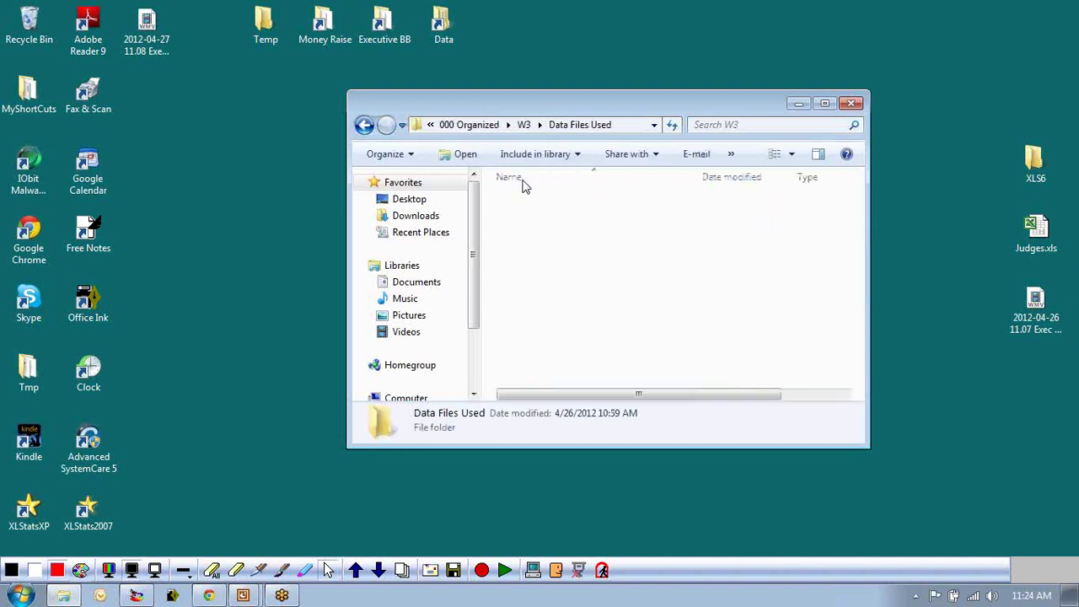
mouse_move(566, 268)
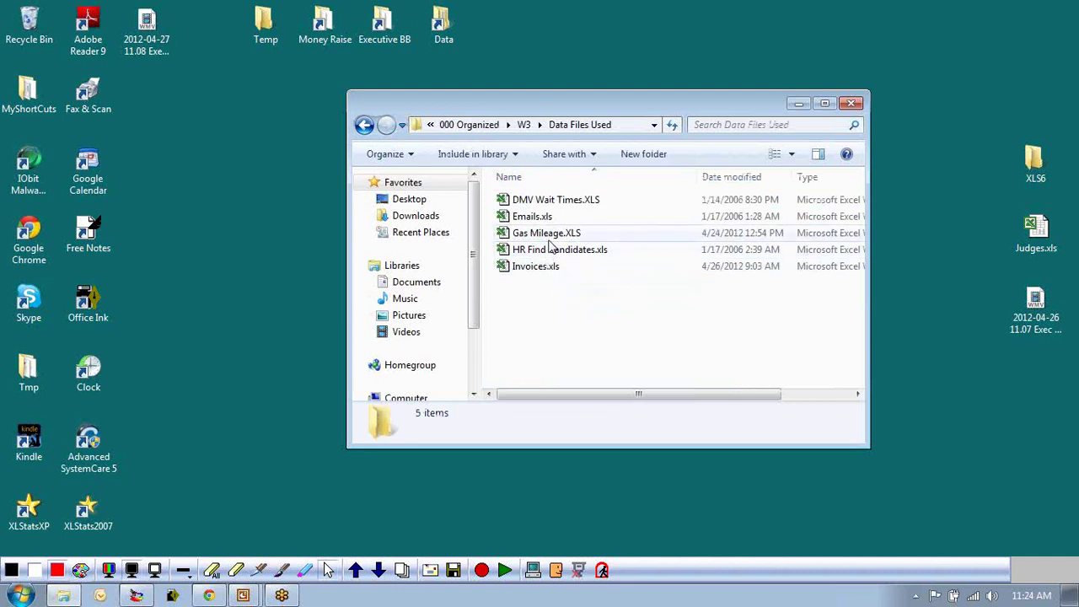
left_click(364, 124)
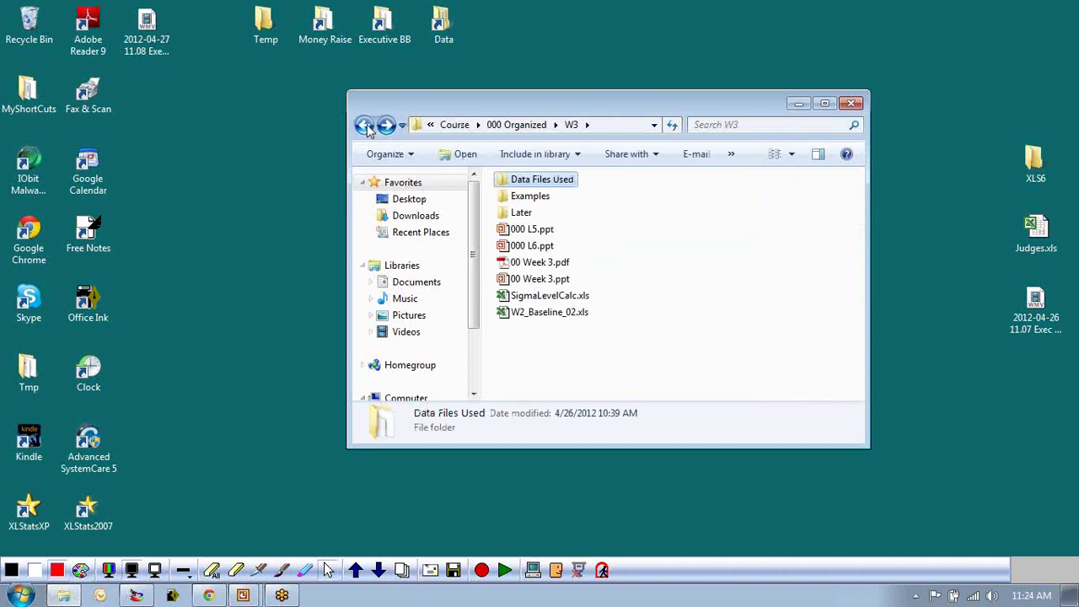
Open Discharge Times.xls from the Data for Weeks 1 through 4 folder inside the desktop's Data folder.
double_click(441, 23)
double_click(413, 224)
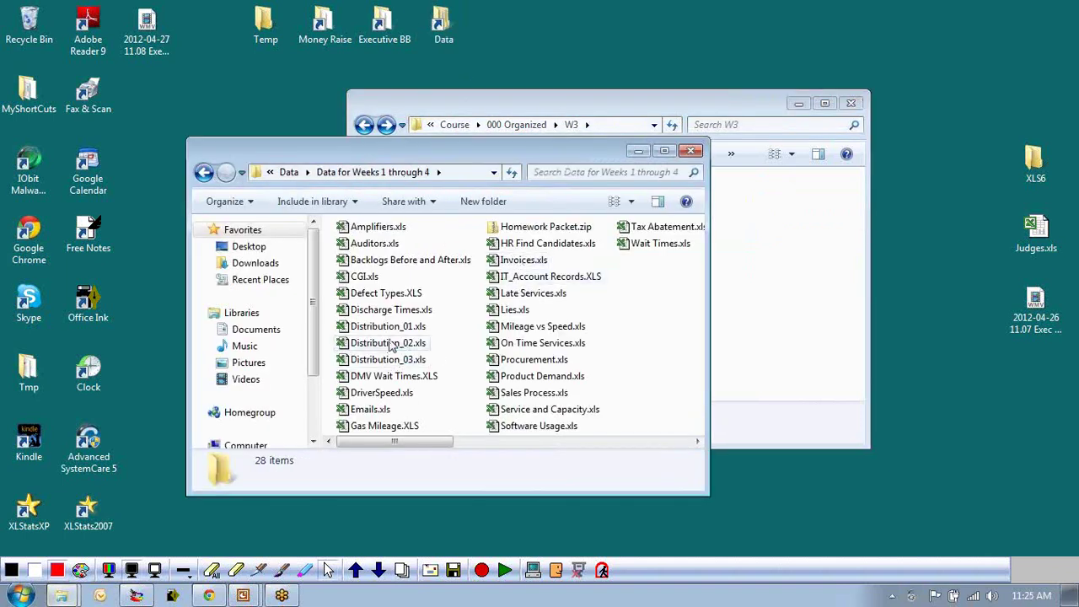
left_click(392, 311)
double_click(392, 311)
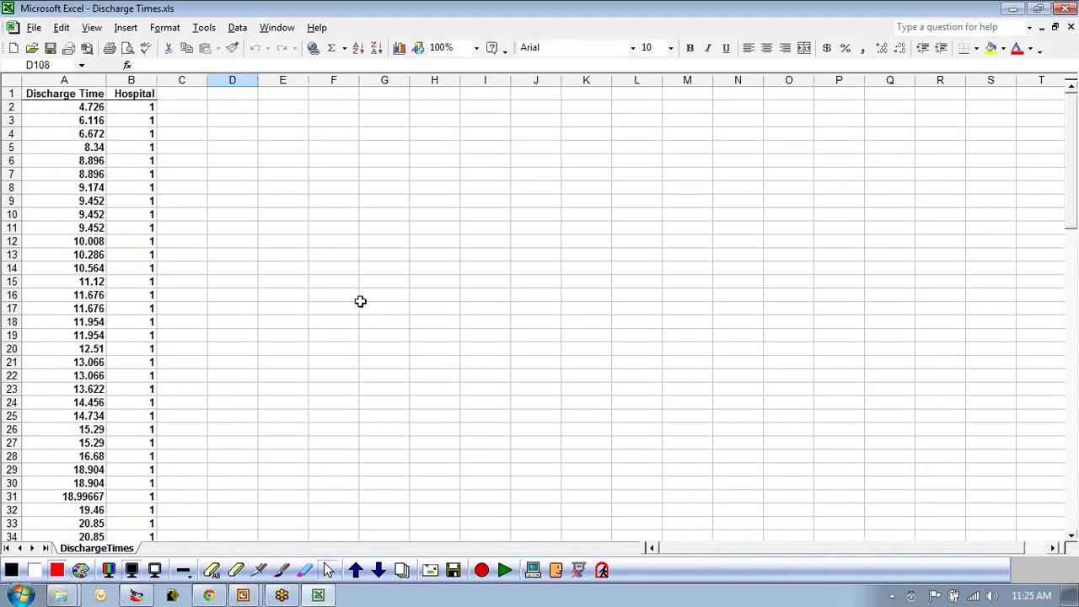
Highlight the Discharge Time and Hospital headers together with their first two data rows, A1:B3.
left_click(142, 199)
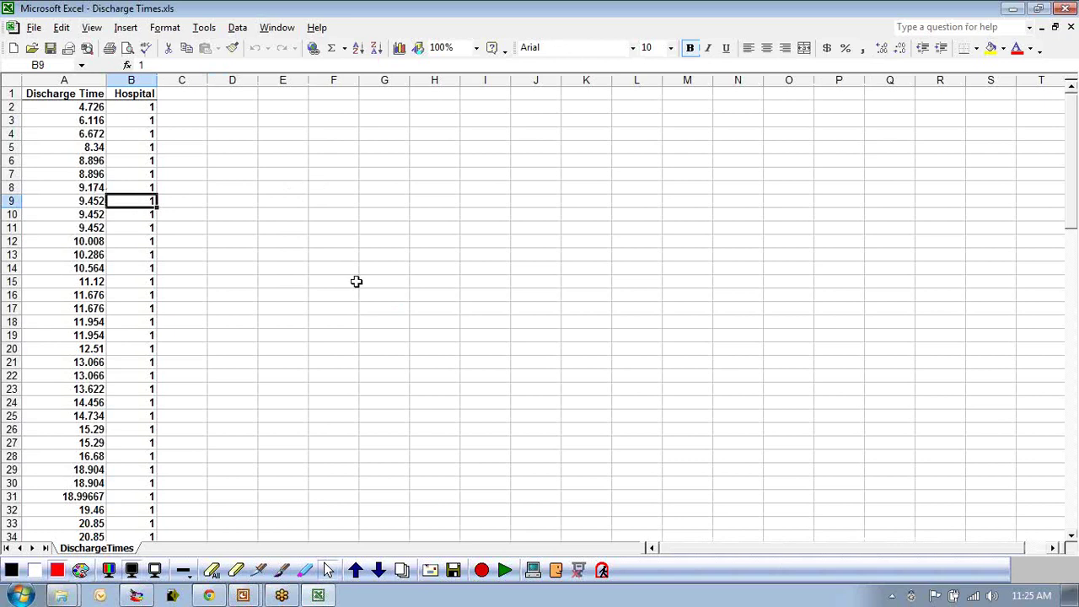
left_click(302, 148)
left_click_drag(45, 95, 155, 128)
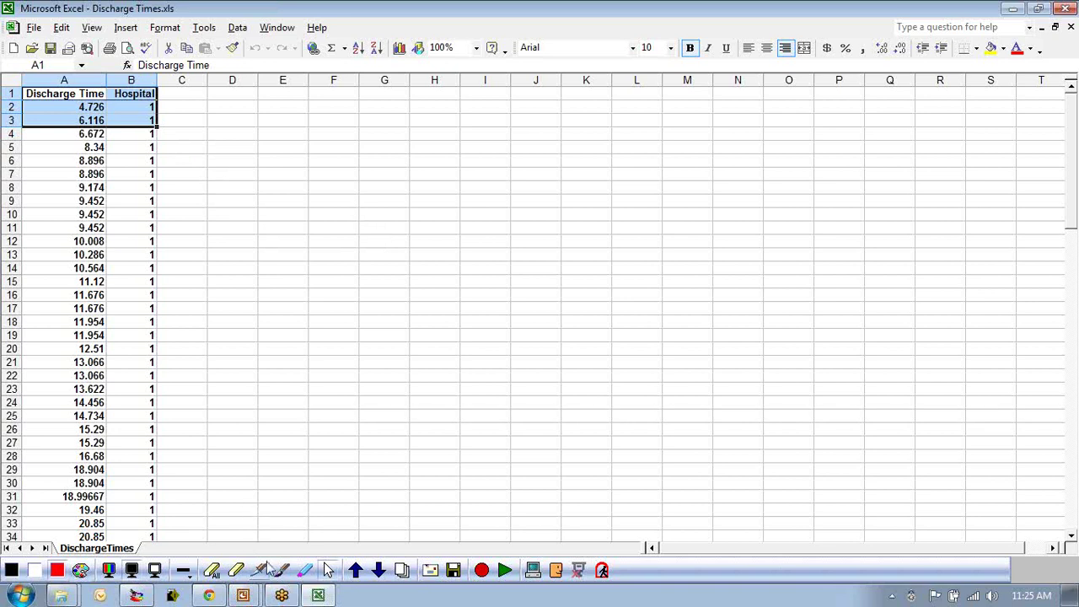
Annotate over the worksheet in red with a process box and an output arrow labelled Discharge, marked with an underscored N.
left_click(107, 571)
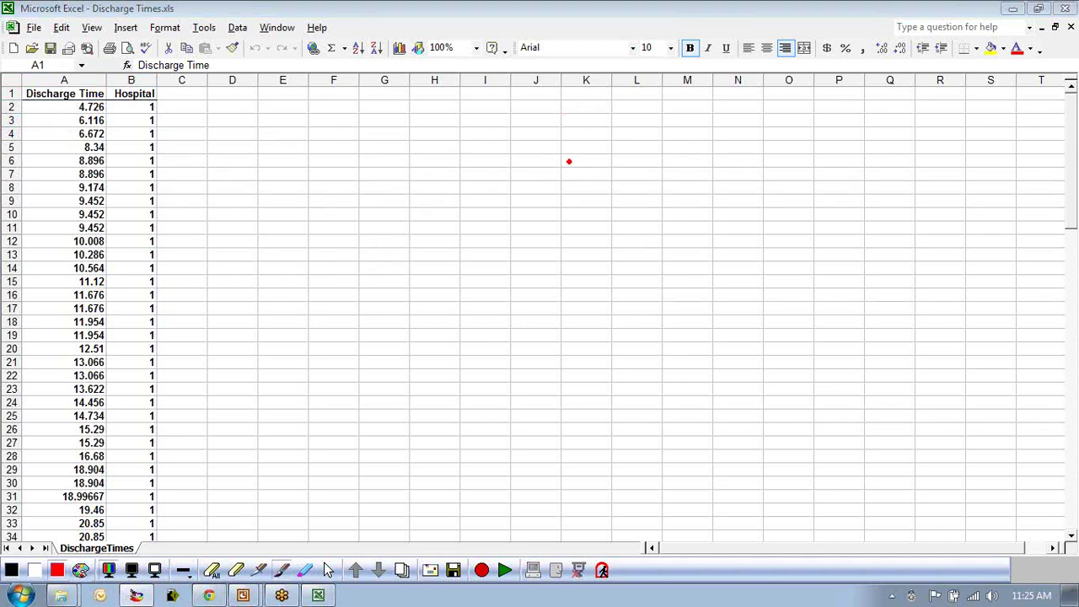
mouse_move(560, 123)
left_mouse_down()
mouse_move(498, 125)
mouse_move(508, 230)
mouse_move(559, 180)
mouse_move(555, 133)
left_mouse_up()
left_click_drag(561, 174, 655, 165)
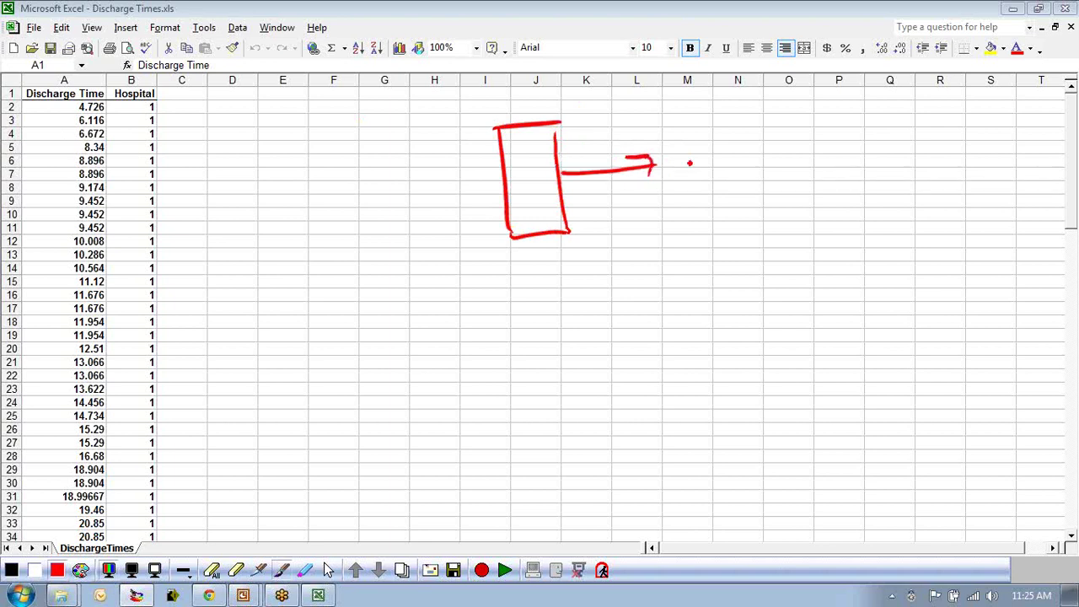
mouse_move(697, 148)
left_mouse_down()
mouse_move(700, 179)
mouse_move(755, 168)
left_mouse_up()
mouse_move(761, 132)
left_mouse_down()
mouse_move(779, 155)
mouse_move(787, 147)
mouse_move(784, 165)
mouse_move(815, 148)
mouse_move(822, 199)
left_mouse_up()
left_click_drag(823, 162, 838, 150)
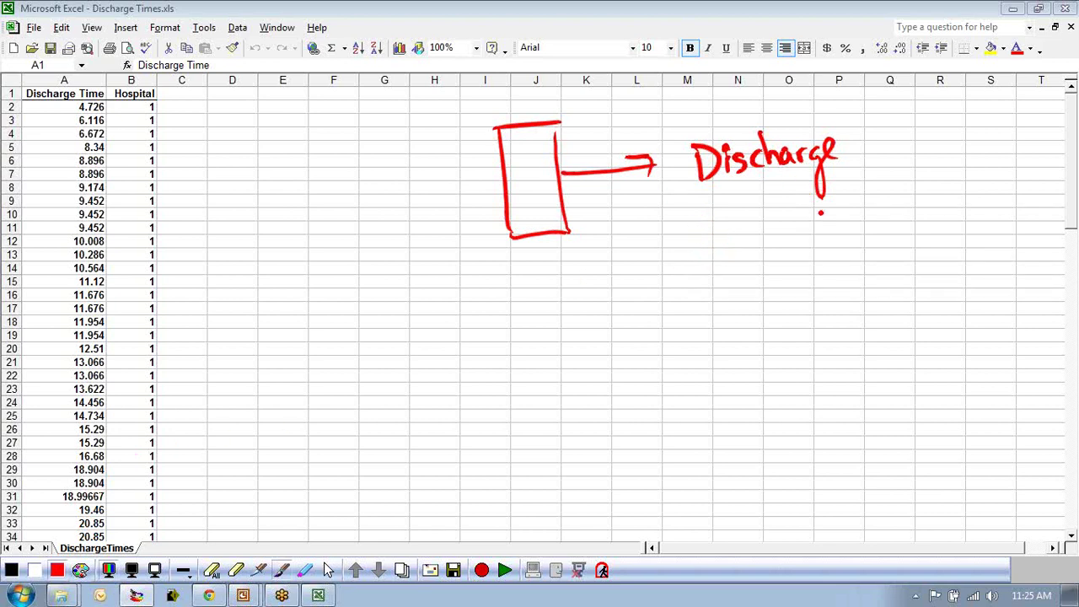
mouse_move(861, 185)
left_mouse_down()
mouse_move(886, 175)
mouse_move(921, 215)
left_mouse_up()
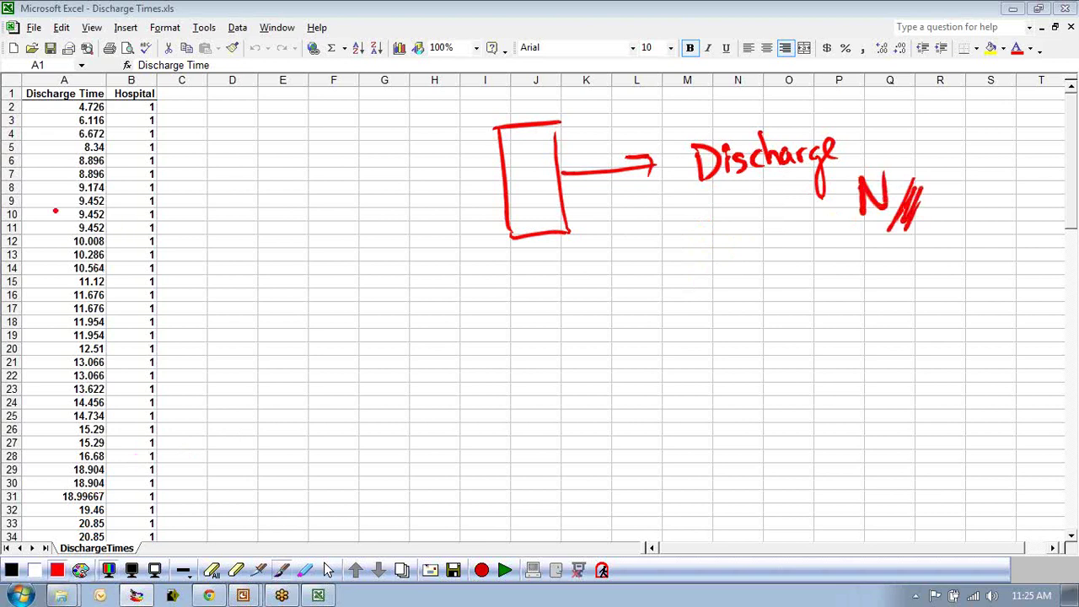
Draw an input arrow into the process box, label it Hospital, and mark it with an underscored C.
mouse_move(393, 171)
left_mouse_down()
mouse_move(502, 163)
mouse_move(505, 178)
left_mouse_up()
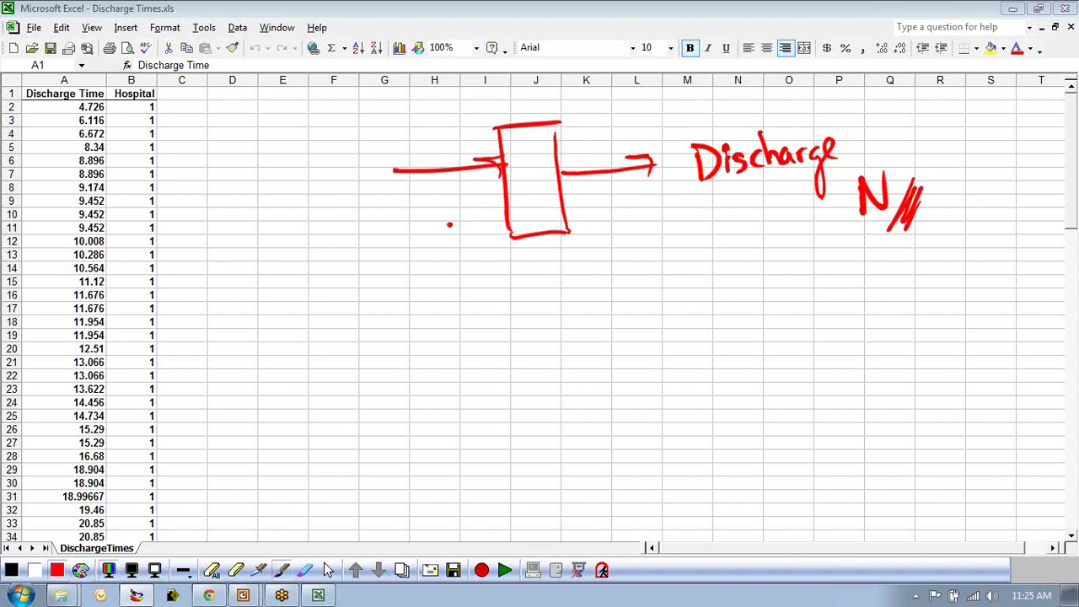
mouse_move(399, 131)
left_mouse_down()
mouse_move(409, 123)
mouse_move(459, 147)
mouse_move(463, 109)
mouse_move(501, 139)
left_mouse_up()
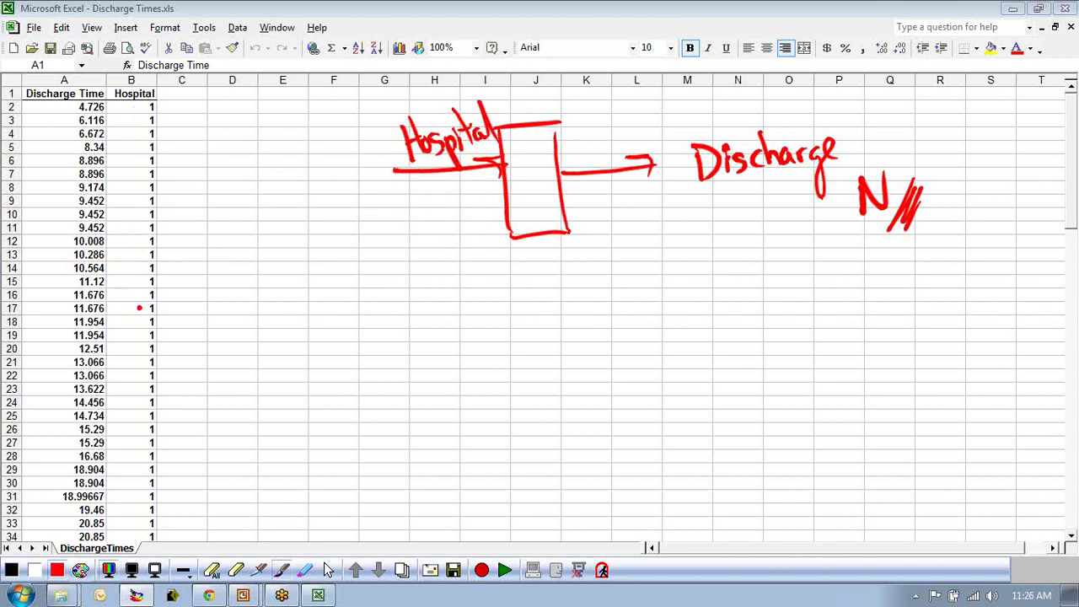
left_click_drag(364, 166, 381, 204)
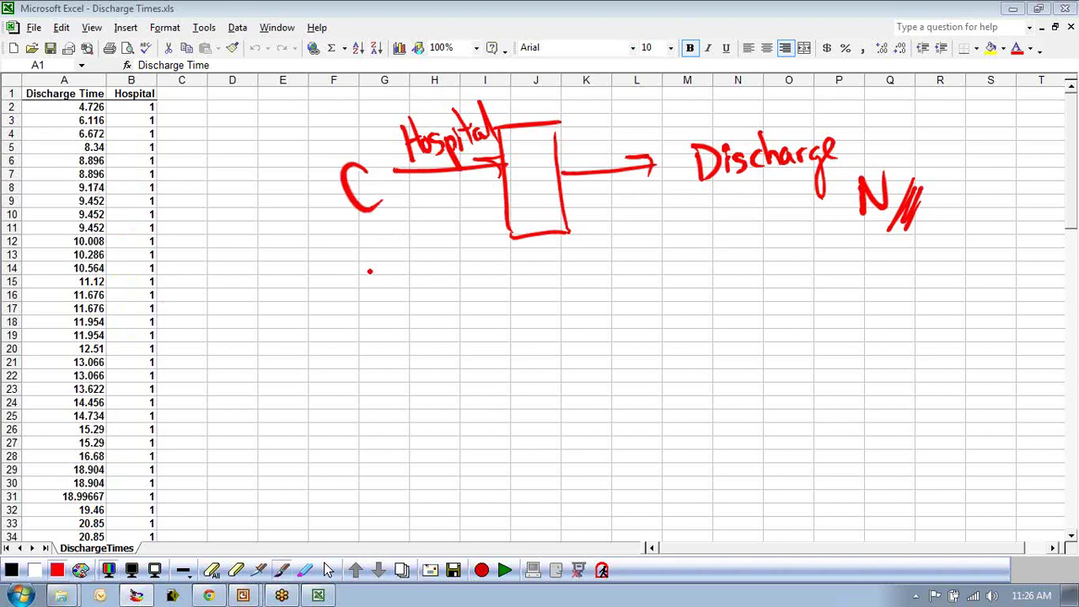
left_click_drag(385, 207, 371, 236)
left_click(378, 244)
Draw a circle containing a P below Discharge and write an underlined "1 Num - 1 Cat" below the Hospital input.
mouse_move(740, 255)
left_mouse_down()
mouse_move(832, 321)
mouse_move(724, 257)
mouse_move(766, 292)
left_mouse_up()
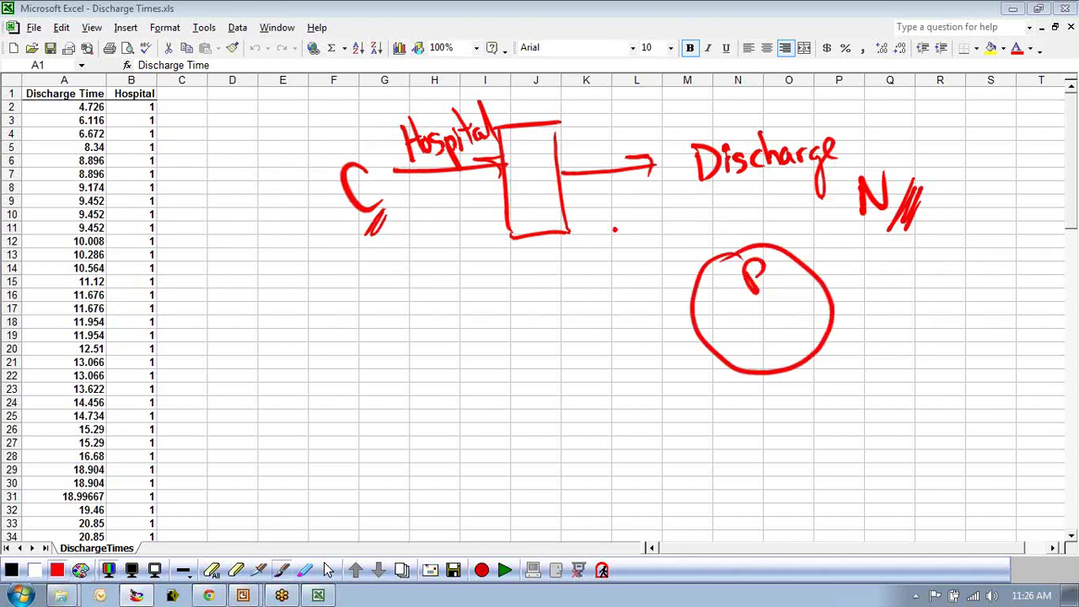
mouse_move(314, 281)
left_mouse_down()
mouse_move(320, 313)
mouse_move(364, 273)
mouse_move(385, 299)
mouse_move(428, 287)
left_mouse_up()
left_click(388, 297)
mouse_move(462, 279)
left_mouse_down()
mouse_move(462, 300)
mouse_move(482, 279)
mouse_move(495, 297)
left_mouse_up()
left_click_drag(511, 284, 514, 296)
left_click_drag(521, 256, 520, 295)
left_click_drag(513, 272, 534, 265)
left_click_drag(501, 315, 297, 364)
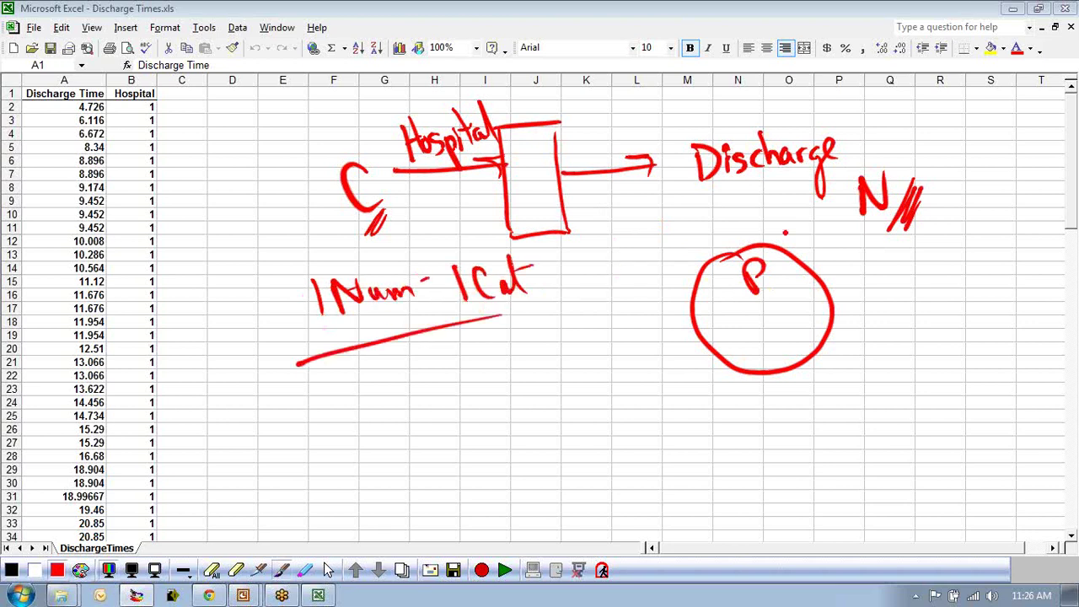
Divide the circle into three sectors and label the two remaining ones G and A.
left_click_drag(793, 268, 771, 317)
left_click_drag(704, 288, 768, 312)
mouse_move(767, 312)
left_mouse_down()
mouse_move(776, 354)
mouse_move(796, 320)
left_mouse_up()
left_click_drag(727, 348, 745, 340)
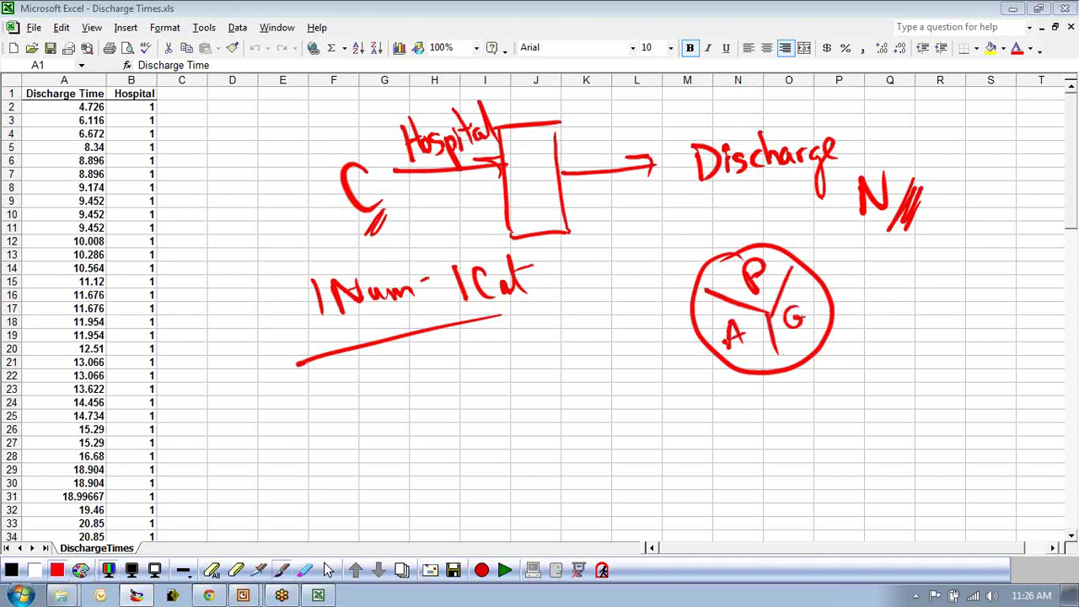
Write the bulleted question "I wonder if Hospital drives Discharge results?" and draw an arrow around the circle from P to G.
left_click_drag(544, 419, 541, 424)
mouse_move(561, 411)
left_mouse_down()
mouse_move(564, 440)
mouse_move(584, 426)
mouse_move(670, 432)
left_mouse_up()
left_click(679, 427)
left_click_drag(580, 460, 581, 477)
left_click_drag(613, 445, 601, 480)
left_click_drag(593, 462, 610, 463)
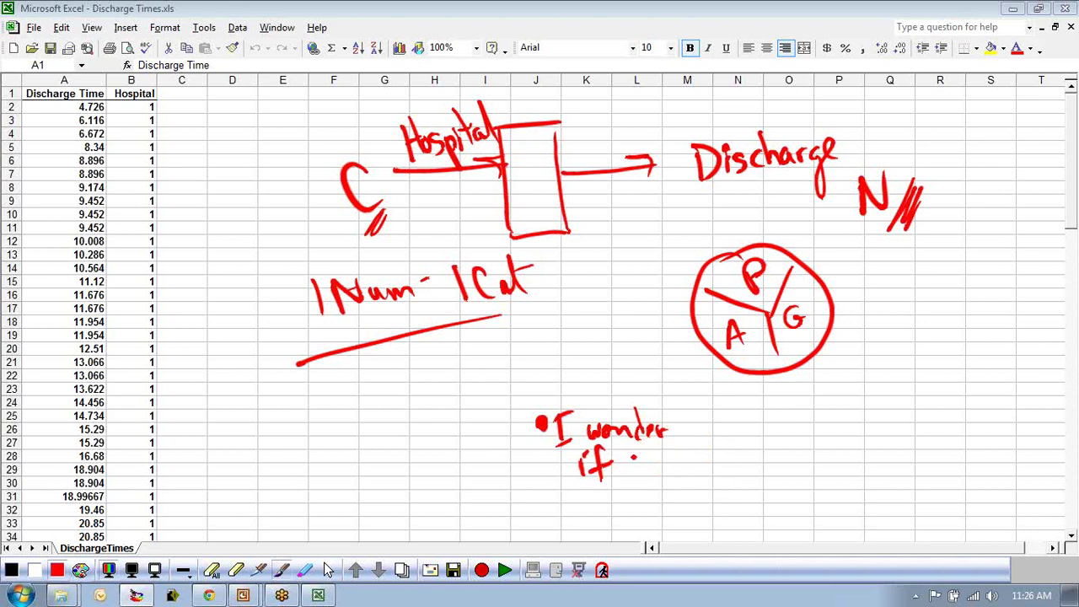
mouse_move(637, 445)
left_mouse_down()
mouse_move(657, 474)
mouse_move(686, 486)
mouse_move(727, 446)
mouse_move(732, 465)
mouse_move(786, 449)
mouse_move(861, 459)
mouse_move(877, 442)
mouse_move(899, 465)
mouse_move(998, 446)
mouse_move(1006, 459)
mouse_move(1029, 434)
mouse_move(1046, 442)
mouse_move(1038, 460)
mouse_move(1051, 462)
left_mouse_up()
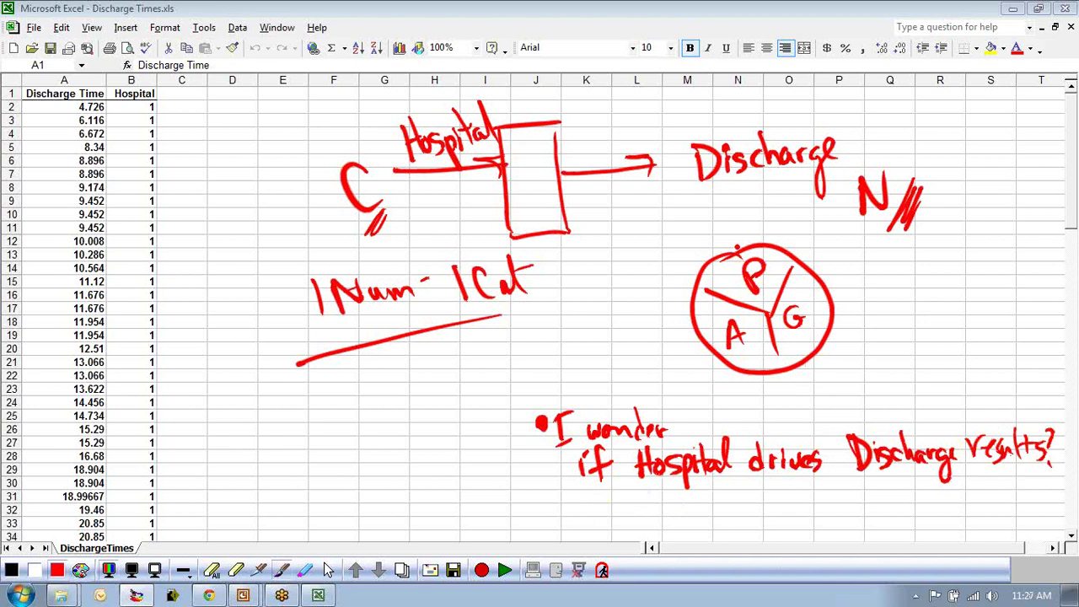
mouse_move(735, 221)
left_mouse_down()
mouse_move(738, 236)
mouse_move(780, 226)
mouse_move(844, 297)
mouse_move(863, 301)
left_mouse_up()
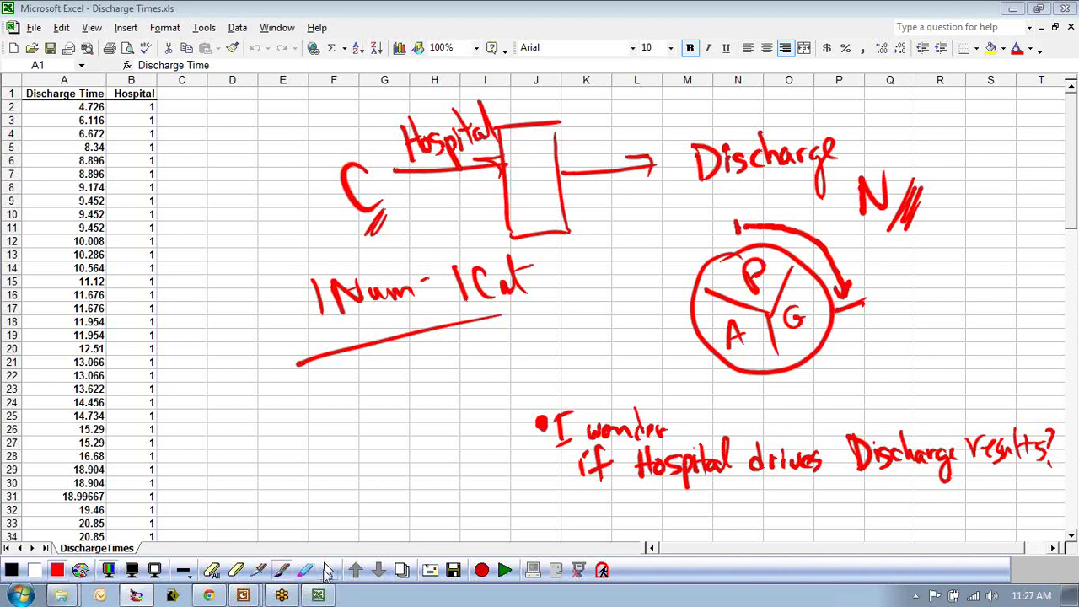
Exit the annotation mode, minimize the workbook, and launch XLStatsXP from the desktop with macros enabled.
left_click(328, 570)
left_click(1012, 8)
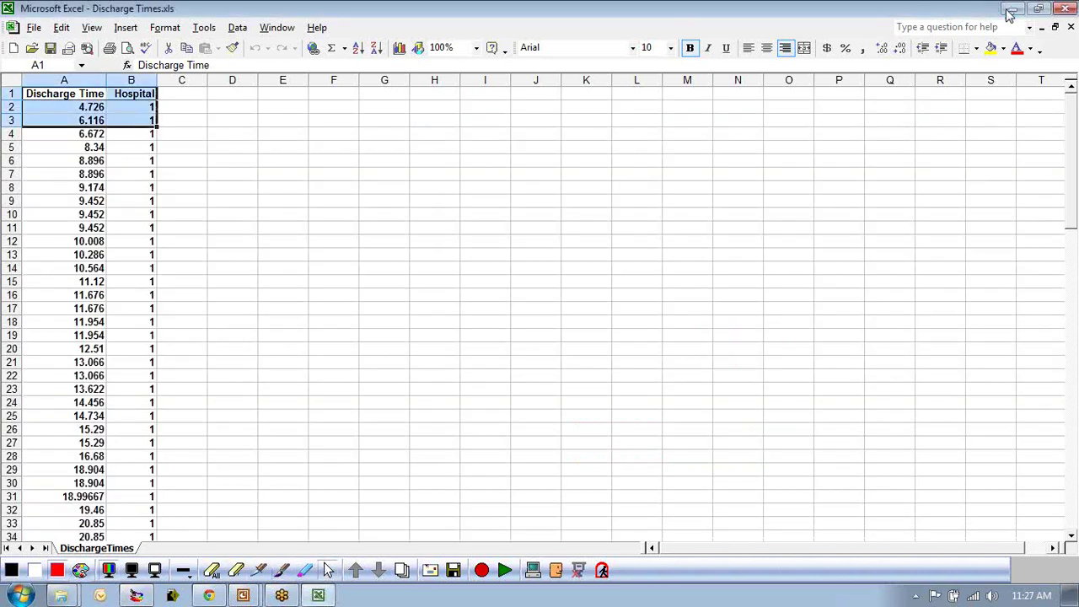
double_click(26, 506)
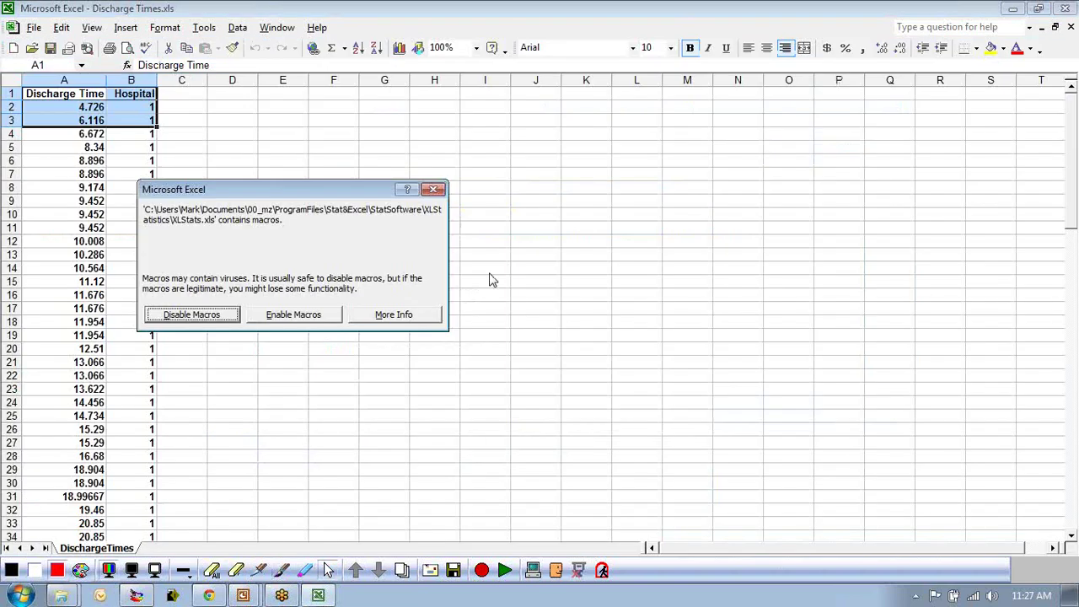
left_click(286, 319)
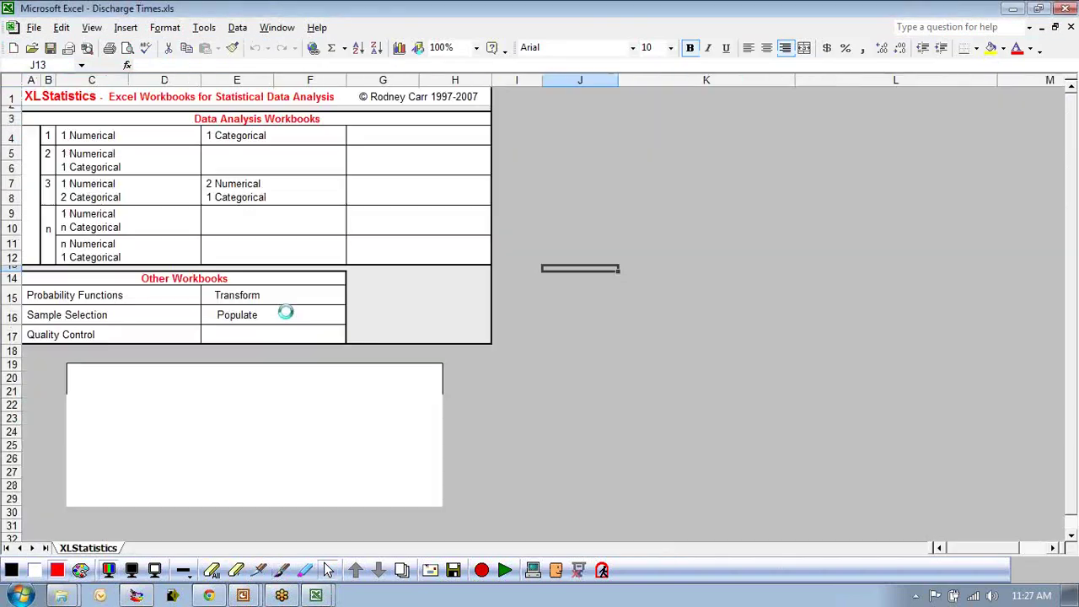
Return to the Discharge Times.xls workbook and select the whole Discharge Time and Hospital columns, A and B.
mouse_move(314, 596)
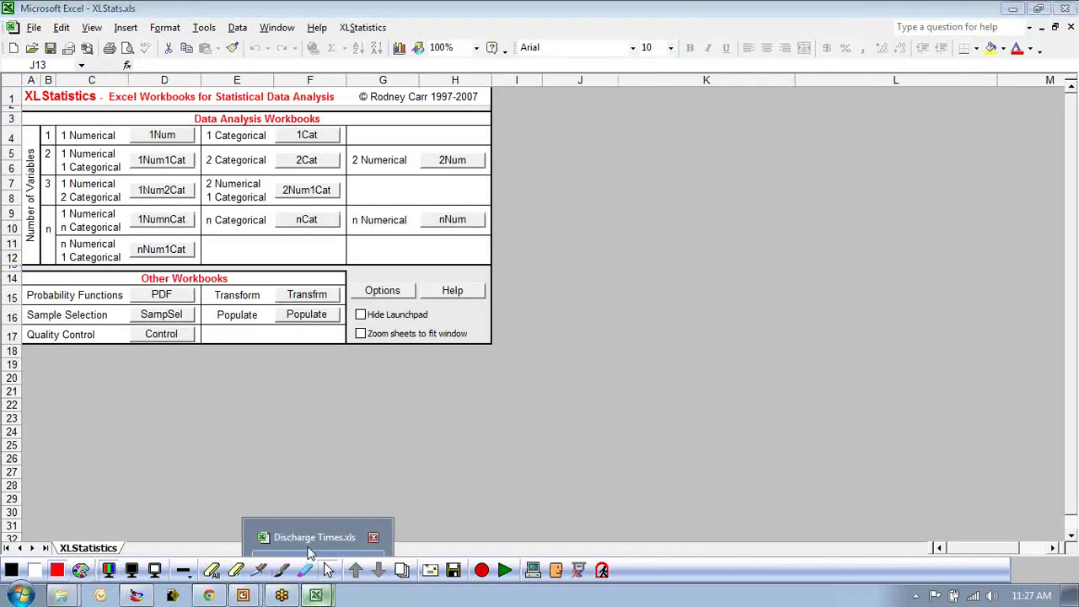
left_click(312, 540)
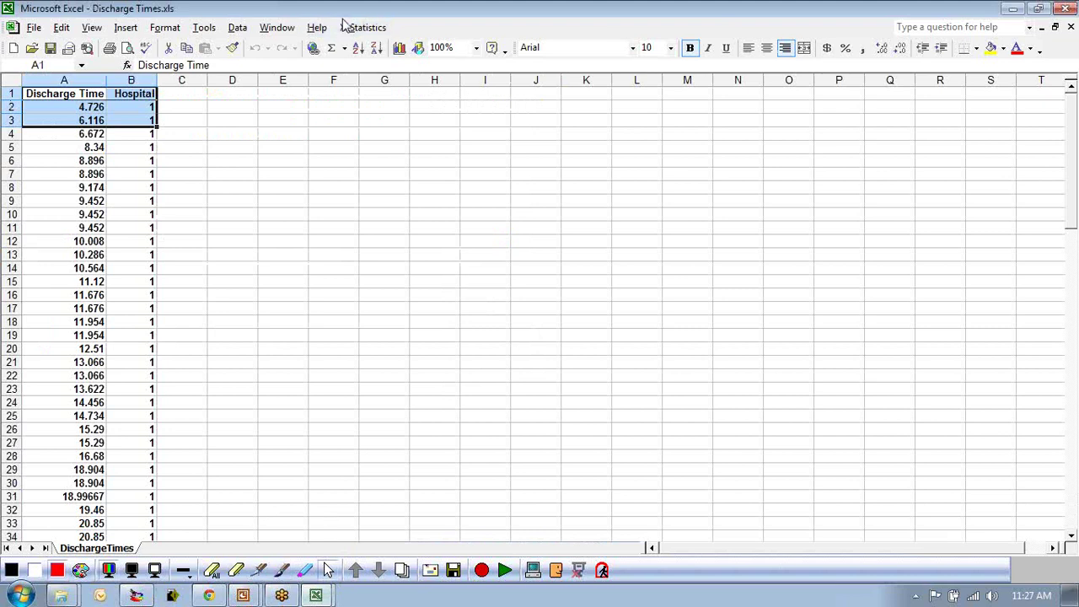
left_click(84, 93)
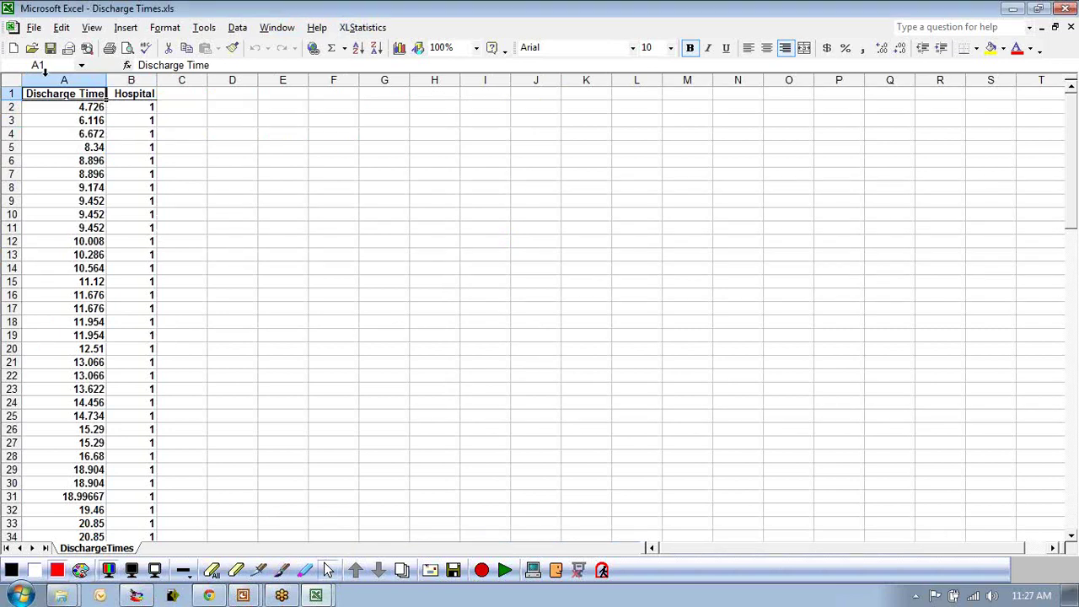
left_click(95, 79)
left_click_drag(96, 79, 135, 79)
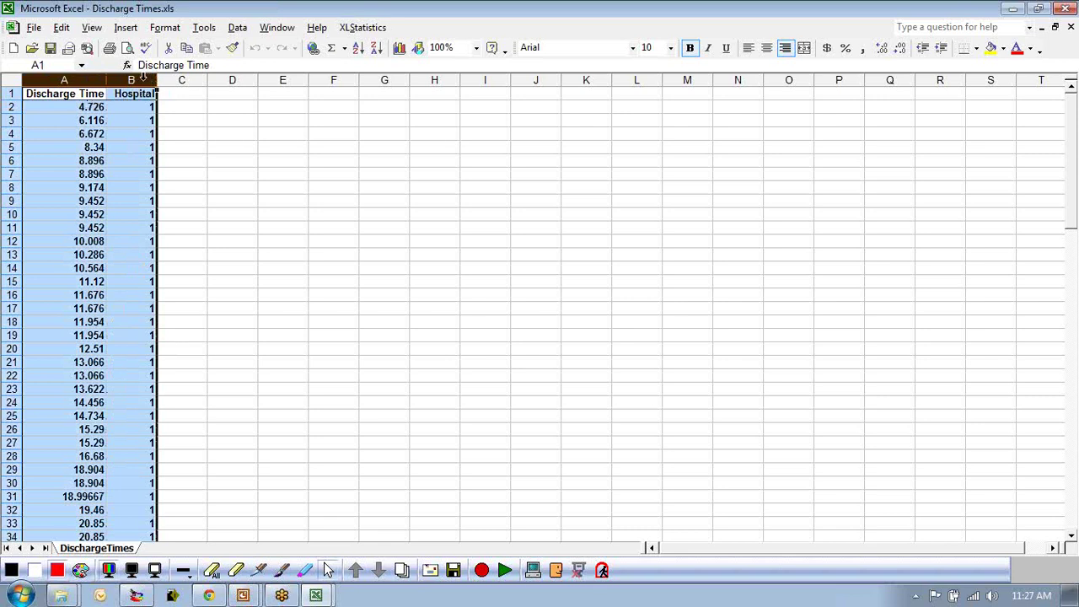
Run the XLStatistics 1Num1Cat analysis on the selected Discharge Time and Hospital columns.
left_click(371, 28)
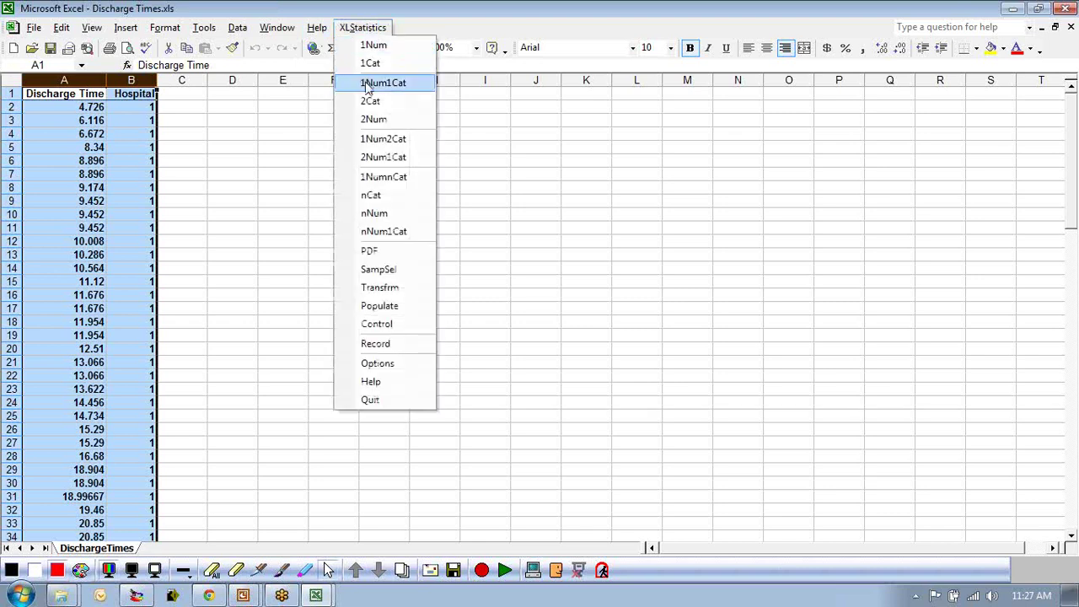
left_click(397, 83)
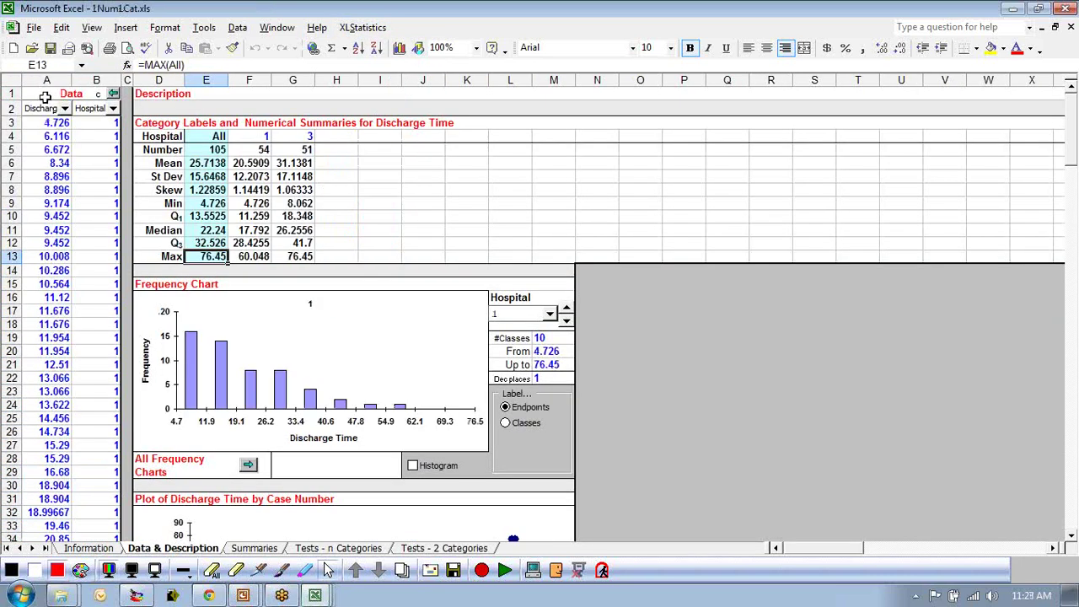
left_click(45, 97)
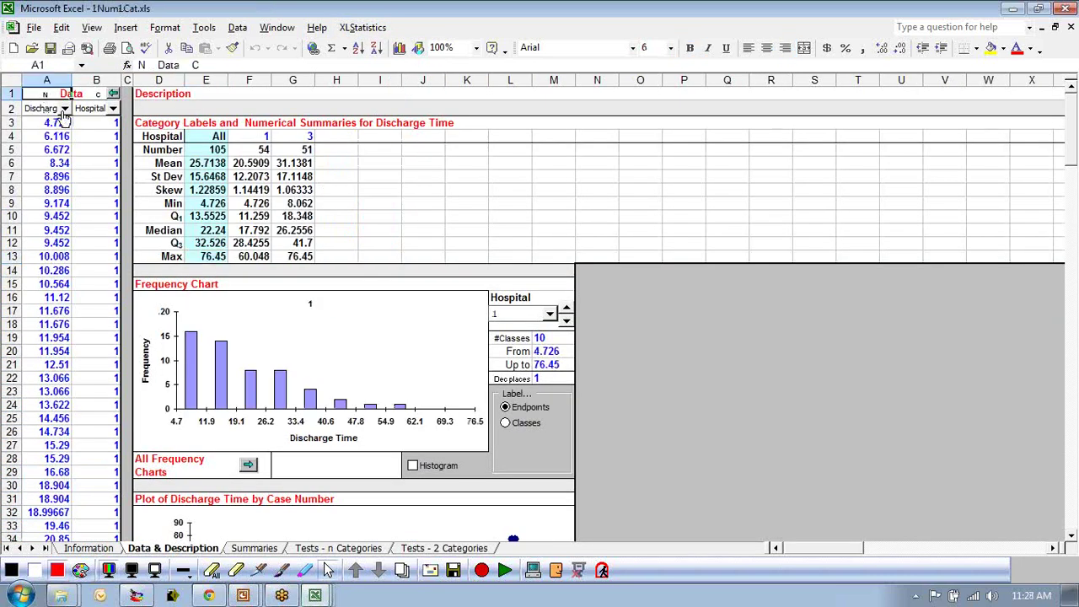
Try swapping the analysis variables, with Hospital as the numerical variable and Discharge Time as the categorical one.
left_click(65, 109)
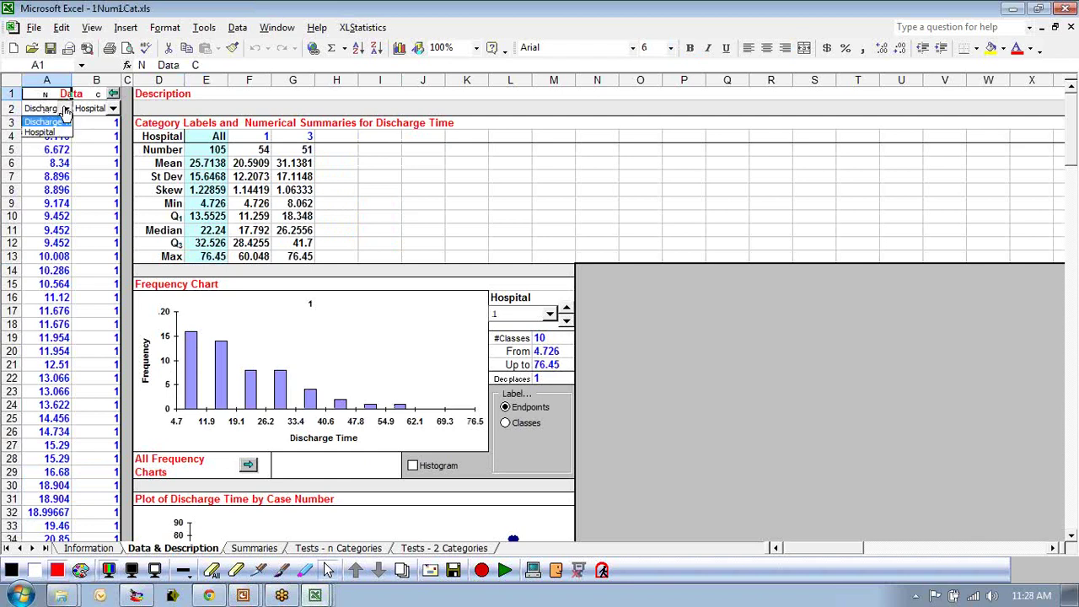
left_click(39, 132)
left_click(114, 110)
left_click(92, 122)
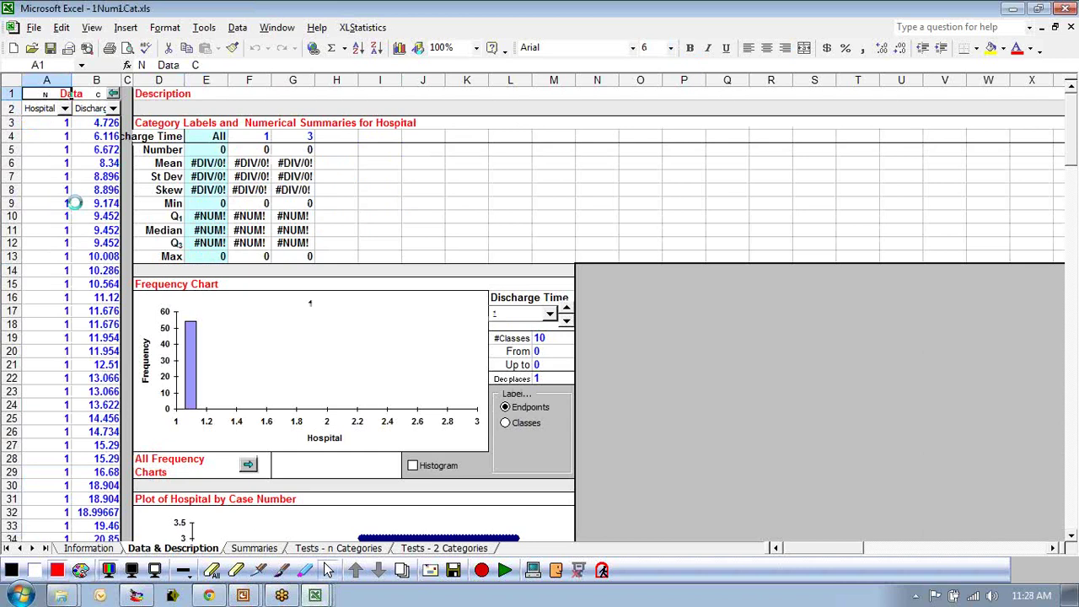
left_click(711, 349)
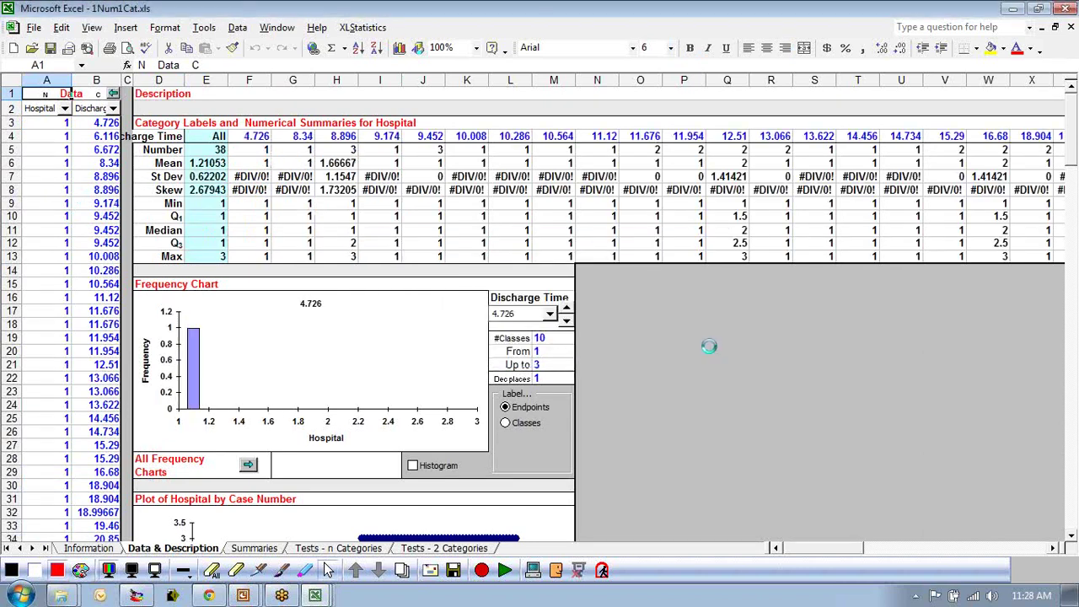
Reassign Discharge Time as the numerical variable and Hospital as the categorical variable.
left_click(80, 123)
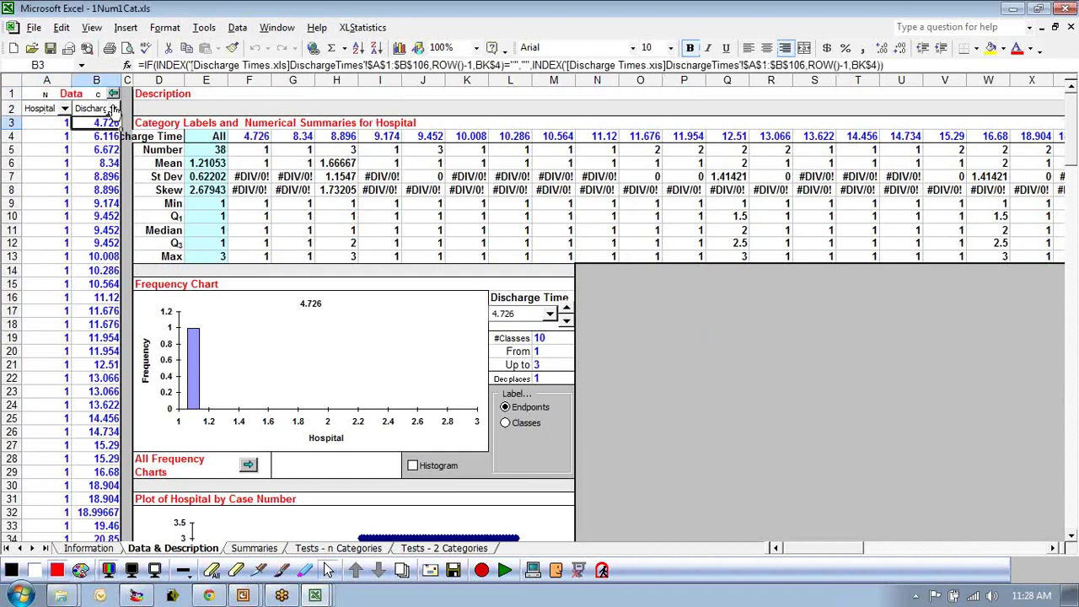
left_click(64, 108)
left_click(46, 131)
left_click(113, 108)
left_click(84, 148)
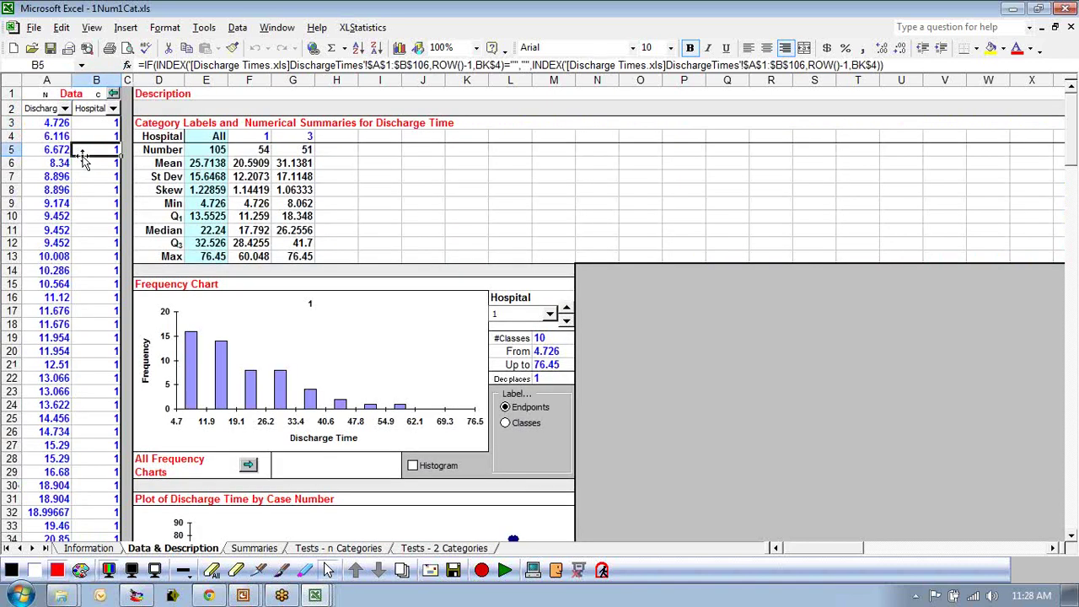
Examine the numerical summaries of Discharge Time per hospital, the frequency chart and the plot by case number.
left_click(614, 190)
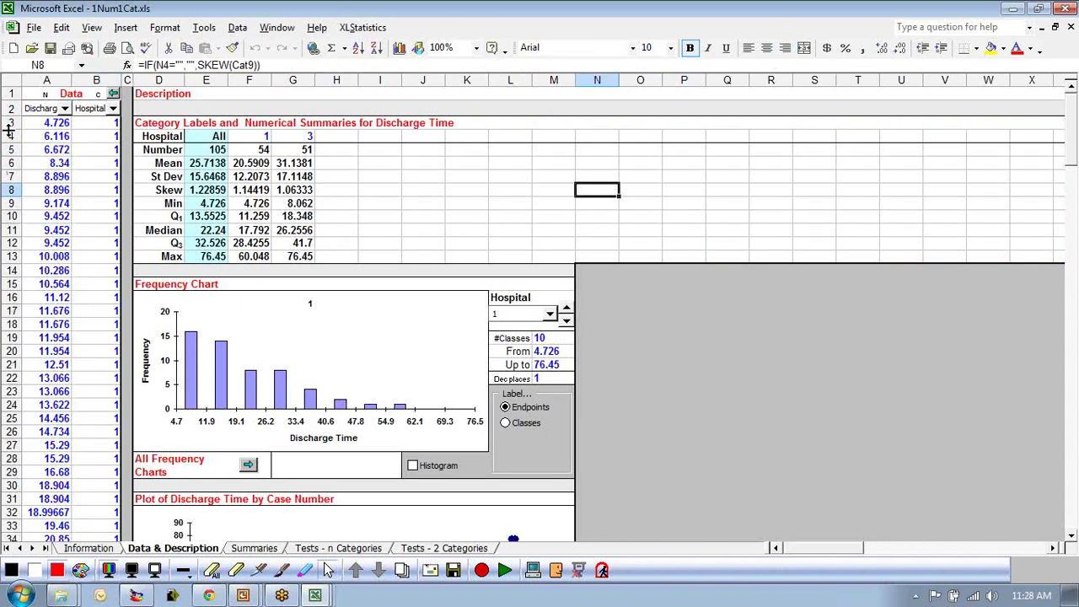
left_click(194, 134)
left_click(220, 135)
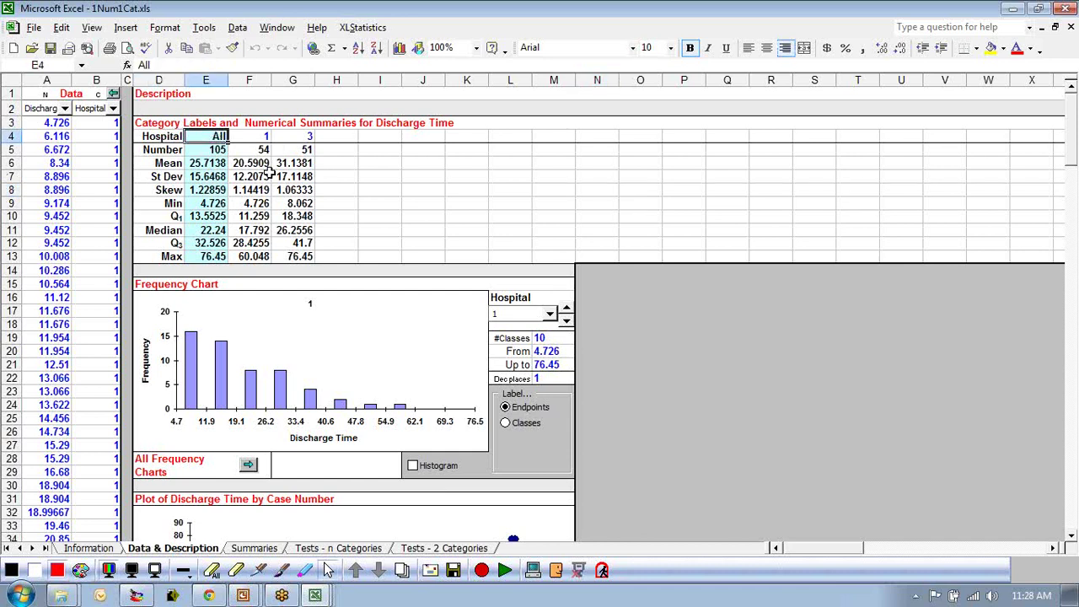
left_click(245, 147)
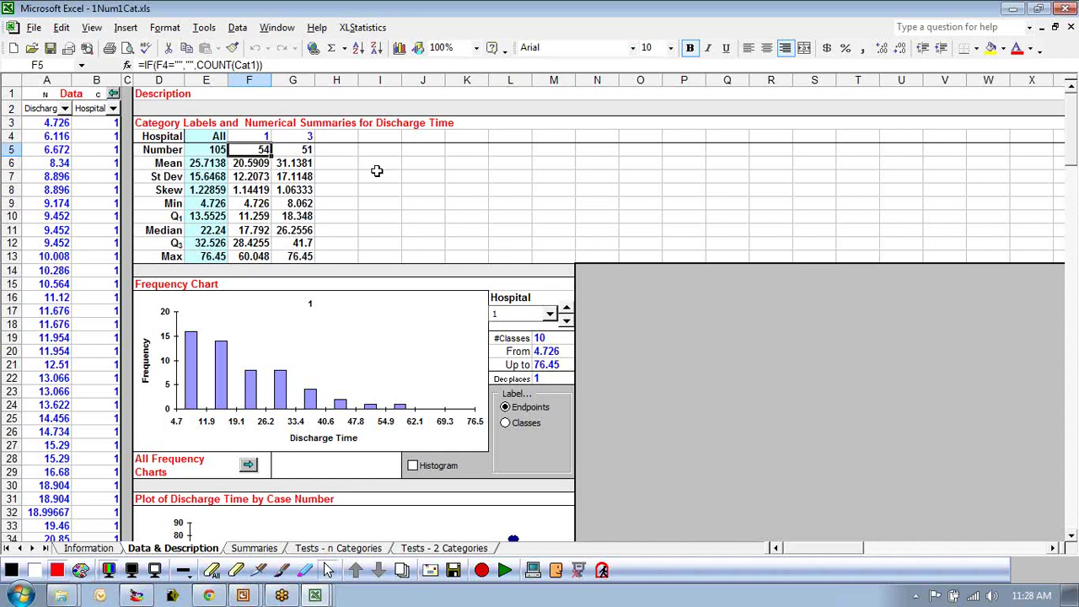
key("Left")
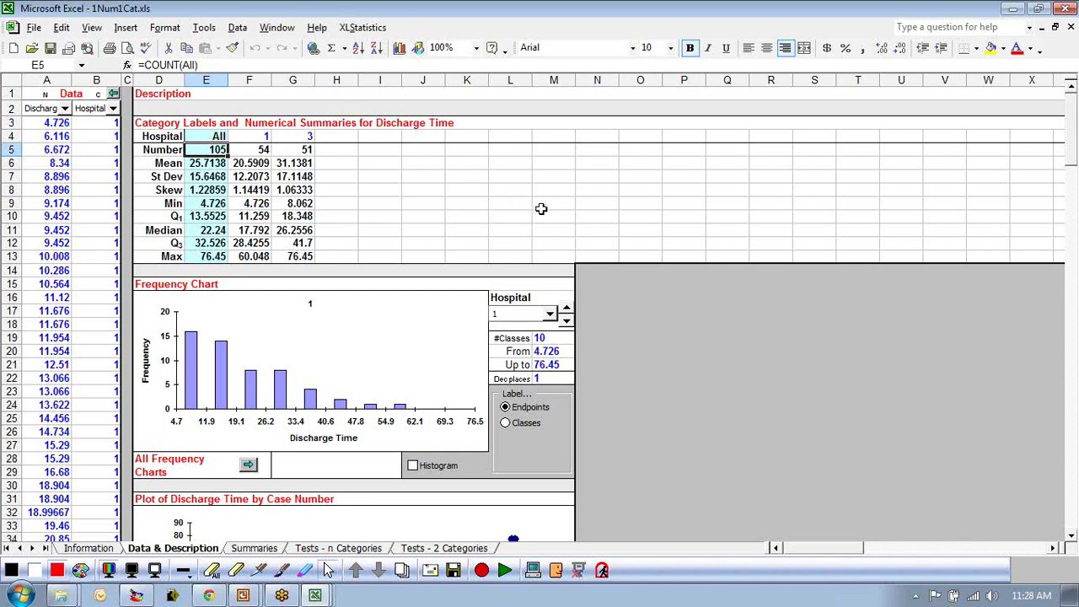
scroll(643, 234, "down", 4)
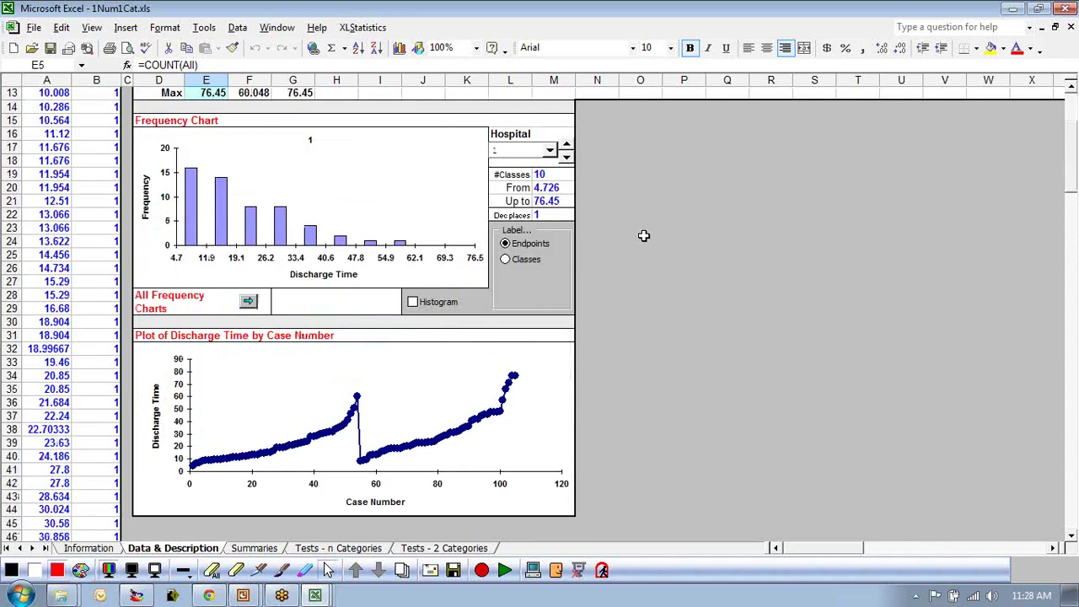
scroll(757, 364, "up", 4)
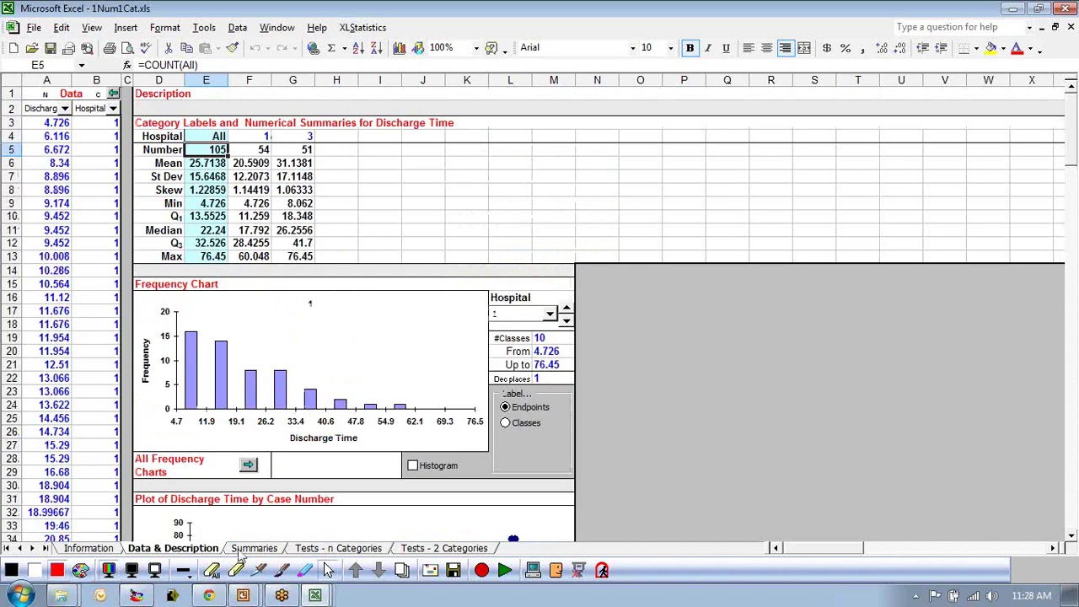
Open the separate frequency charts for each hospital from the summaries and display them as histograms.
left_click(246, 550)
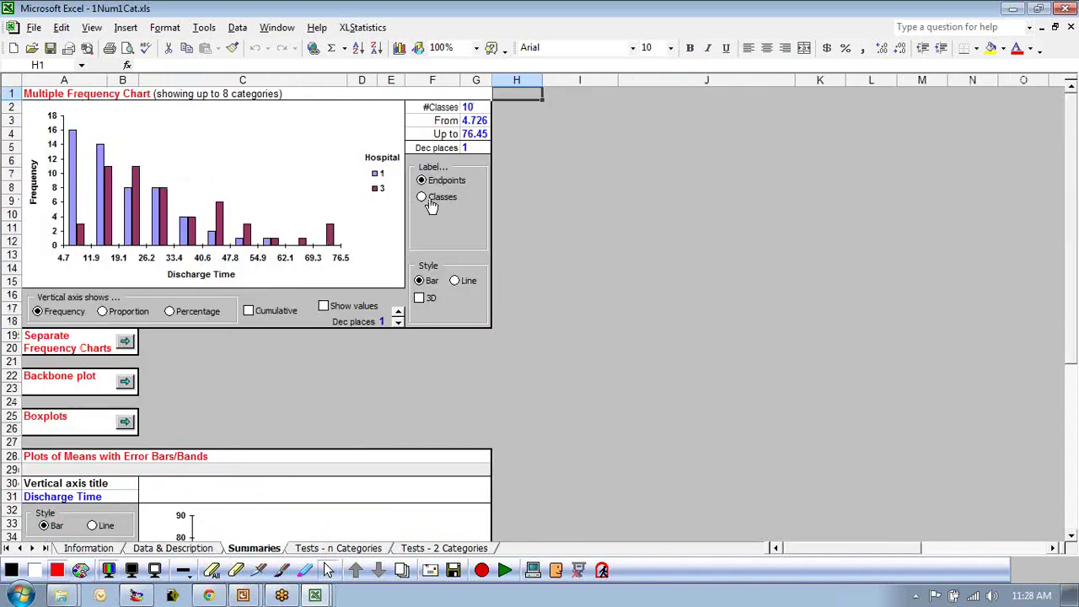
left_click(125, 344)
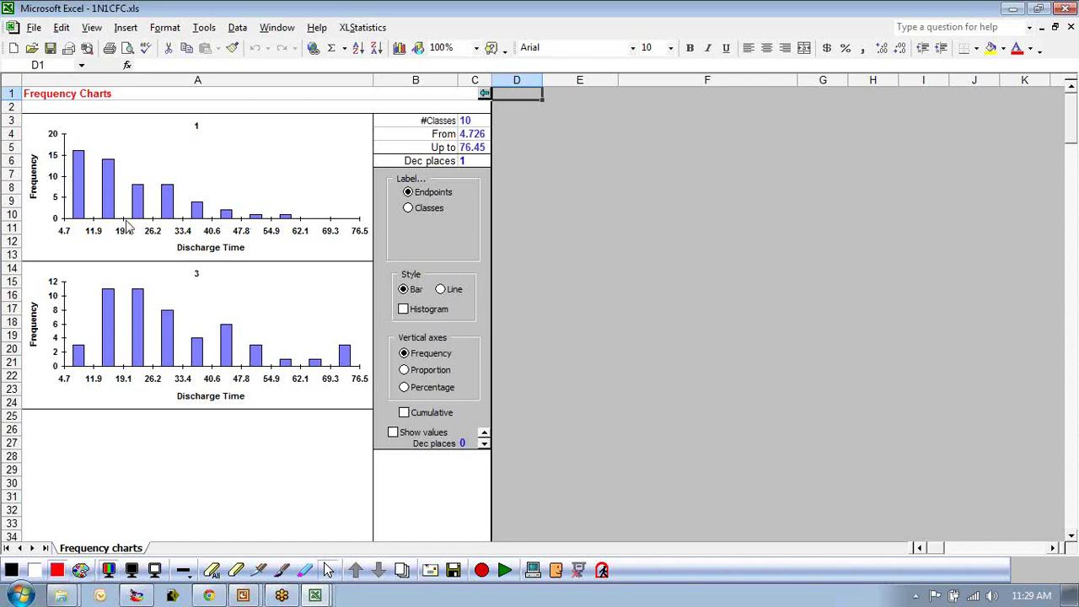
left_click(403, 309)
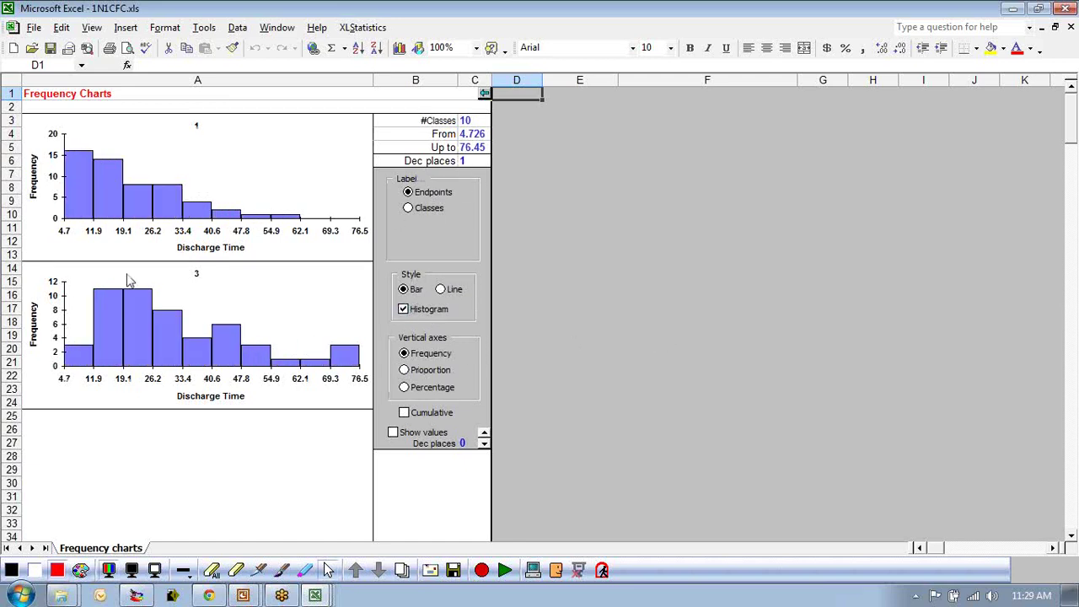
Try 15 classes for the histograms and settle on 20 classes.
left_click(467, 121)
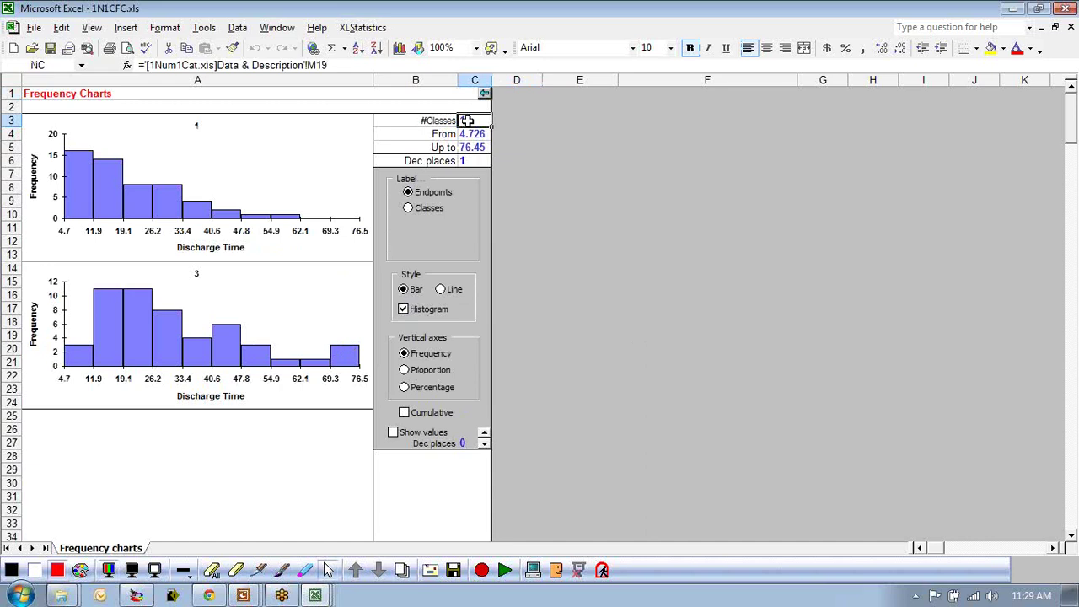
type("15")
key("Return")
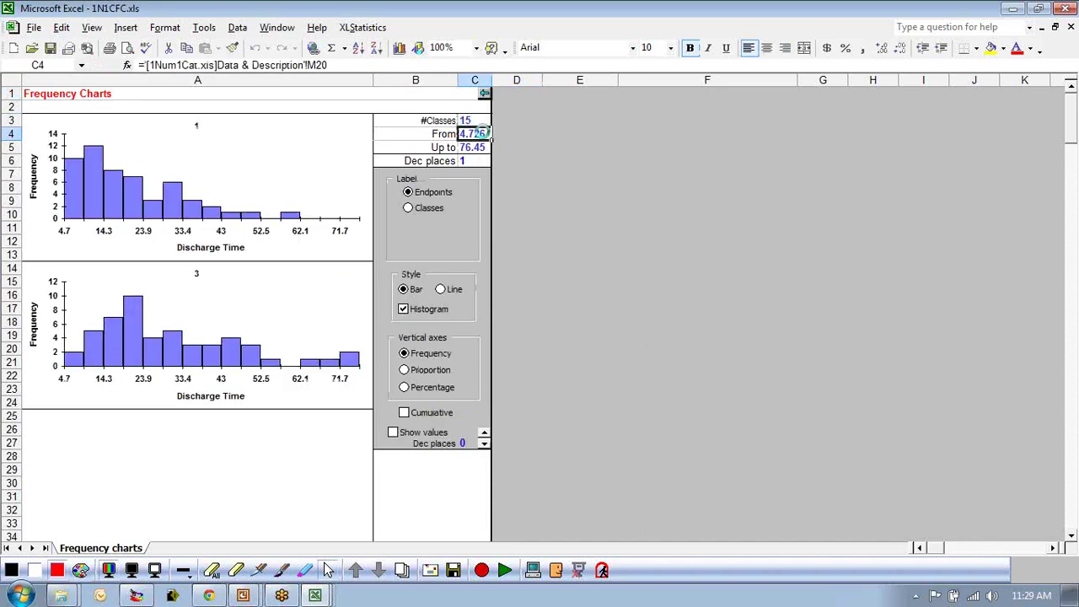
left_click(463, 123)
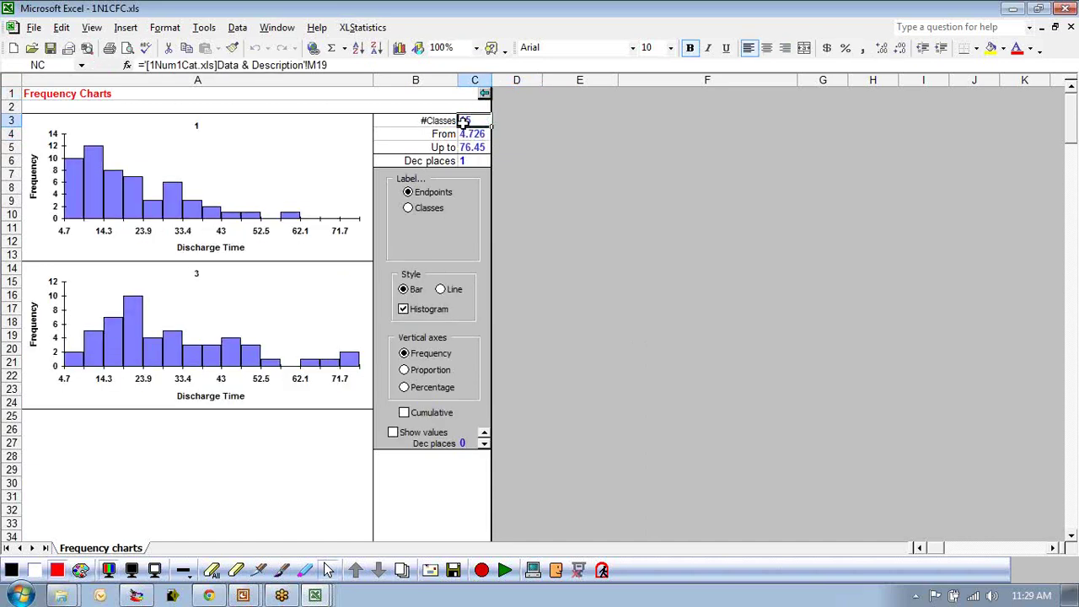
type("20")
key("Return")
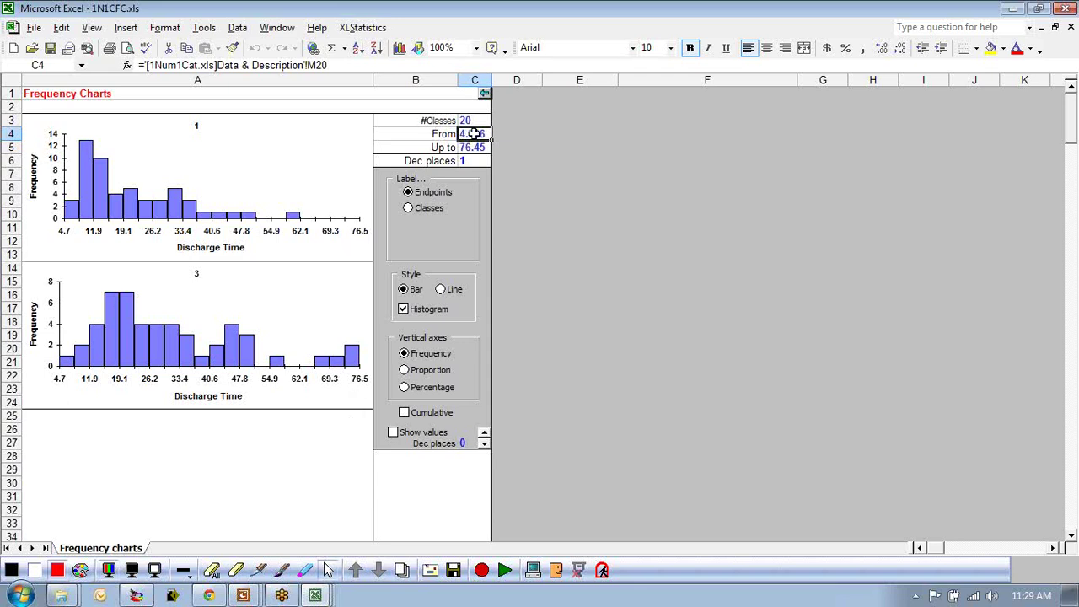
Set the histograms' Discharge Time range from 0 up to 80.
type("0")
key("Return")
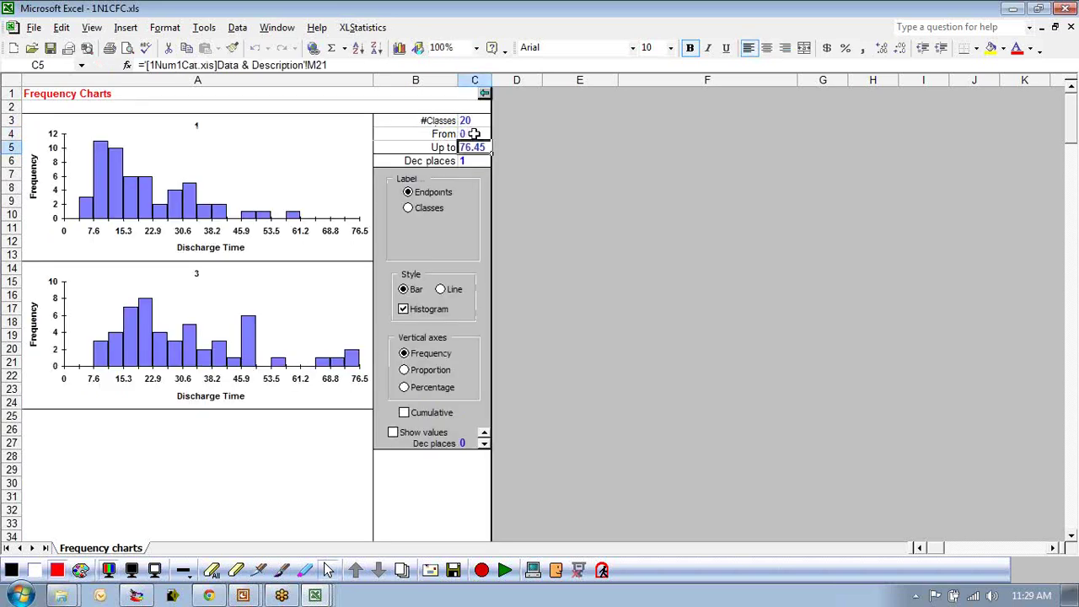
type("80")
key("Return")
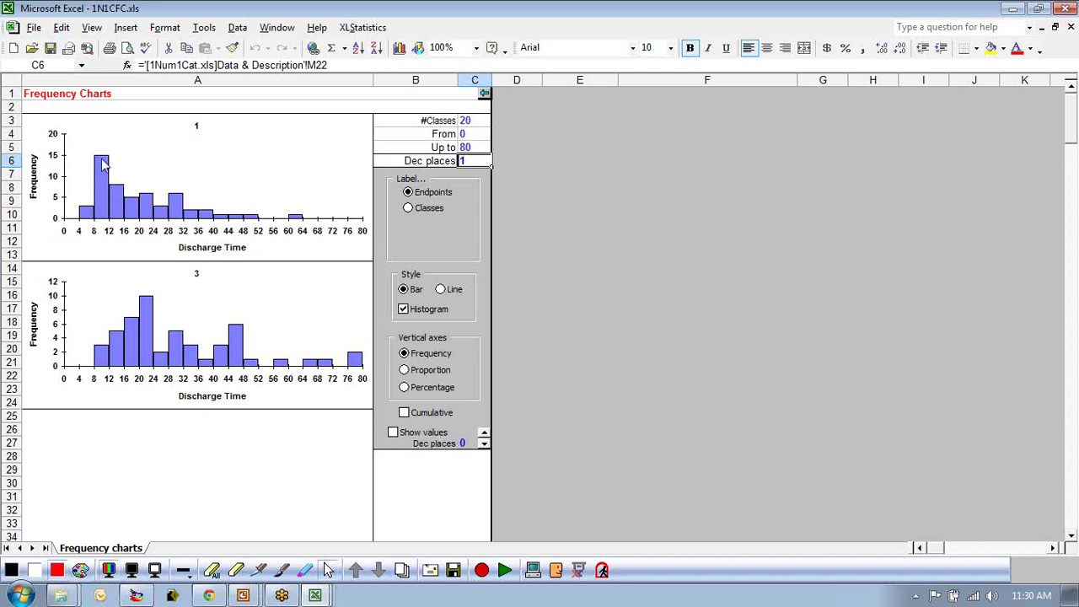
Compare the tallest bars in the Discharge Time histograms of hospital 1 and hospital 3.
mouse_move(101, 169)
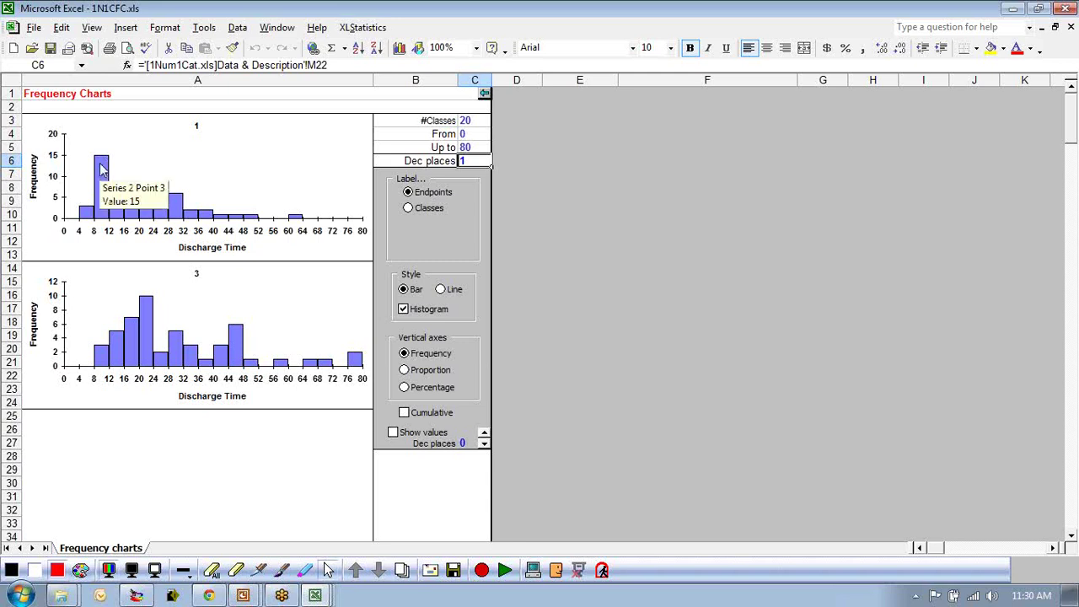
mouse_move(149, 306)
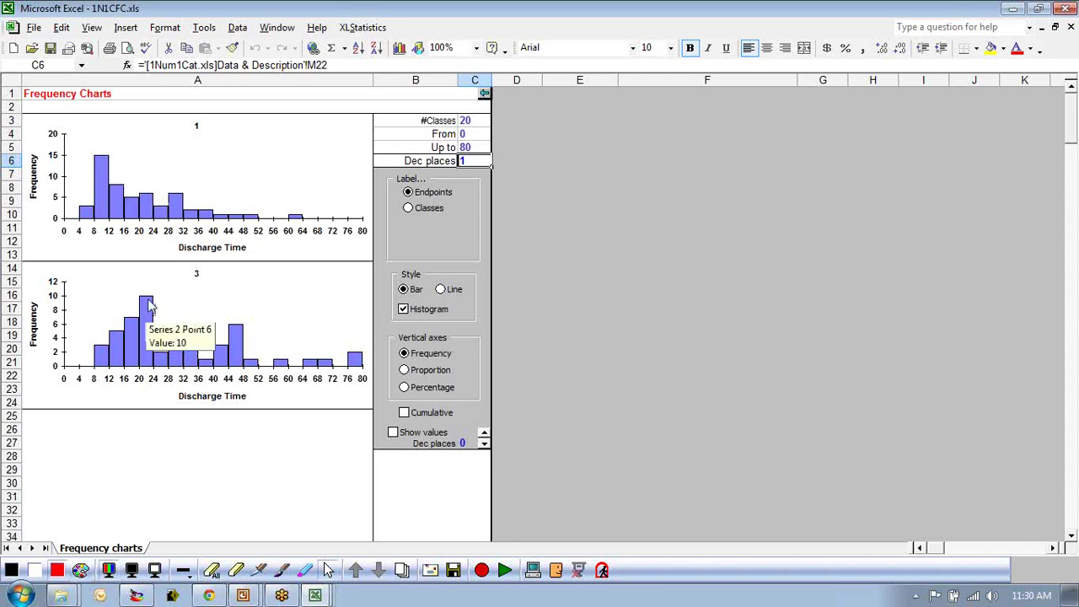
mouse_move(147, 311)
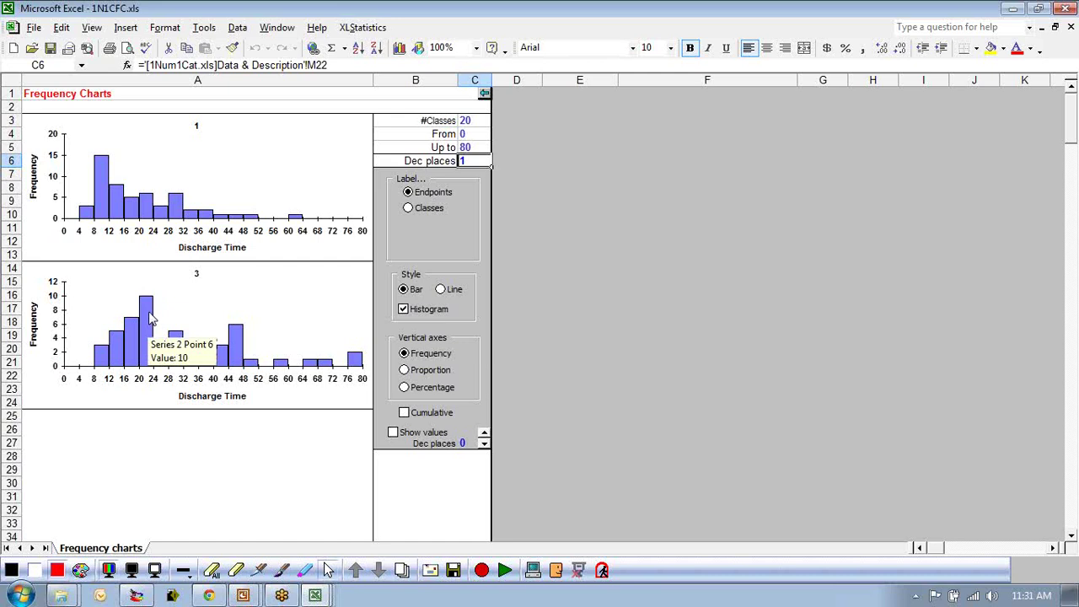
mouse_move(102, 203)
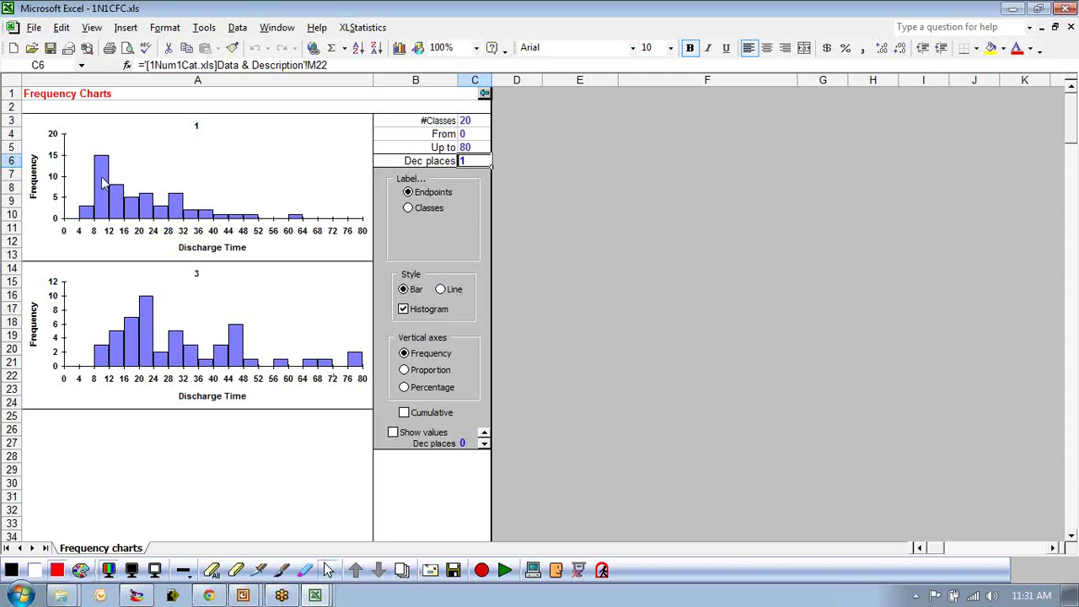
mouse_move(99, 165)
left_click(601, 266)
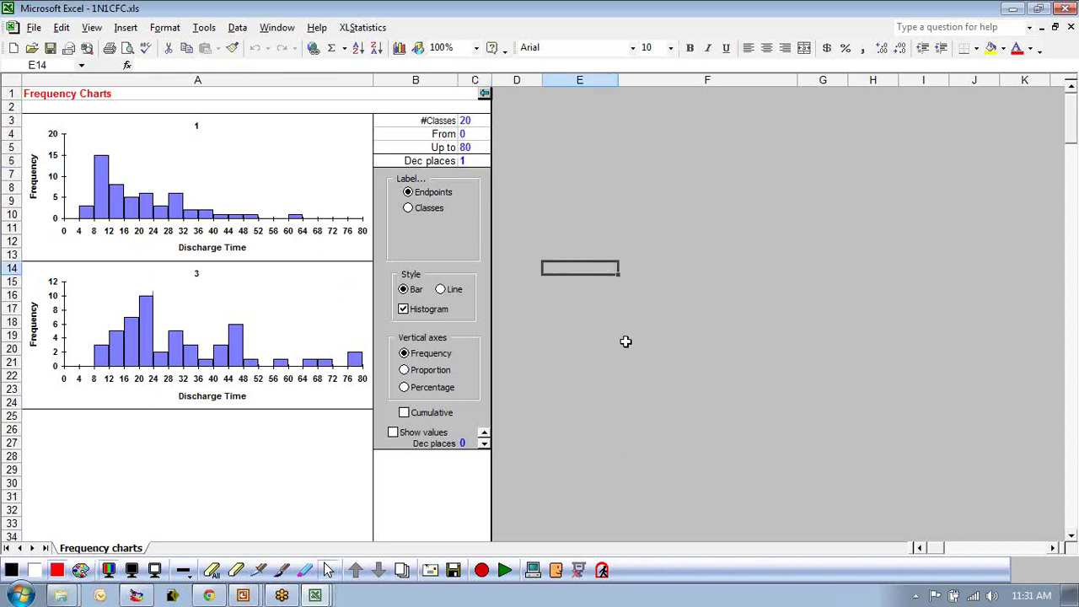
Return to the summaries and open the box-and-whisker plot of Discharge Time by Hospital to compare the boxes.
left_click(485, 95)
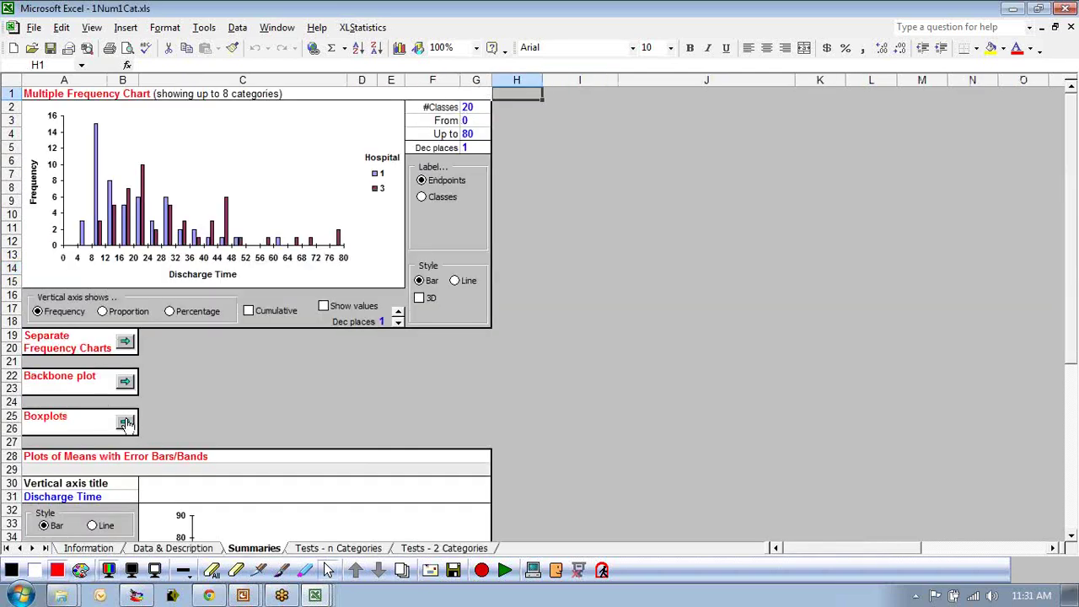
left_click(125, 424)
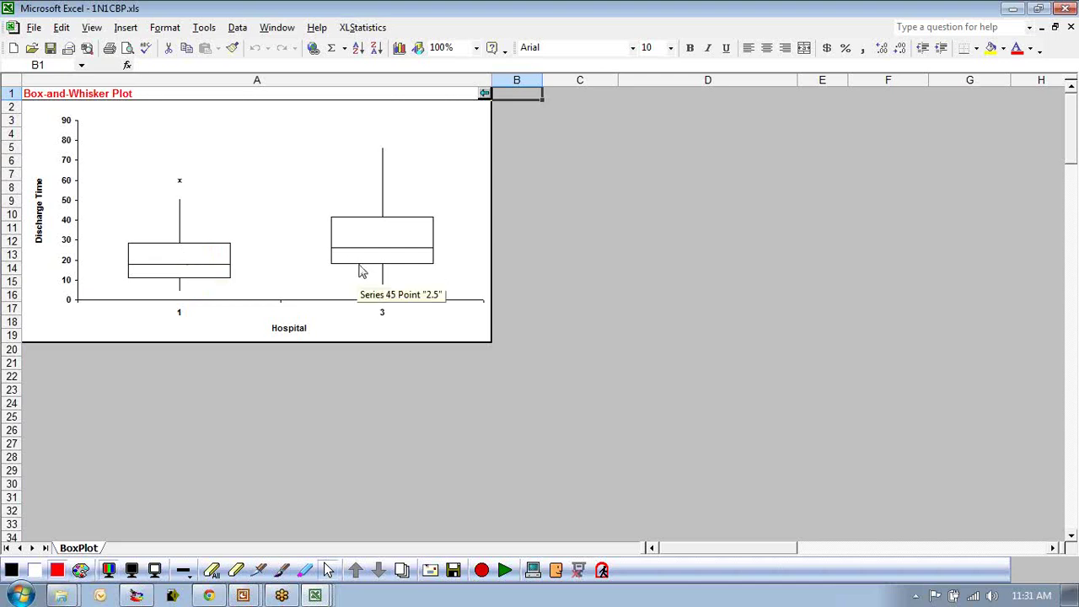
left_click(378, 247)
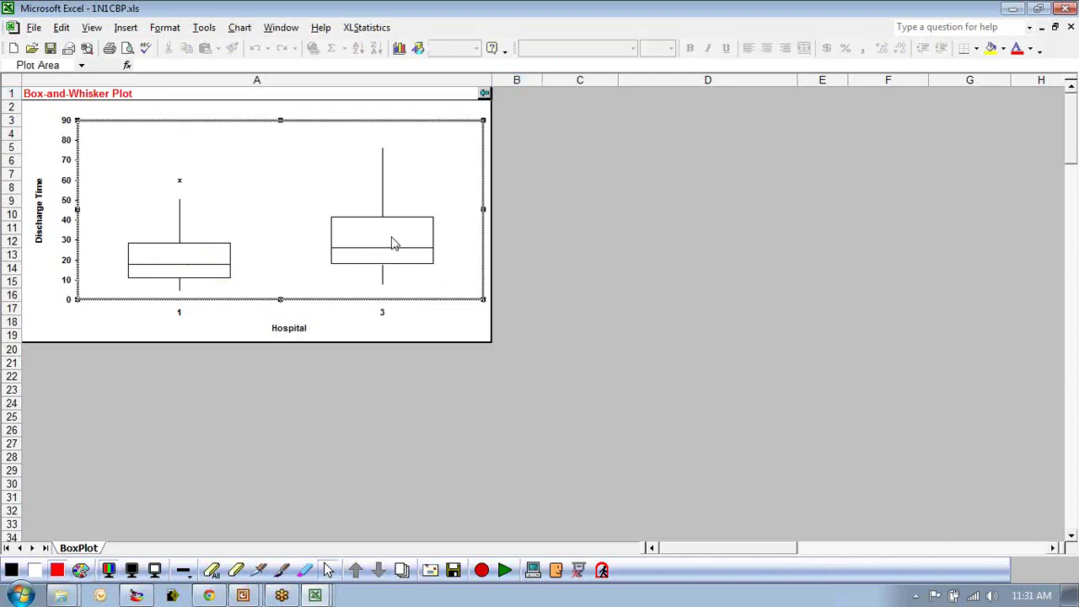
left_click(578, 260)
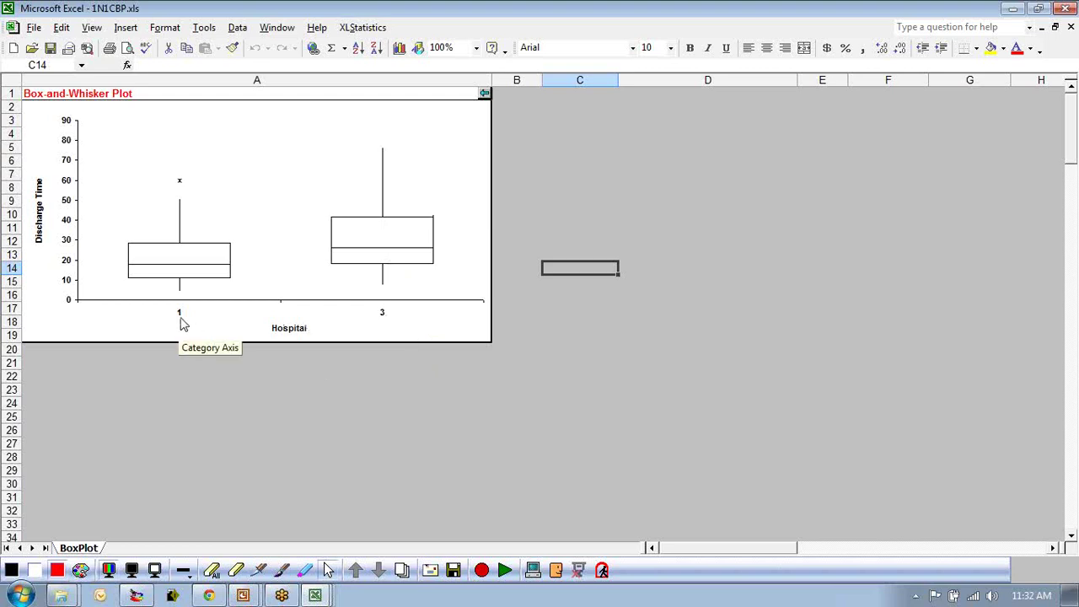
Leave the boxplot, return to the Discharge Times.xls workbook and reactivate the pen annotation over the sheet.
left_click(485, 95)
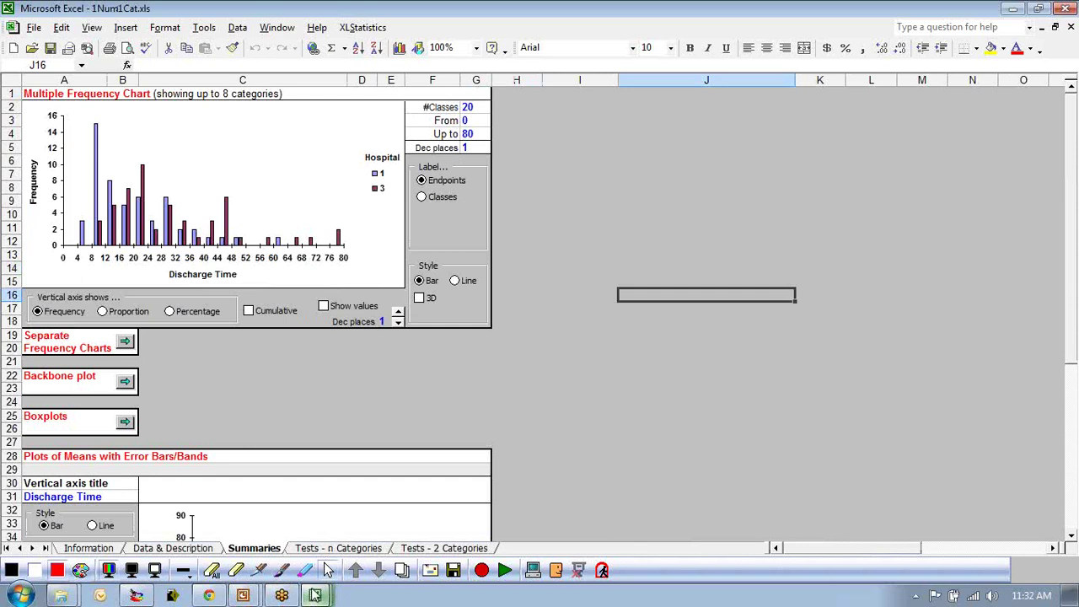
left_click(315, 596)
left_click(295, 463)
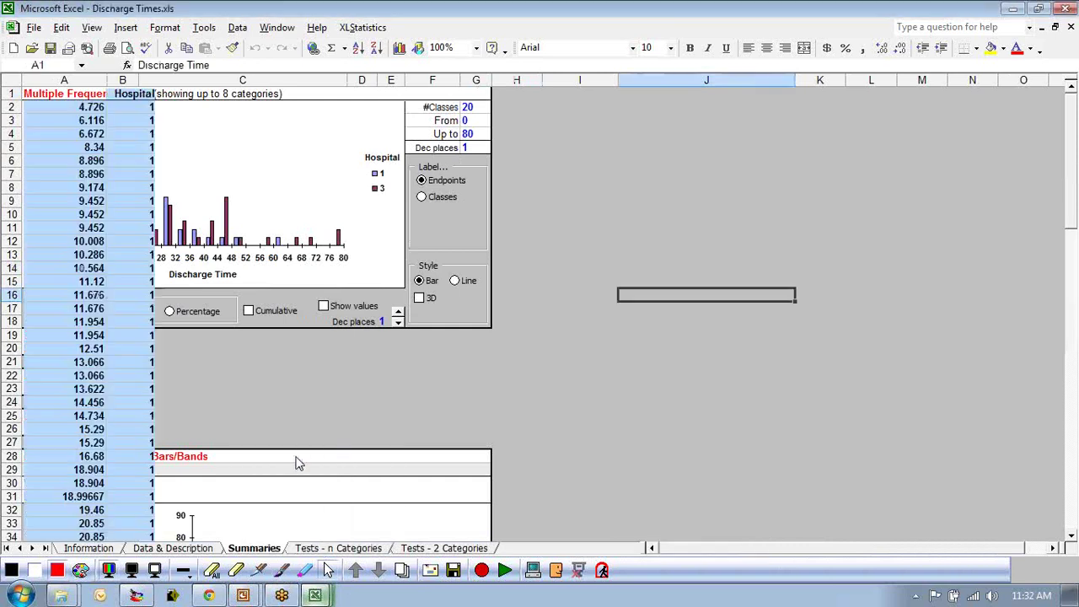
left_click(282, 571)
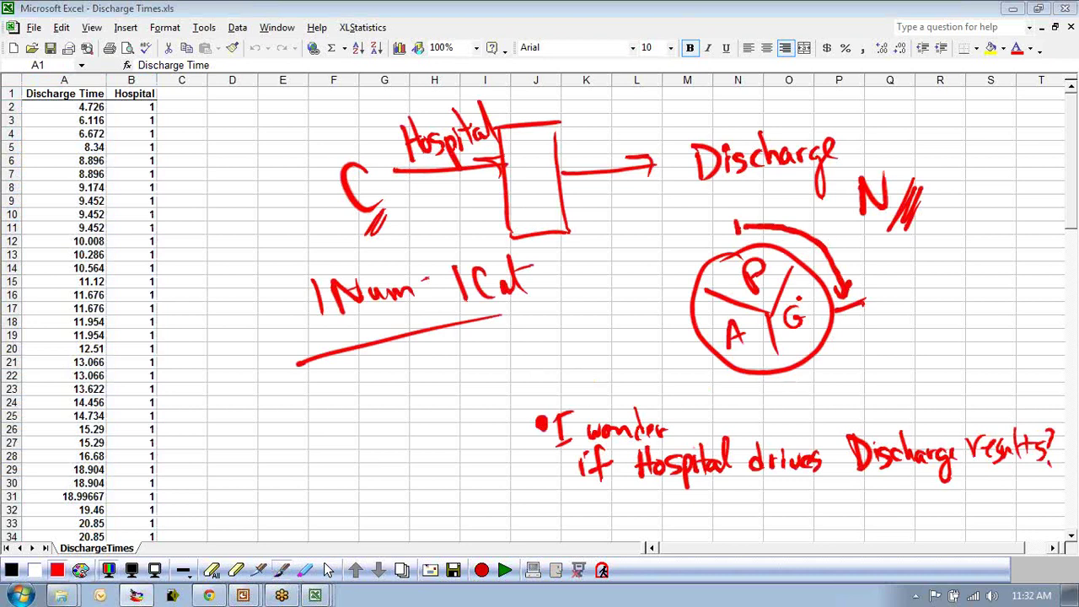
Handwrite "It looks like the means are diff." beside G, draw an arrow from G round to A, and label it "A".
mouse_move(874, 323)
left_mouse_down()
mouse_move(871, 347)
mouse_move(894, 308)
mouse_move(983, 312)
left_mouse_up()
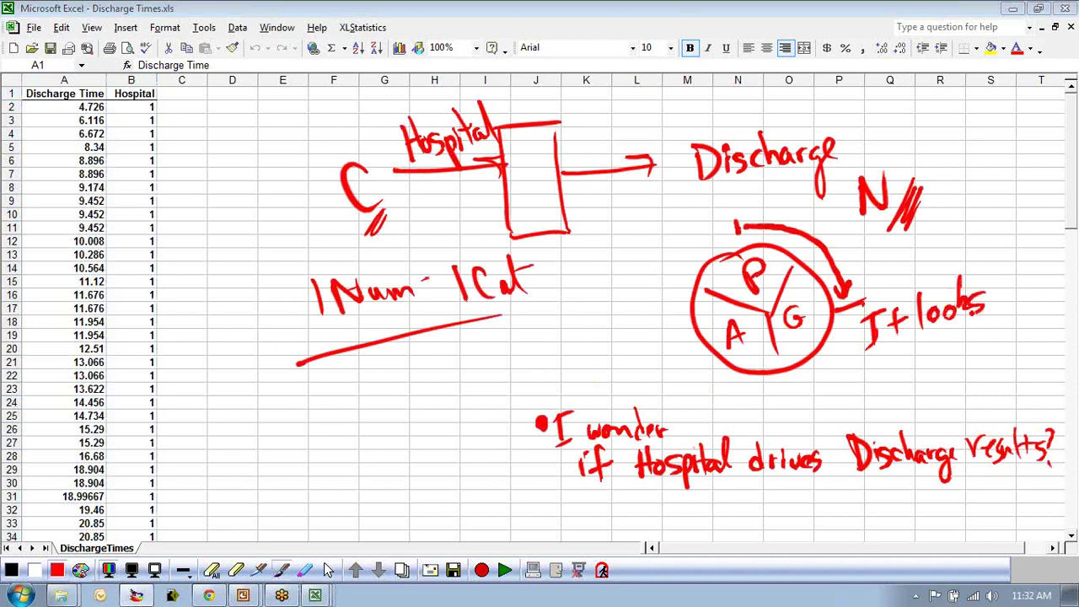
mouse_move(928, 334)
left_mouse_down()
mouse_move(948, 346)
mouse_move(970, 337)
mouse_move(934, 376)
mouse_move(958, 379)
mouse_move(1037, 343)
mouse_move(970, 396)
mouse_move(1001, 388)
mouse_move(1021, 365)
mouse_move(1045, 376)
left_mouse_up()
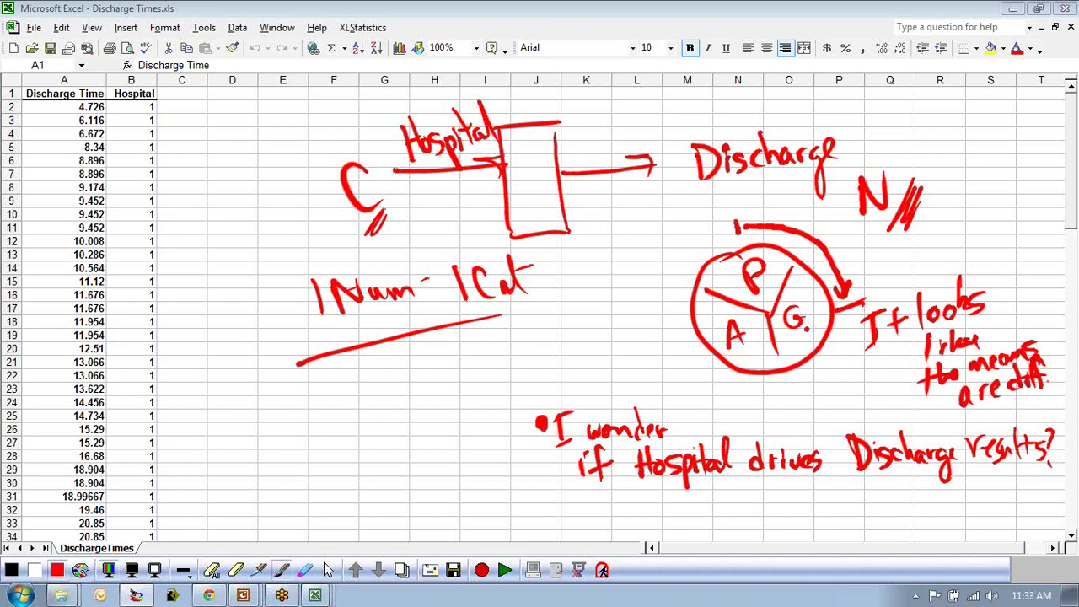
mouse_move(879, 332)
left_mouse_down()
mouse_move(872, 351)
mouse_move(882, 344)
left_mouse_up()
mouse_move(842, 324)
left_mouse_down()
mouse_move(806, 376)
mouse_move(765, 395)
mouse_move(701, 376)
mouse_move(679, 385)
left_mouse_up()
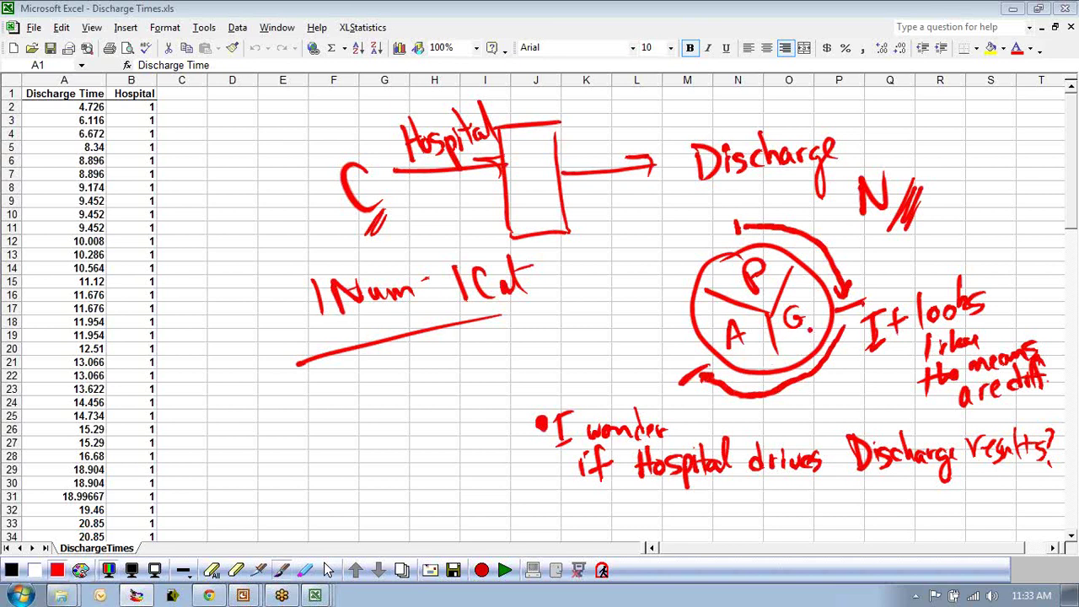
mouse_move(657, 347)
left_mouse_down()
mouse_move(649, 382)
mouse_move(674, 371)
left_mouse_up()
left_click_drag(647, 364, 675, 361)
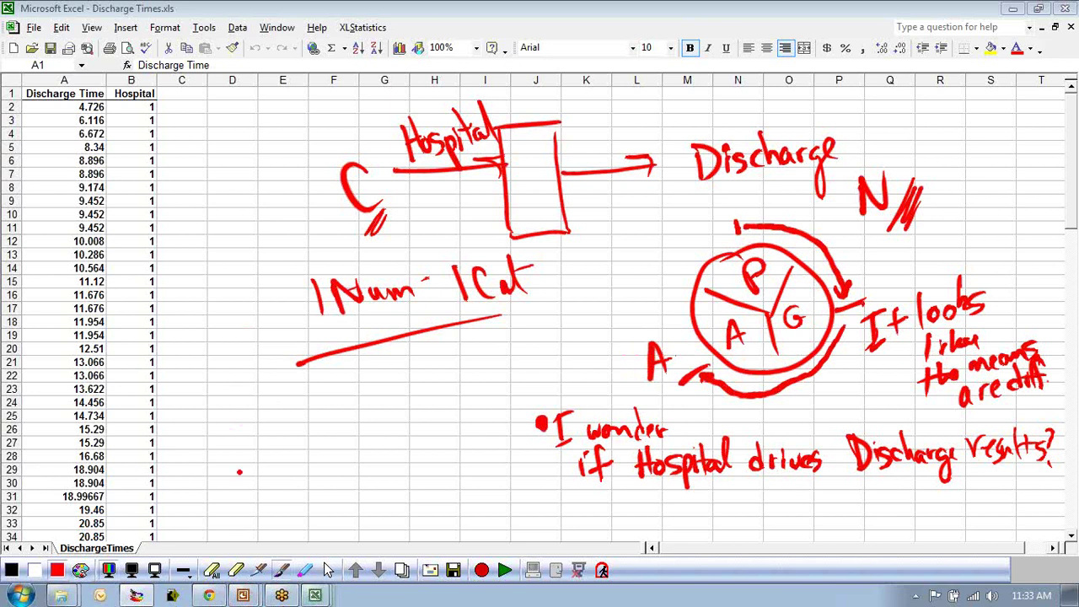
Return to the 1Num1Cat.xls summaries and set the error bars of the Discharge Time means plot to Confidence Interval.
left_click(328, 570)
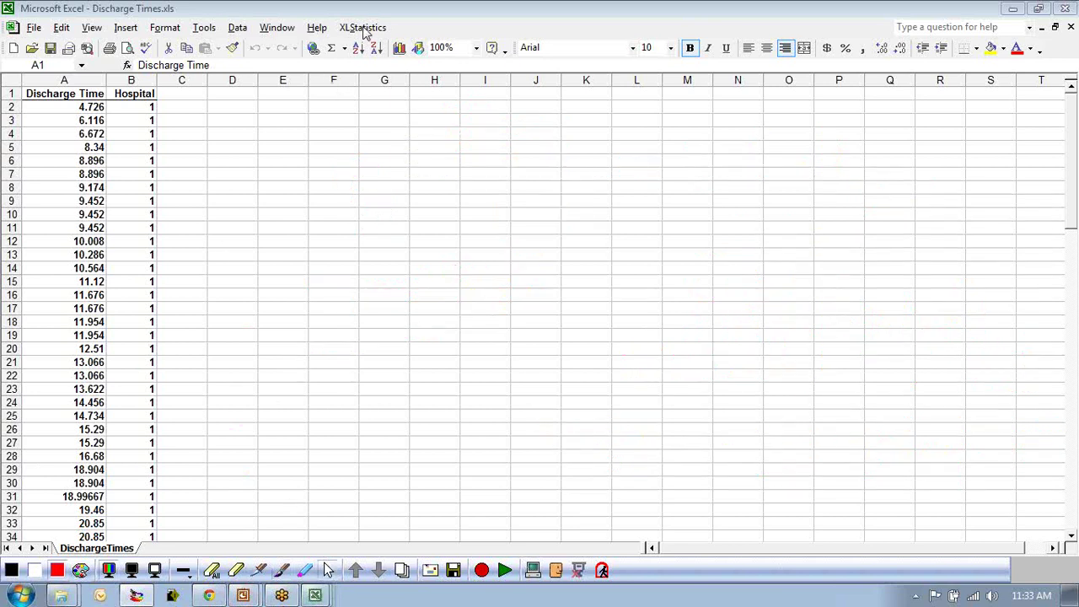
key("ctrl+a")
left_click(270, 30)
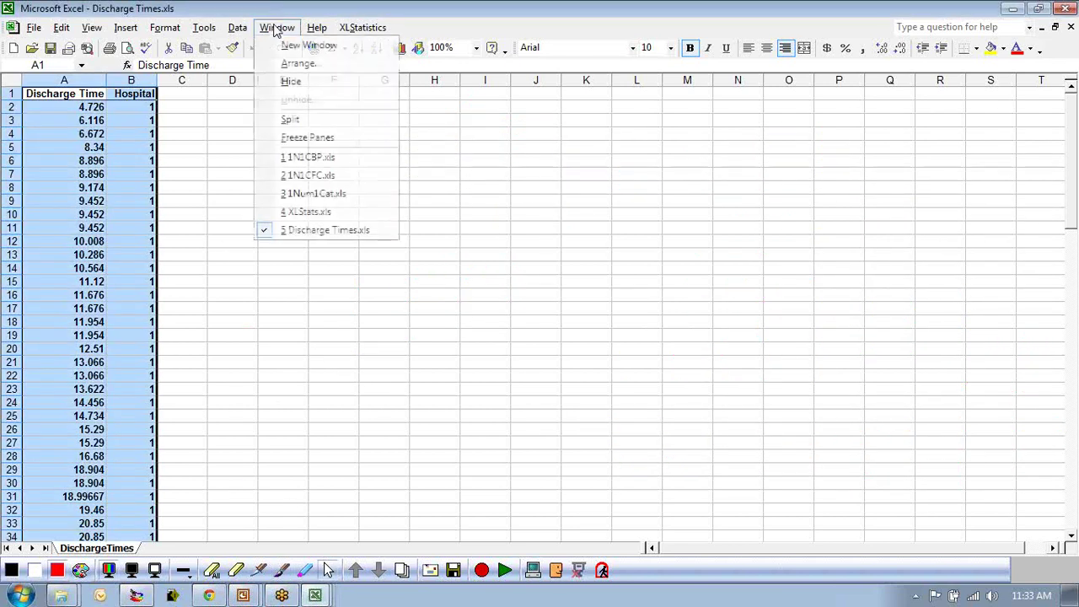
left_click(342, 199)
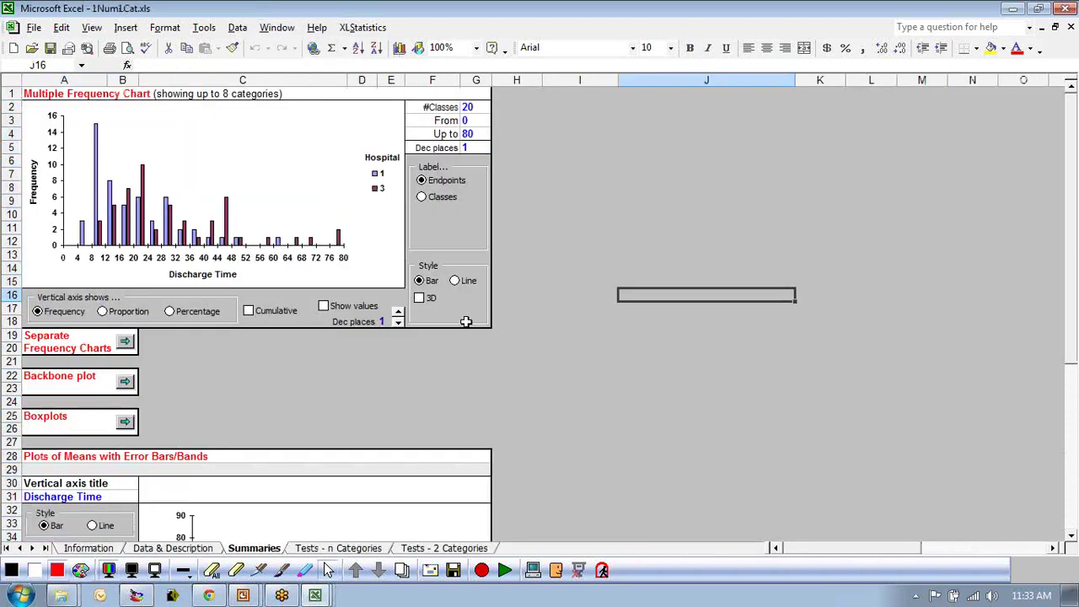
scroll(303, 371, "down", 6)
scroll(371, 368, "down", 2)
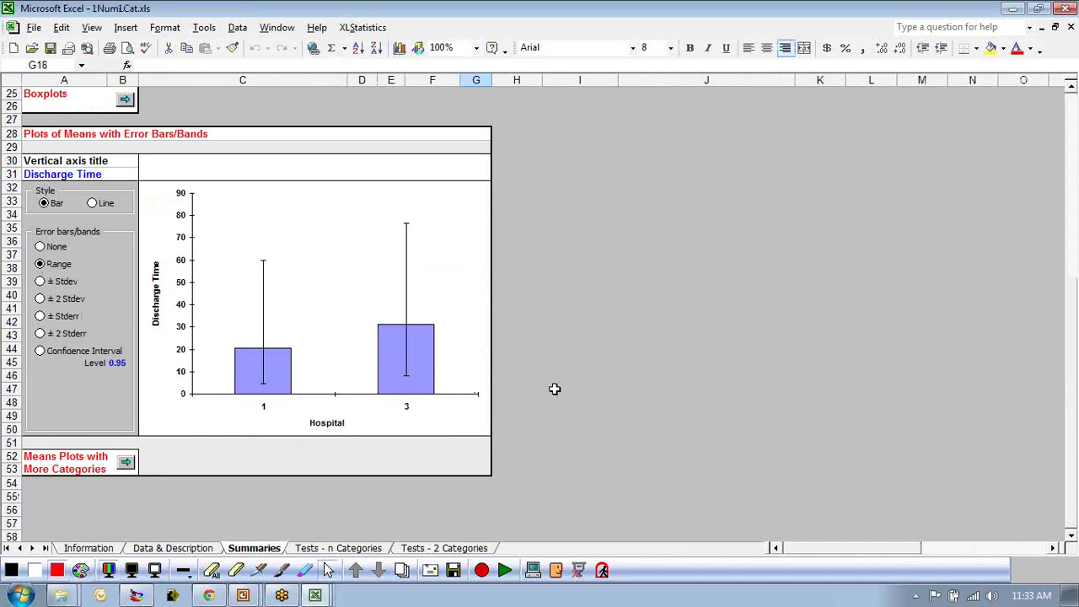
left_click(40, 351)
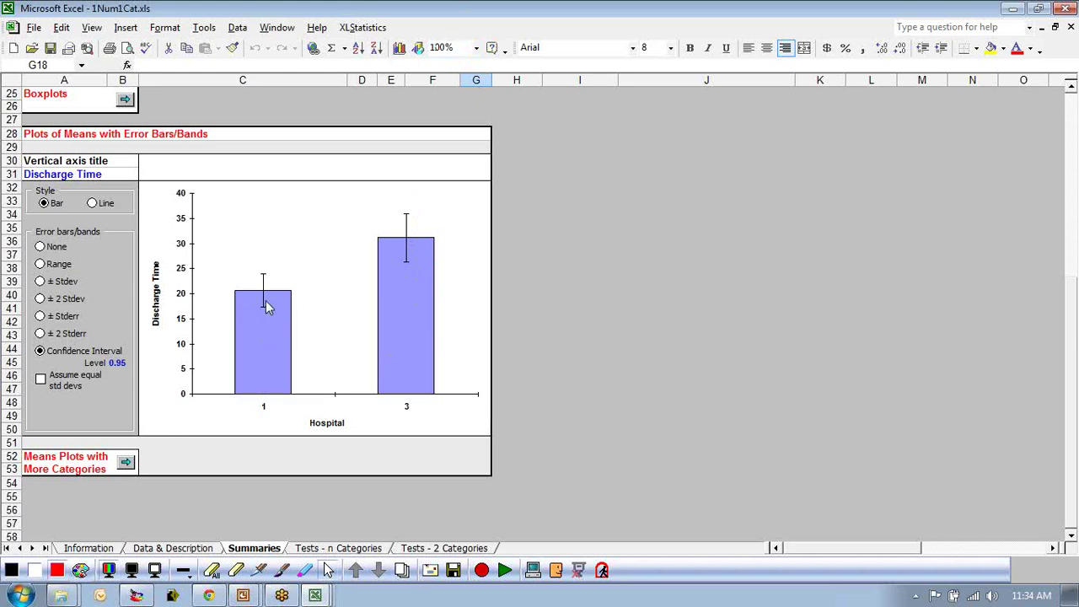
Compare the confidence-interval bars of hospital 1 and hospital 3 in the means plot for overlap.
mouse_move(419, 305)
left_click(265, 280)
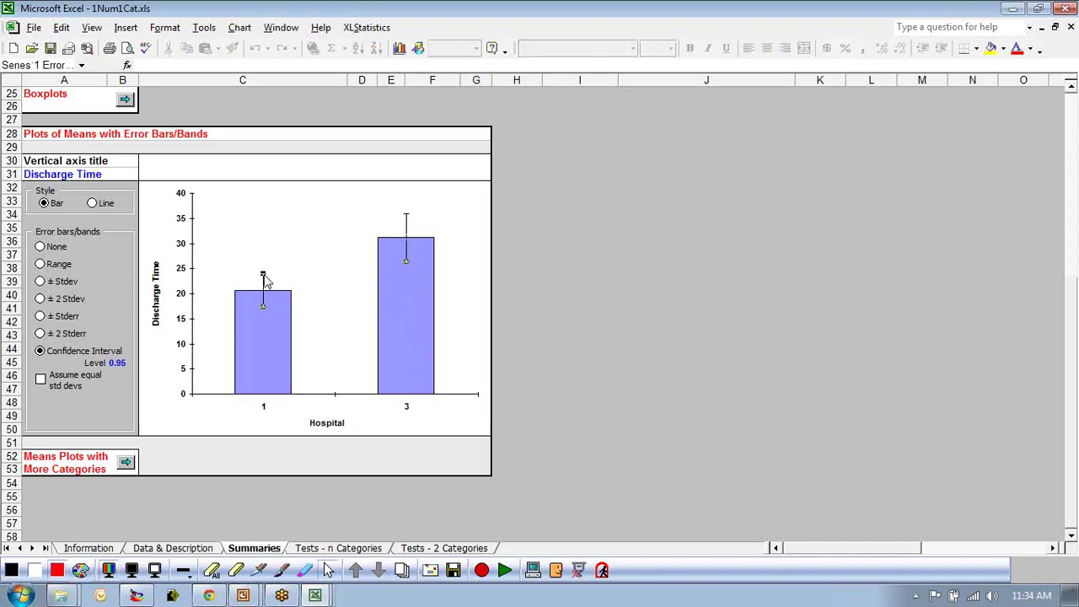
left_click(558, 282)
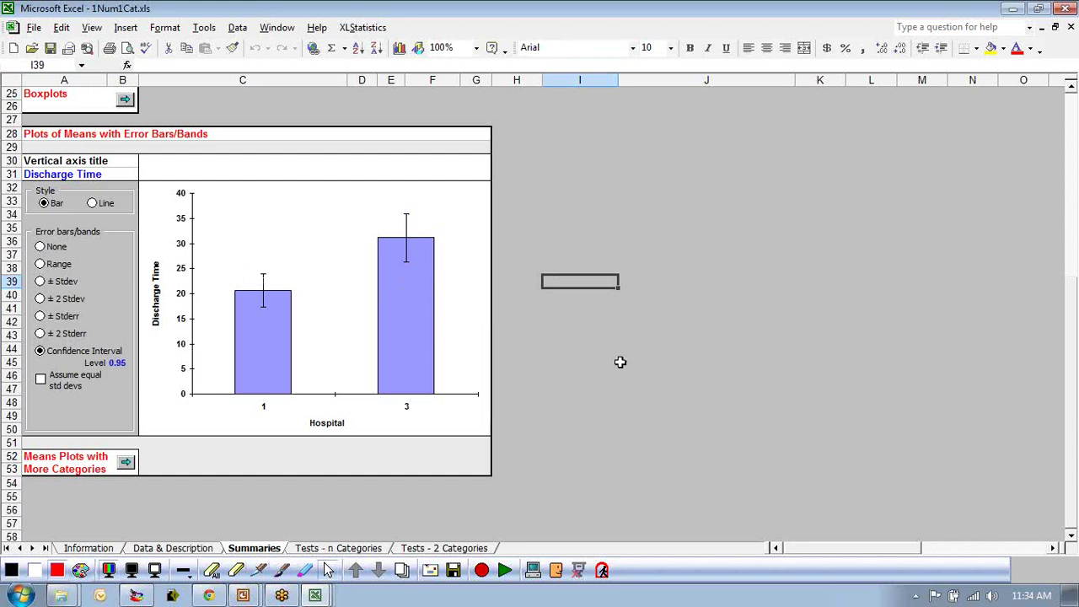
left_click_drag(60, 159, 489, 437)
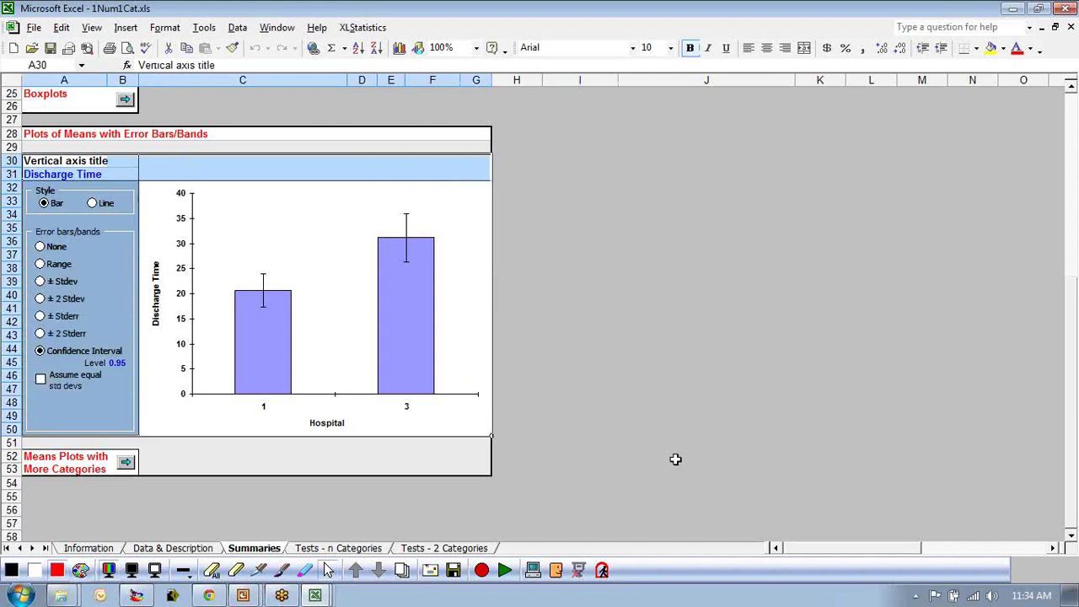
left_click(605, 414)
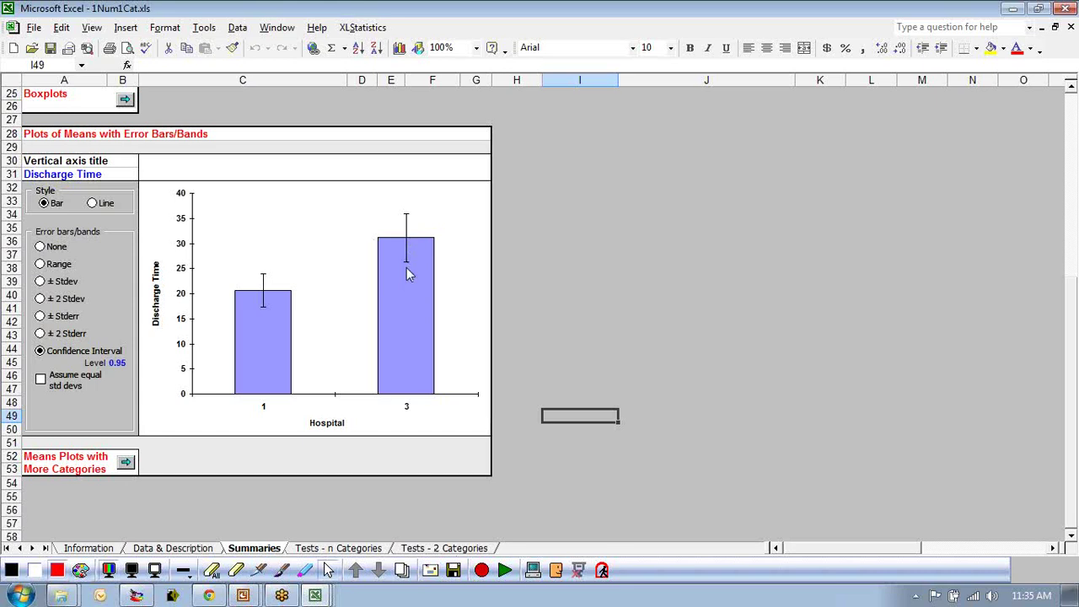
Open the tests for comparing two categories and enlarge the sheet to 130%.
left_click(421, 549)
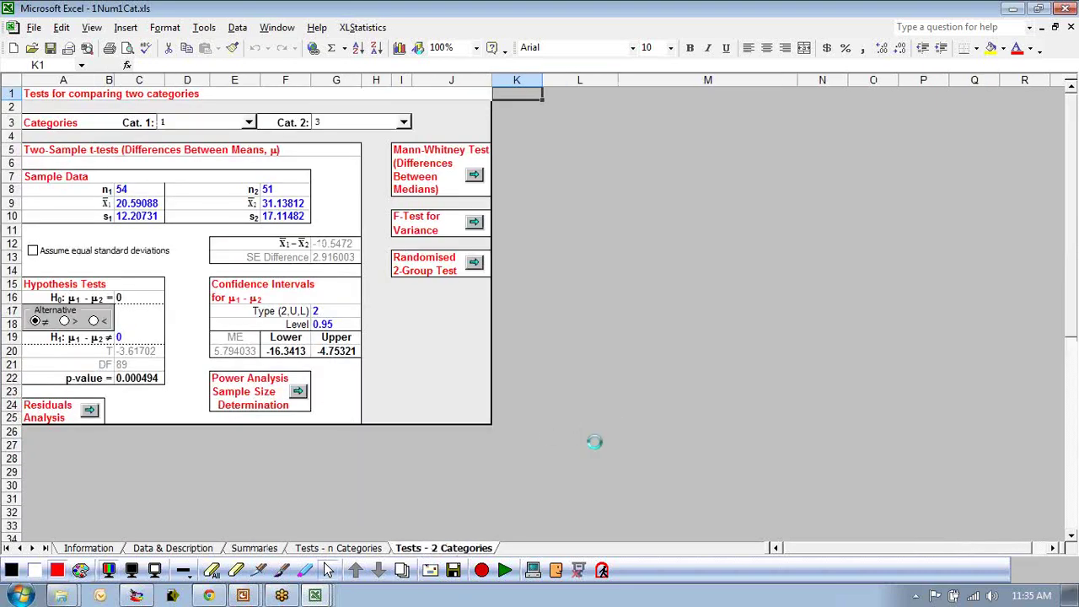
scroll(601, 444, "up", 2, "ctrl")
left_click_drag(844, 549, 793, 549)
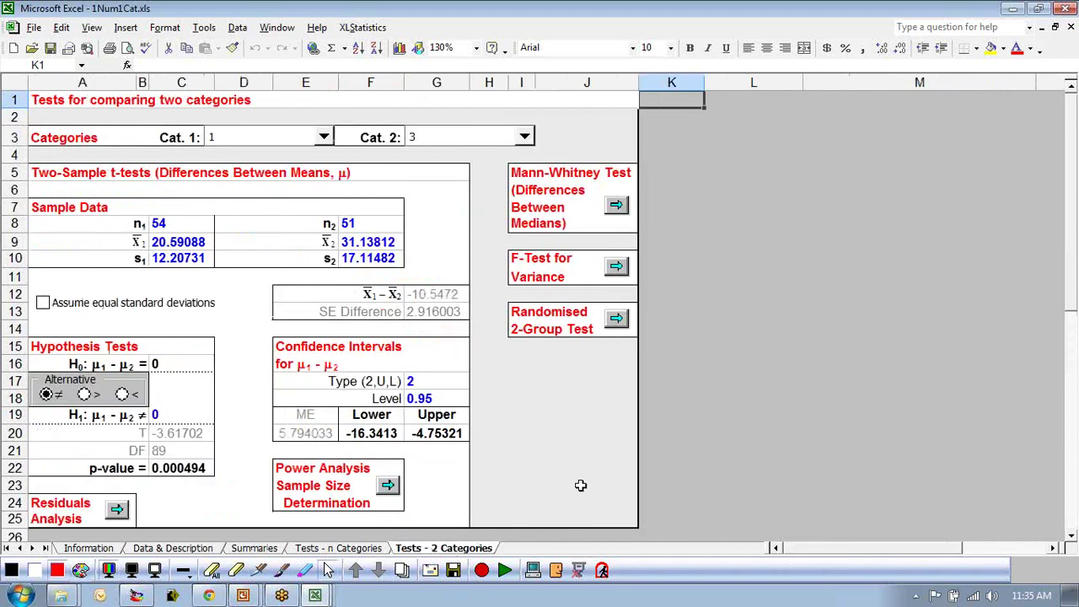
Highlight the p-value result of the two-sample t-test in yellow.
left_click(168, 468)
left_click(106, 472)
left_click(173, 470)
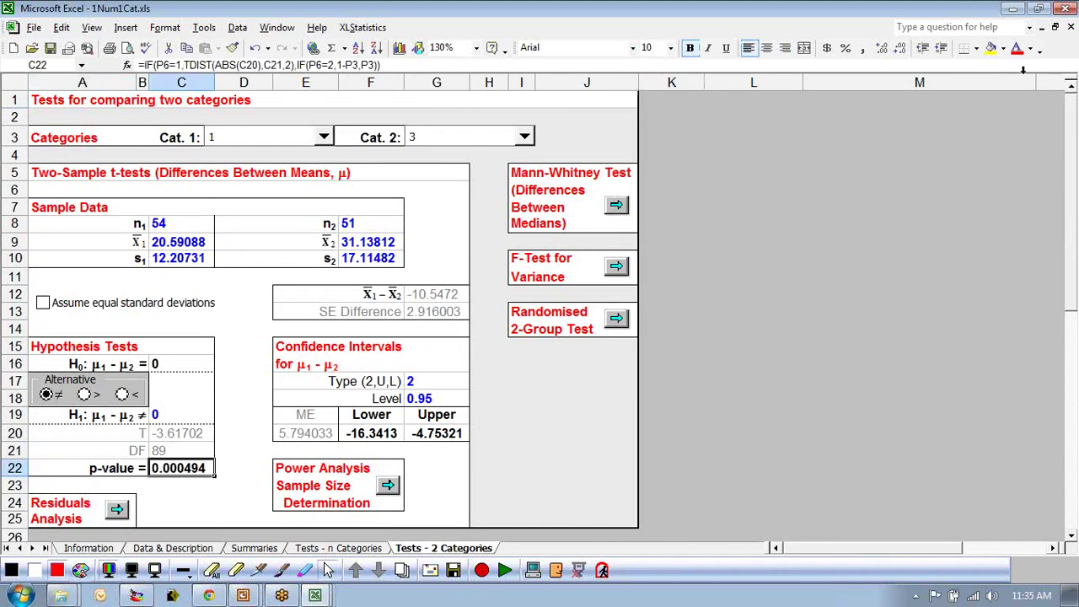
left_click(991, 48)
left_click(102, 471)
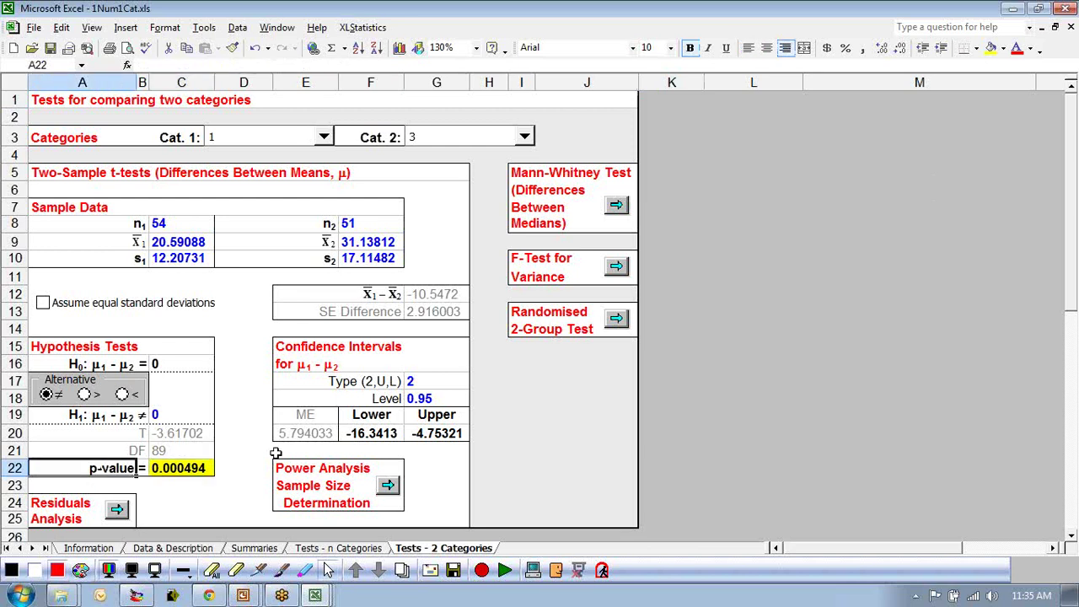
left_click(729, 399)
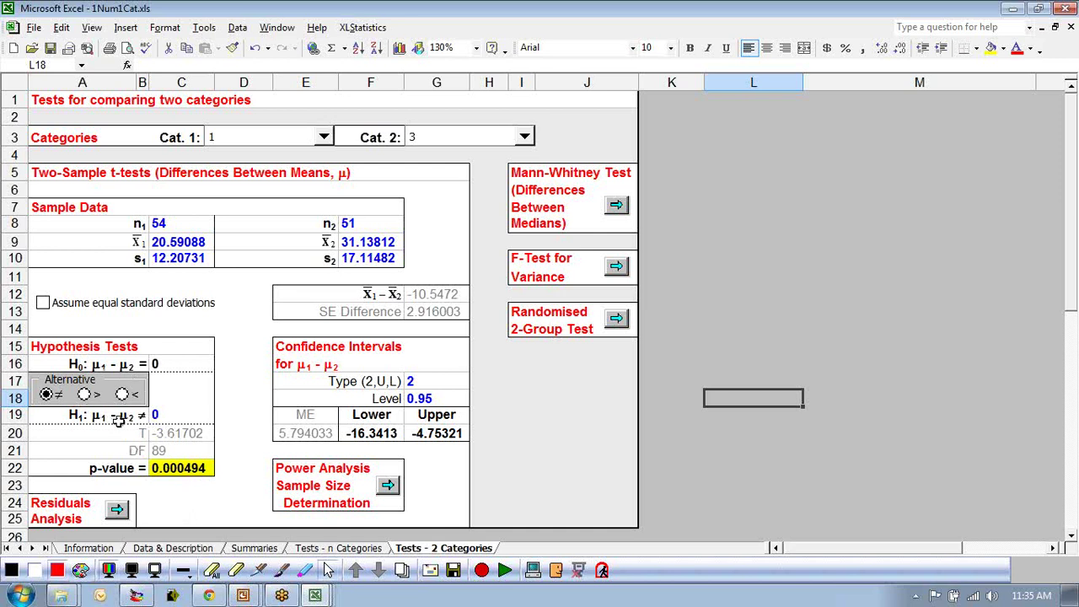
Examine the p-value against the null hypothesis H0 and the alternative H1 of the two-sample t-test.
left_click(169, 472)
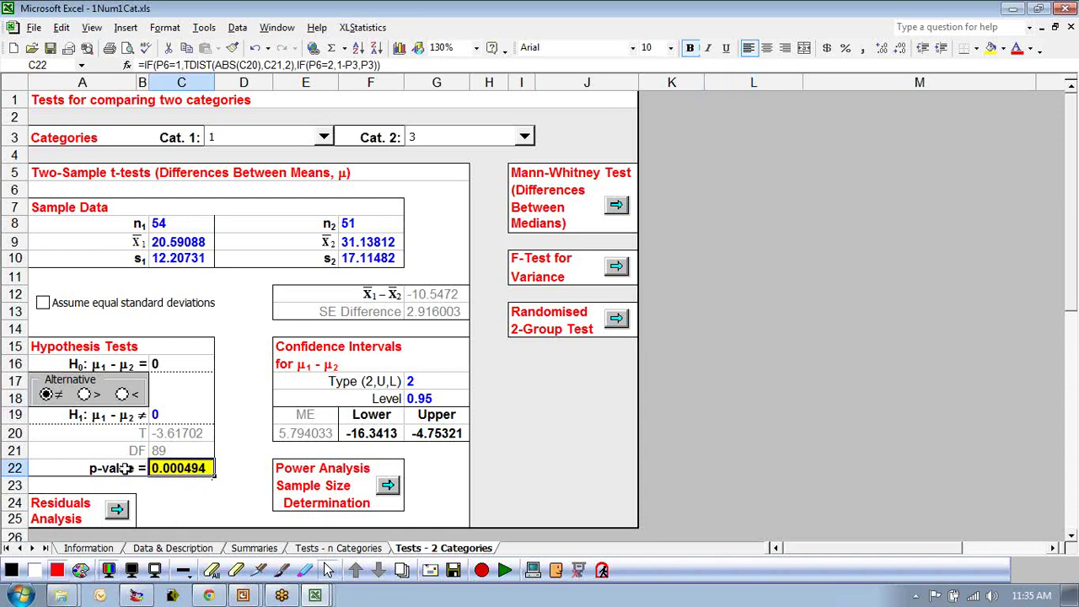
left_click(72, 363)
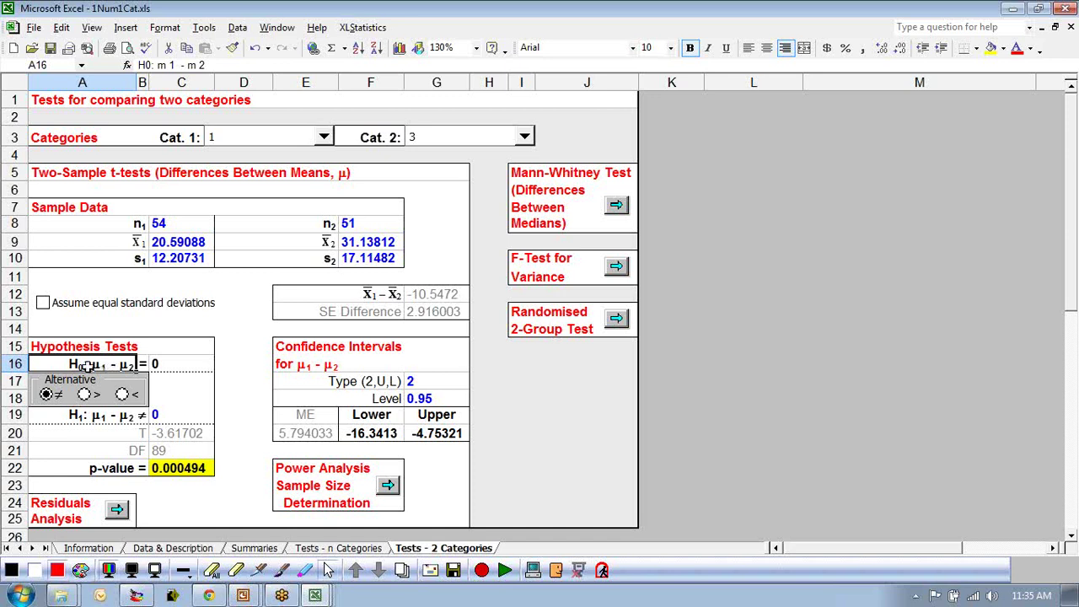
left_click(169, 365)
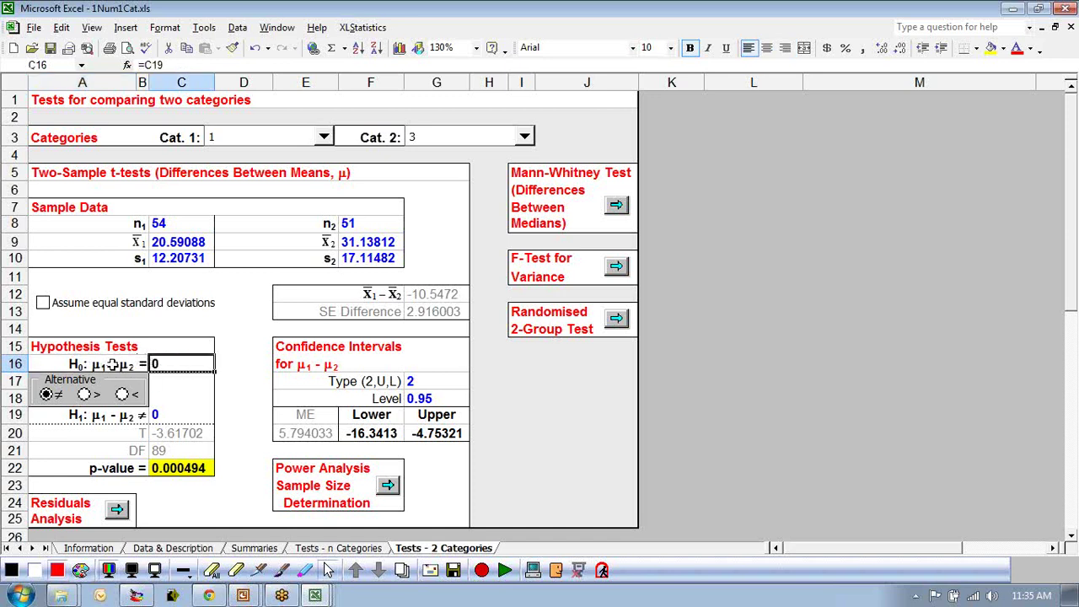
left_click(168, 466)
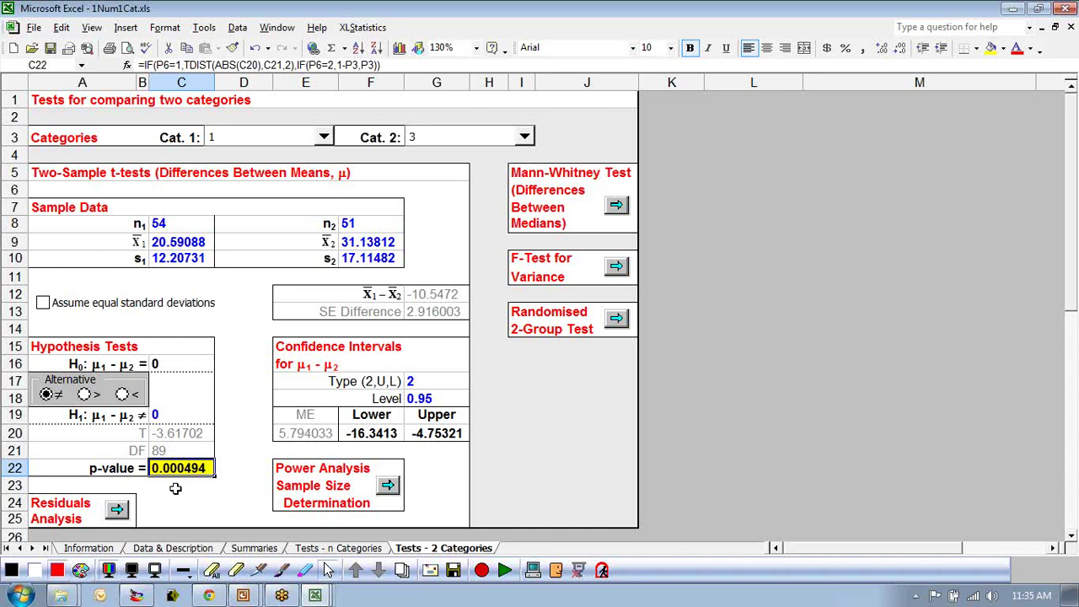
left_click(155, 415)
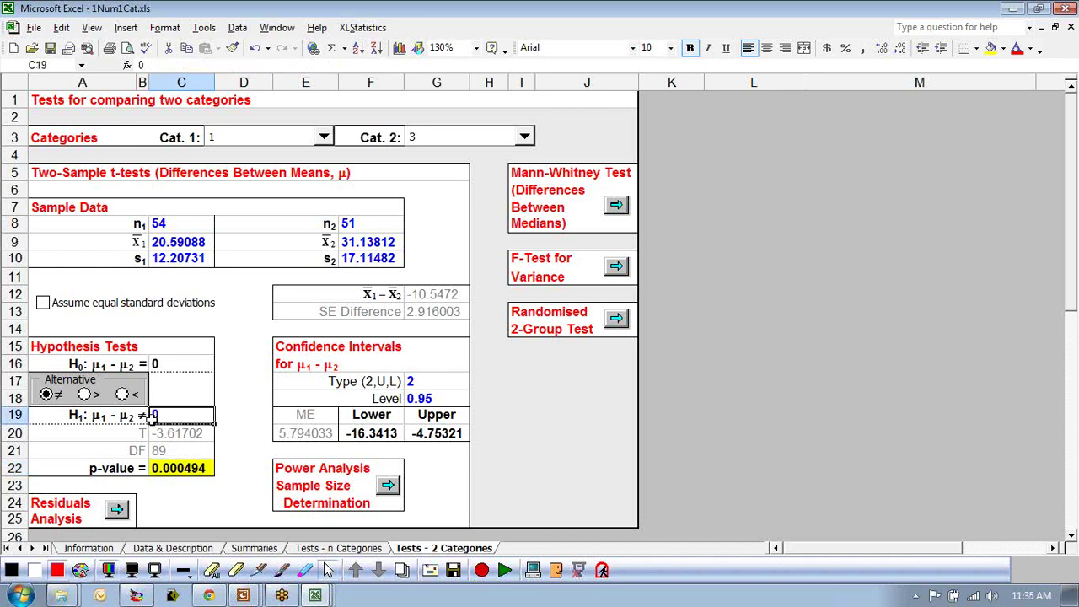
left_click(75, 418)
left_click(158, 415)
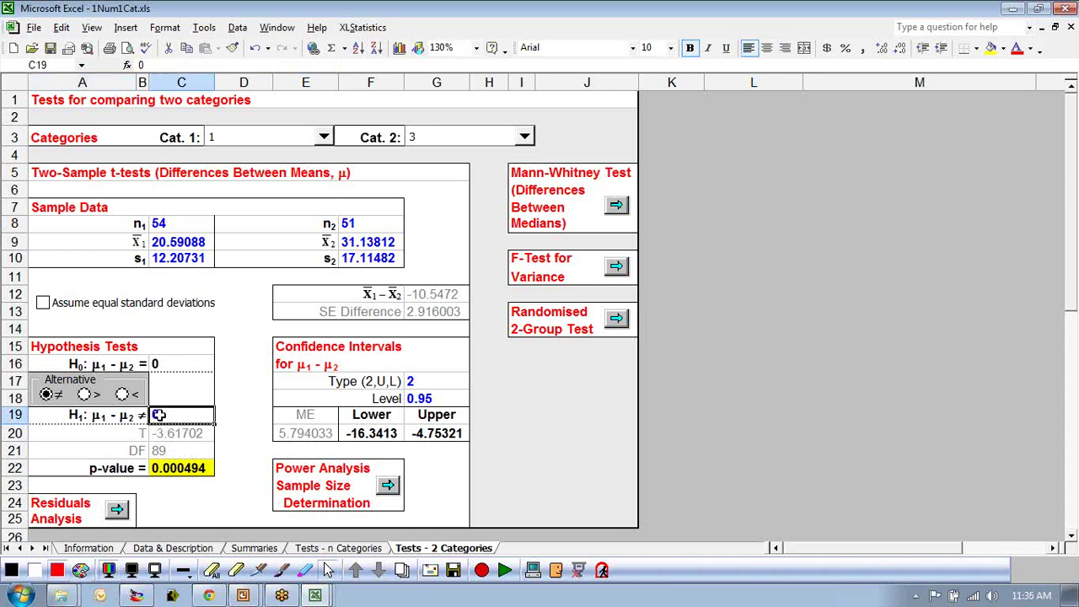
left_click(166, 469)
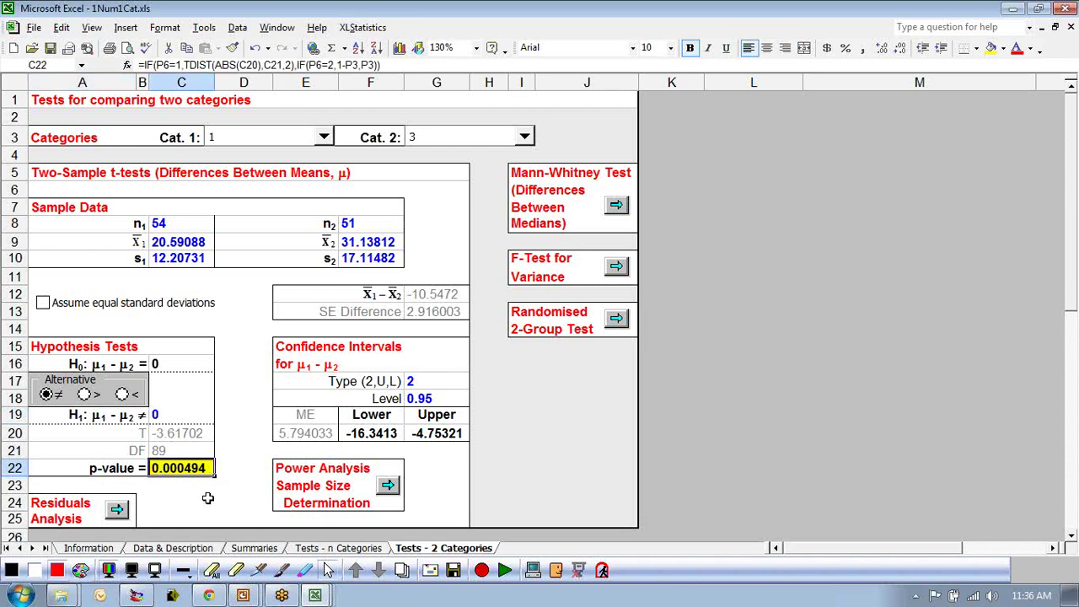
left_click(101, 471)
left_click(161, 470)
Highlight the lower and upper limits of the confidence interval for the mean difference in yellow.
left_click_drag(371, 432, 447, 435)
left_click(992, 49)
left_click(858, 259)
left_click(375, 433)
left_click_drag(375, 432, 439, 434)
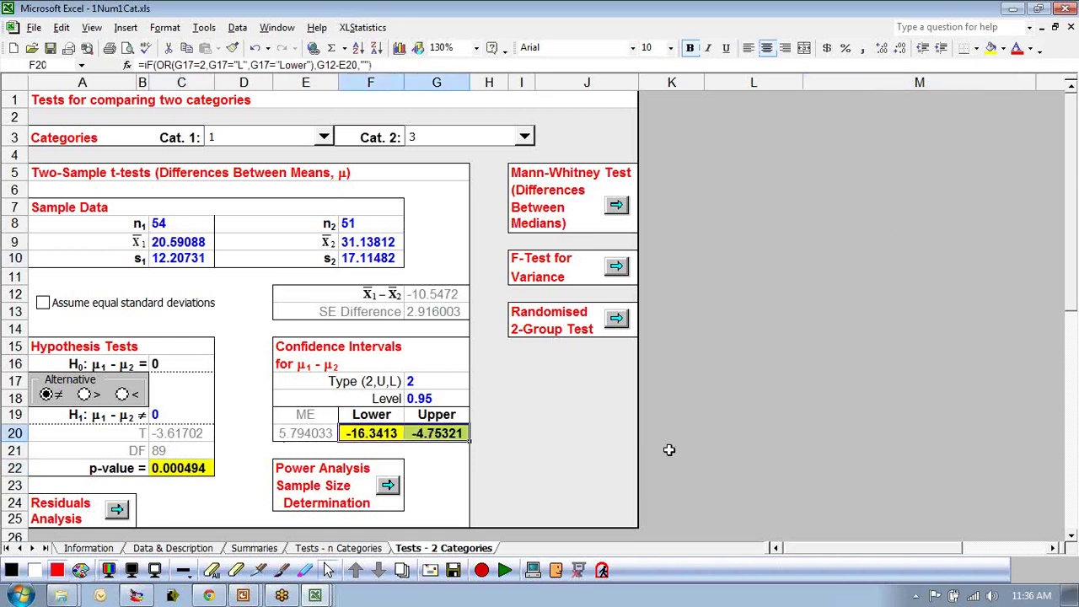
Sketch a zero line with a double-headed arrow beside it marking the confidence interval from -16 to -4.
left_click(283, 571)
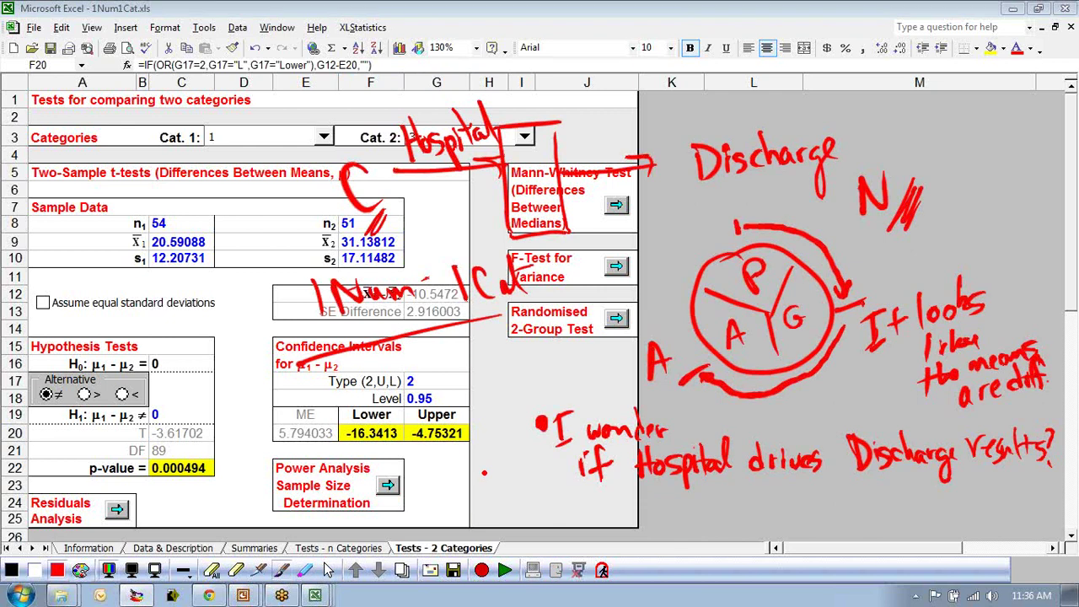
left_click_drag(498, 455, 503, 508)
left_click_drag(494, 438, 495, 436)
left_click_drag(436, 465, 439, 480)
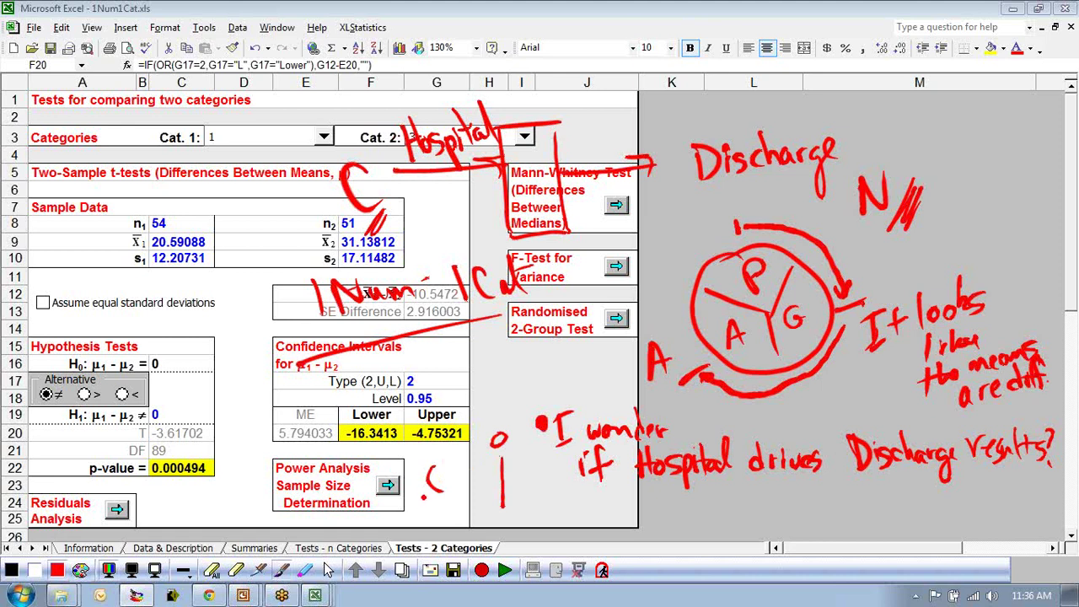
mouse_move(428, 479)
left_mouse_down()
mouse_move(460, 479)
mouse_move(482, 496)
mouse_move(422, 512)
left_mouse_up()
left_click_drag(436, 498, 438, 508)
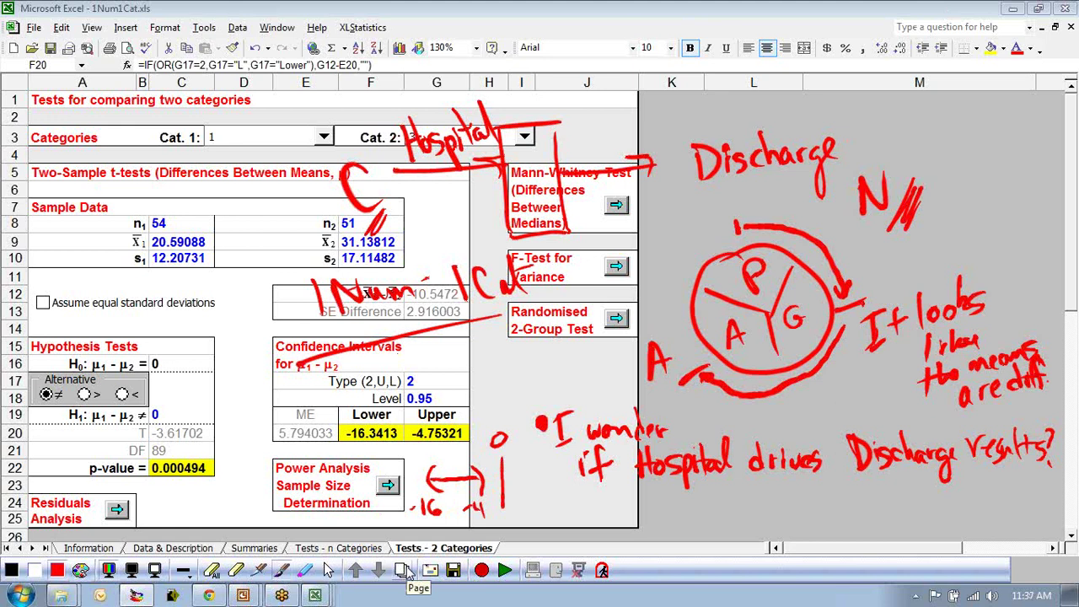
Revisit the means plot, return to the Discharge Times.xls workbook and erase the pen sketch of the -16 to -4 interval.
left_click(330, 572)
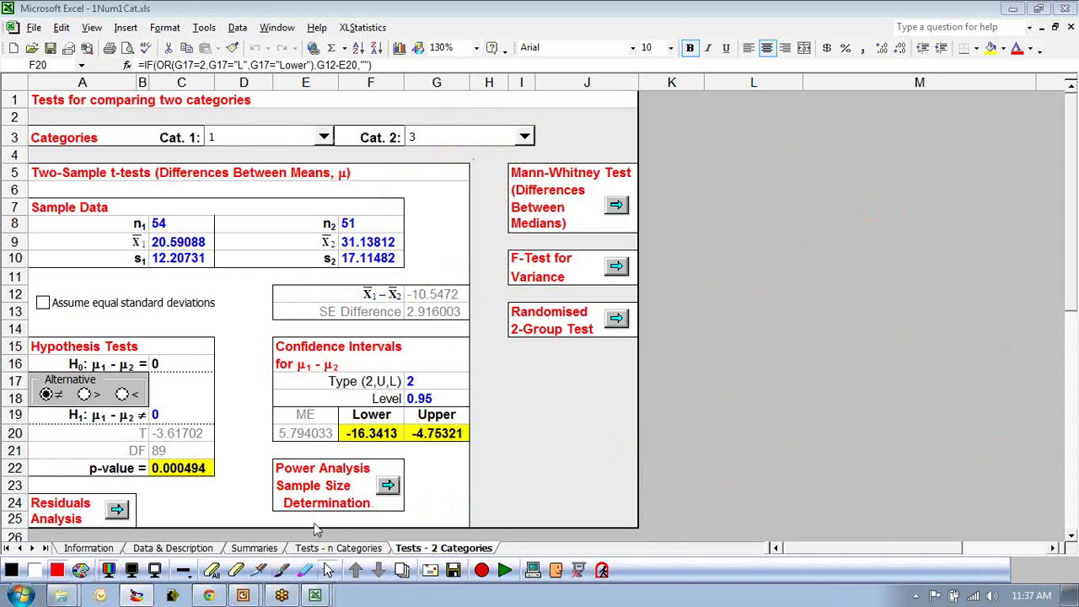
left_click(255, 549)
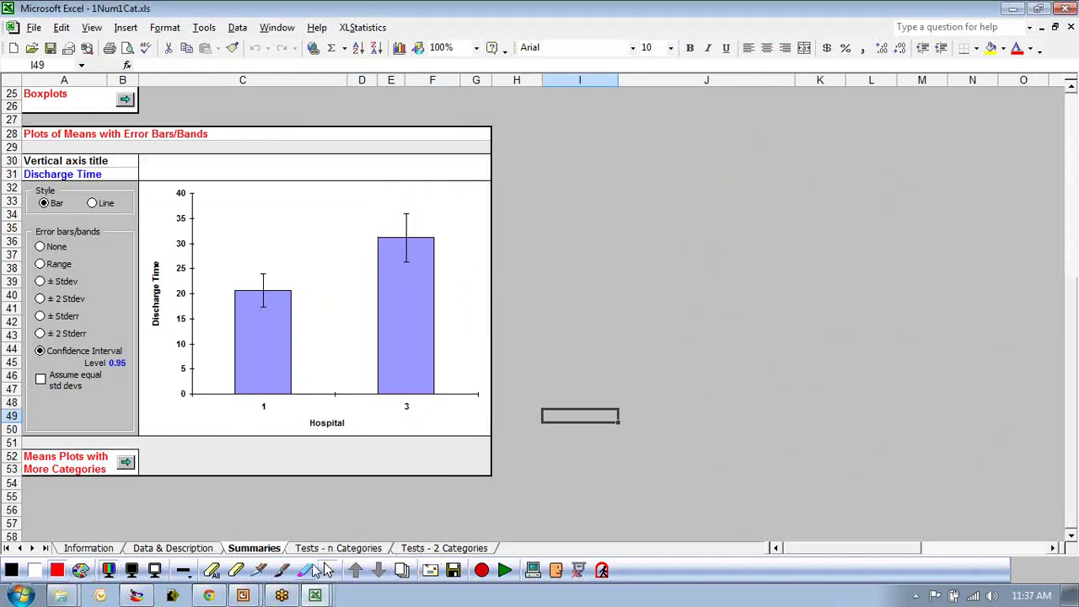
left_click(316, 594)
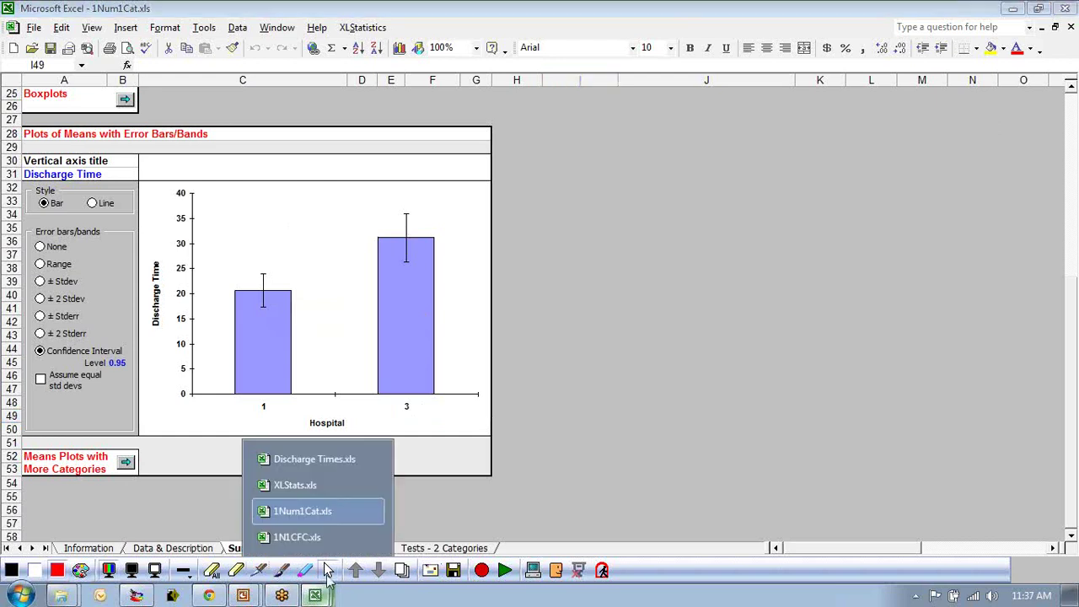
left_click(314, 460)
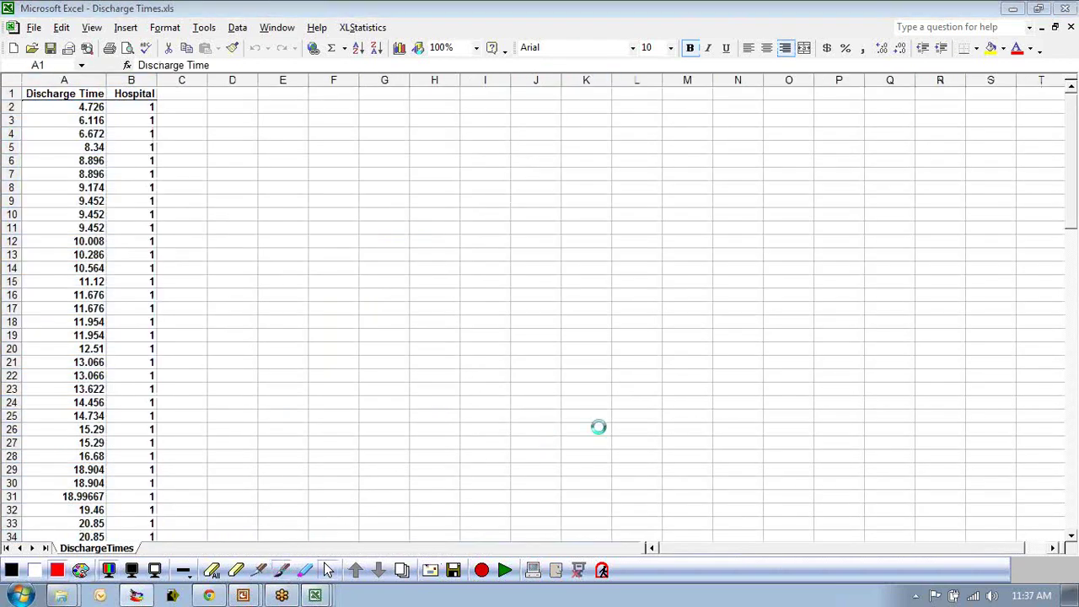
left_click(236, 572)
mouse_move(416, 439)
left_mouse_down()
mouse_move(531, 513)
mouse_move(503, 441)
mouse_move(438, 511)
mouse_move(496, 511)
mouse_move(477, 512)
mouse_move(482, 521)
left_mouse_up()
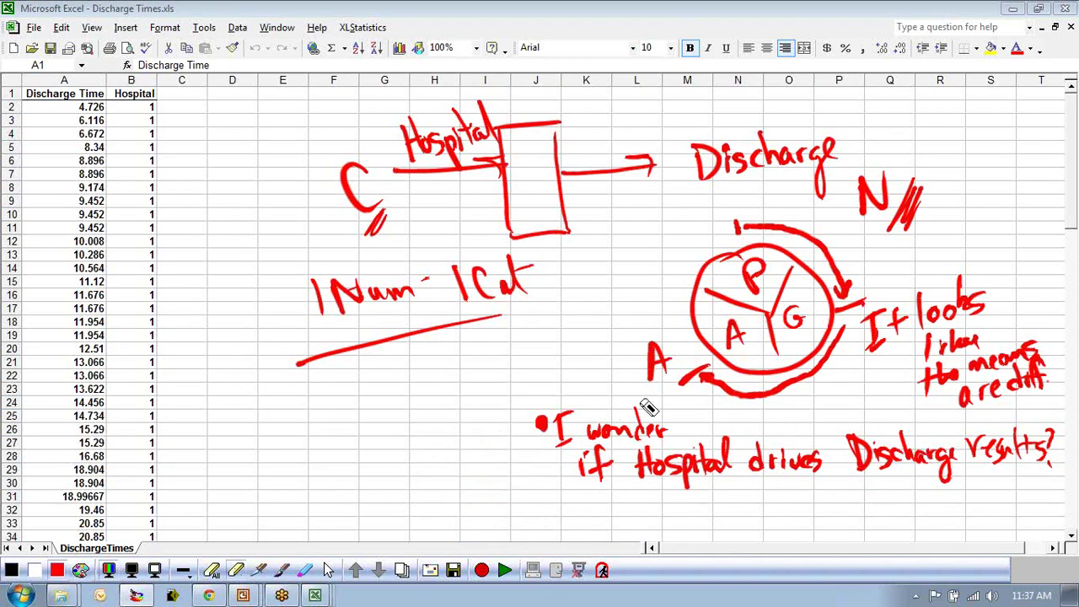
Handwrite a circled "yes" beside the A label and draw an arrow from A back up to P.
left_click(278, 573)
mouse_move(561, 346)
left_mouse_down()
mouse_move(574, 387)
mouse_move(593, 350)
mouse_move(602, 374)
mouse_move(617, 354)
mouse_move(546, 379)
mouse_move(570, 389)
left_mouse_up()
mouse_move(654, 325)
left_mouse_down()
mouse_move(650, 284)
mouse_move(693, 251)
left_mouse_up()
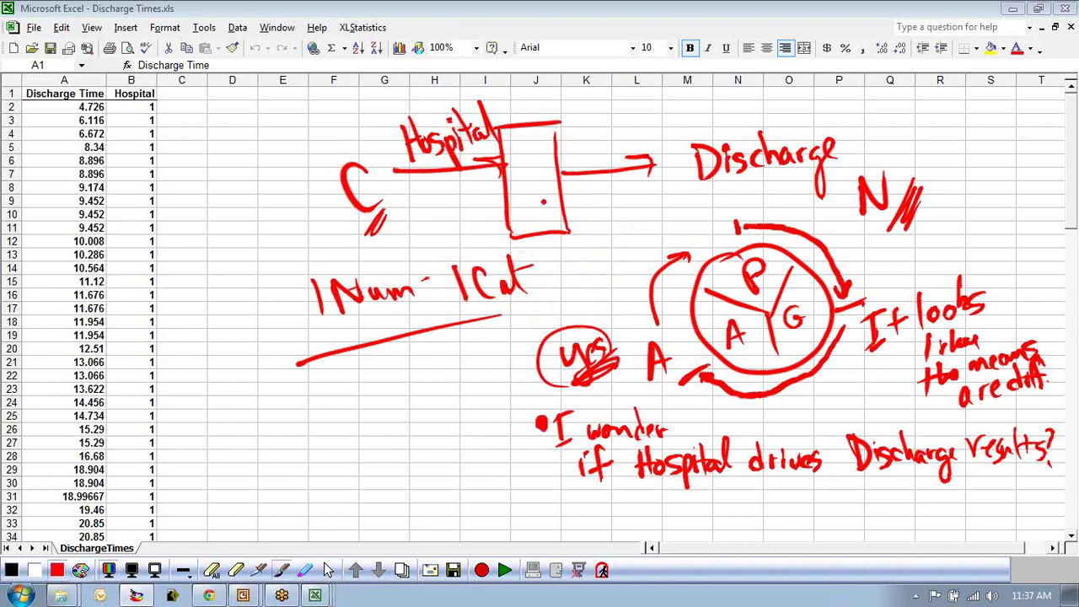
Circle the word Hospital, draw an arrow from it to an underlined handwritten "Drill", and underline Discharge.
mouse_move(451, 111)
left_mouse_down()
mouse_move(390, 129)
mouse_move(242, 247)
left_mouse_up()
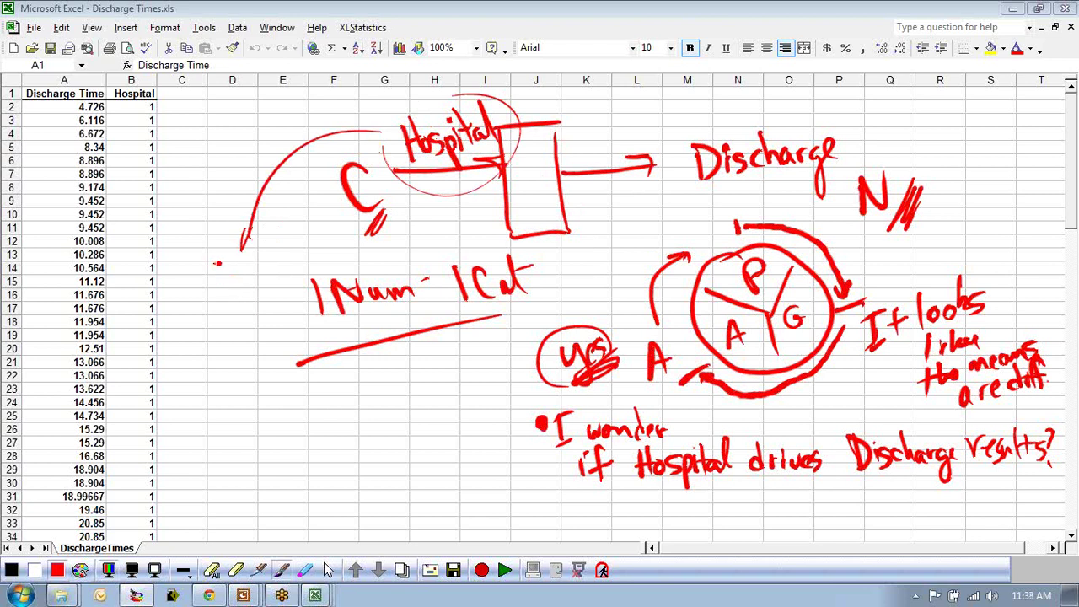
mouse_move(214, 265)
left_mouse_down()
mouse_move(224, 287)
mouse_move(253, 249)
mouse_move(264, 289)
mouse_move(278, 280)
mouse_move(253, 291)
left_mouse_up()
left_click(247, 260)
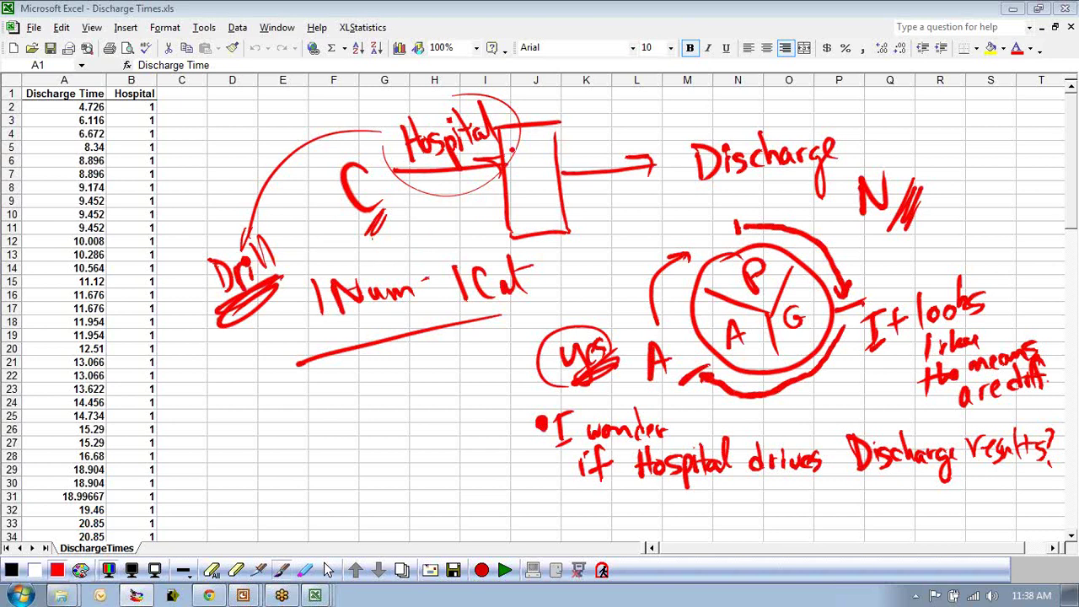
mouse_move(705, 203)
left_mouse_down()
mouse_move(801, 170)
mouse_move(772, 192)
left_mouse_up()
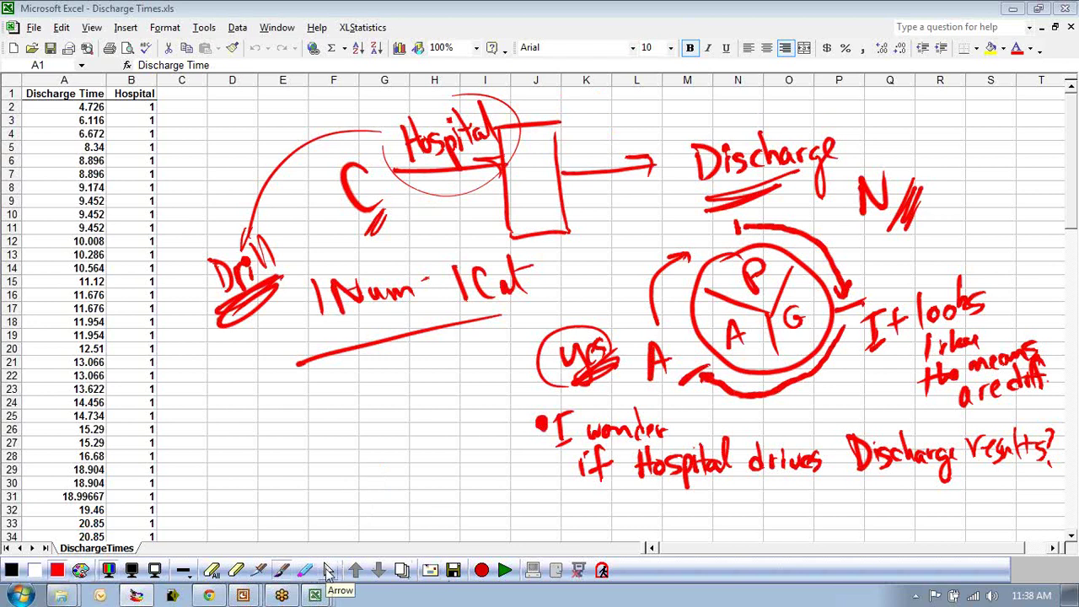
Leave pen mode and close the discharge-time data, 1Num1Cat, boxplot and XLStats workbooks without saving, exiting Excel.
left_click(328, 571)
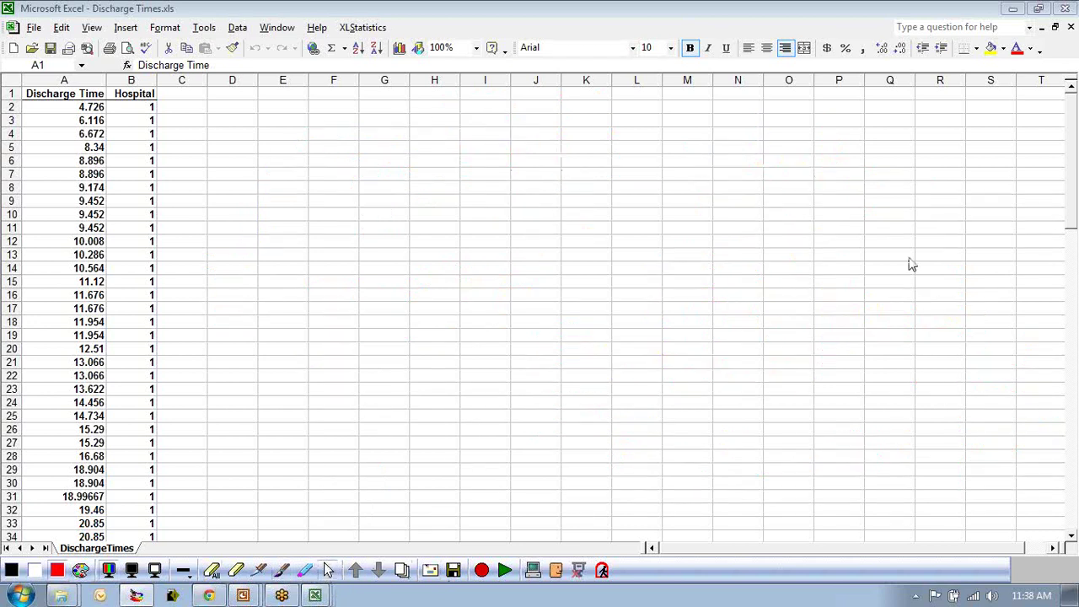
key("ctrl+a")
left_click(1071, 27)
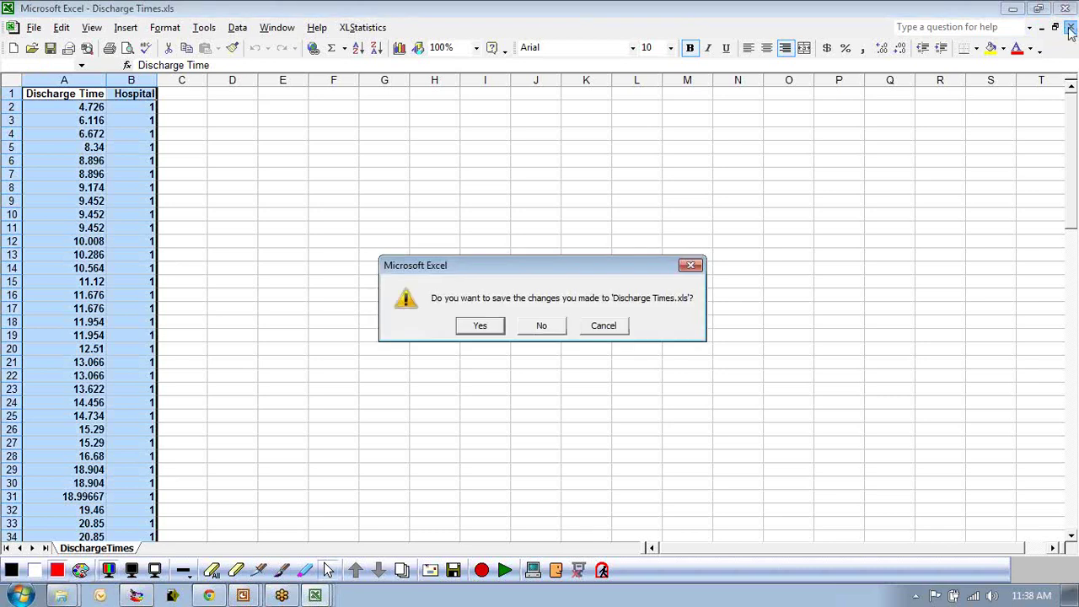
left_click(542, 331)
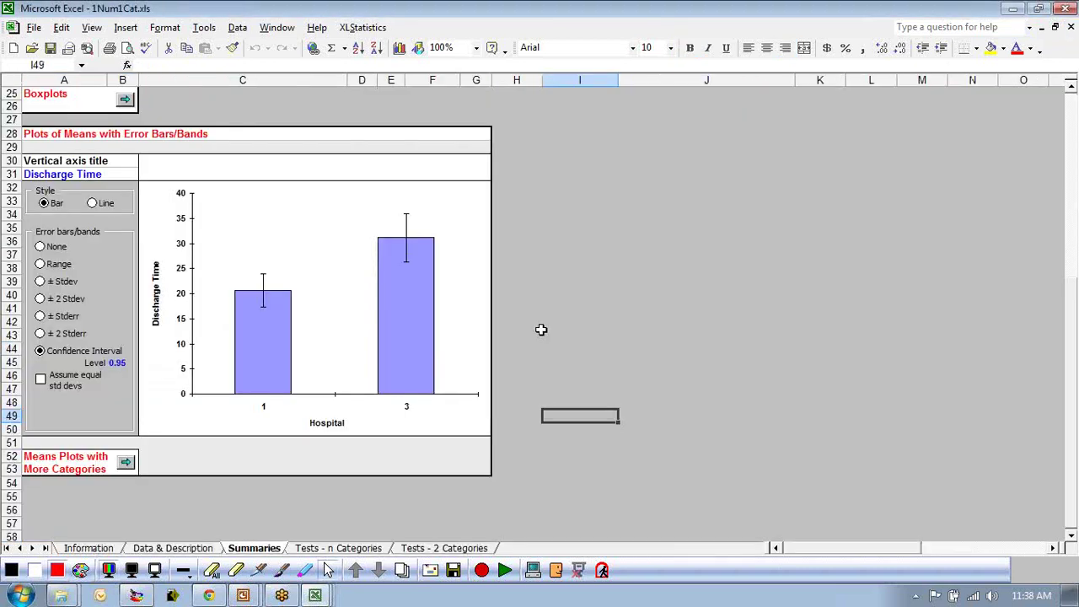
left_click(1070, 27)
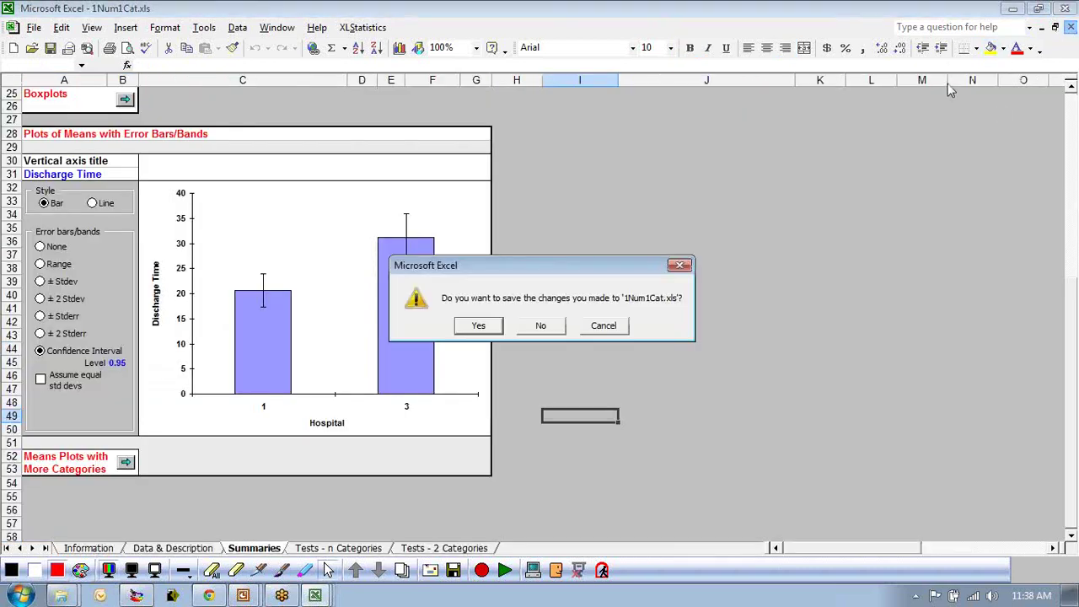
left_click(543, 325)
left_click(1066, 8)
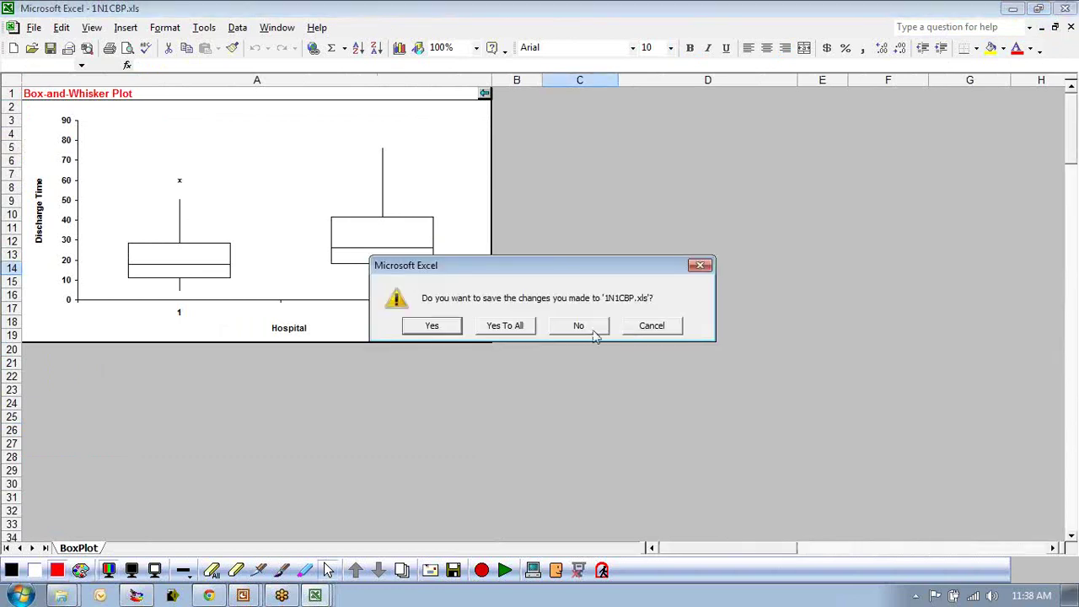
left_click(591, 330)
left_click(579, 328)
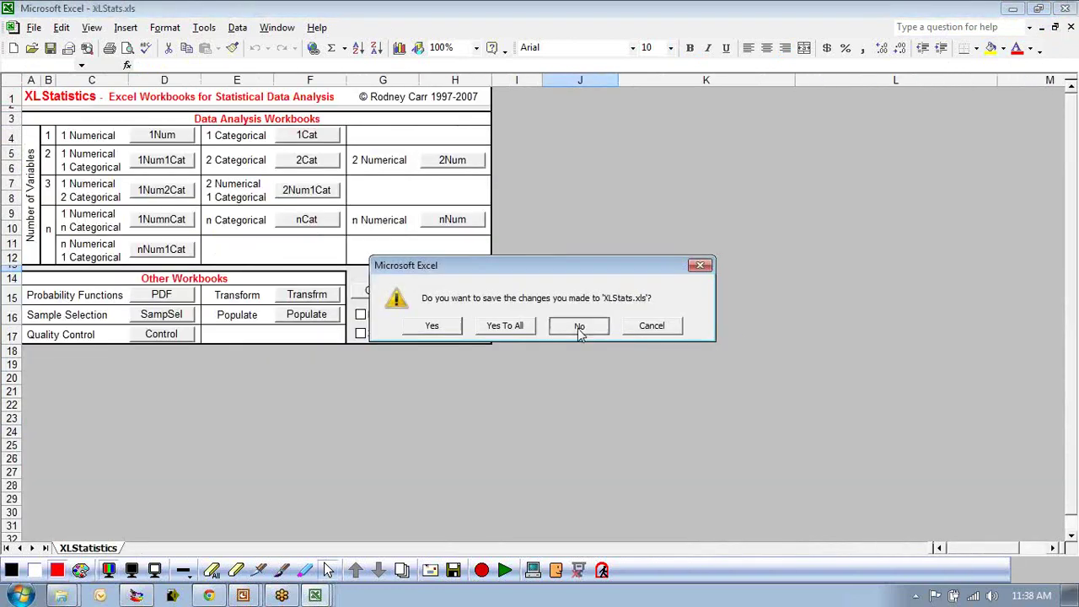
left_click(579, 326)
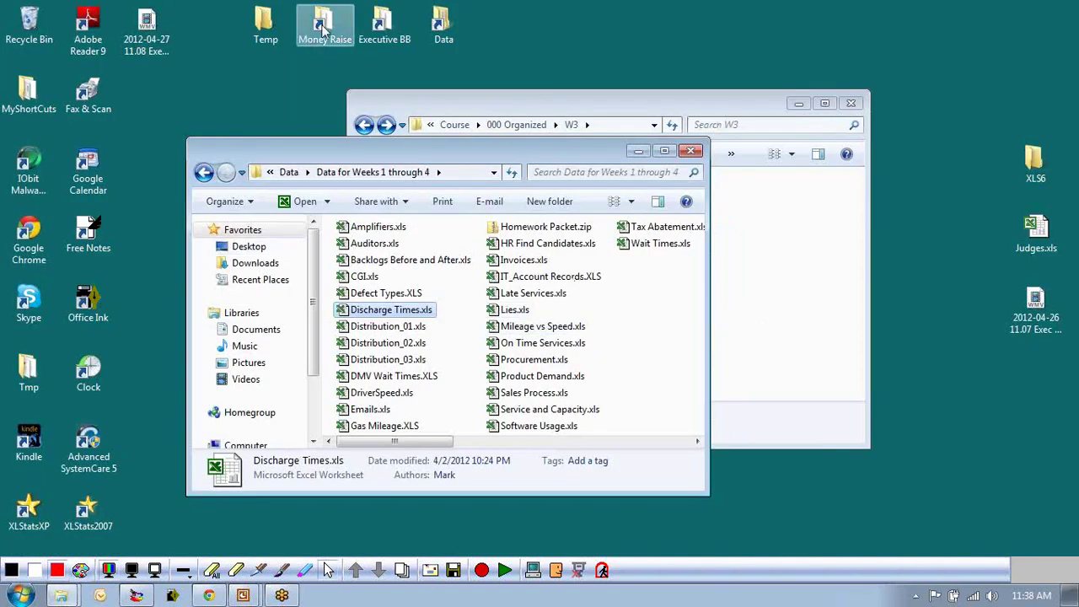
Launch XLStatsXP with macros enabled and open Gas Mileage.XLS from the Data for Weeks 1 through 4 folder.
left_click(28, 508)
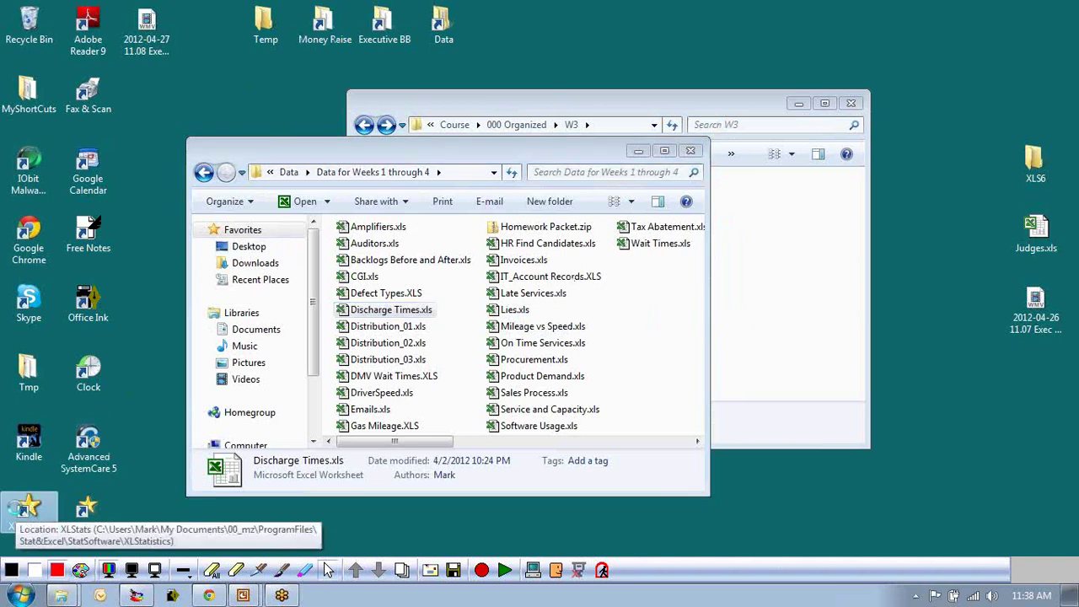
double_click(28, 509)
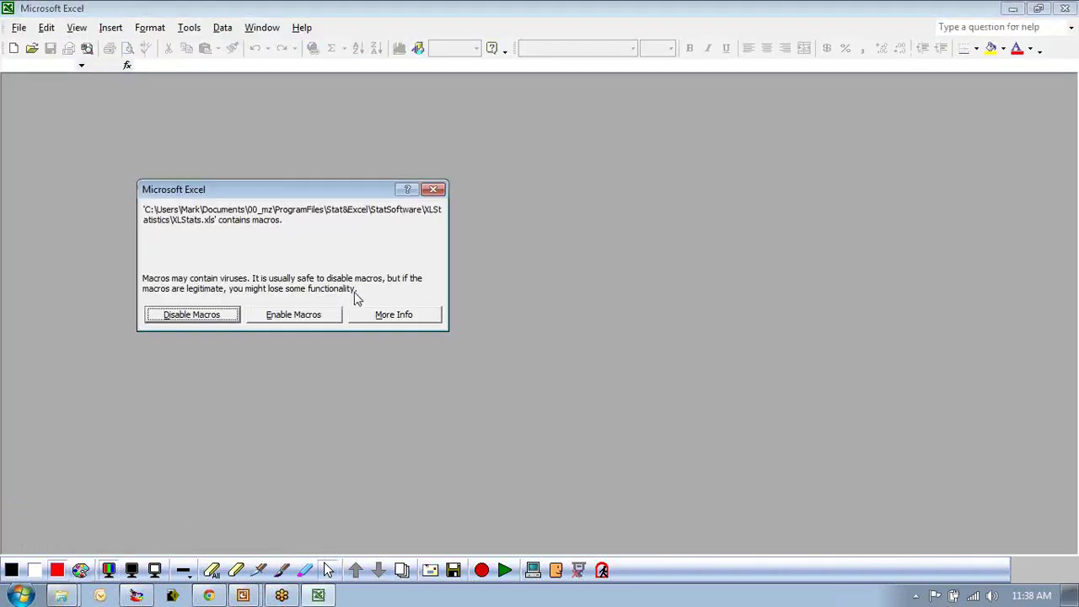
left_click(293, 319)
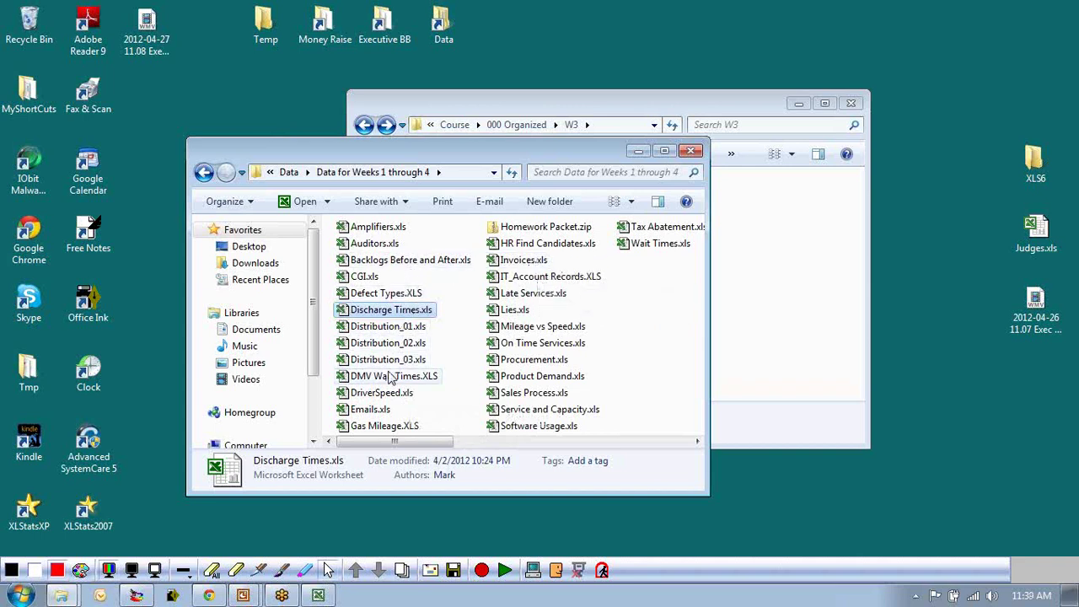
double_click(393, 426)
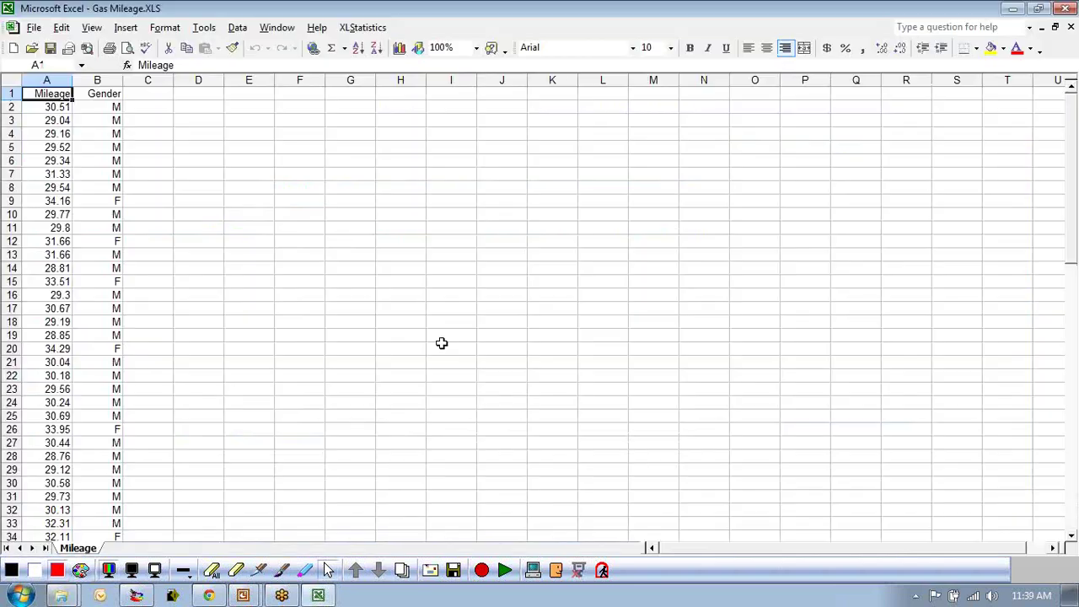
left_click(200, 201)
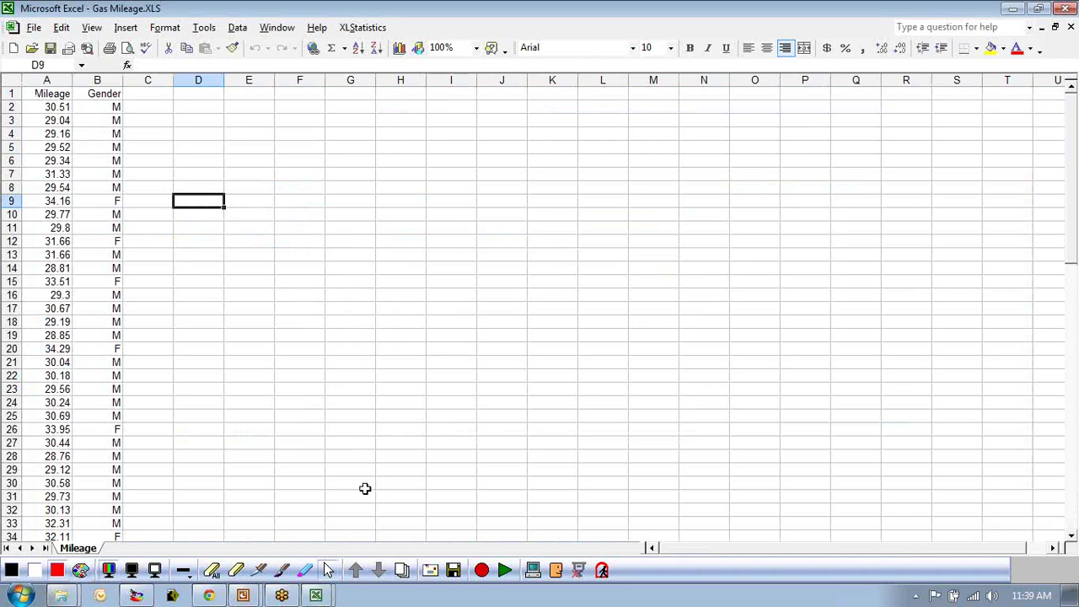
Bring back the pen overlay and erase all the hospital and discharge drawings.
left_click(282, 571)
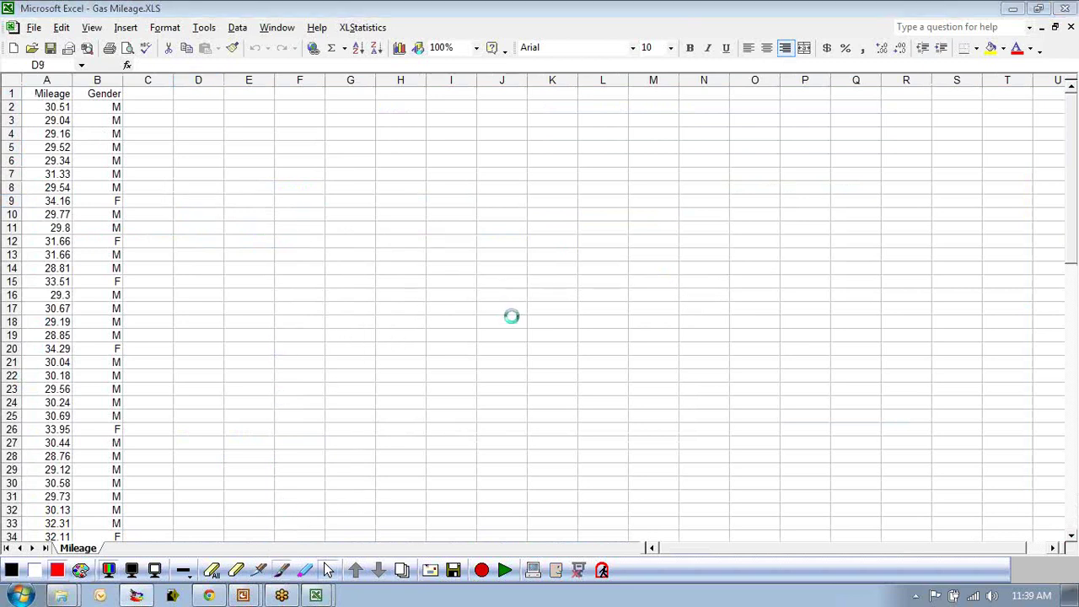
left_click(214, 571)
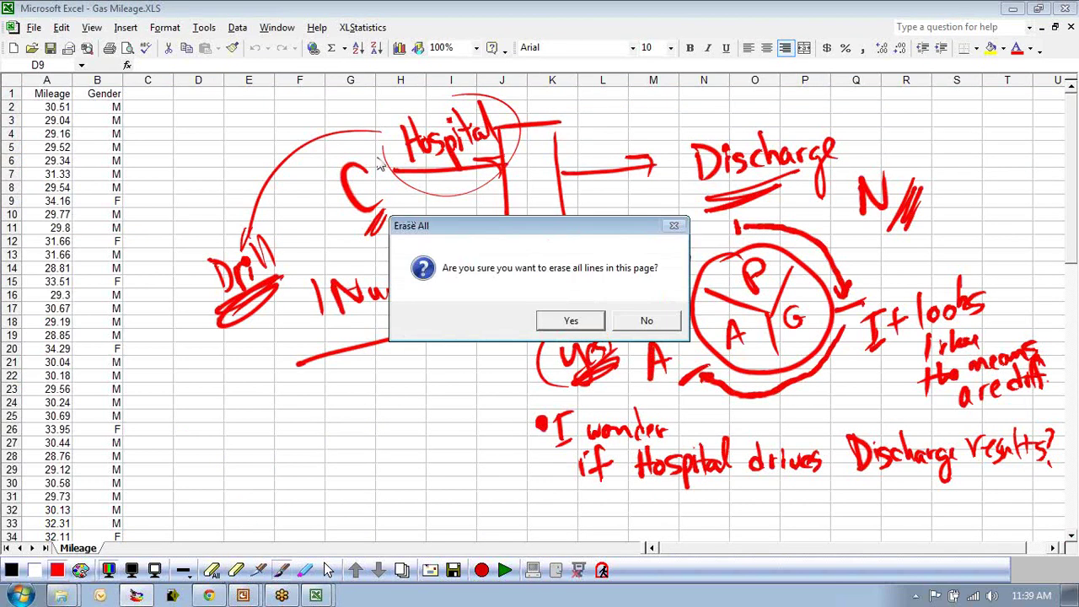
left_click(574, 318)
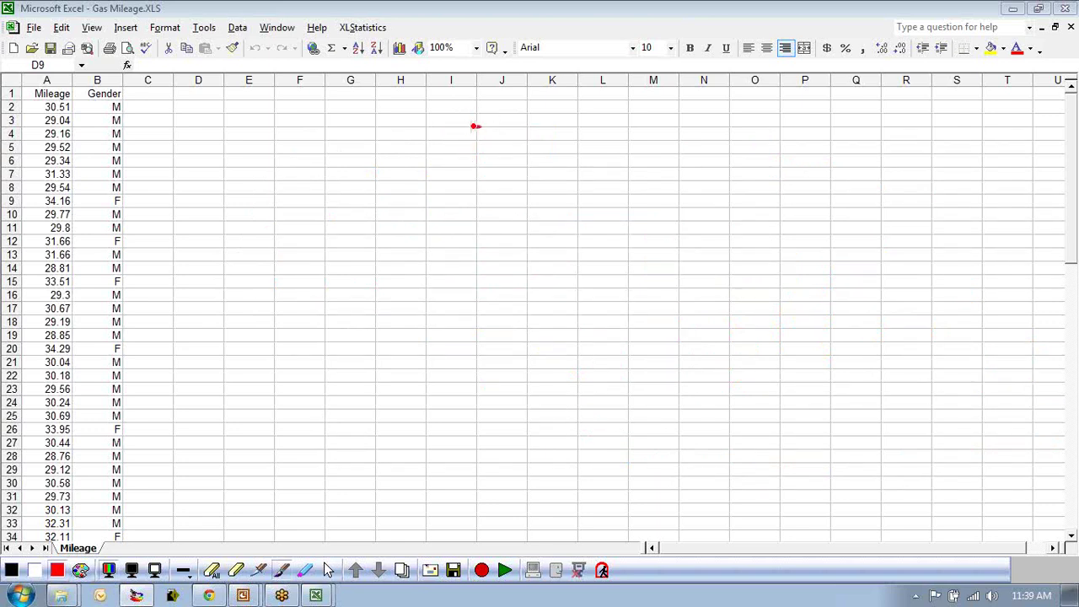
Sketch a red process box with an outgoing arrow labelled "Gas Mileage".
mouse_move(486, 127)
left_mouse_down()
mouse_move(414, 134)
mouse_move(424, 296)
mouse_move(504, 271)
mouse_move(478, 129)
left_mouse_up()
mouse_move(480, 197)
left_mouse_down()
mouse_move(589, 190)
mouse_move(594, 179)
mouse_move(570, 205)
left_mouse_up()
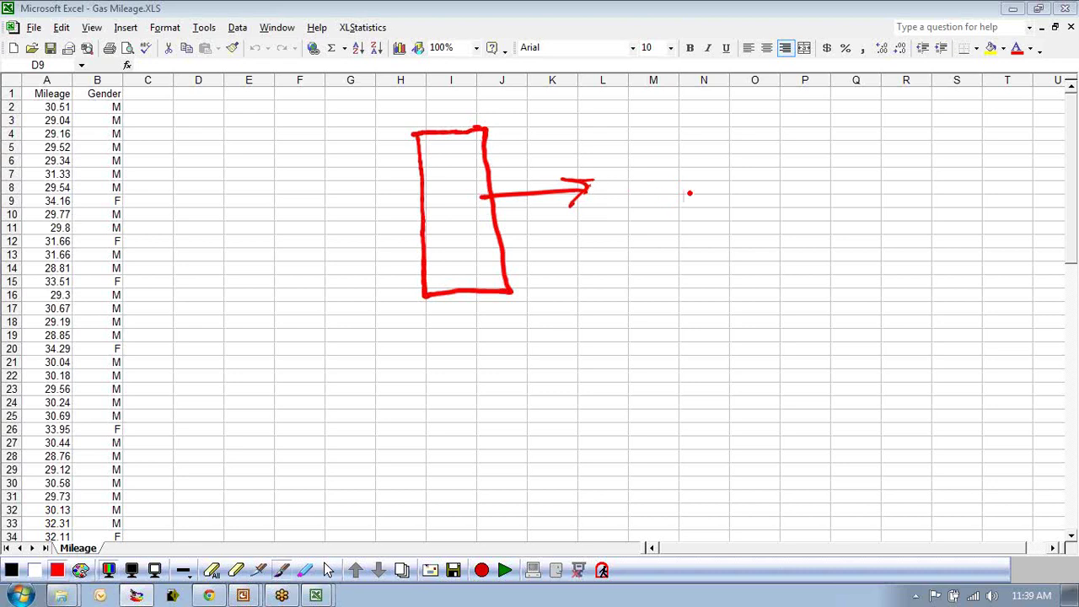
mouse_move(634, 193)
left_mouse_down()
mouse_move(621, 221)
mouse_move(647, 207)
mouse_move(674, 218)
left_mouse_up()
mouse_move(696, 177)
left_mouse_down()
mouse_move(728, 166)
mouse_move(756, 181)
mouse_move(787, 176)
mouse_move(797, 201)
mouse_move(784, 173)
mouse_move(817, 160)
left_mouse_up()
Draw an input arrow labelled "Gender" into the box, marking Gender with C and Gas Mileage with N.
left_click_drag(319, 175, 420, 167)
left_click_drag(392, 162, 407, 180)
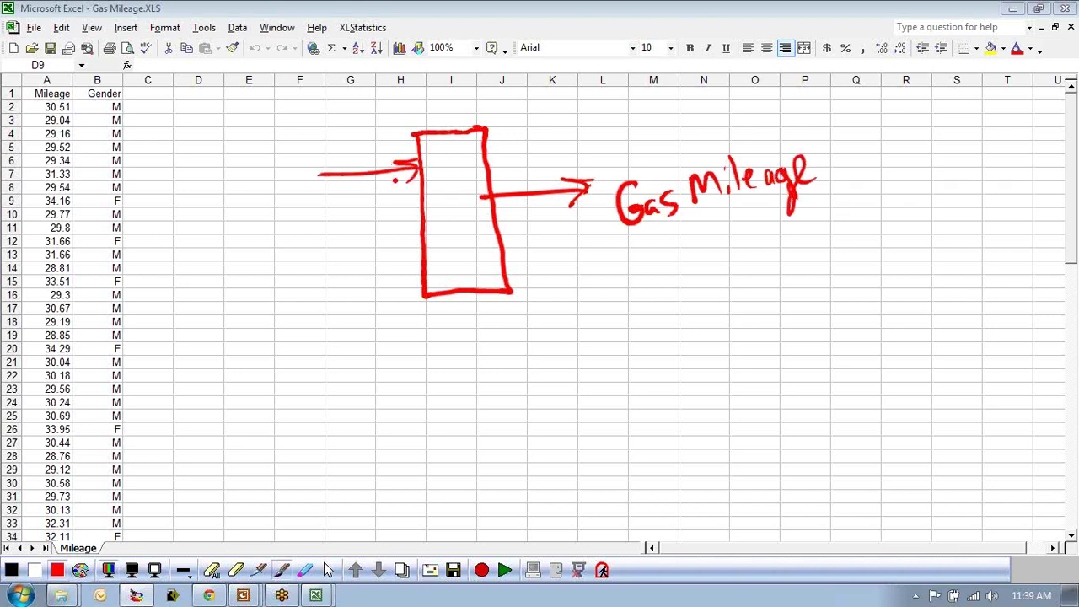
mouse_move(319, 135)
left_mouse_down()
mouse_move(322, 156)
mouse_move(344, 162)
mouse_move(361, 135)
mouse_move(394, 163)
mouse_move(409, 160)
left_mouse_up()
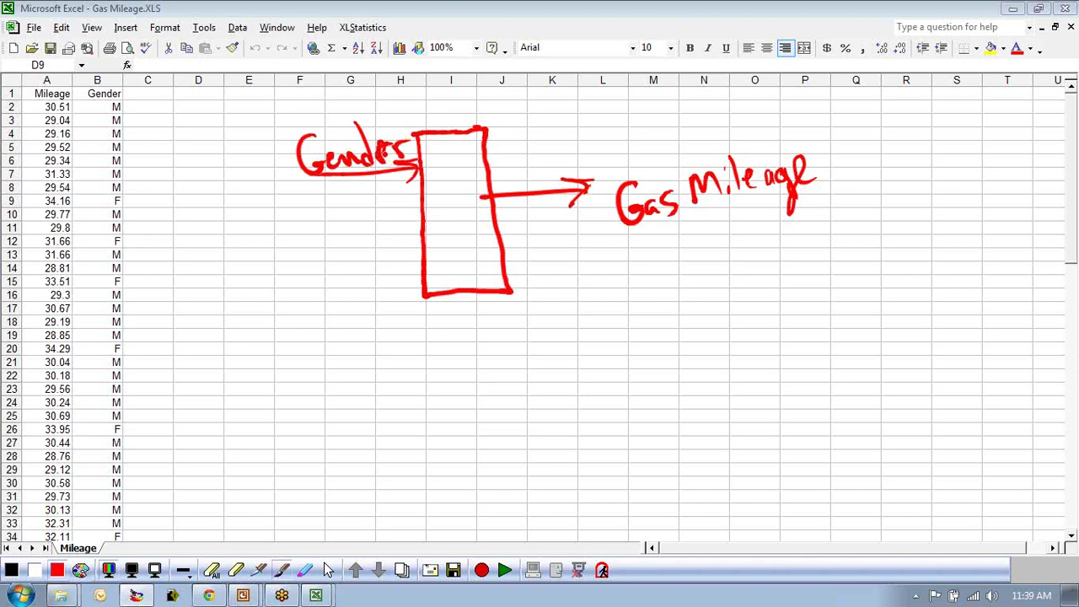
mouse_move(853, 201)
left_mouse_down()
mouse_move(855, 222)
mouse_move(879, 189)
mouse_move(877, 266)
left_mouse_up()
mouse_move(288, 213)
left_mouse_down()
mouse_move(280, 223)
mouse_move(295, 243)
left_mouse_up()
left_click_drag(324, 215, 290, 276)
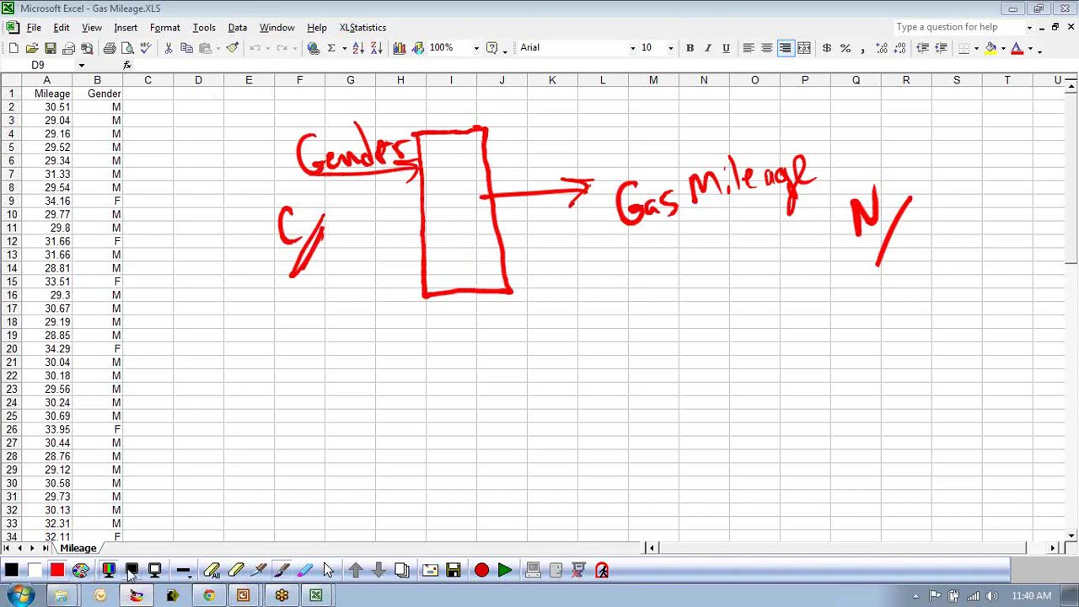
Sketch a circle split into P, G and A sectors with arrows around it from P to G to A and back.
mouse_move(801, 317)
left_mouse_down()
mouse_move(762, 325)
mouse_move(834, 317)
left_mouse_up()
mouse_move(797, 358)
left_mouse_down()
mouse_move(807, 329)
mouse_move(784, 393)
left_mouse_up()
mouse_move(758, 341)
left_mouse_down()
mouse_move(797, 382)
mouse_move(791, 435)
left_mouse_up()
mouse_move(825, 384)
left_mouse_down()
mouse_move(830, 398)
mouse_move(820, 395)
left_mouse_up()
mouse_move(761, 393)
left_mouse_down()
mouse_move(768, 405)
mouse_move(769, 393)
left_mouse_up()
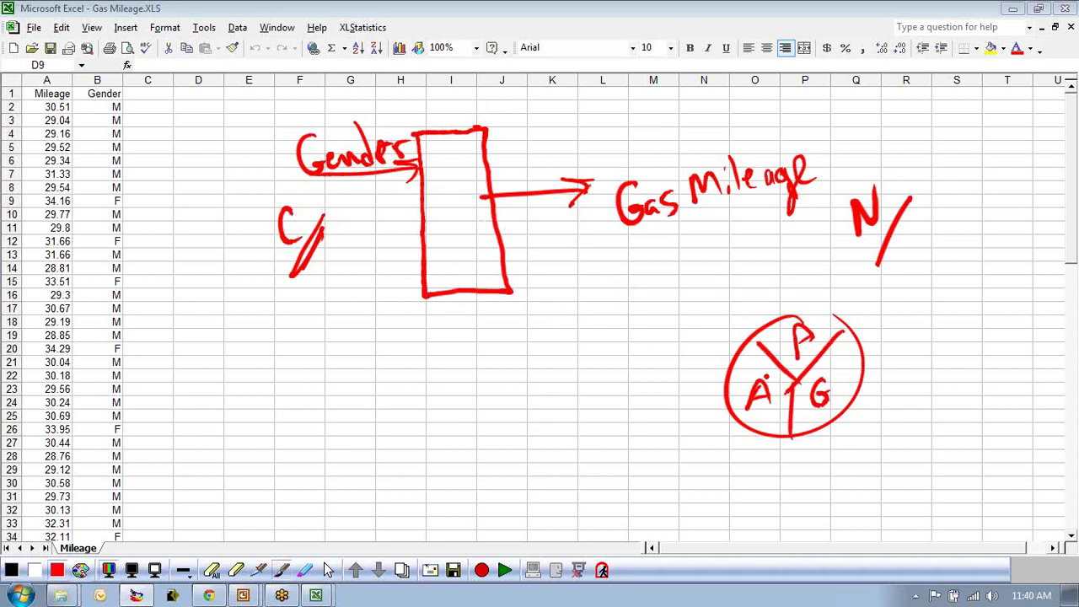
left_click_drag(793, 284, 794, 300)
left_click(808, 297)
mouse_move(794, 292)
left_mouse_down()
mouse_move(862, 307)
mouse_move(883, 396)
mouse_move(856, 396)
mouse_move(865, 422)
mouse_move(679, 432)
mouse_move(710, 325)
mouse_move(761, 301)
mouse_move(764, 314)
left_mouse_up()
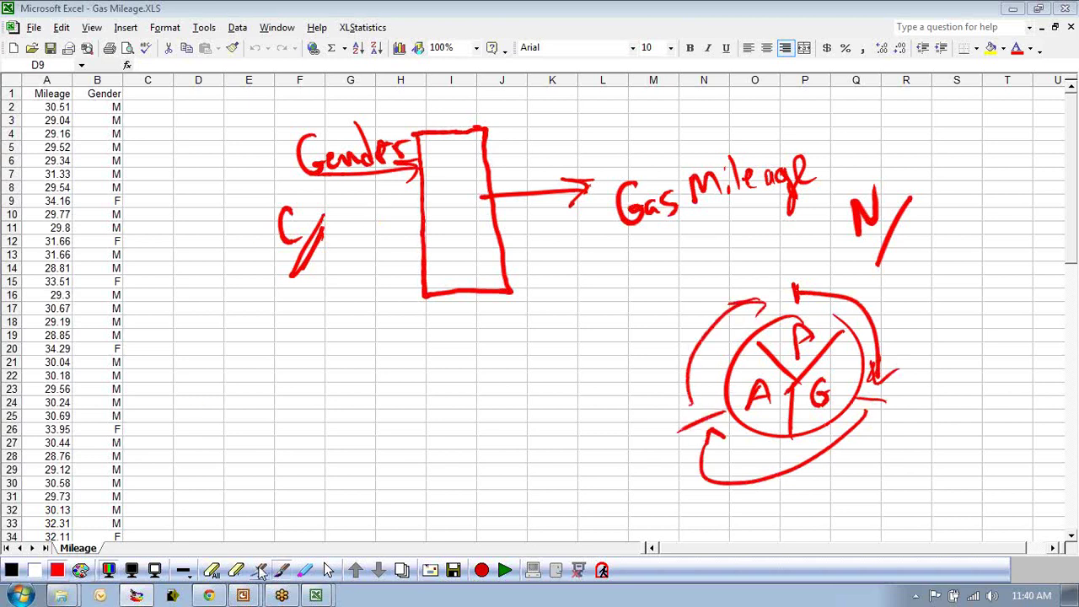
Leave pen mode and run the XLStatistics 1Num1Cat analysis on the Mileage and Gender columns.
left_click(329, 570)
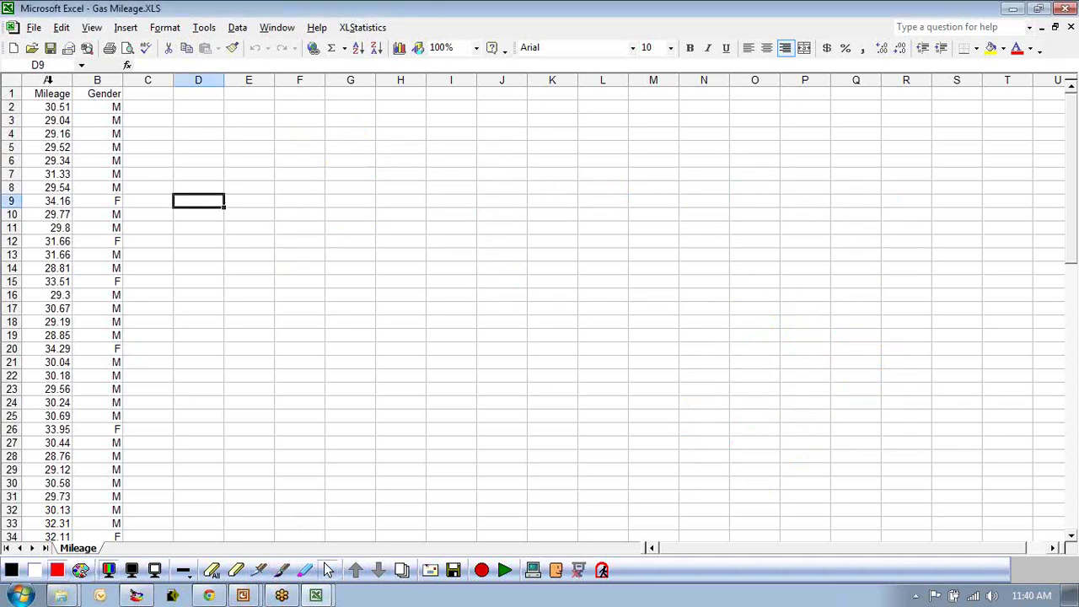
left_click_drag(45, 79, 118, 80)
left_click(354, 28)
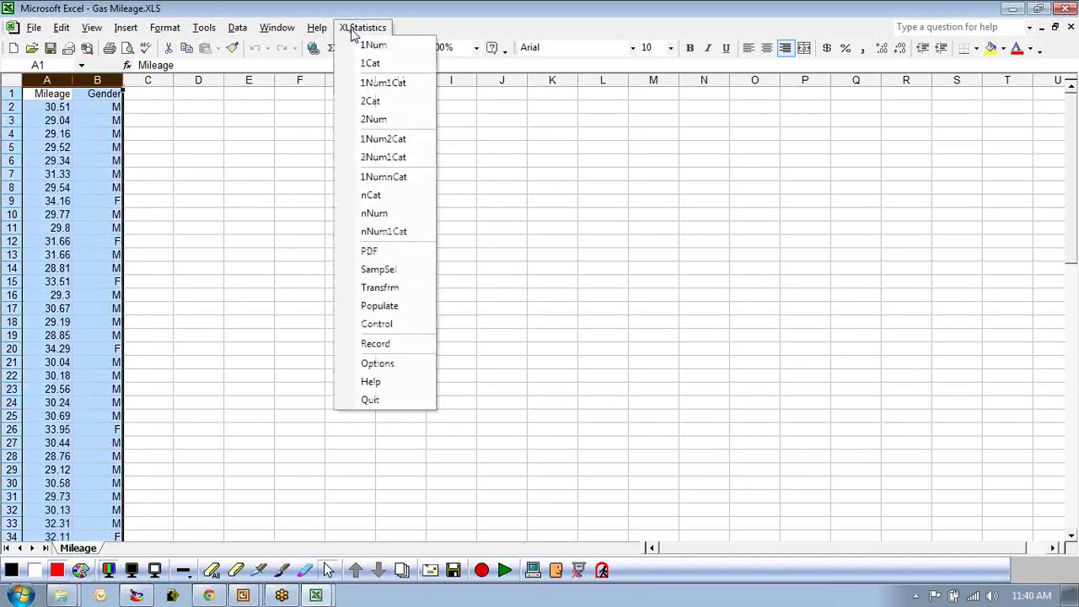
left_click(376, 83)
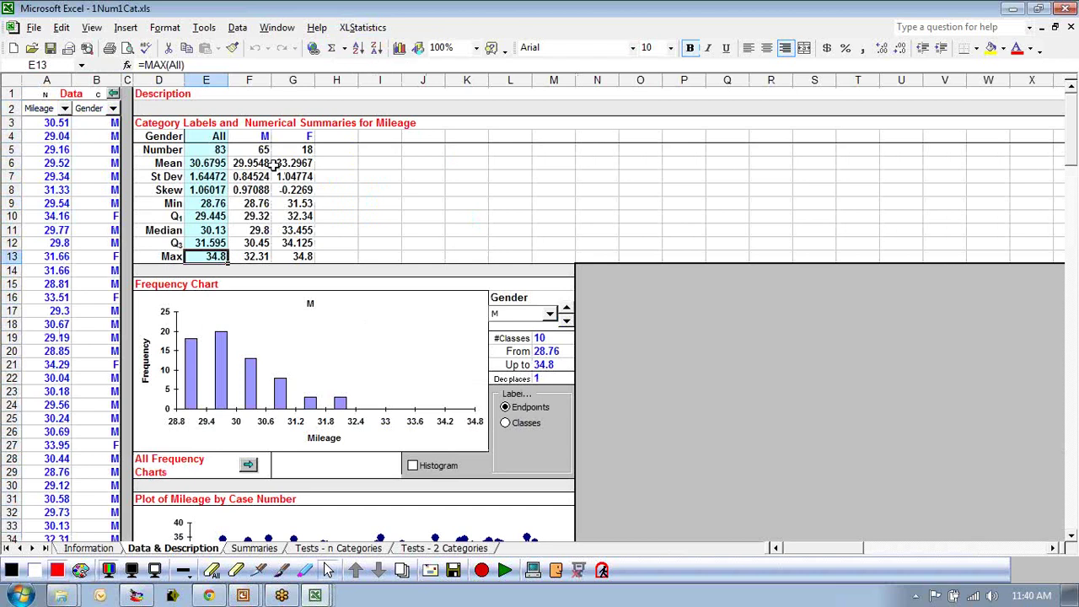
Review the numerical summaries of Mileage by gender, including the number and mean of each group.
left_click(336, 177)
scroll(438, 319, "down", 4)
scroll(506, 328, "up", 4)
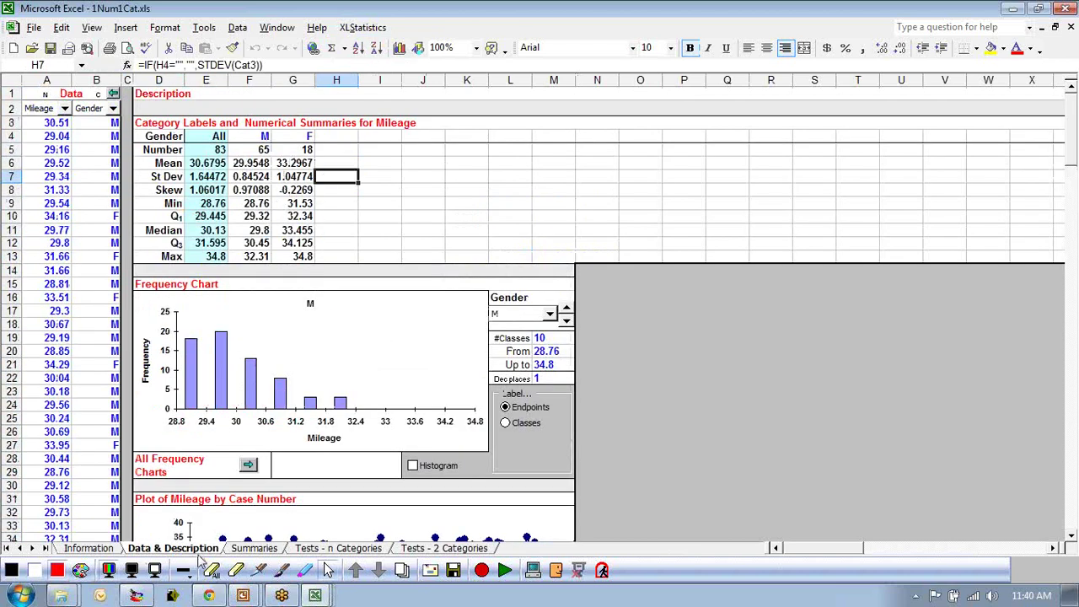
left_click_drag(237, 149, 286, 166)
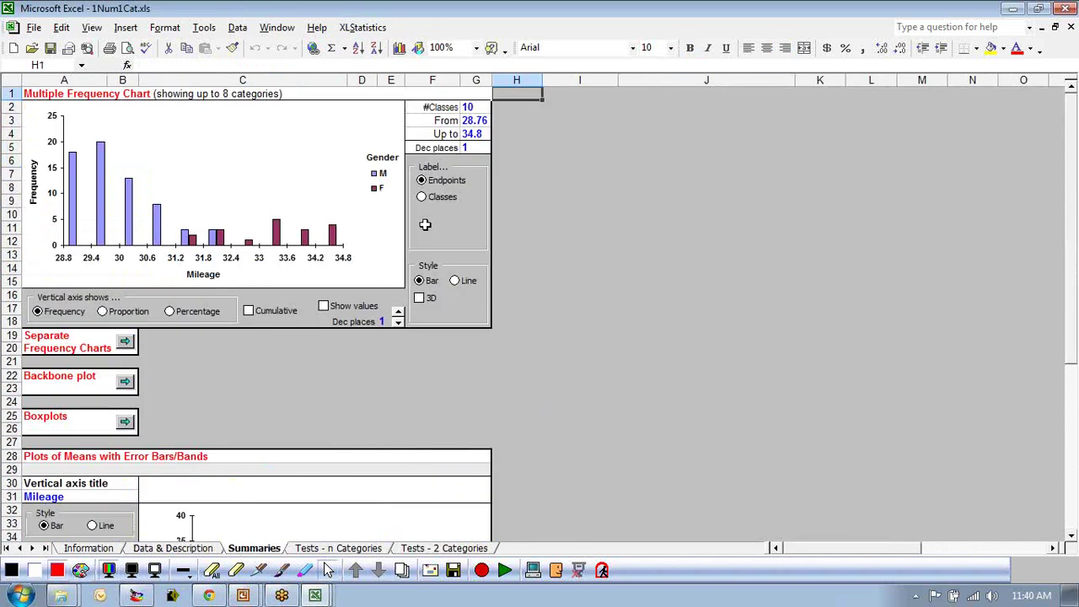
Open the separate frequency charts for Mileage, set the number of classes to 15, and return to the Summaries sheet.
left_click(126, 344)
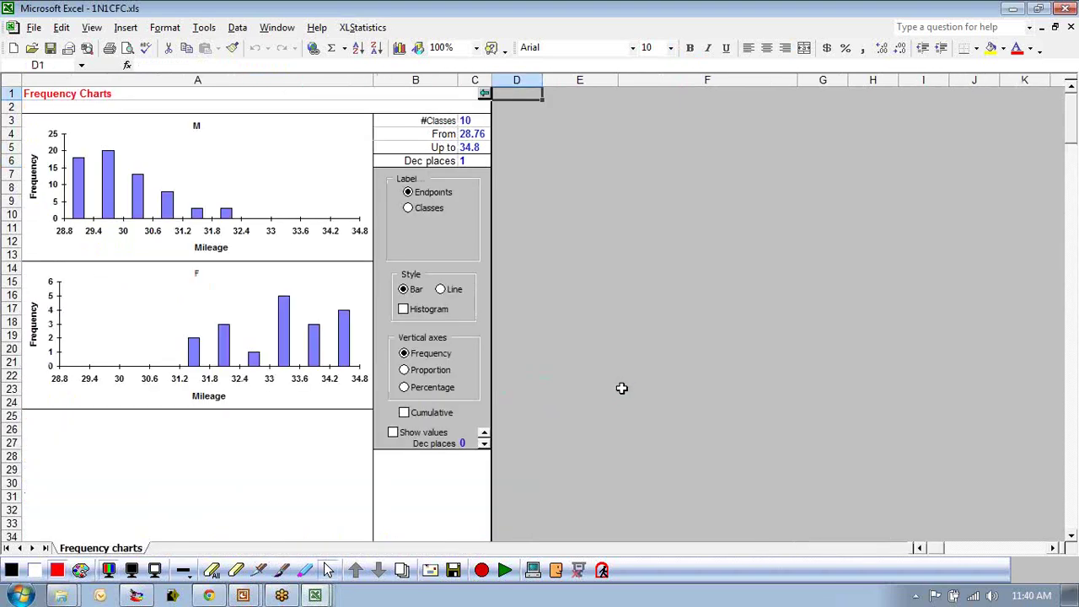
left_click(473, 120)
type("15")
key("Return")
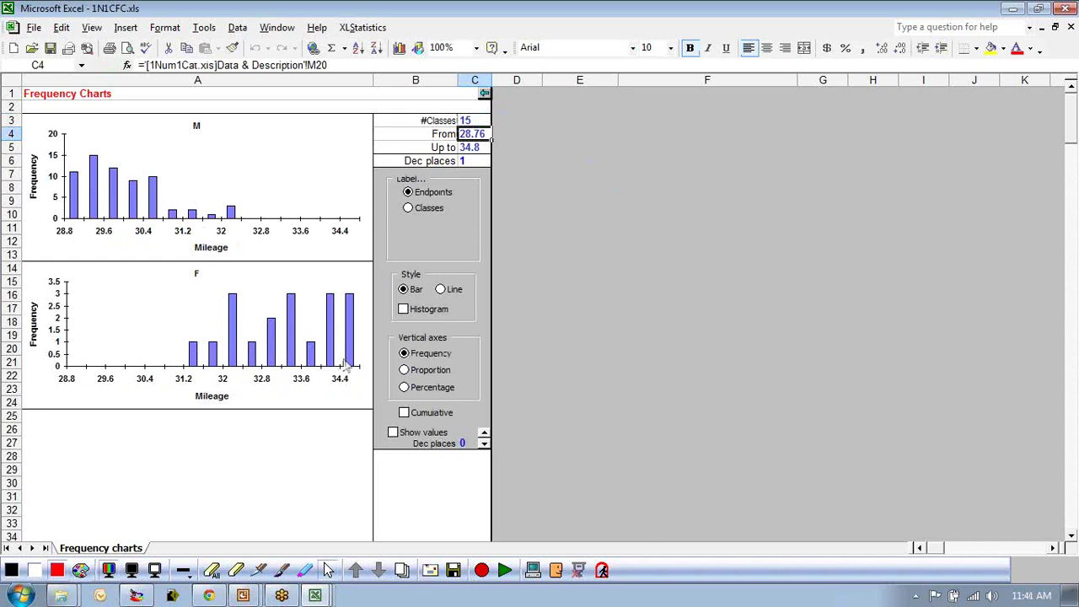
left_click(485, 92)
left_click(570, 321)
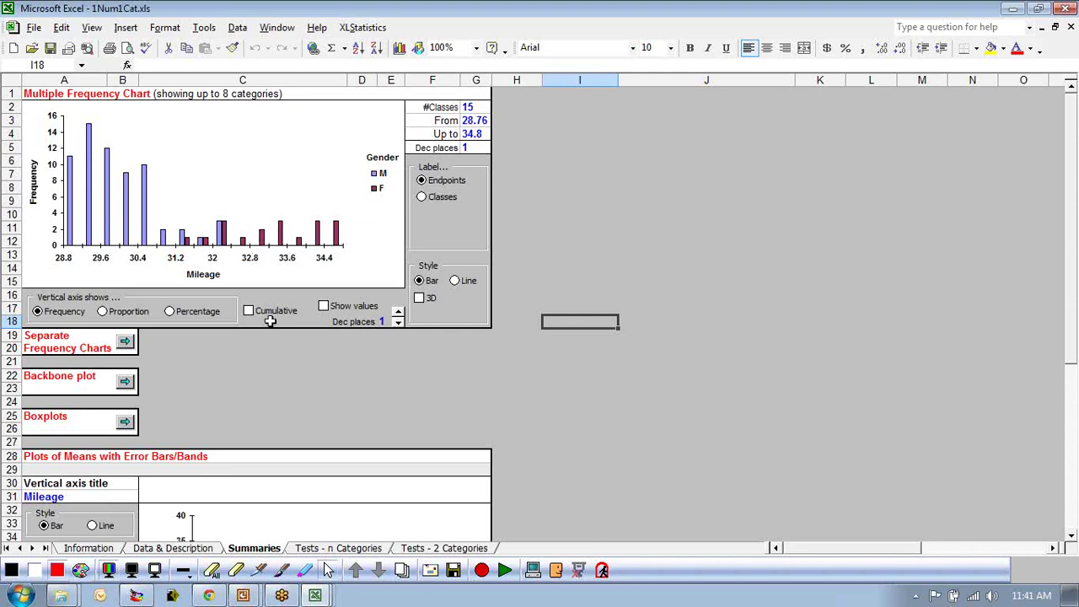
Open the box-and-whisker plot of Mileage by Gender and set its vertical axis minimum to 25.
scroll(244, 383, "down", 2)
scroll(239, 277, "up", 2)
left_click(124, 423)
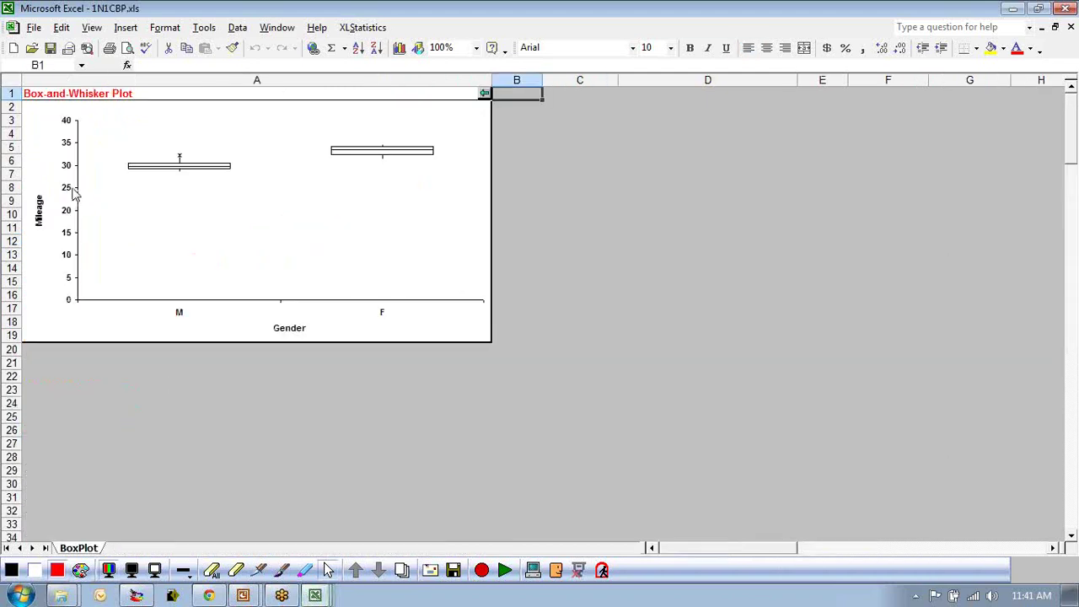
double_click(73, 193)
left_click(203, 145)
double_click(241, 190)
type("25")
key("Return")
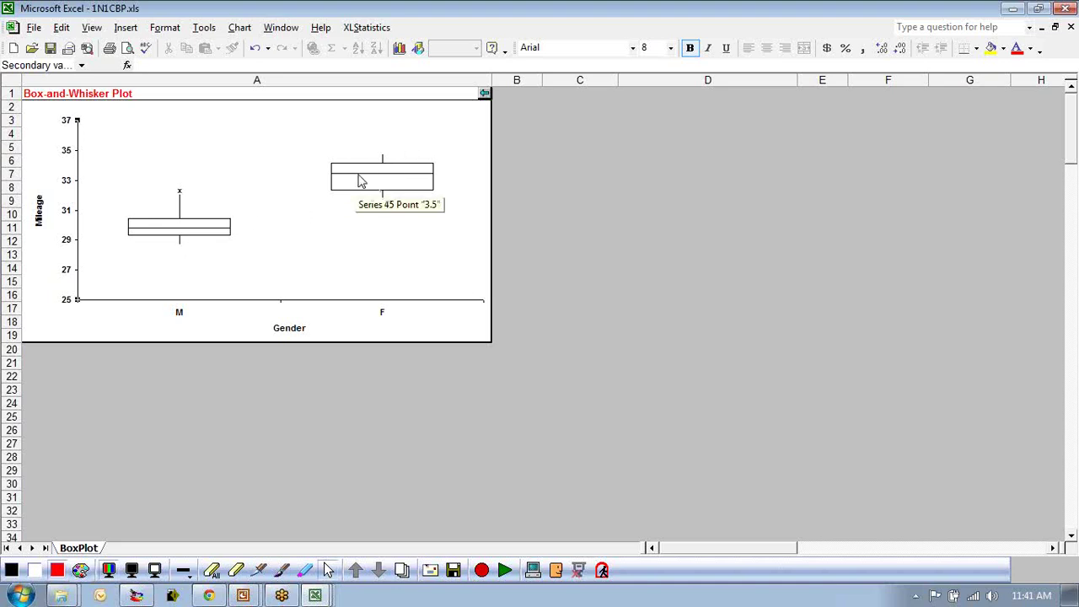
Return to the Summaries sheet and show 0.95 confidence interval error bars on the plot of Mileage means by gender.
left_click(485, 93)
left_click(245, 386)
scroll(275, 388, "down", 6)
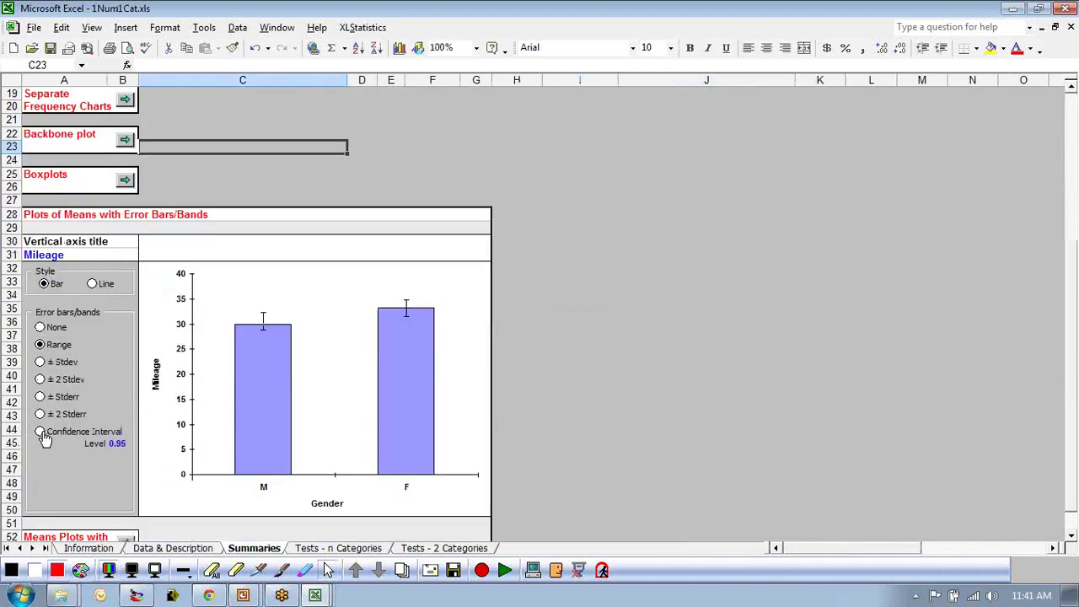
left_click(40, 431)
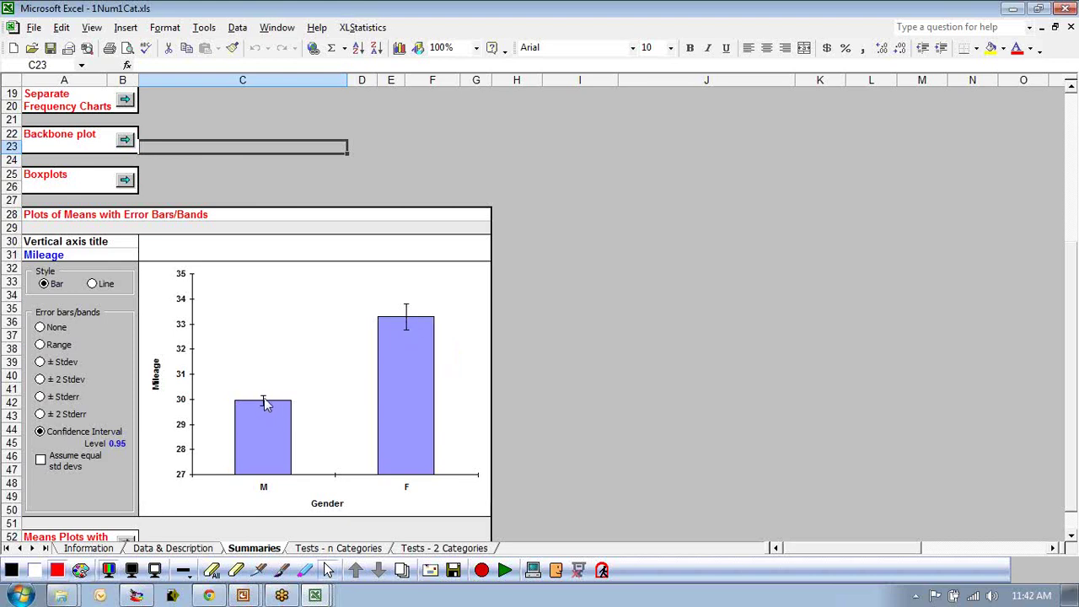
scroll(264, 403, "up", 6)
scroll(320, 416, "down", 4)
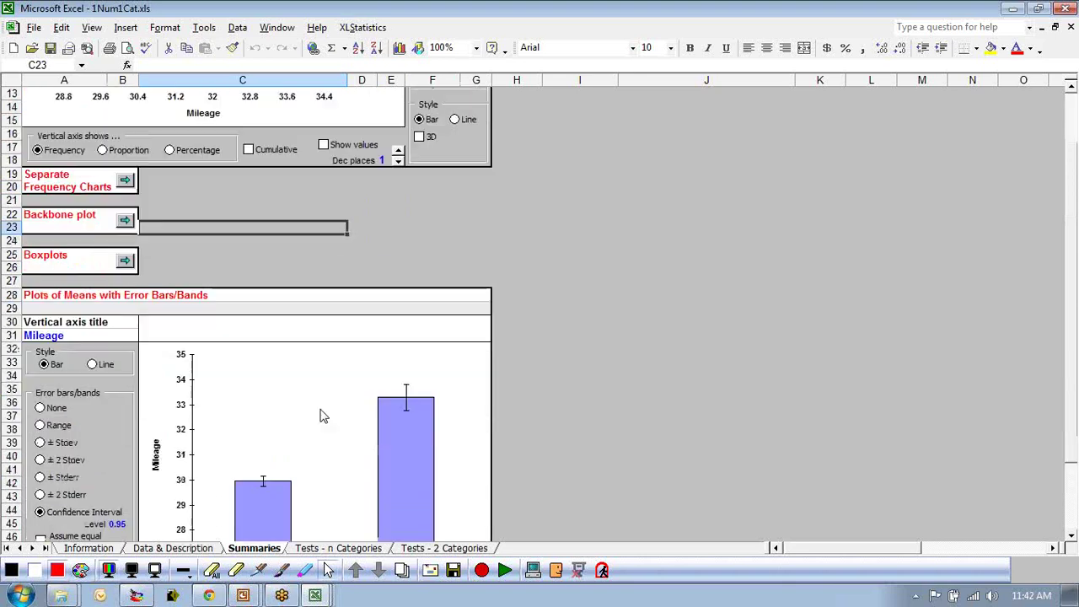
scroll(320, 415, "down", 2)
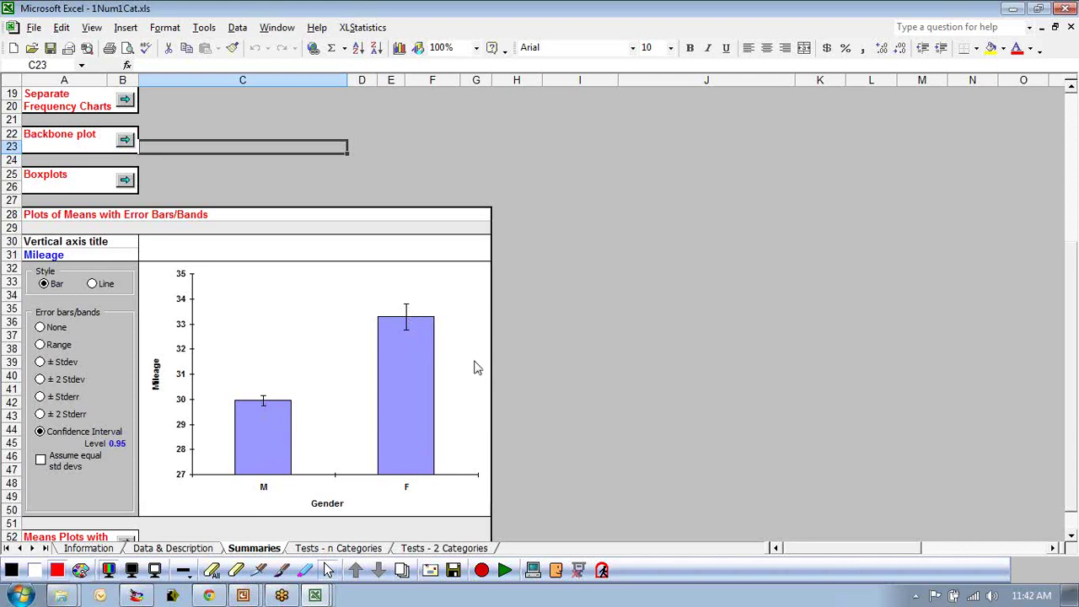
scroll(474, 368, "up", 6)
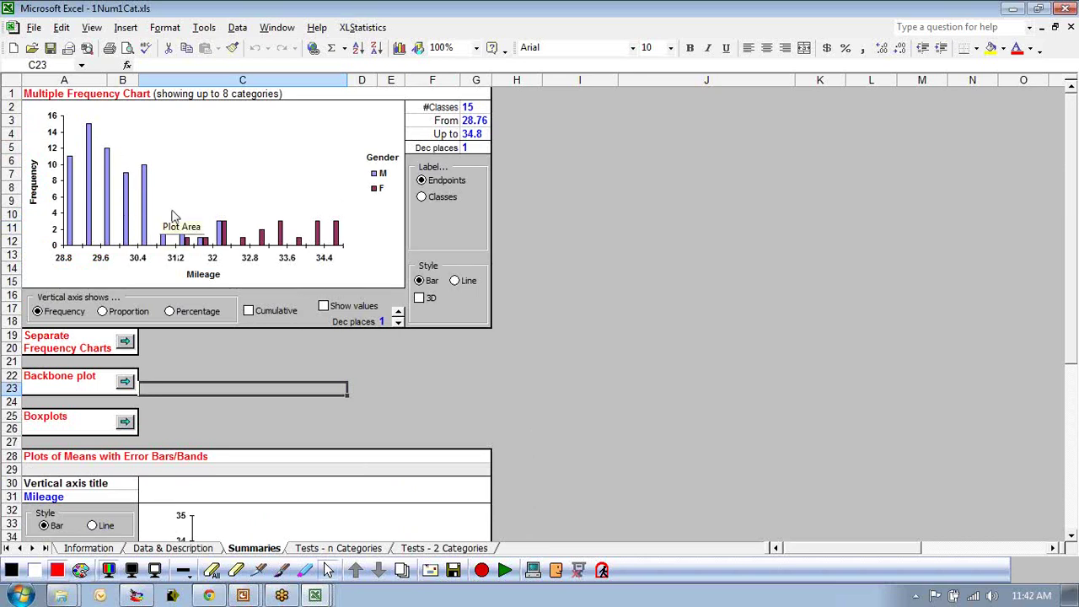
scroll(576, 340, "down", 6)
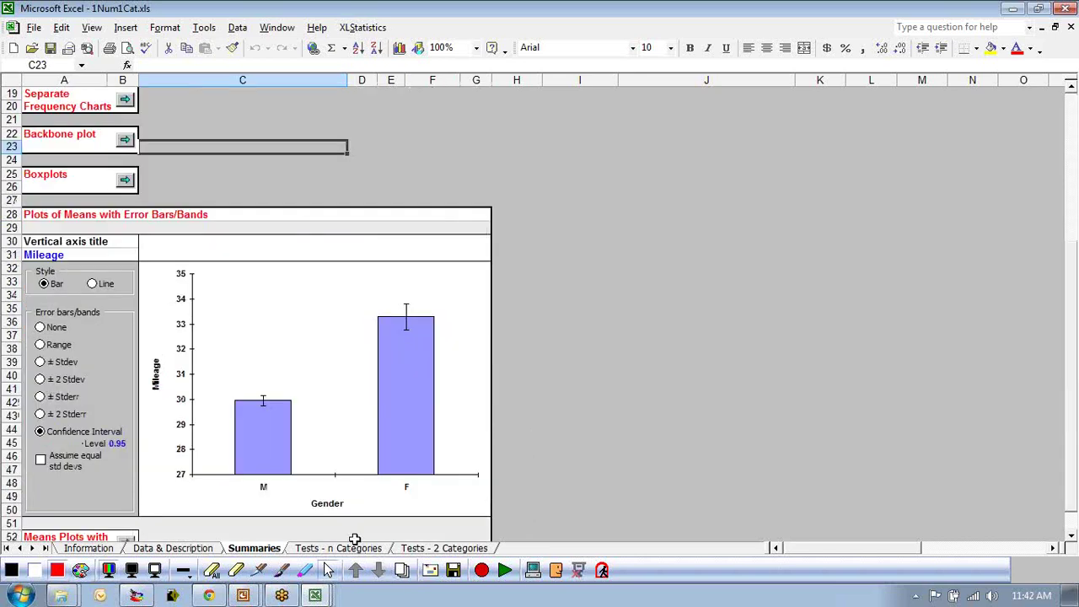
scroll(556, 503, "down", 2)
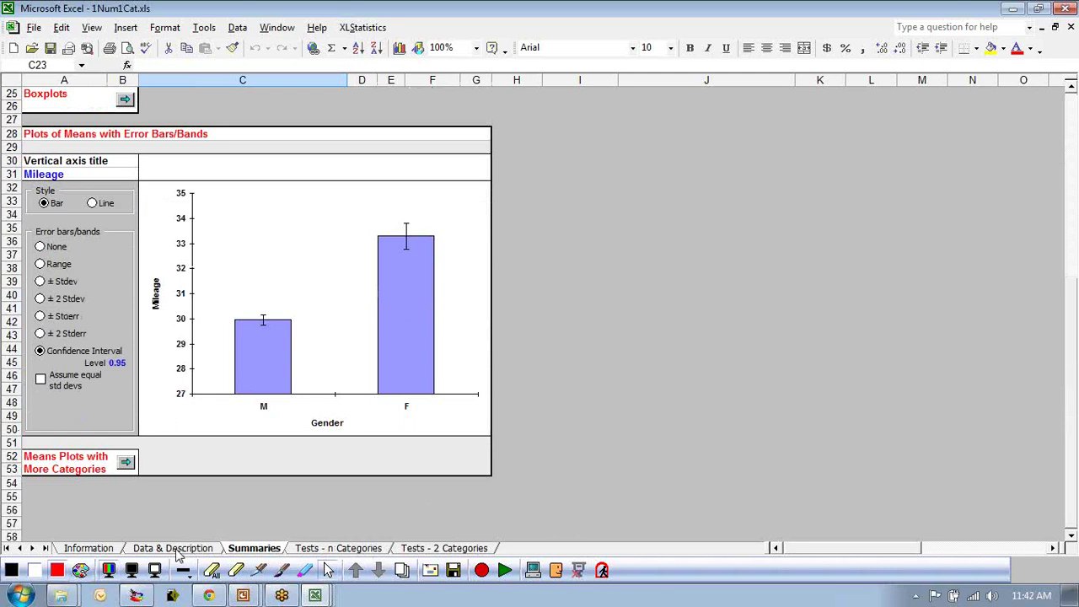
Switch to Gas Mileage.XLS and handwrite "F > M" in red beside the graphical (G) sector of the circle diagram.
left_click(316, 596)
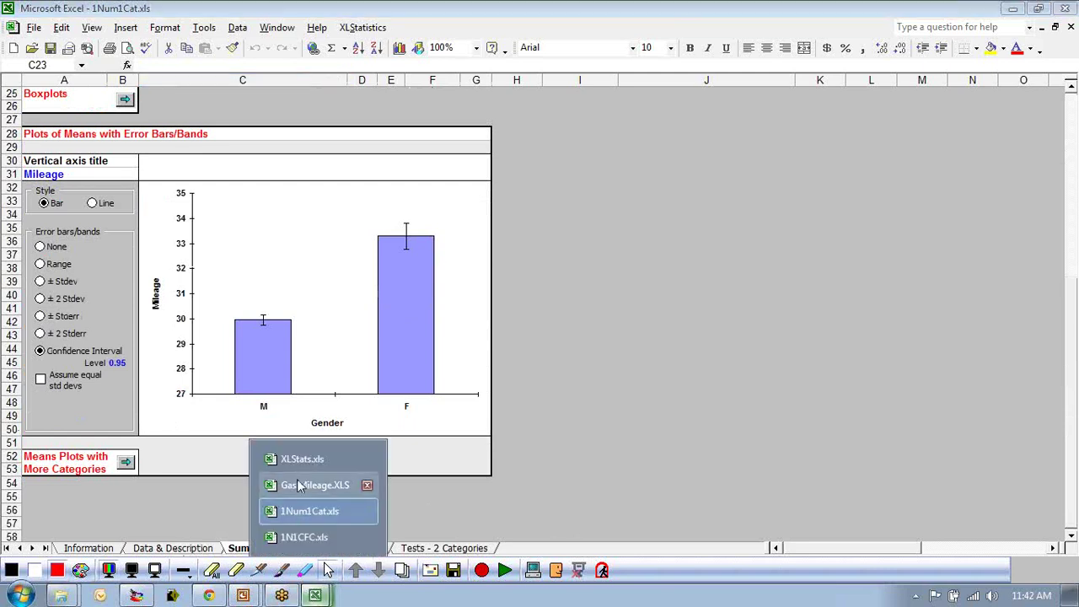
left_click(297, 486)
left_click(249, 232)
left_click(283, 571)
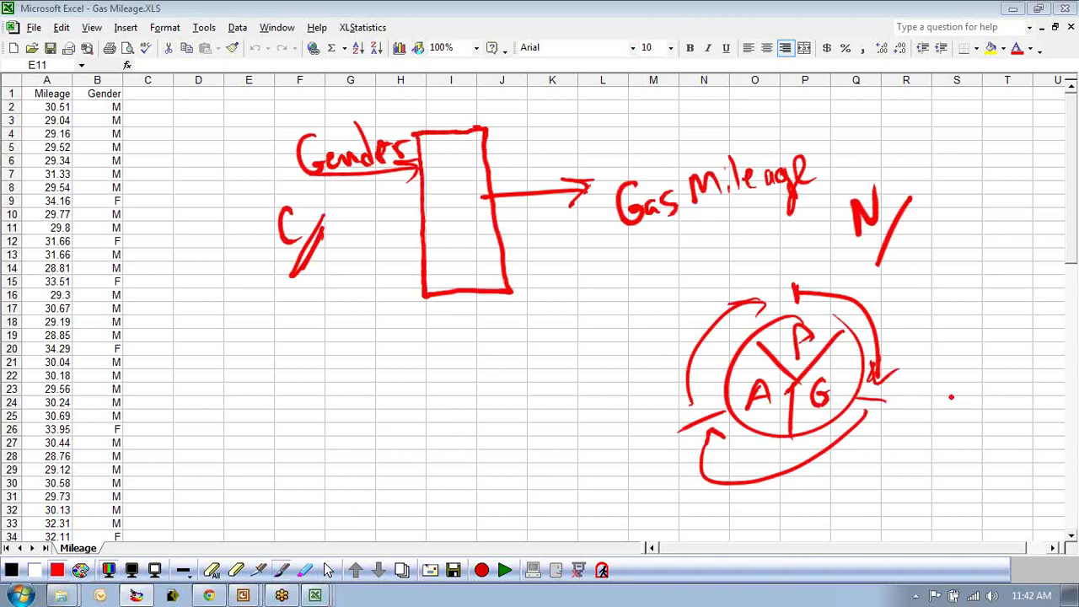
mouse_move(926, 397)
left_mouse_down()
mouse_move(926, 434)
mouse_move(953, 390)
left_mouse_up()
mouse_move(927, 413)
left_mouse_down()
mouse_move(951, 410)
mouse_move(980, 432)
mouse_move(1024, 403)
mouse_move(1051, 413)
left_mouse_up()
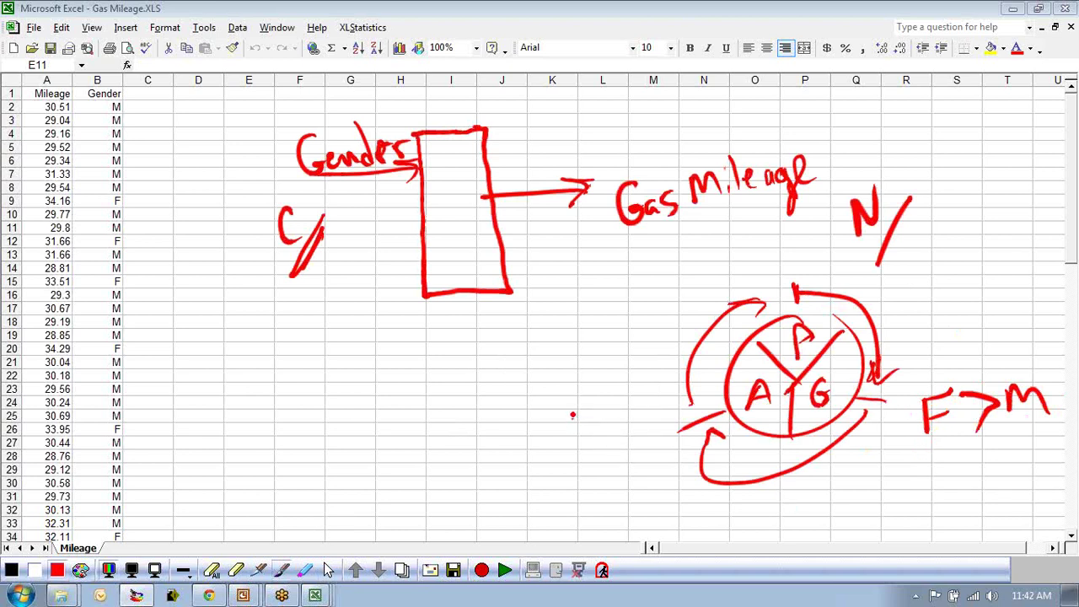
Handwrite "Statistically Sig" beside the analytical (A) sector and draw an arrow rising from it toward the what-actions stage.
mouse_move(568, 414)
left_mouse_down()
mouse_move(618, 425)
mouse_move(635, 401)
mouse_move(680, 395)
mouse_move(714, 436)
left_mouse_up()
mouse_move(605, 454)
left_mouse_down()
mouse_move(600, 492)
mouse_move(634, 472)
mouse_move(643, 498)
left_mouse_up()
mouse_move(612, 371)
left_mouse_down()
mouse_move(681, 249)
mouse_move(615, 344)
left_mouse_up()
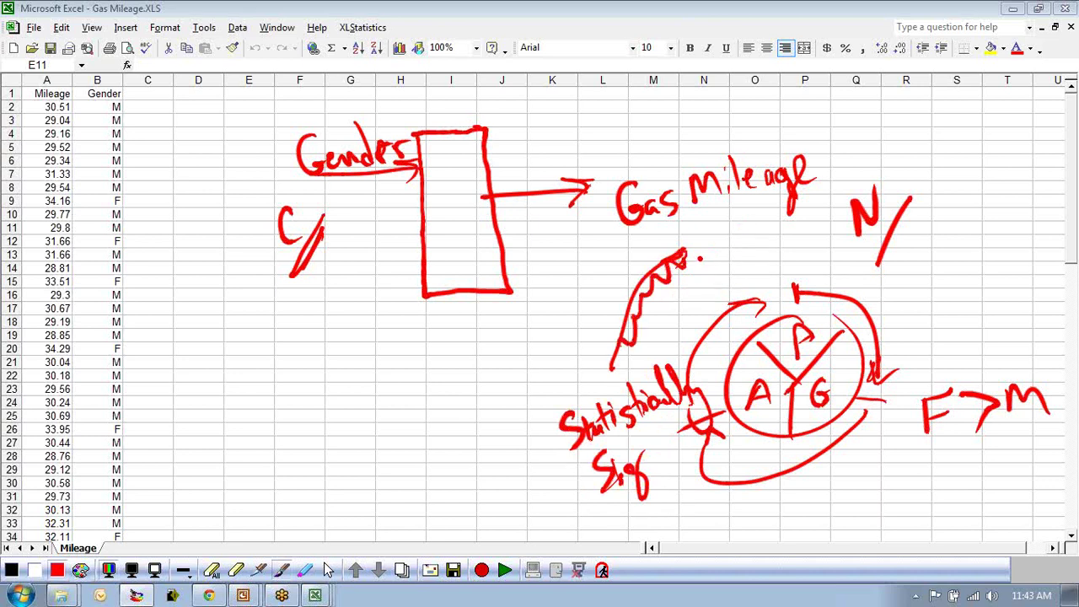
Handwrite "Training" and "Adjust" at the end of the arrow and draw a loop around both words.
mouse_move(710, 248)
left_mouse_down()
mouse_move(708, 277)
mouse_move(718, 237)
left_mouse_up()
mouse_move(721, 268)
left_mouse_down()
mouse_move(729, 250)
mouse_move(745, 260)
mouse_move(763, 251)
mouse_move(776, 228)
mouse_move(779, 258)
left_mouse_up()
left_click(750, 236)
left_click(730, 293)
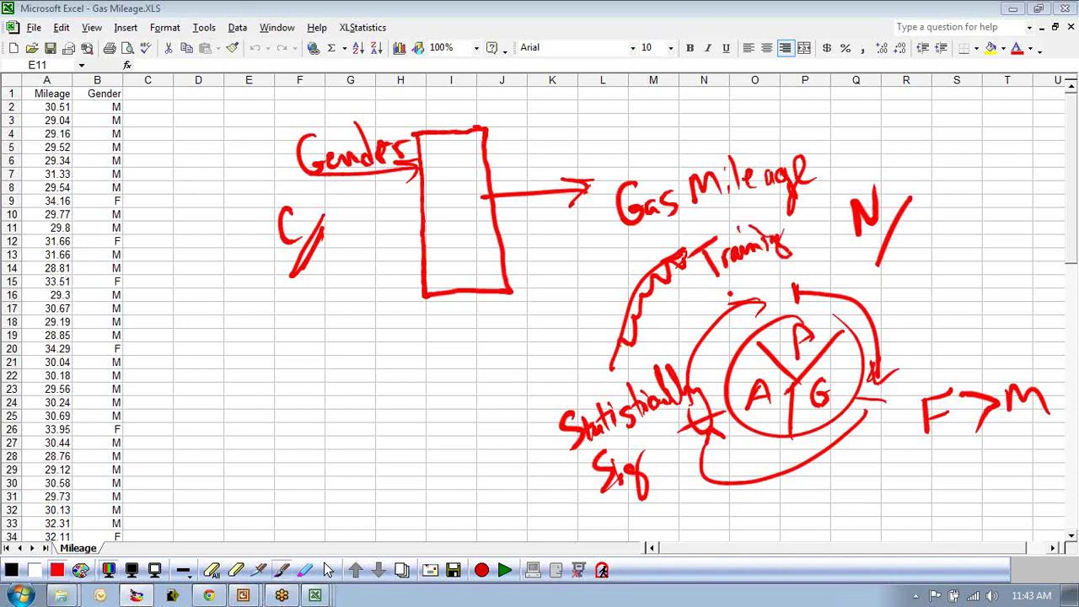
mouse_move(710, 304)
left_mouse_down()
mouse_move(737, 268)
mouse_move(742, 307)
mouse_move(769, 266)
mouse_move(764, 279)
left_mouse_up()
left_click_drag(762, 272, 779, 266)
left_click_drag(717, 314, 786, 233)
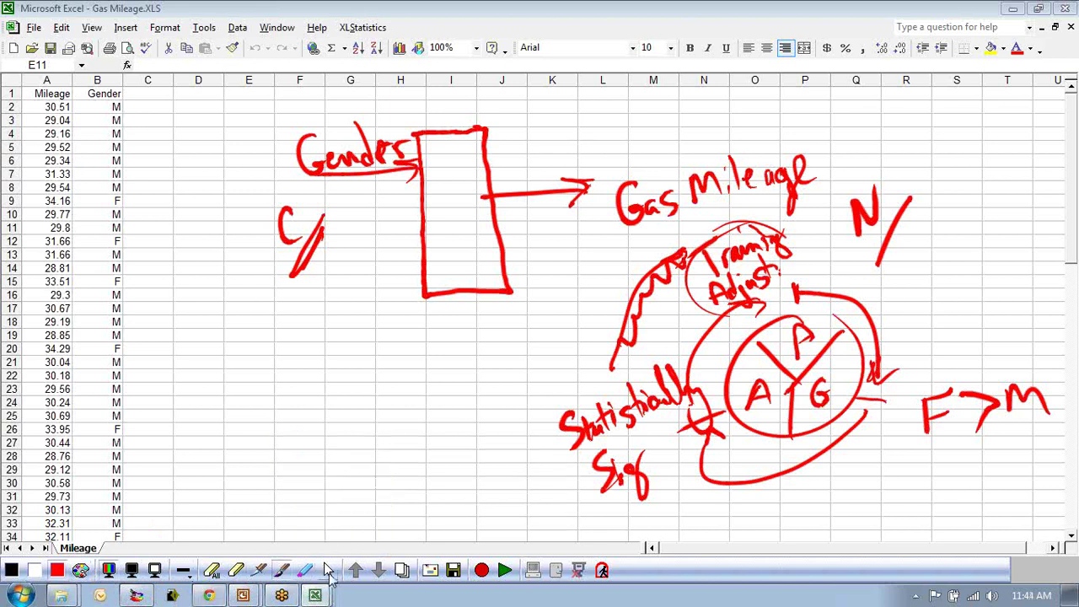
Show the blackboard and page back to the Lecture #6 agenda page.
left_click(133, 571)
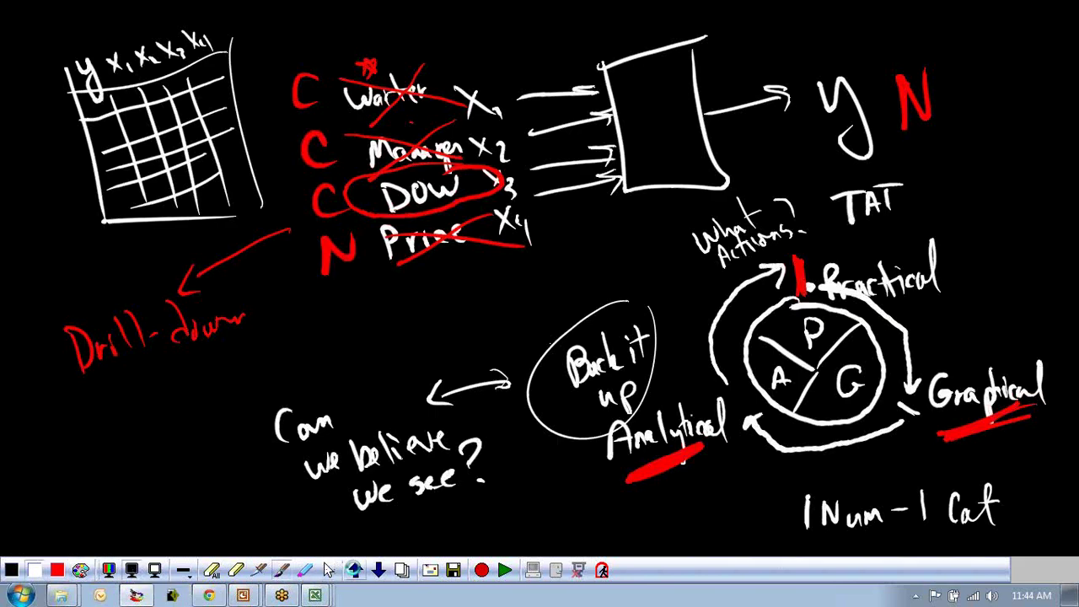
left_click(355, 571)
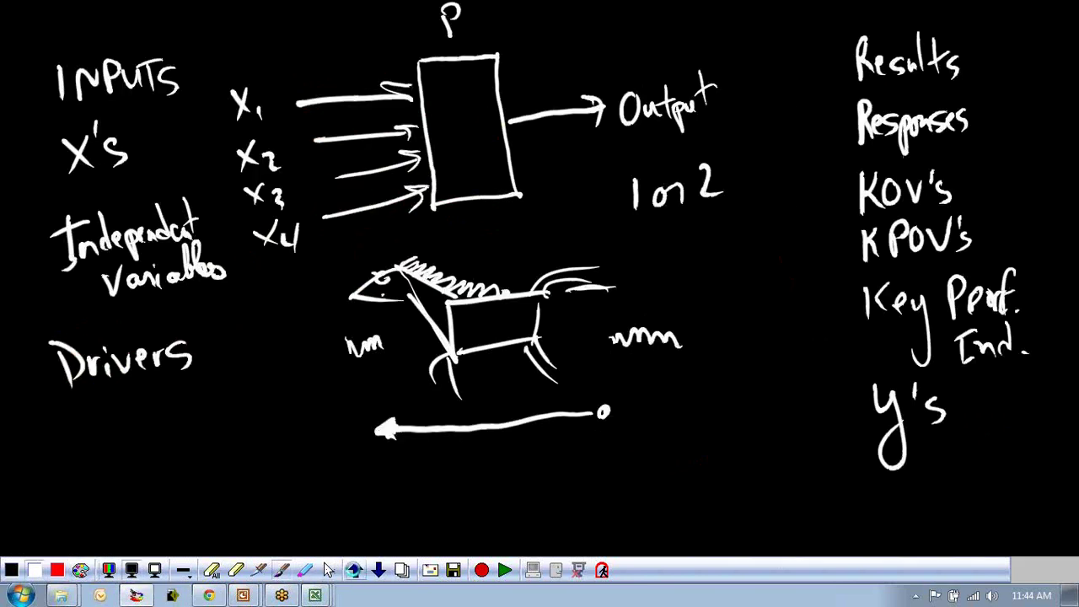
left_click(355, 571)
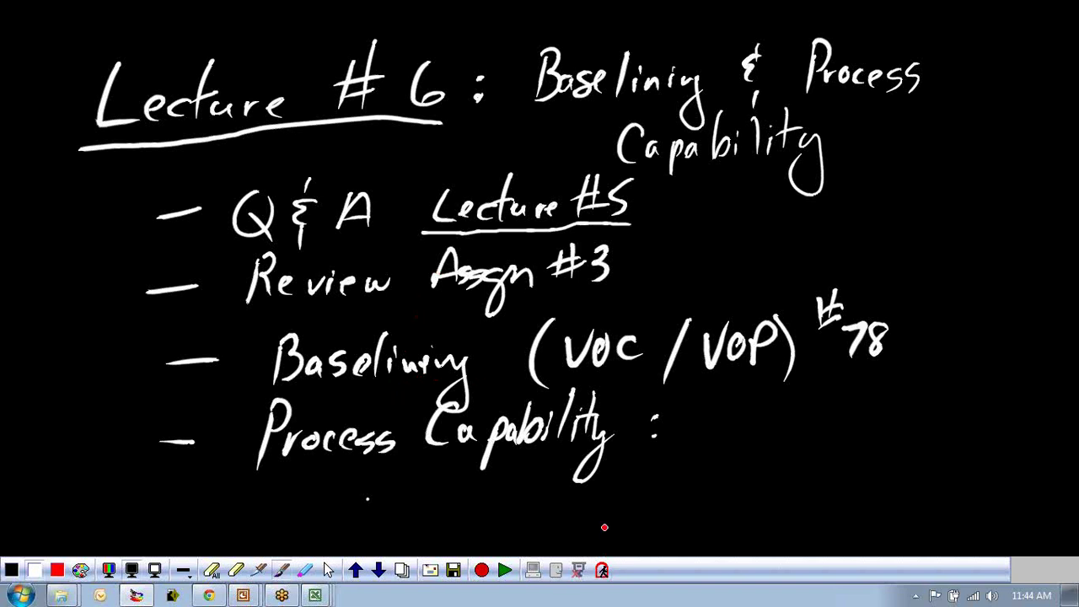
Switch to the EGB Assignment #3 presentation in PowerPoint, leave pen mode and start the slide show.
mouse_move(208, 597)
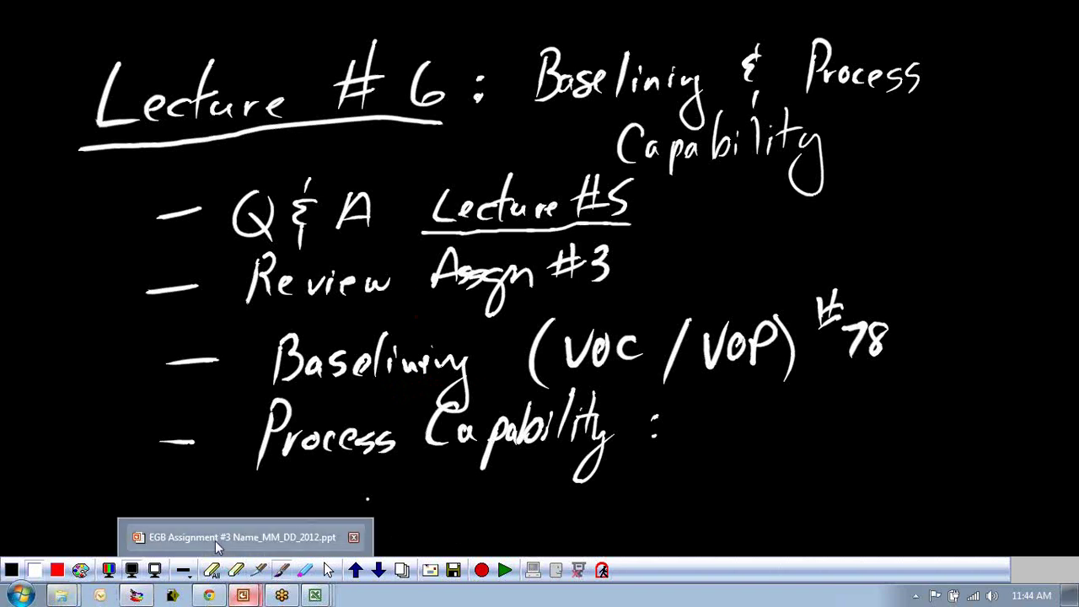
left_click(215, 541)
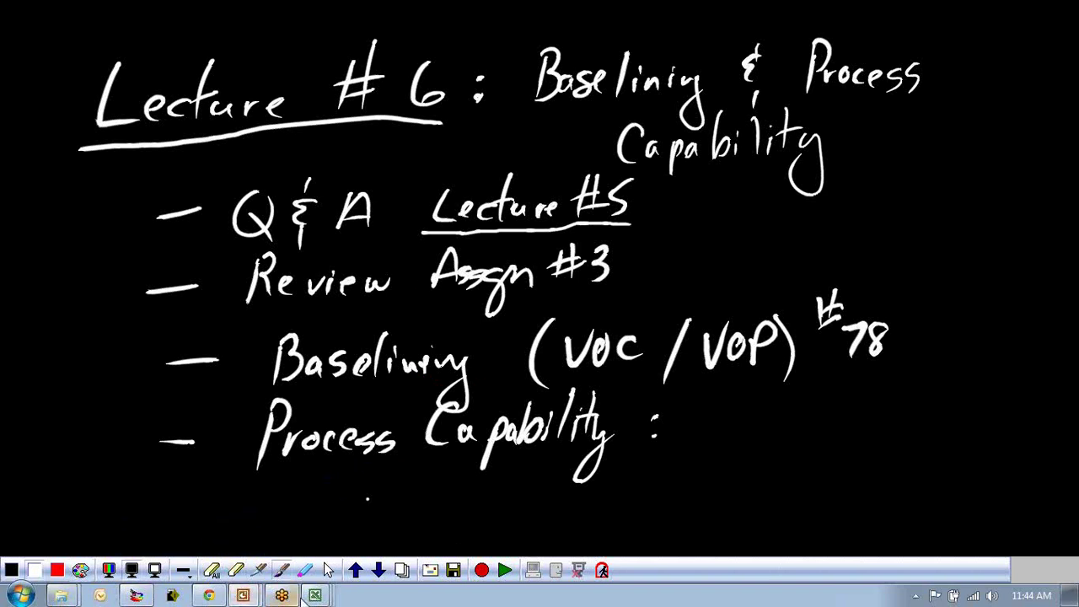
left_click(324, 570)
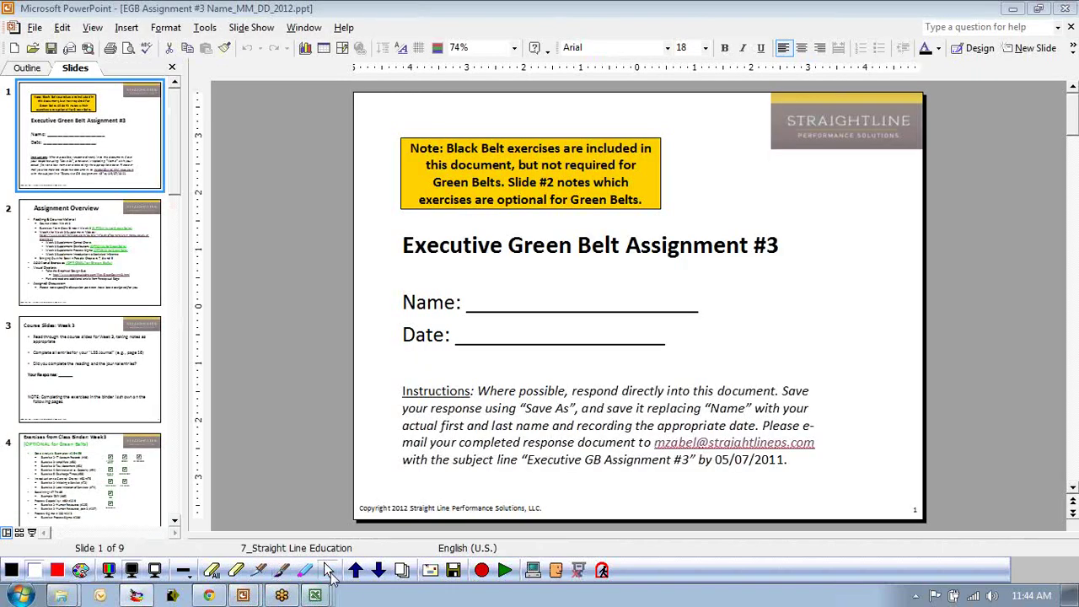
left_click(34, 534)
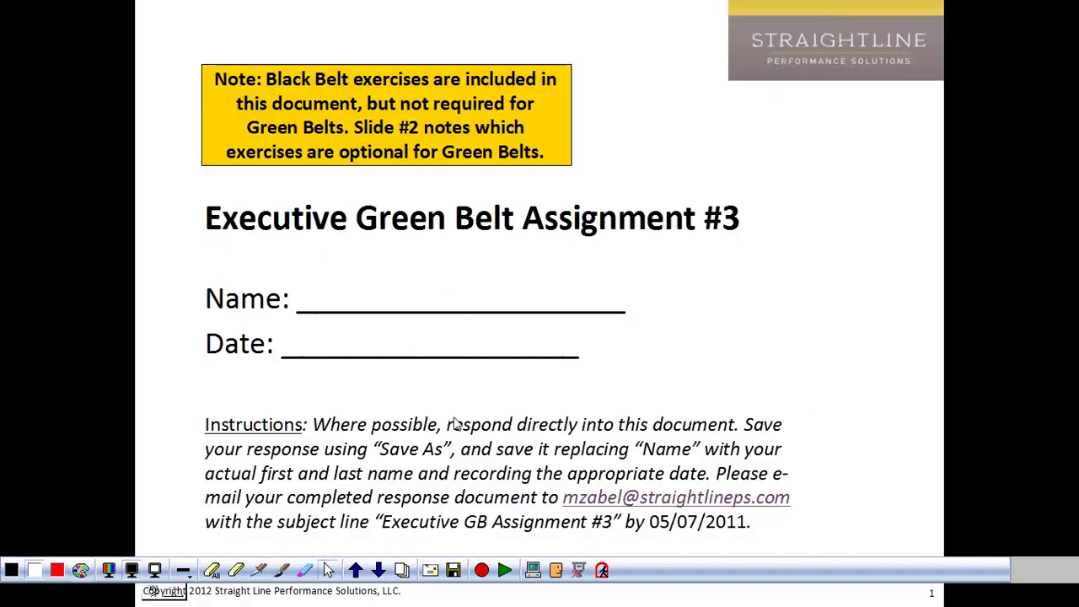
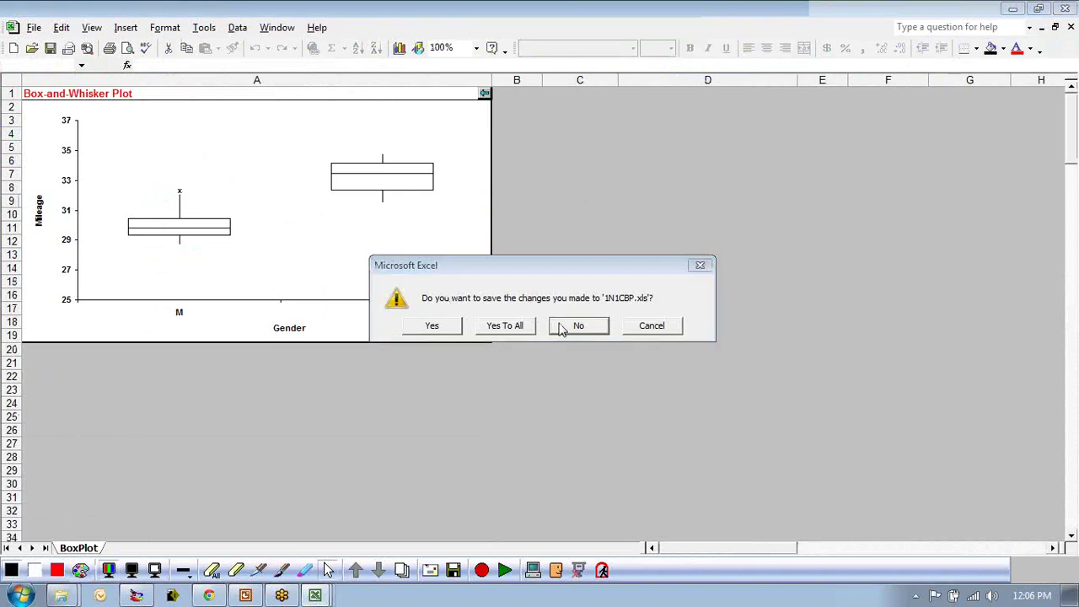
Close 1N1CBP.xls and XLStats.xls without saving and open DMV Wait Times.XLS from the Data for Weeks 1 through 4 folder.
left_click(579, 328)
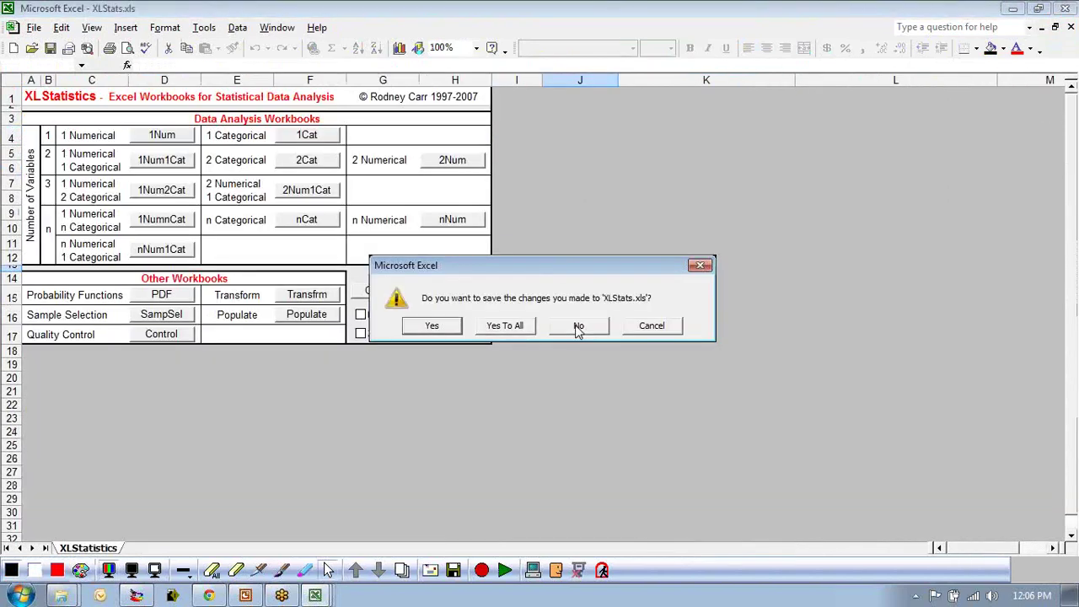
left_click(578, 328)
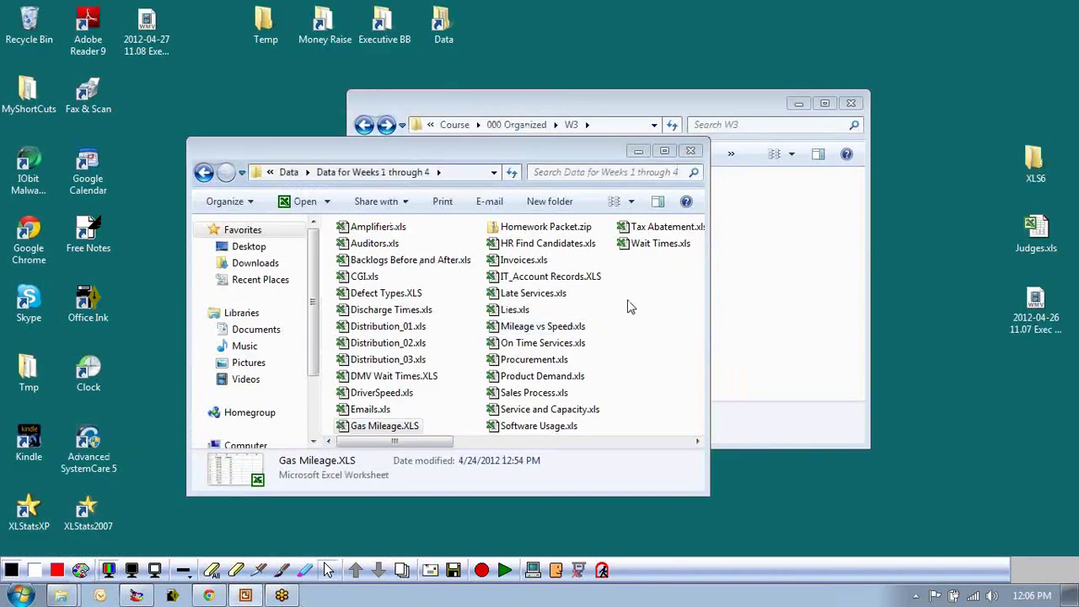
left_click(631, 306)
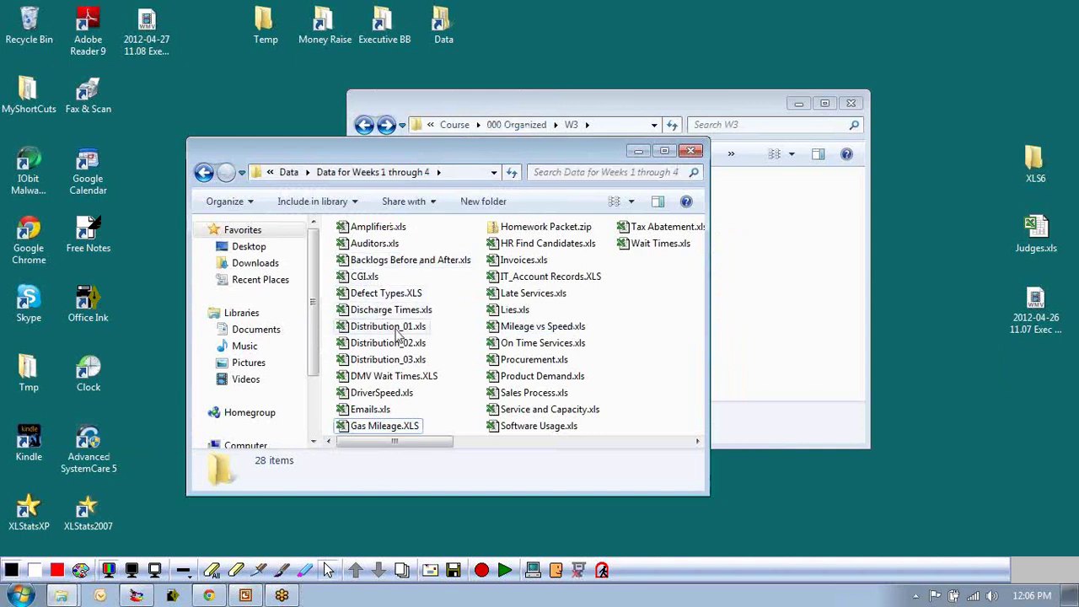
left_click(381, 376)
double_click(381, 376)
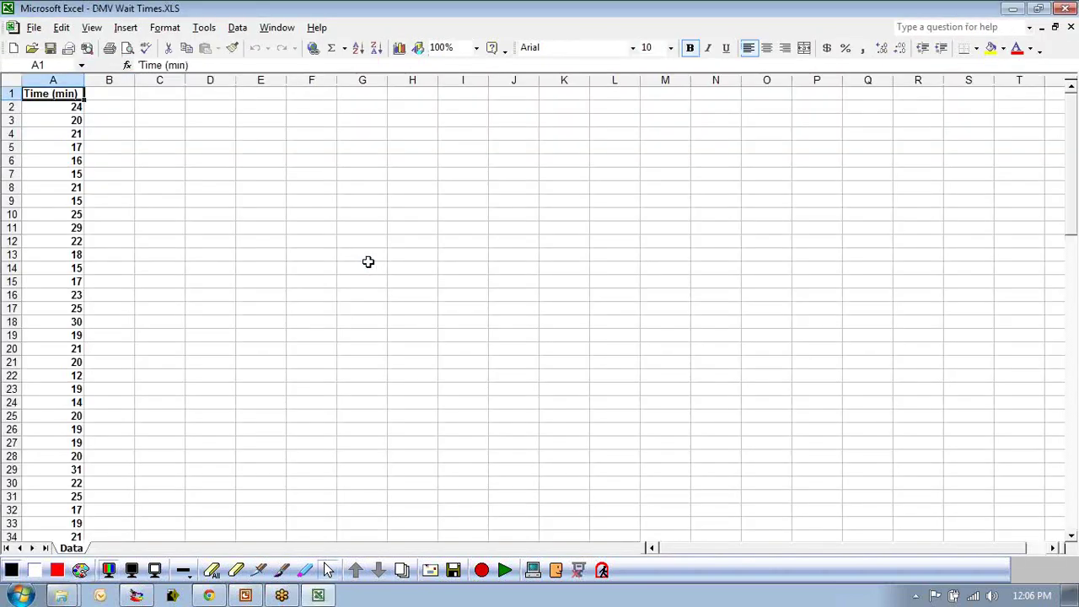
Select the whole Time (min) column and launch XLStatsXP from the desktop with macros enabled.
left_click(47, 80)
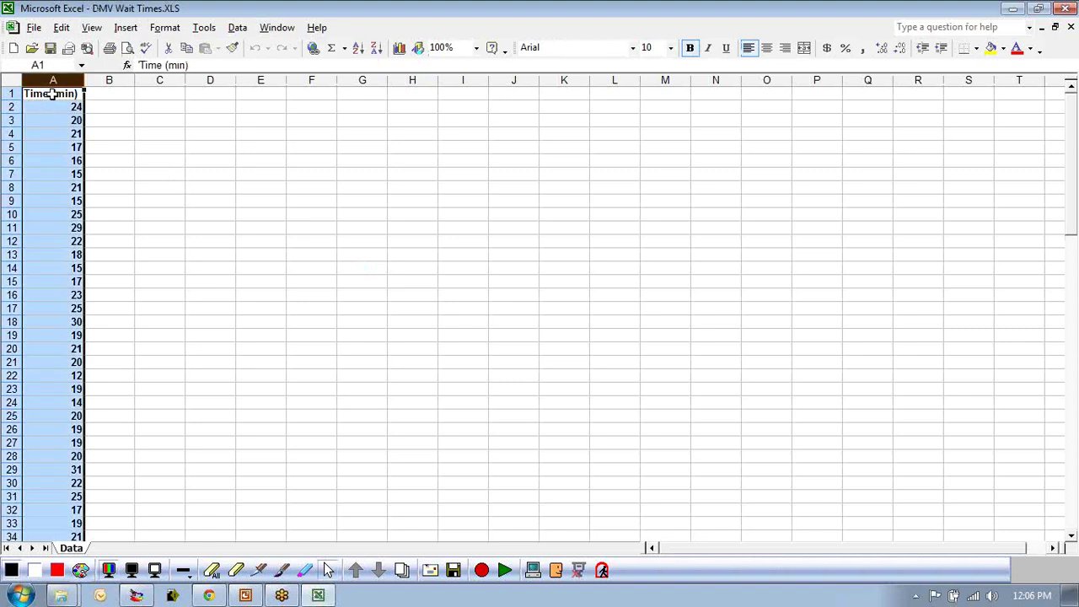
left_click(1012, 8)
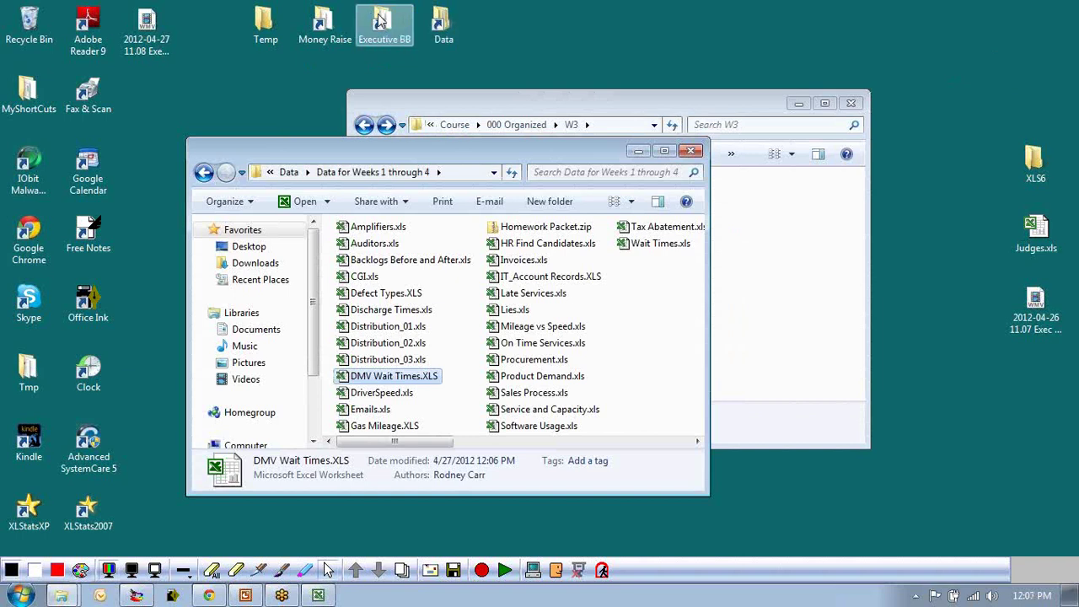
left_click(37, 507)
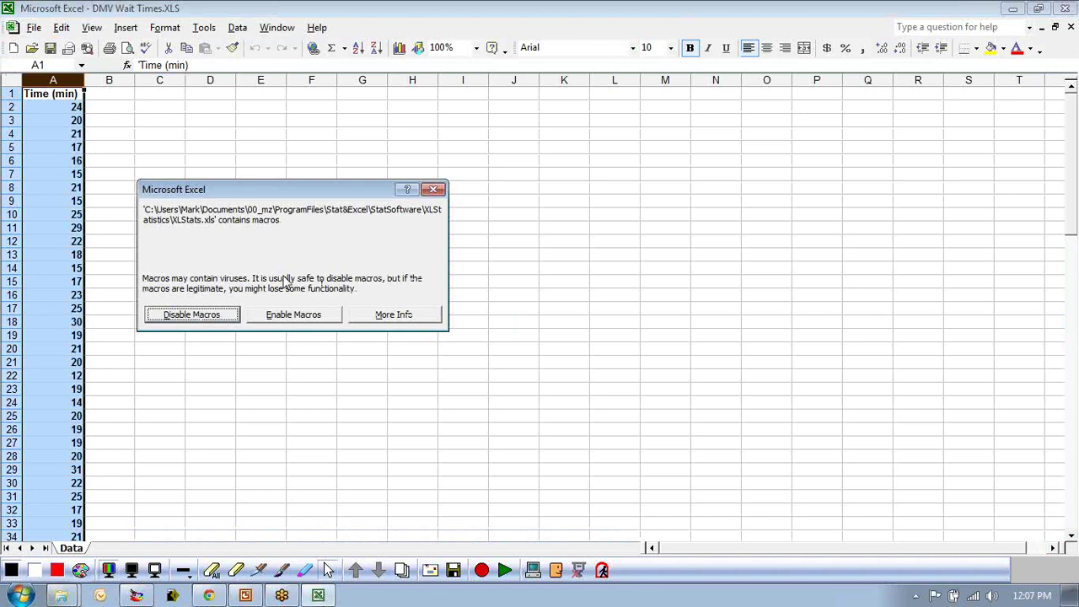
left_click(302, 314)
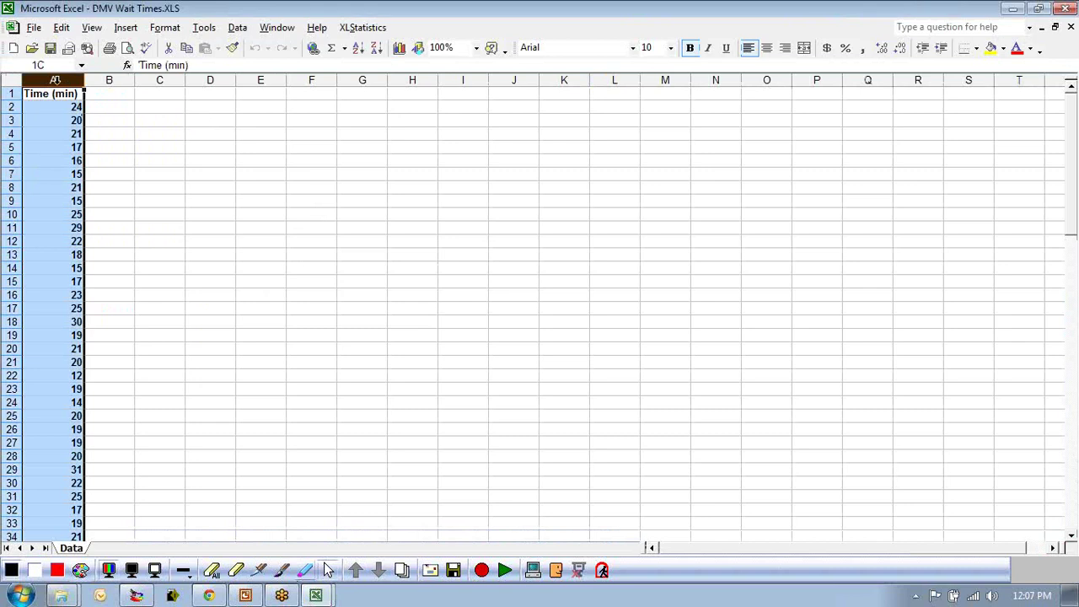
Open the XLStatistics Control workbook for quality control charts and set the type of variable to Numerical.
left_click(364, 27)
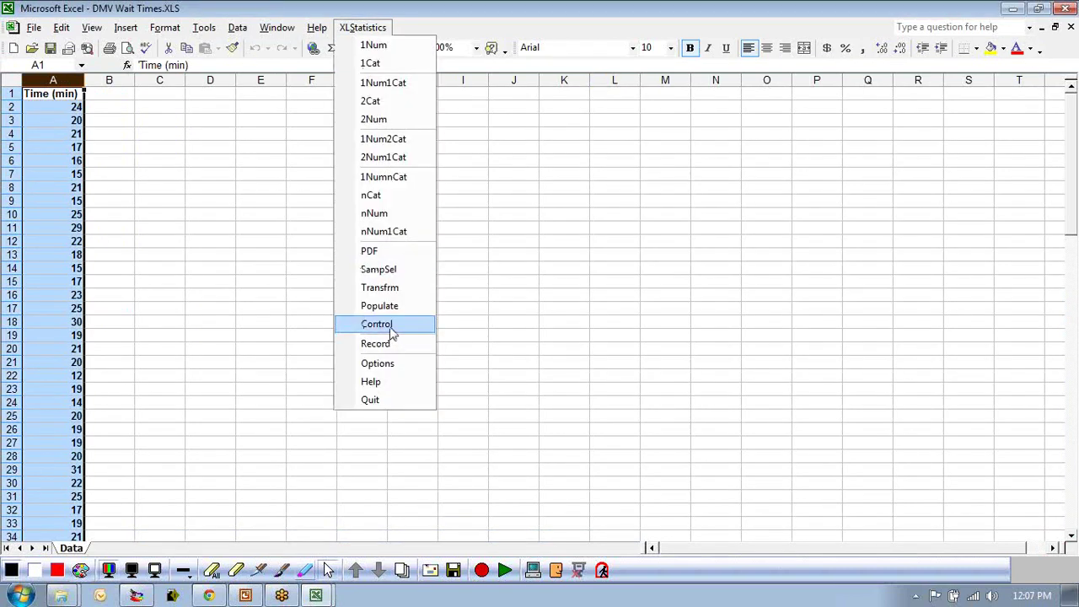
left_click(392, 329)
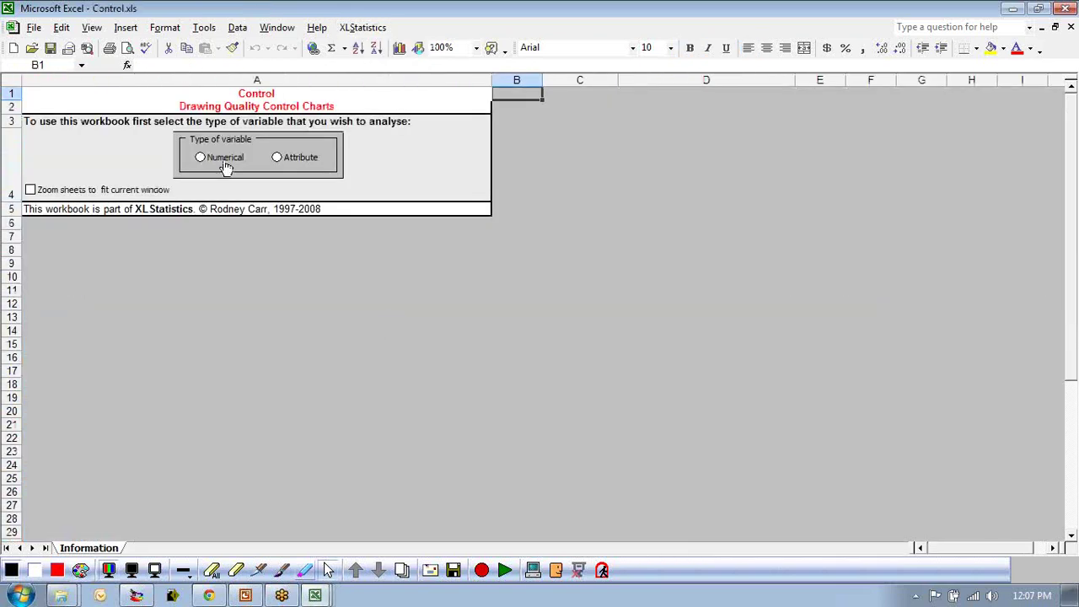
left_click(200, 157)
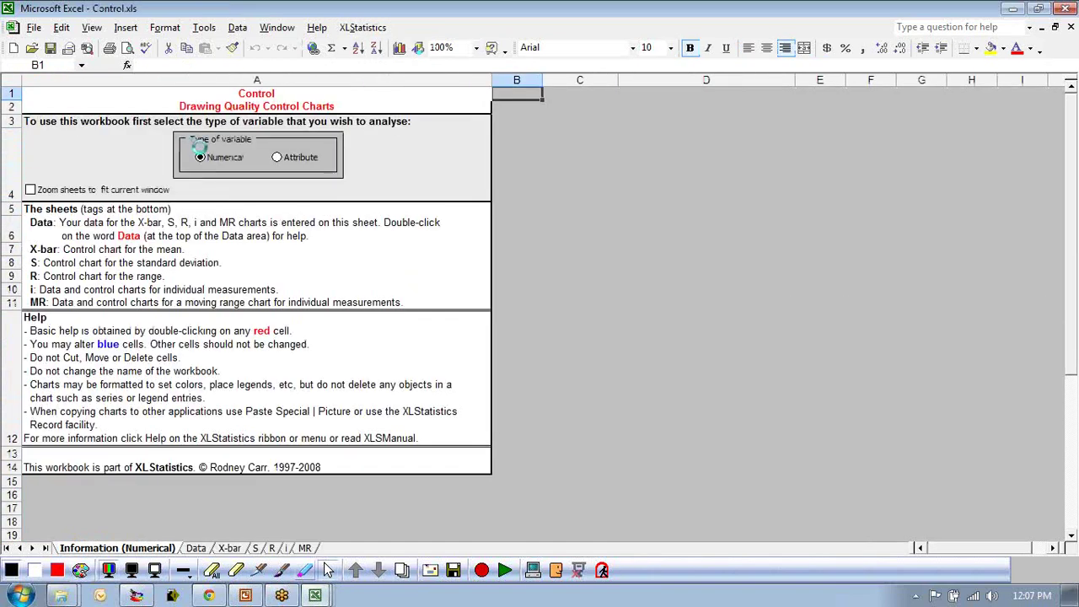
Clear the sample observations from the Control workbook's Data sheet.
left_click(203, 549)
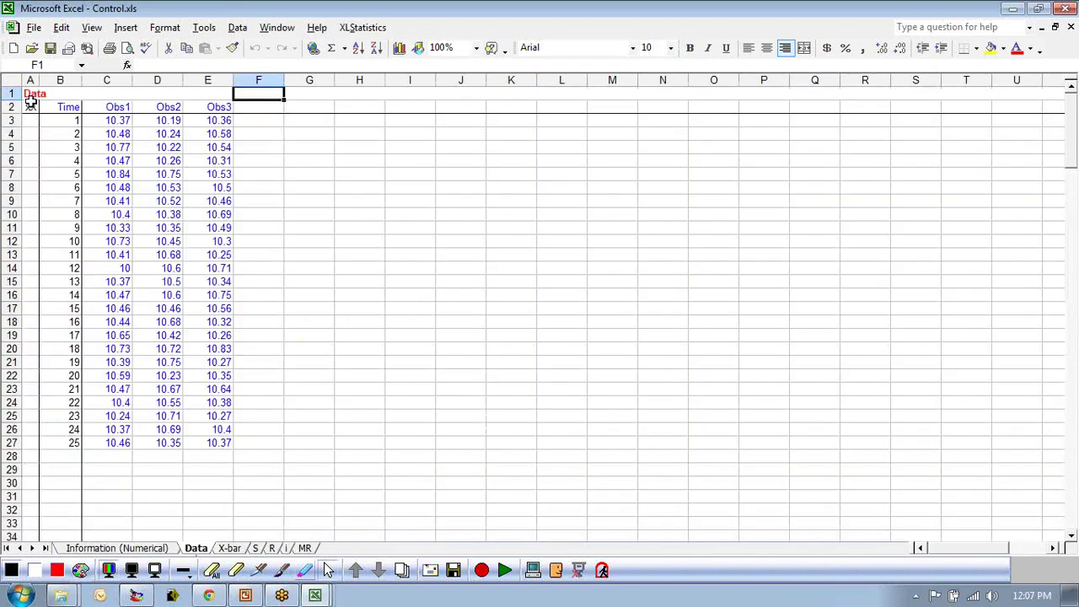
left_click(34, 96)
double_click(33, 95)
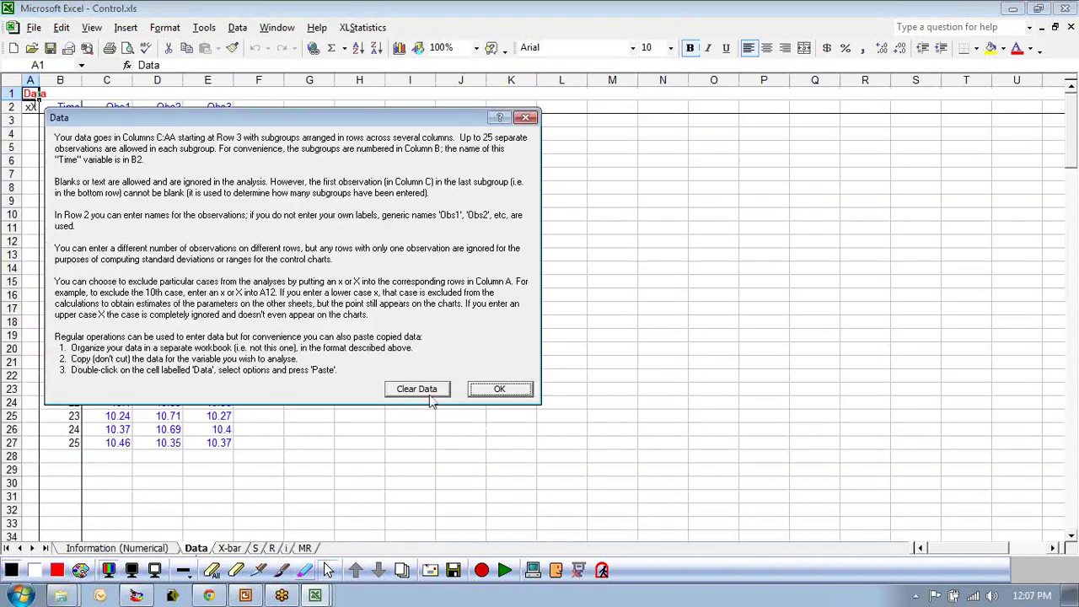
left_click(419, 387)
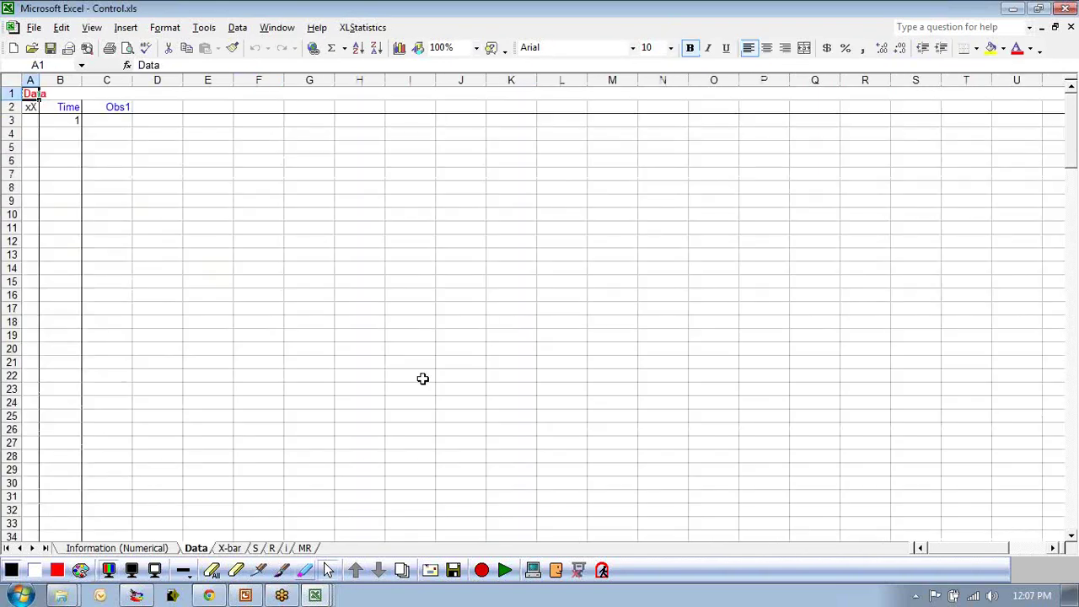
Switch to DMV Wait Times.XLS and copy the Time (min) heading with all its values.
left_click(422, 379)
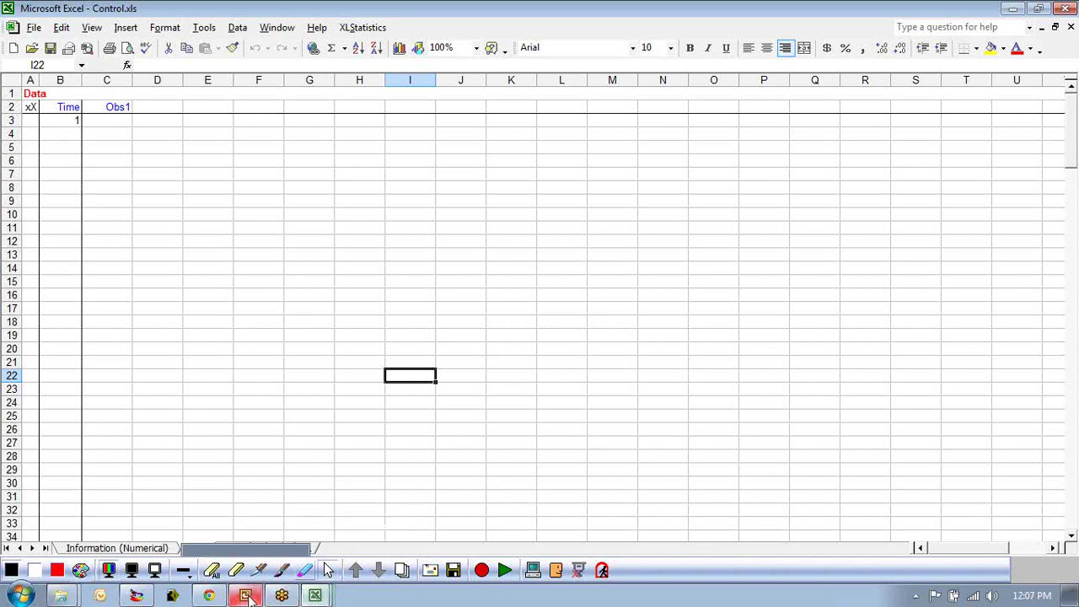
left_click(317, 597)
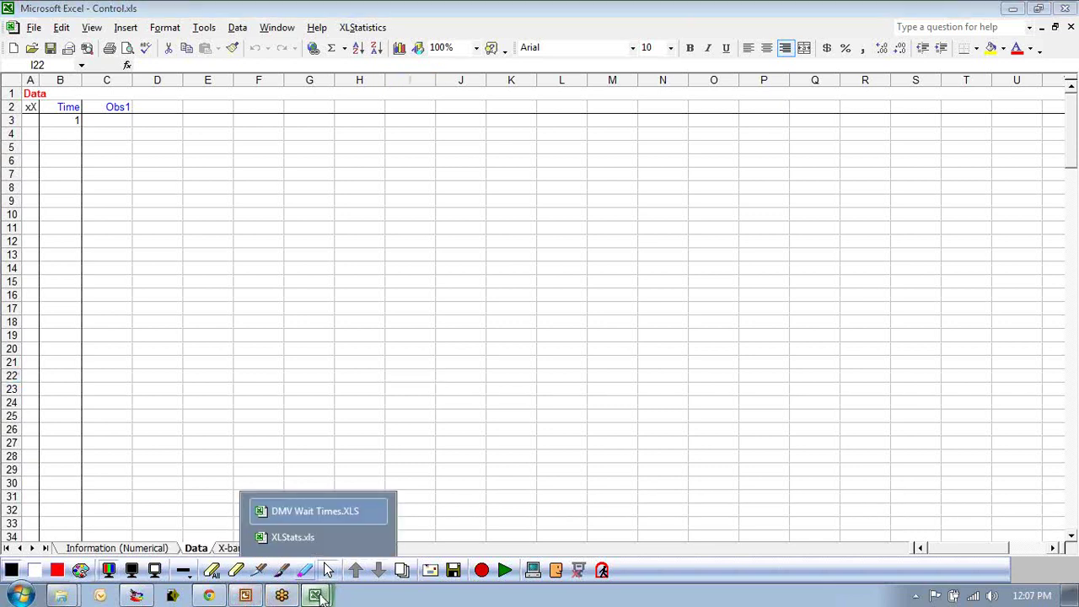
left_click(314, 513)
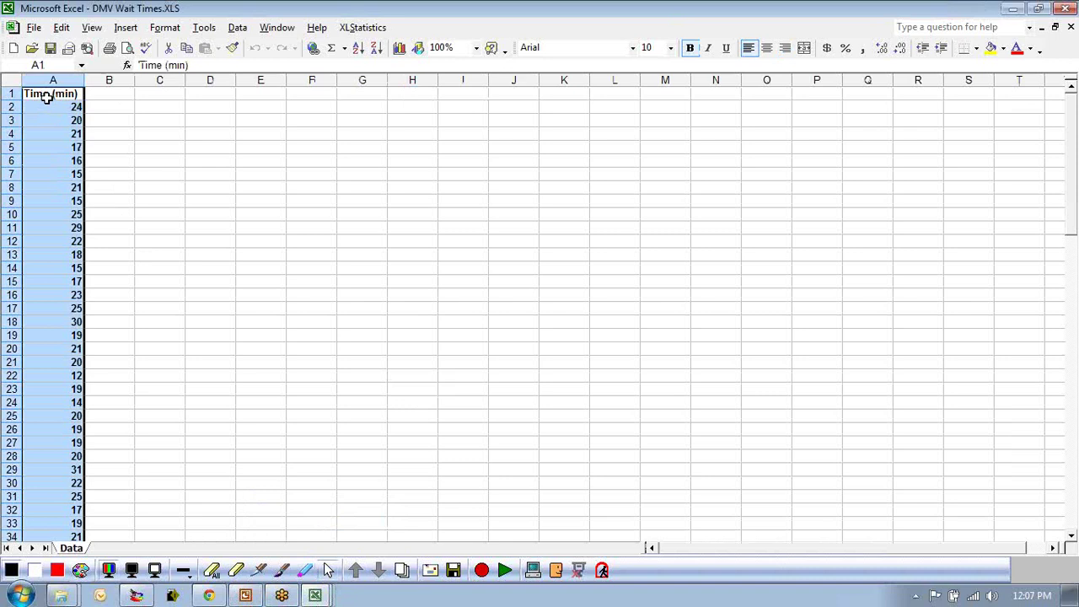
left_click(48, 97)
key("ctrl+shift+Down")
key("ctrl+c")
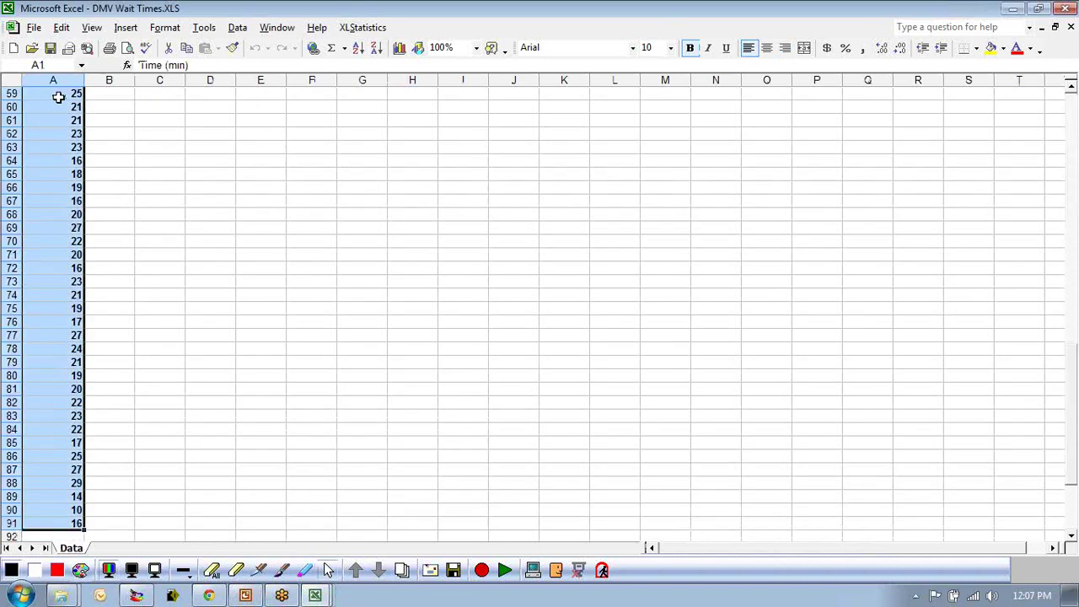
Paste the wait times into the Control workbook's Data sheet, replacing the Obs1 heading, with time numbering starting at 1.
left_click(312, 596)
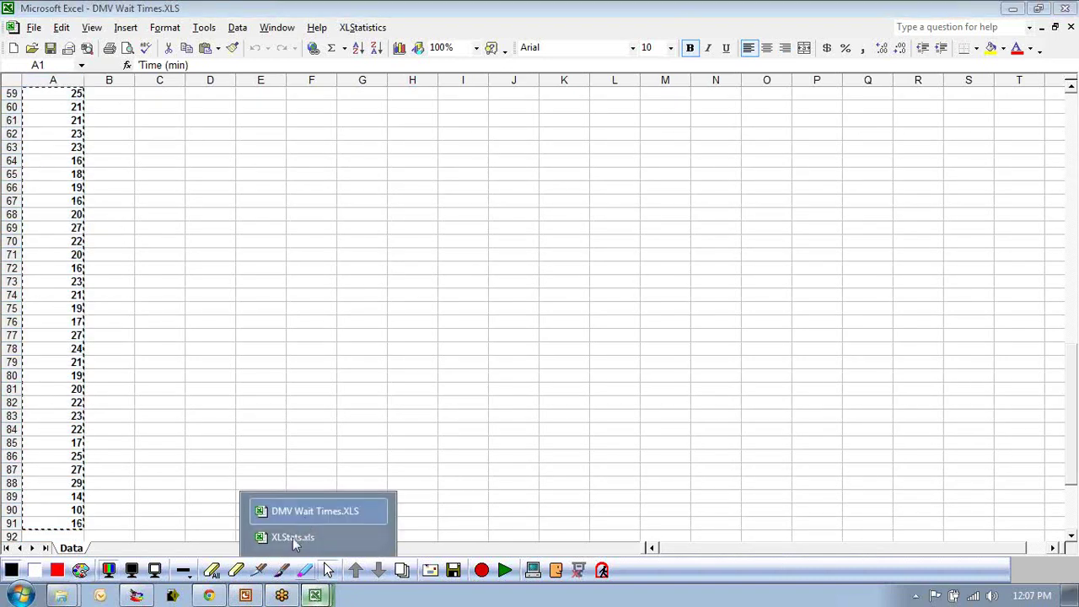
left_click(296, 538)
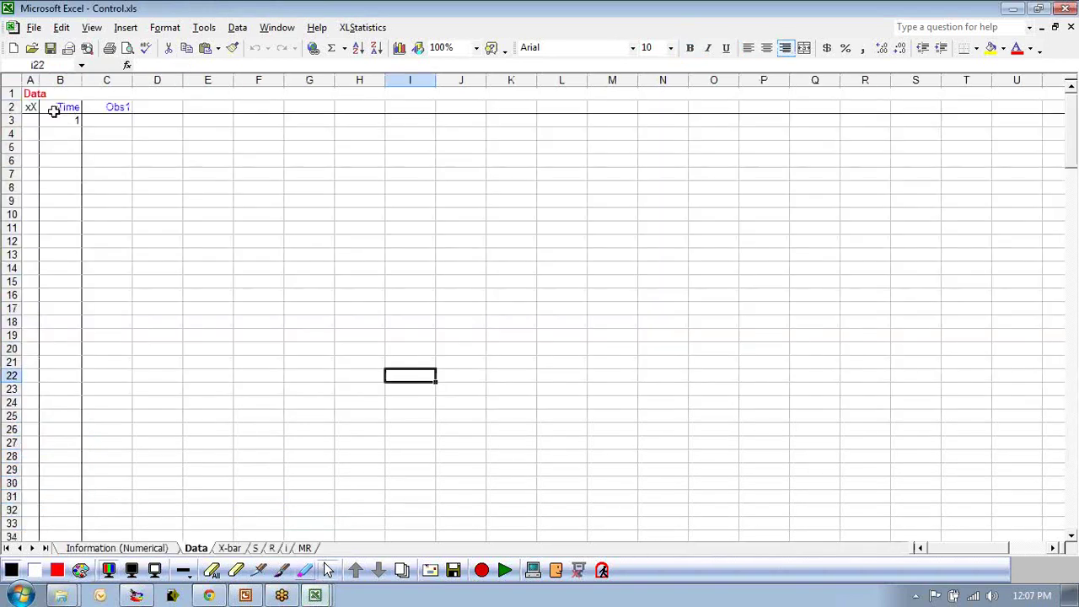
left_click(73, 121)
type("1")
key("Tab")
left_click(109, 106)
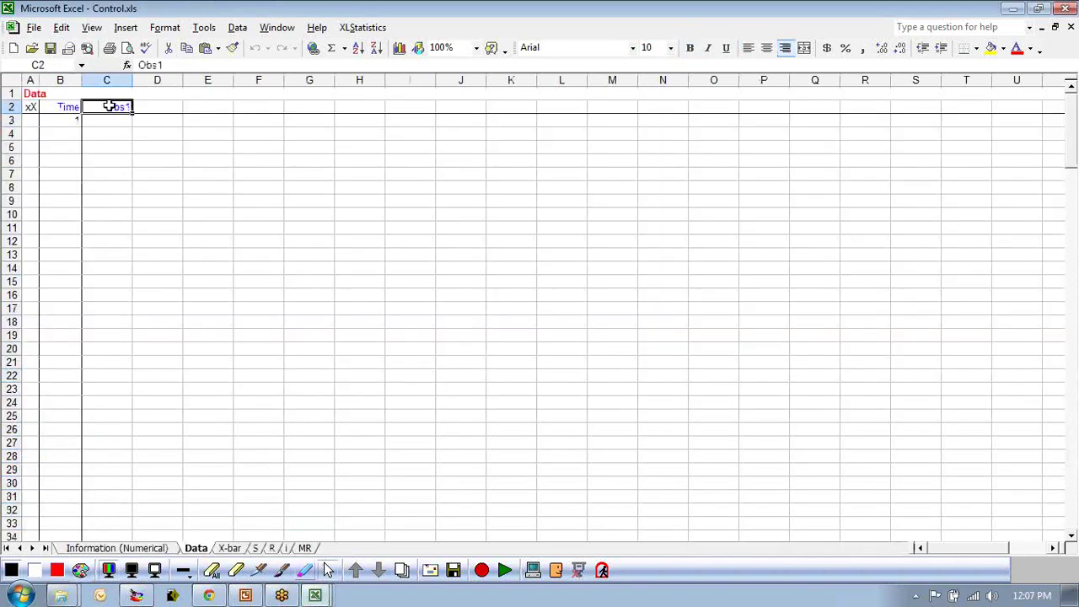
key("ctrl+v")
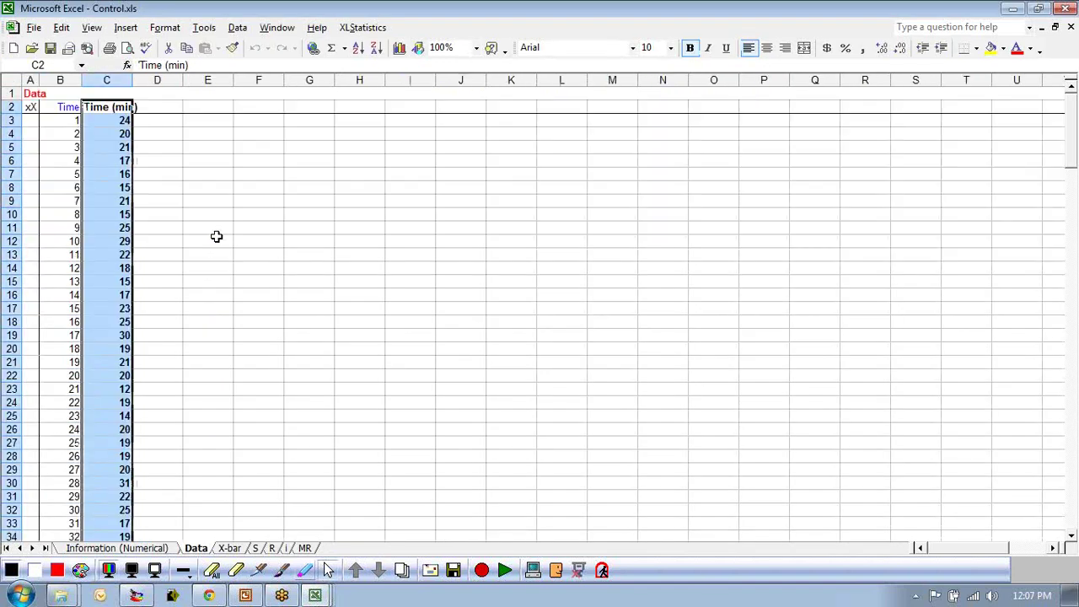
Widen column C of the Data sheet so the Time (min) heading fits.
left_click(204, 242)
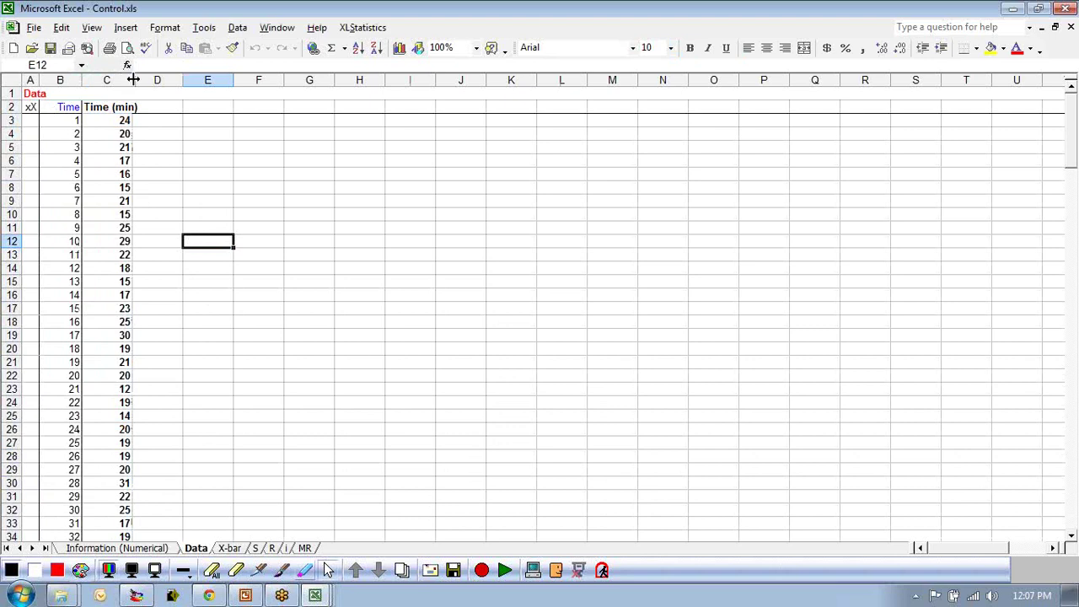
left_click_drag(133, 79, 159, 80)
left_click(109, 107)
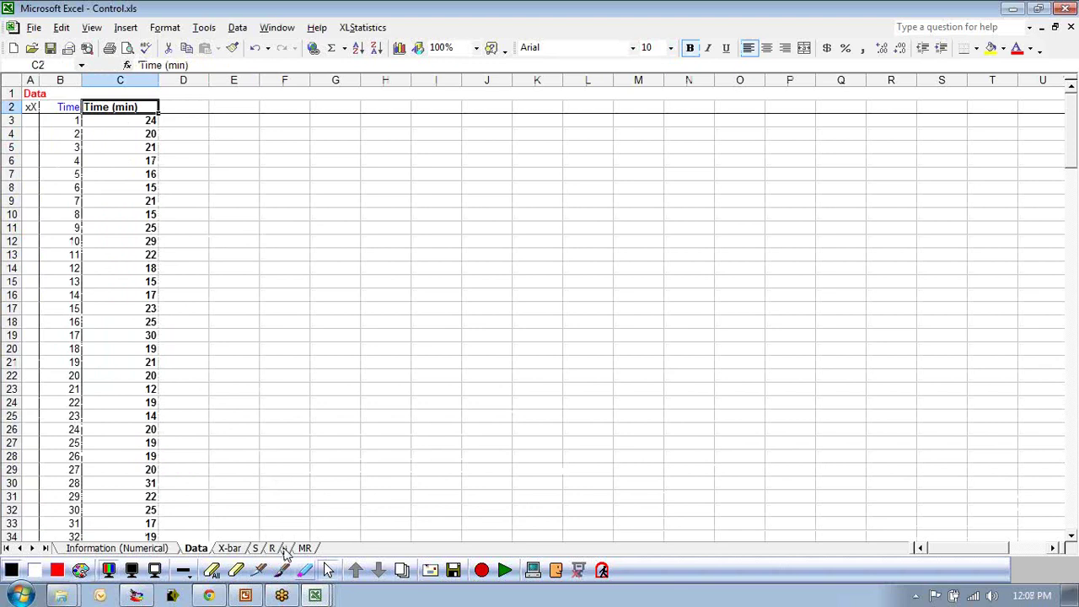
Display the individuals control chart for Time (min) and inspect its highest and lowest points against the control limits.
left_click(287, 549)
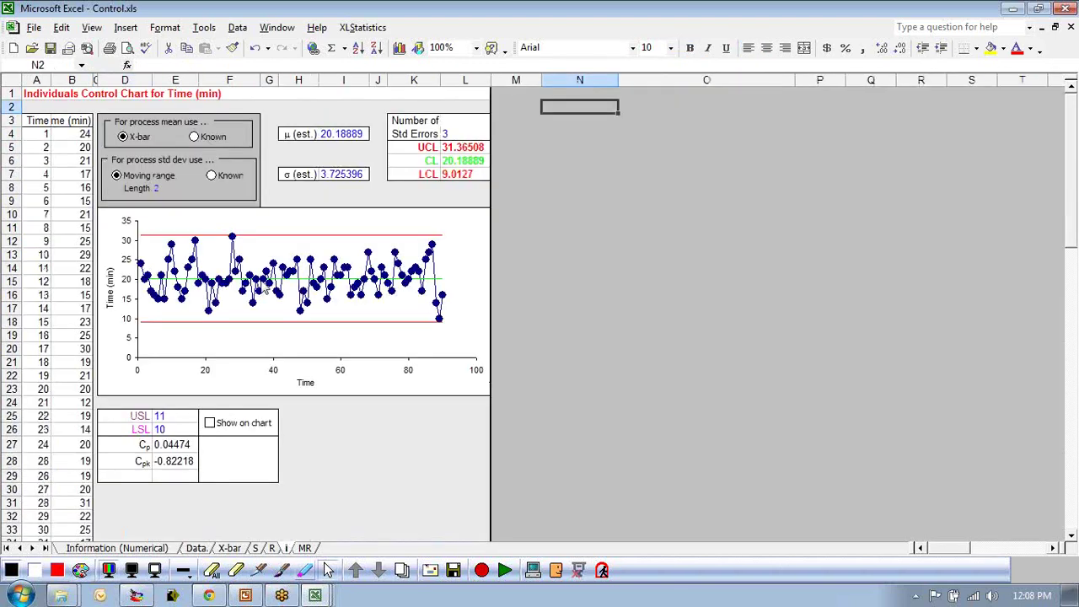
scroll(610, 385, "up", 2, "ctrl")
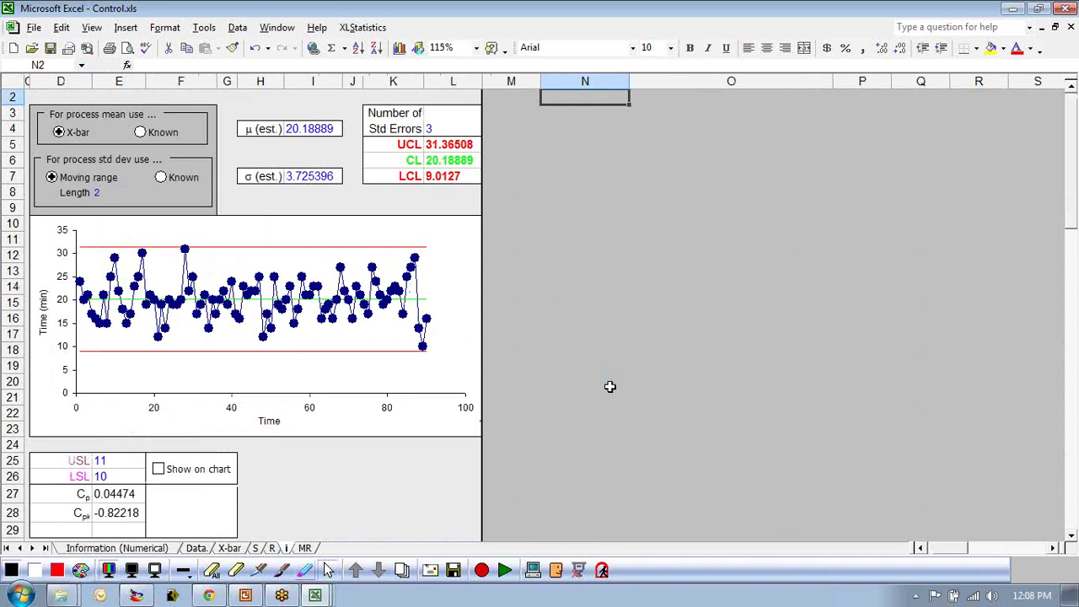
left_click_drag(952, 548, 943, 549)
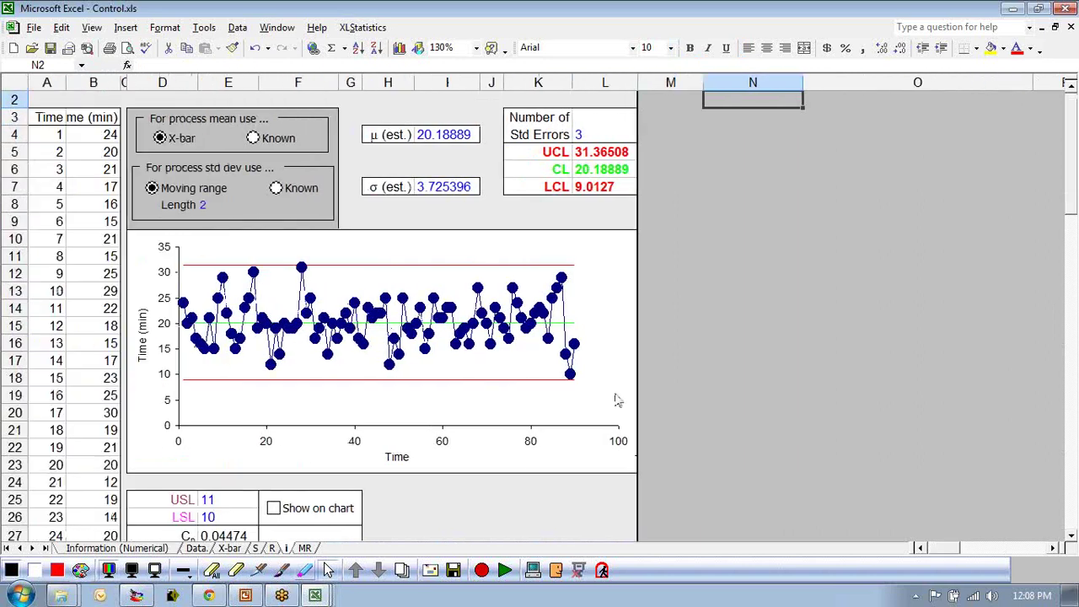
left_click(305, 276)
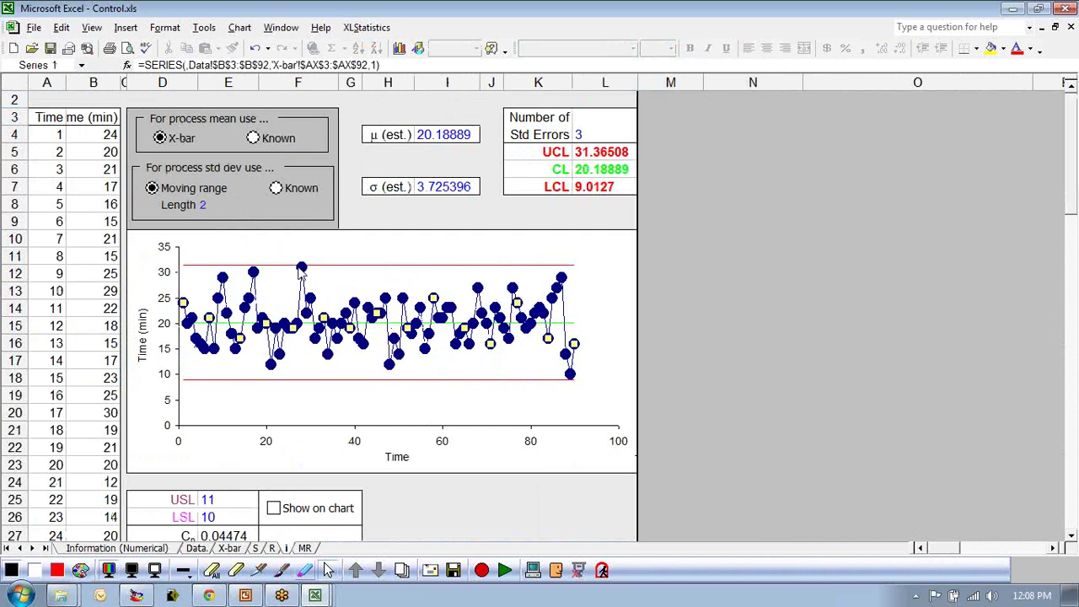
left_click(301, 267)
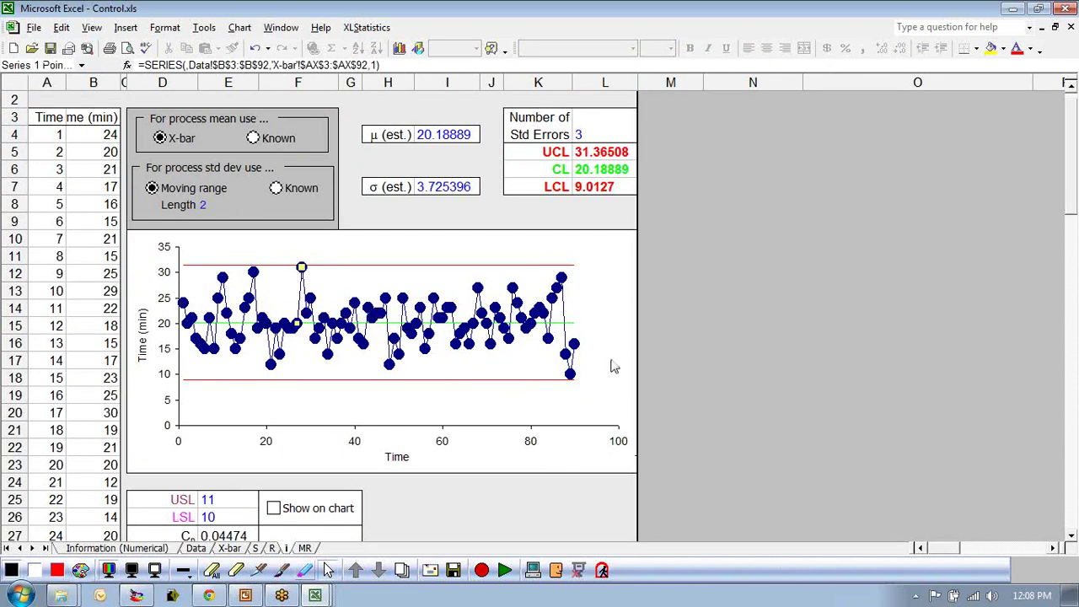
left_click(570, 373)
left_click(749, 154)
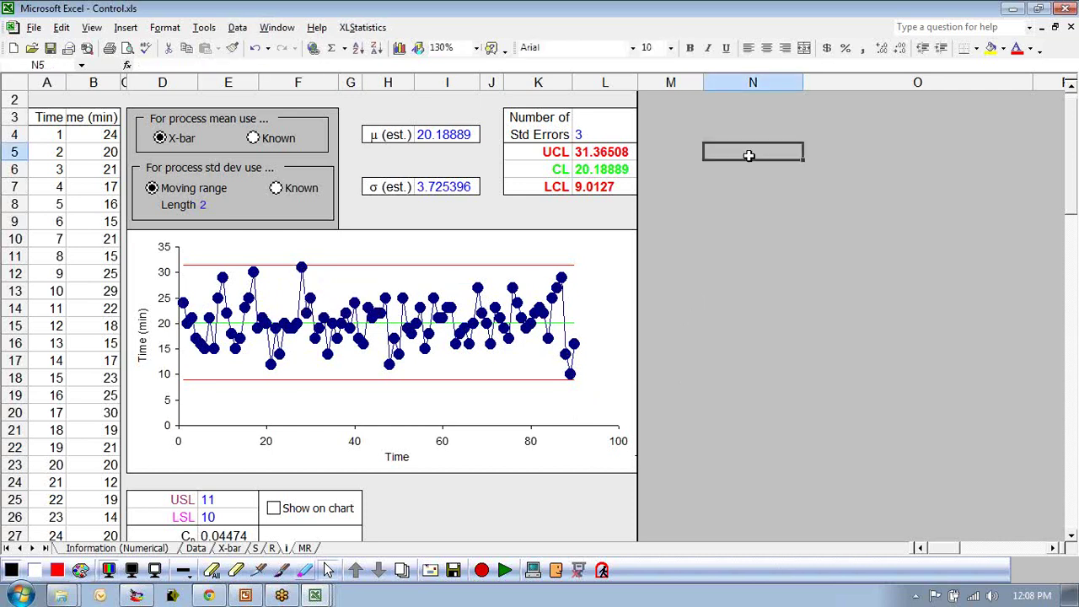
Close Control.xls without saving its changes.
left_click(1071, 28)
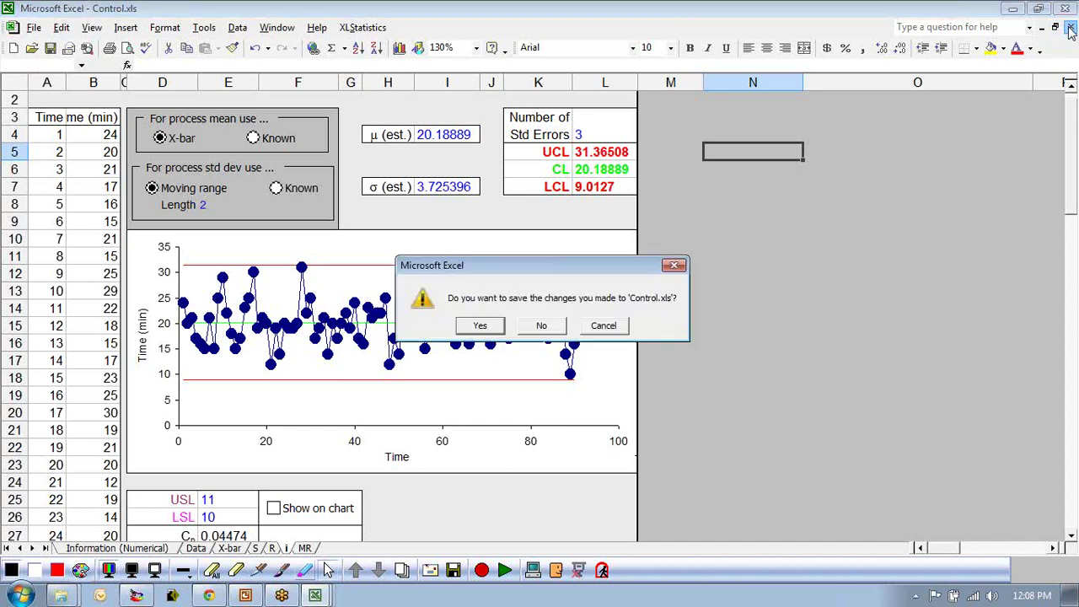
left_click(549, 330)
left_click(722, 328)
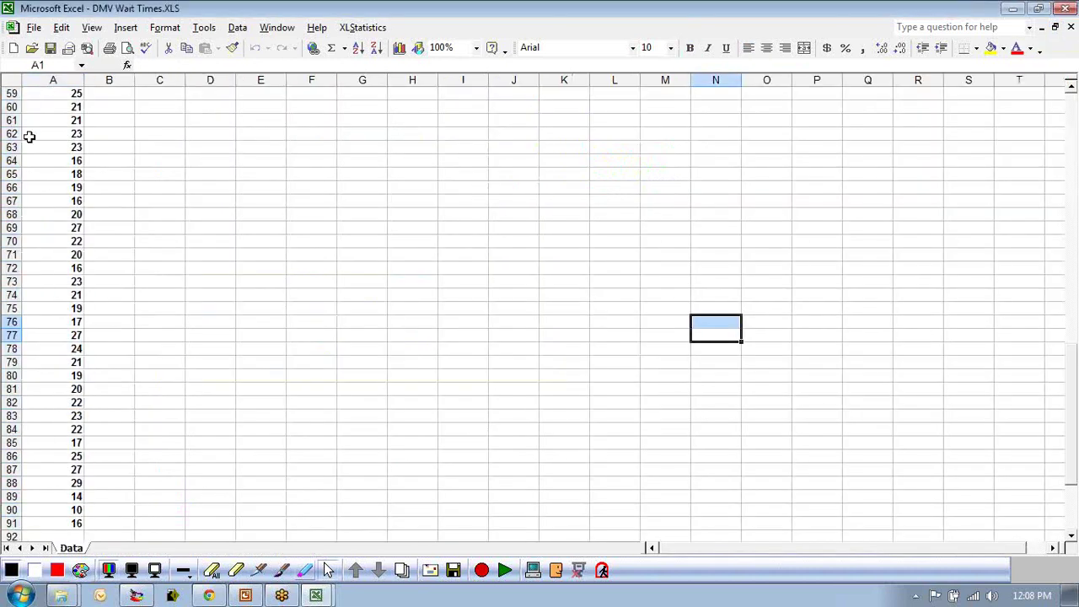
Select the whole Time (min) column in DMV Wait Times.XLS and run the XLStatistics 1Num analysis on it.
scroll(59, 227, "up", 12)
scroll(59, 227, "up", 5)
left_click(53, 79)
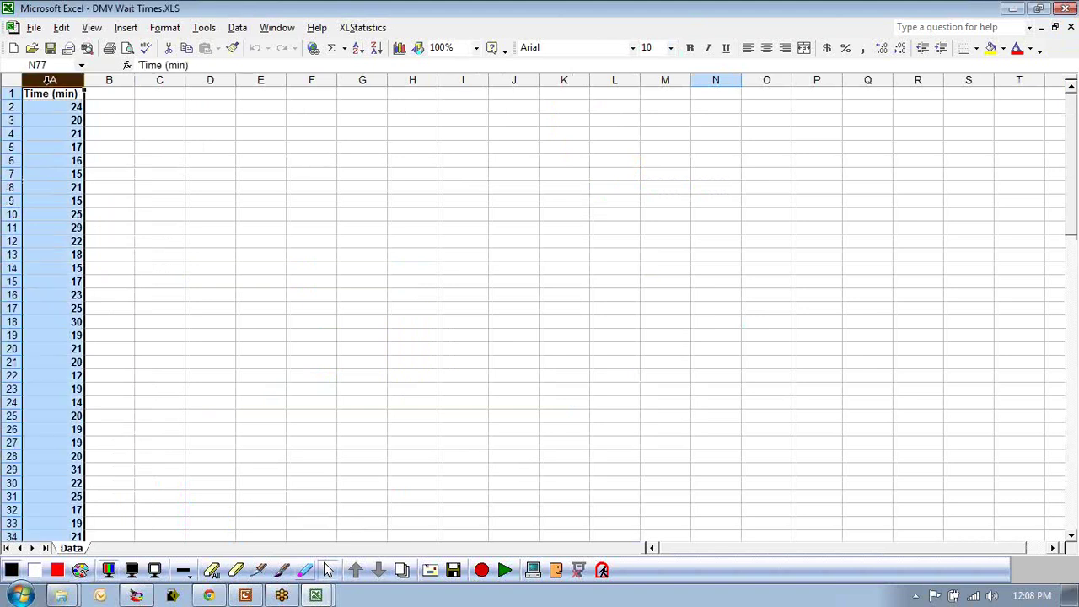
left_click(360, 28)
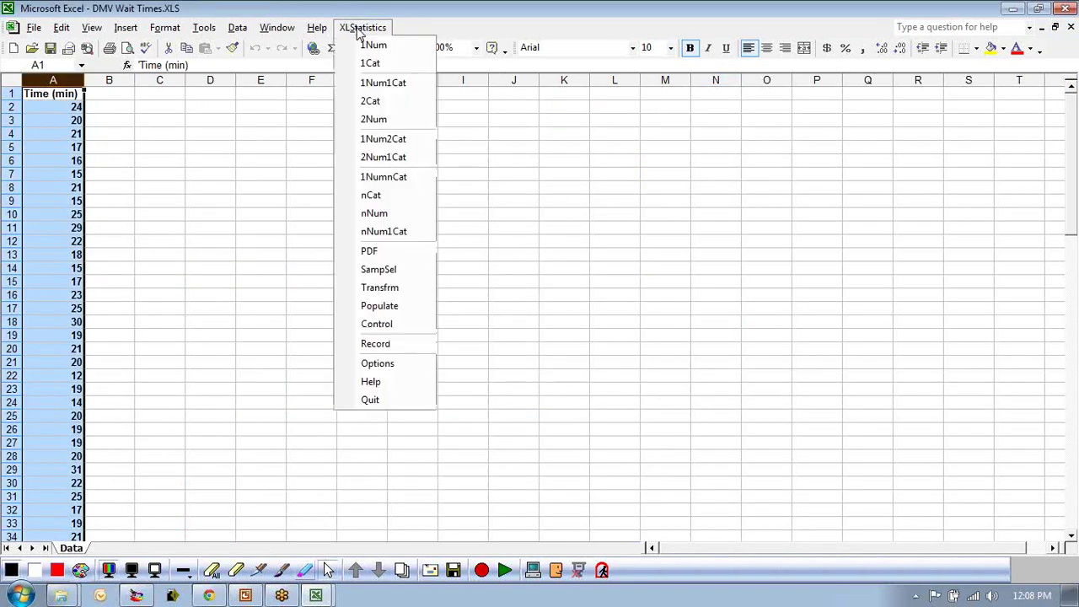
left_click(375, 53)
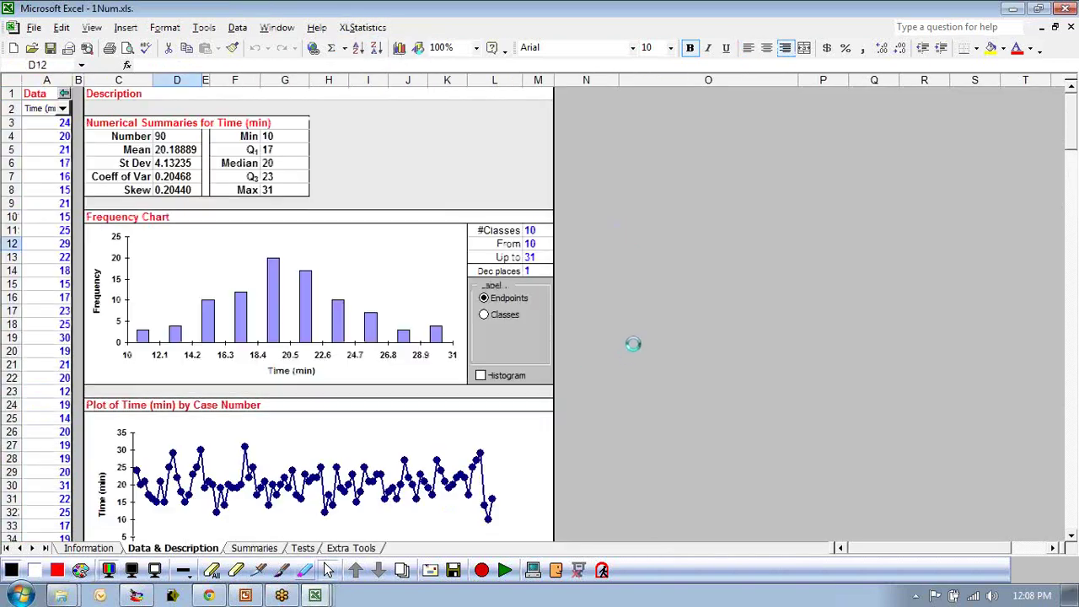
left_click(645, 324)
Switch to the 00 Week 3.ppt presentation in PowerPoint and review the DMV waiting-time example slide full screen for the specification.
left_click(246, 596)
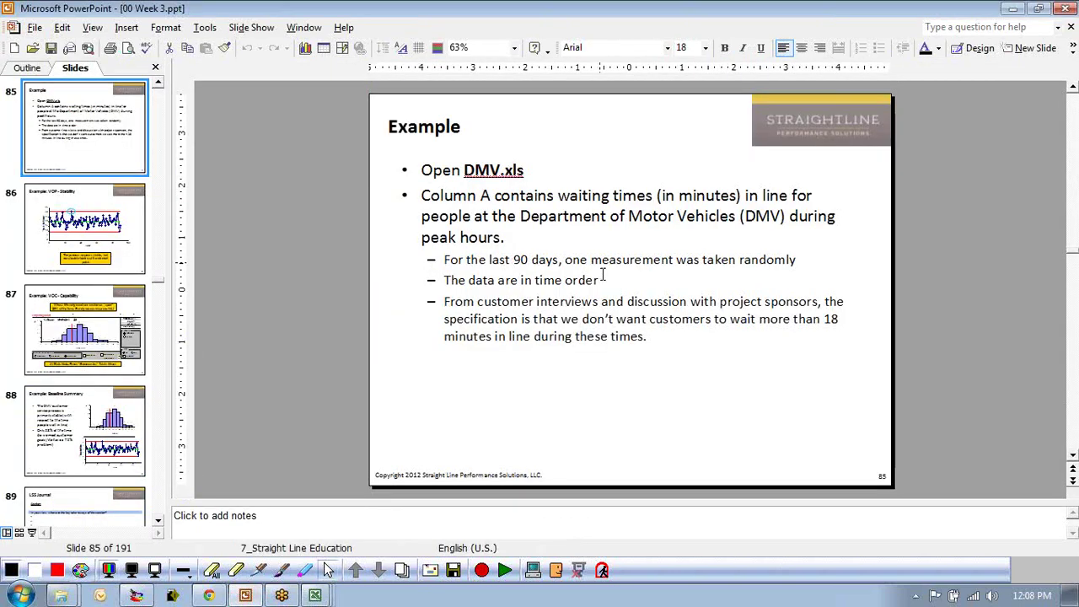
left_click(33, 533)
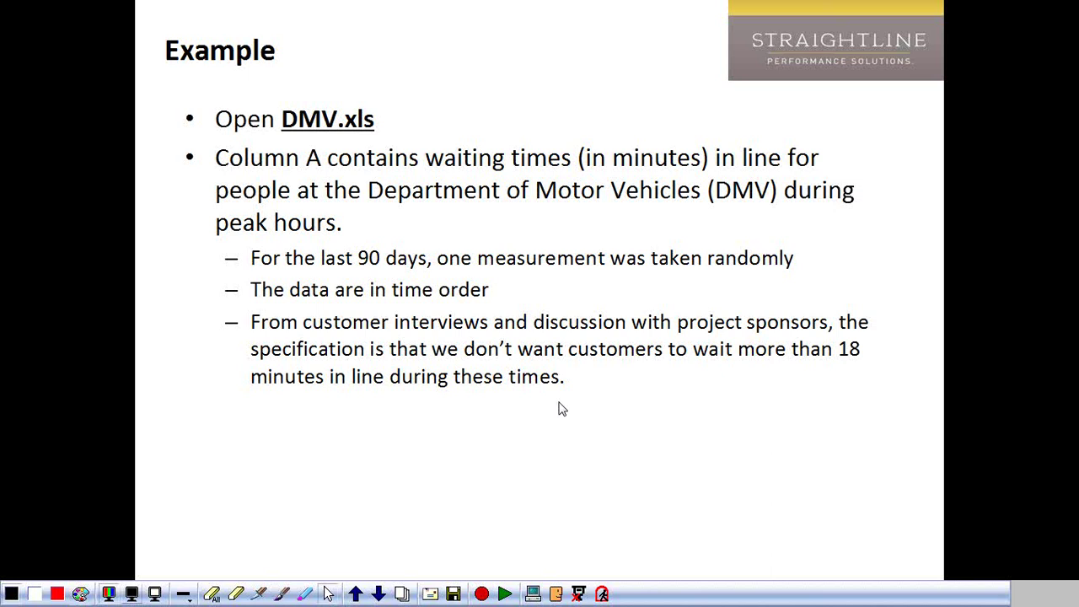
key("Escape")
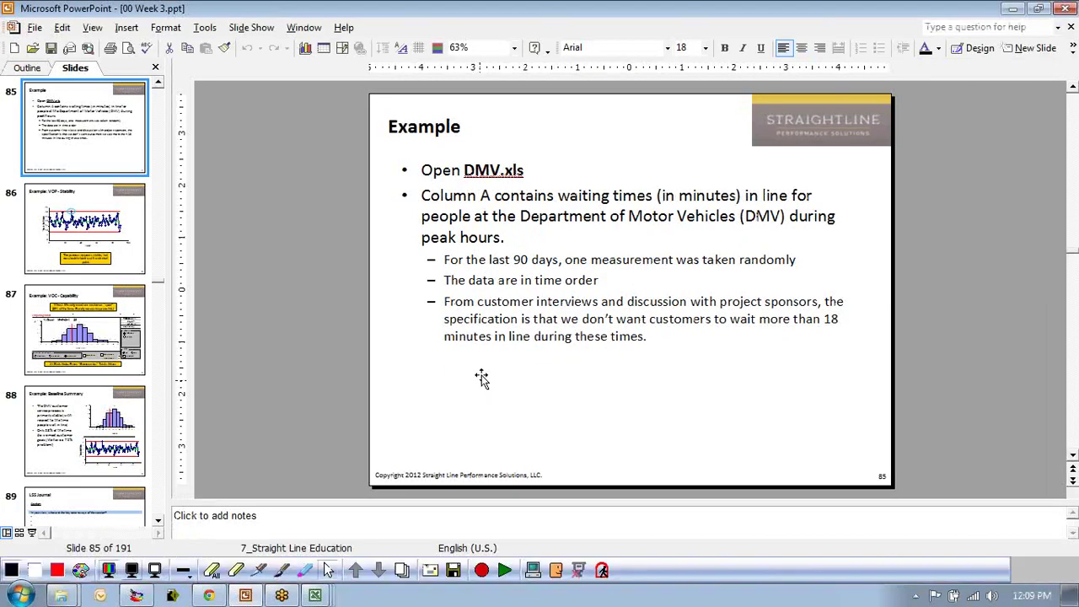
left_click(481, 377)
left_click(519, 433)
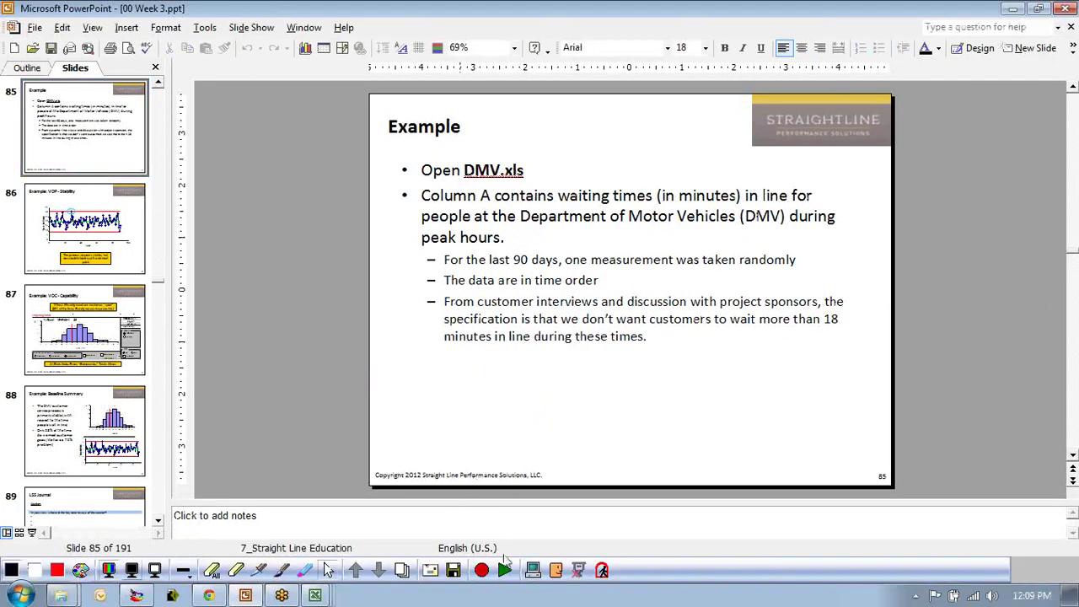
Return to DMV Wait Times.XLS in Excel, run 1Num again and review the frequency chart and case-number plot.
left_click(314, 596)
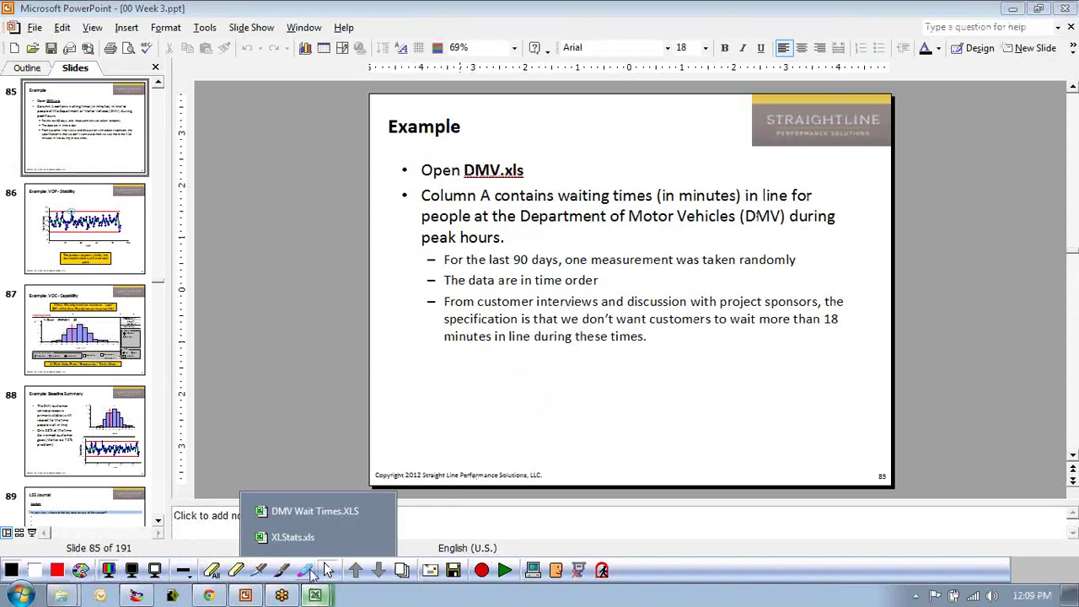
left_click(297, 513)
left_click(358, 28)
left_click(358, 43)
left_click(395, 238)
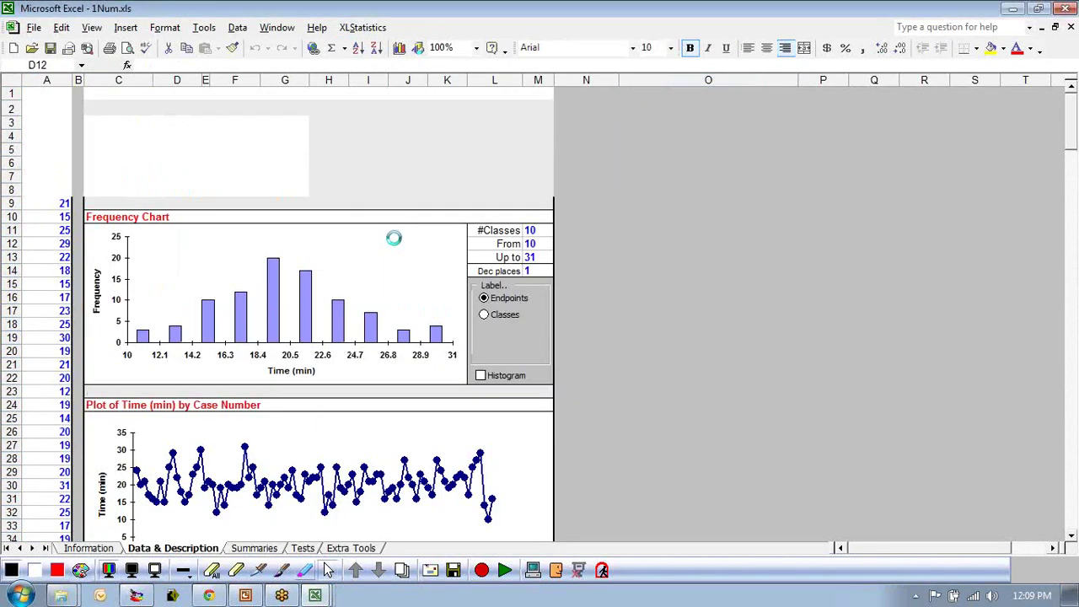
scroll(564, 373, "down", 4)
scroll(446, 433, "up", 2)
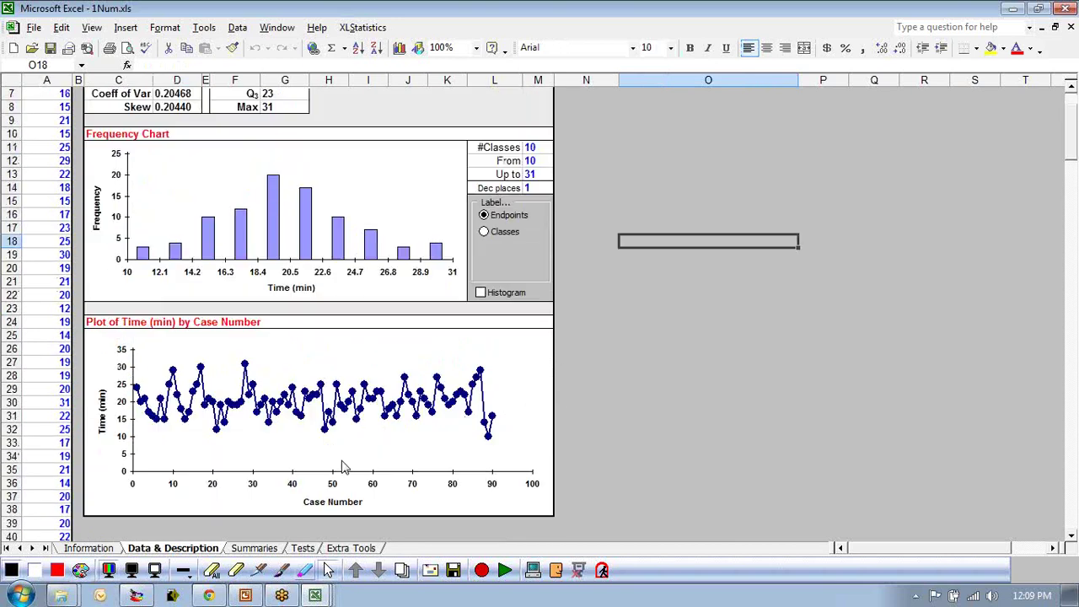
On the Summaries sheet, set the frequency chart to 5 classes, from 5 up to 35.
left_click(268, 550)
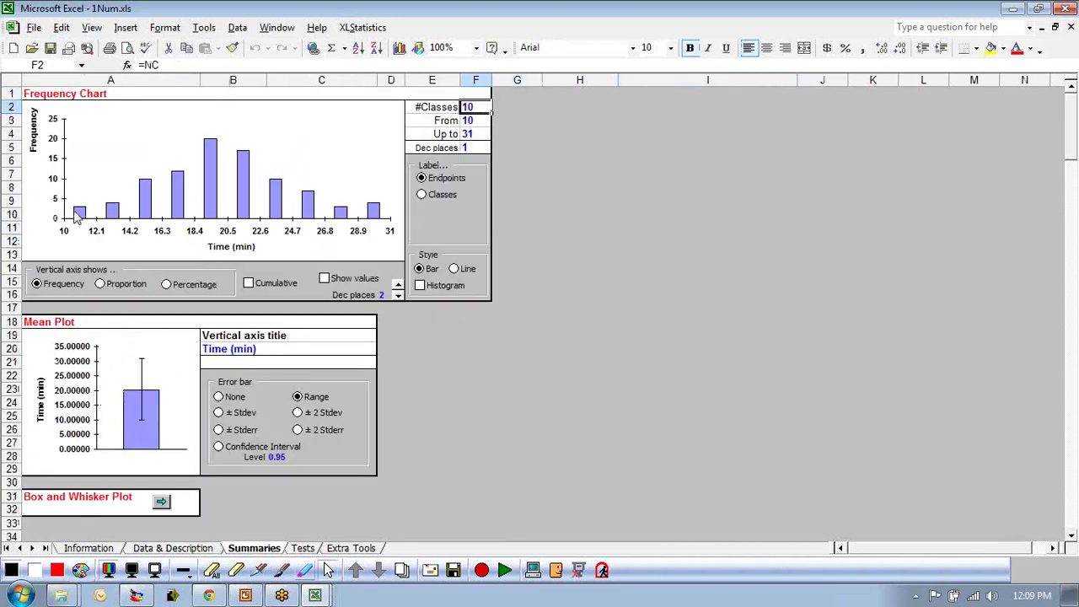
left_click(468, 110)
type("5")
key("Return")
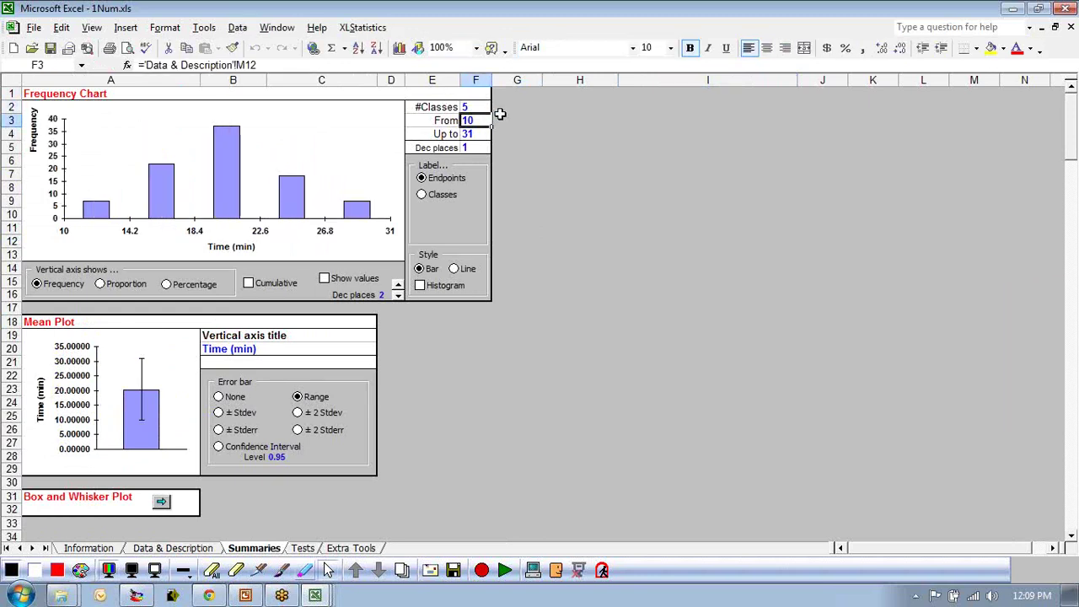
key("Up")
type("5")
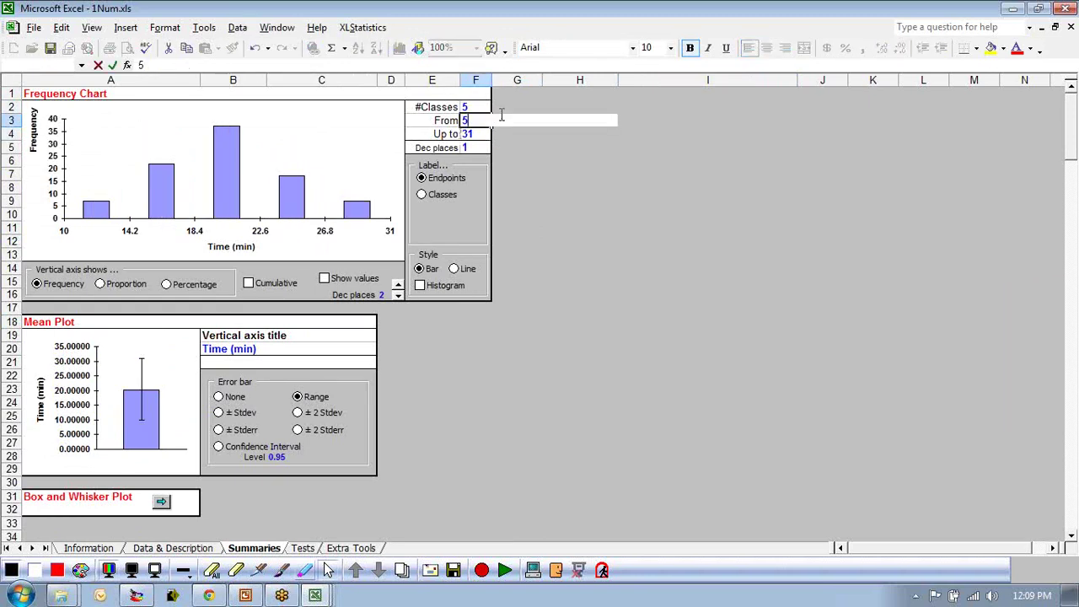
key("Return")
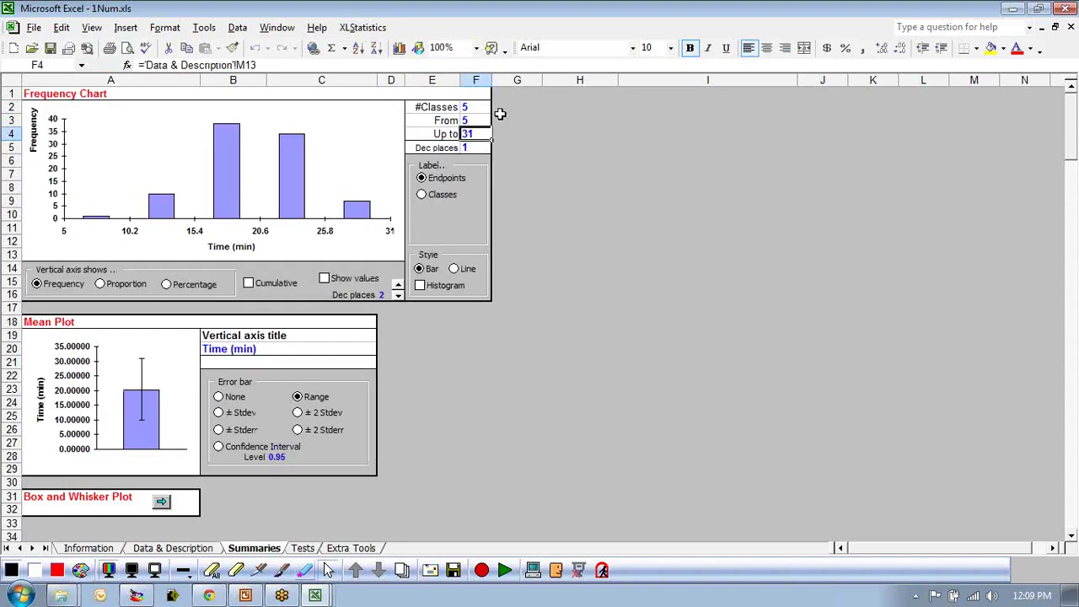
type("35")
key("Return")
Set the frequency chart to 12 classes and show it in Histogram style.
left_click(469, 107)
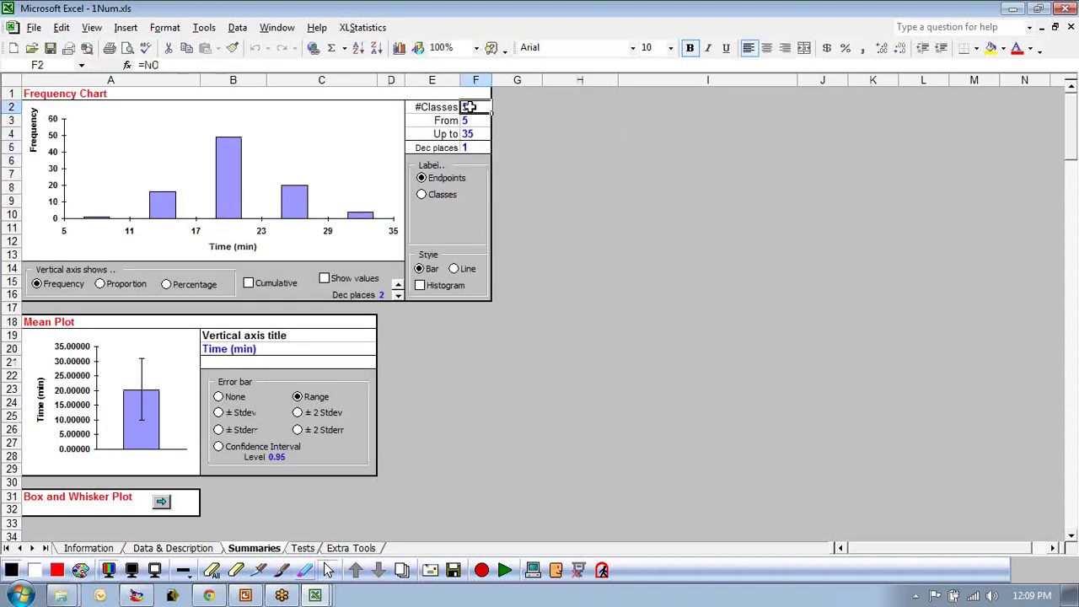
type("1")
key("Return")
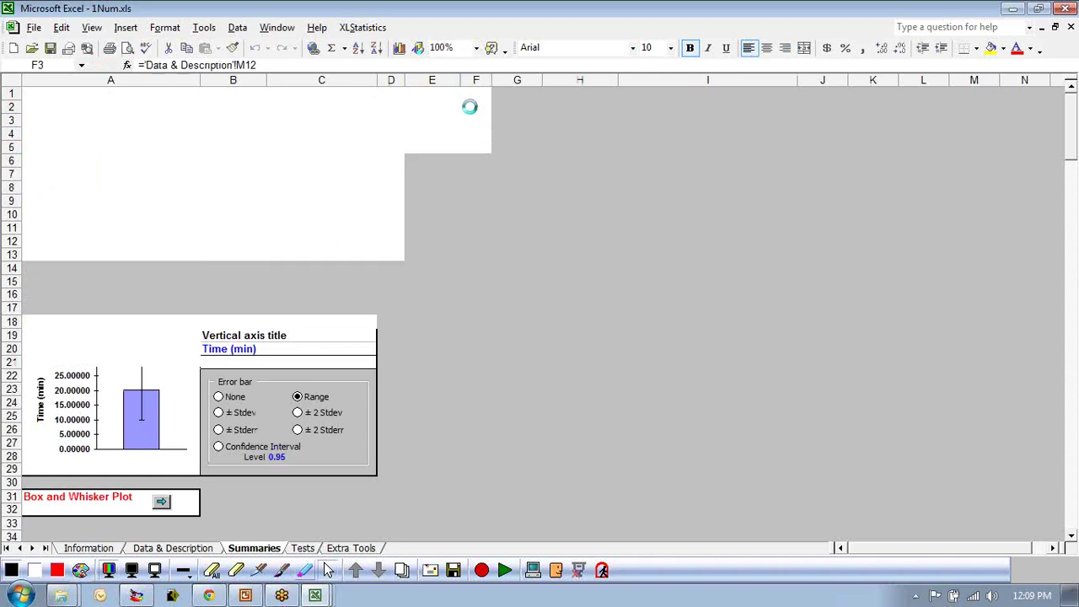
type("12")
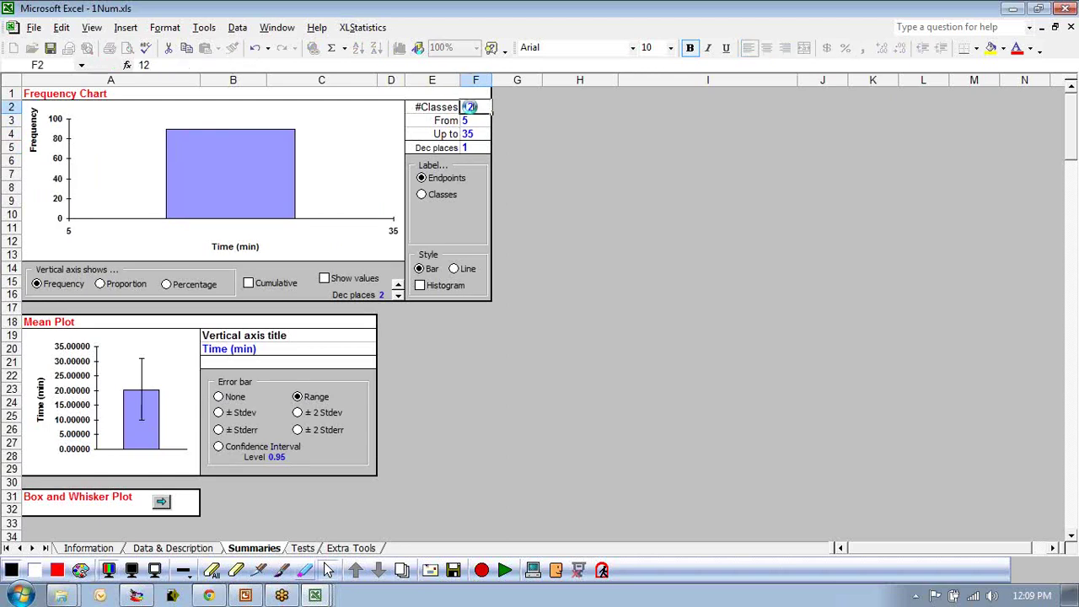
key("Return")
left_click(420, 286)
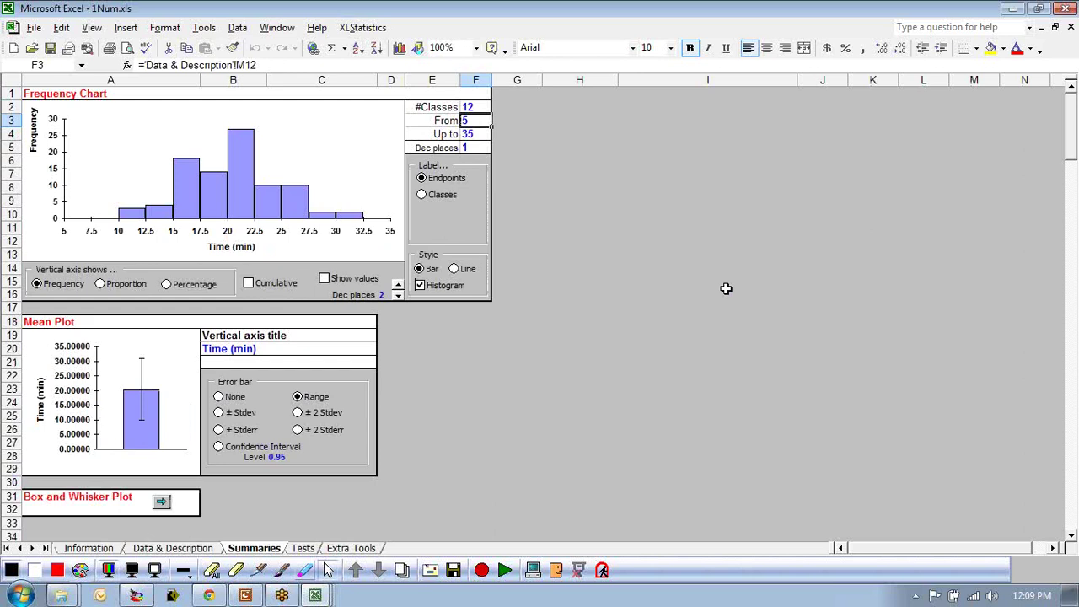
Show percentages on the frequency chart's vertical axis, with bar values displayed at 0 decimal places.
left_click(168, 285)
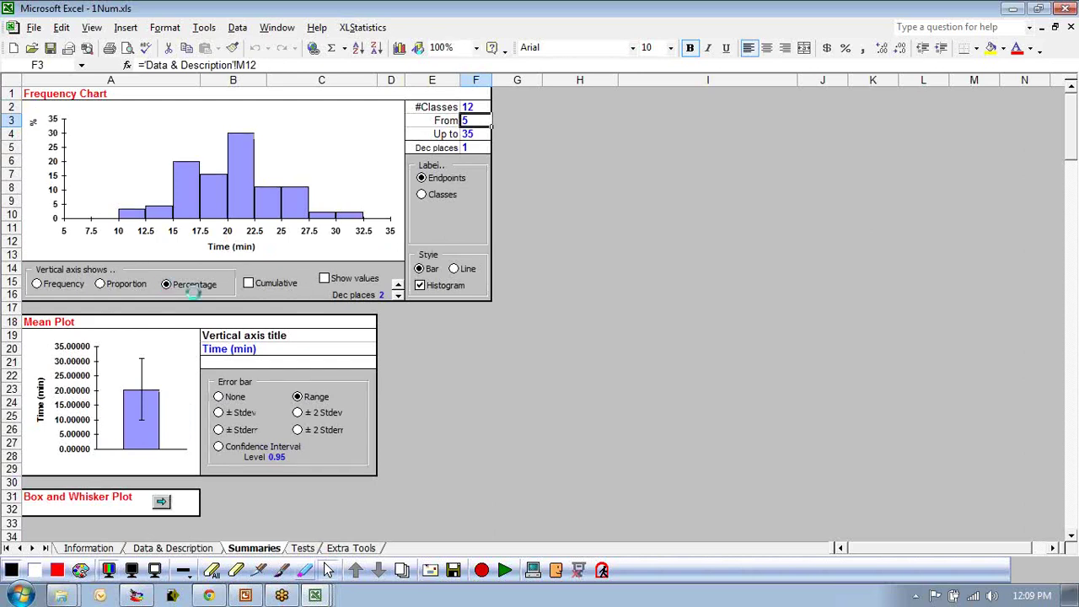
left_click(326, 279)
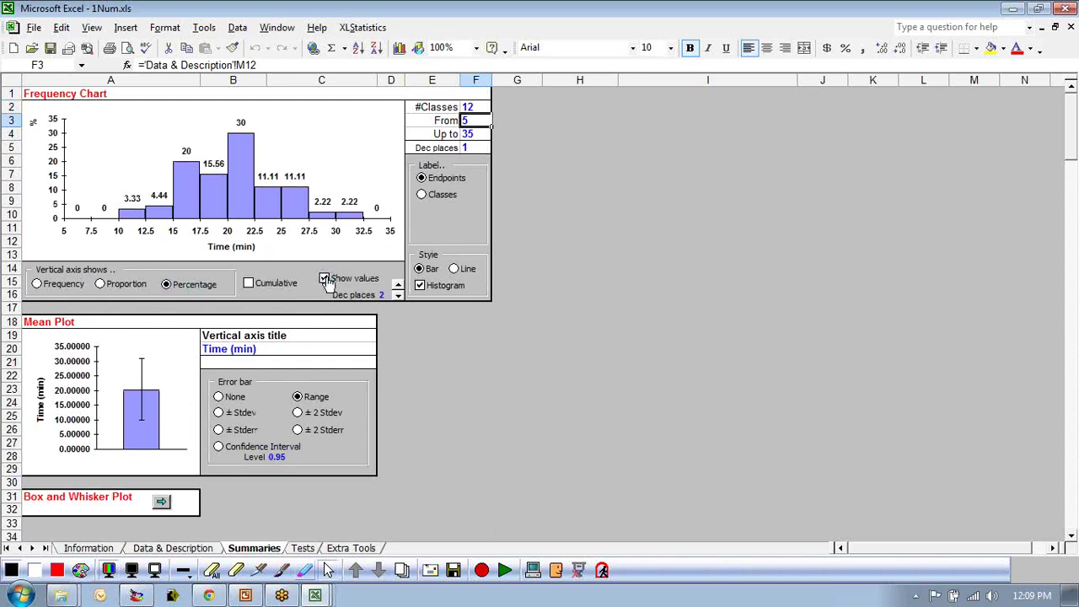
left_click(398, 299)
left_click(398, 299)
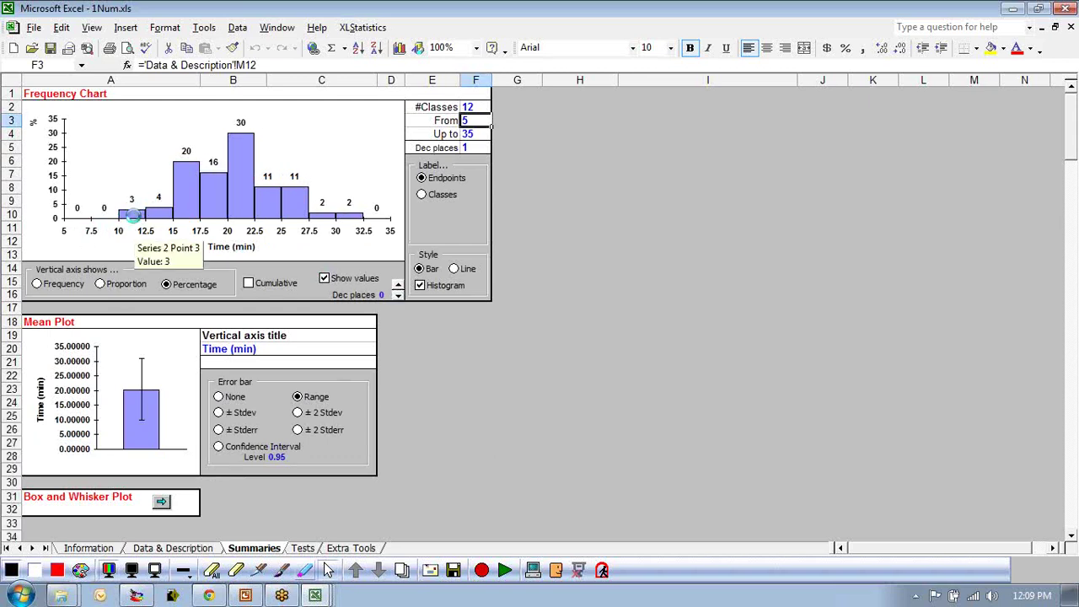
left_click(134, 222)
left_click(177, 218)
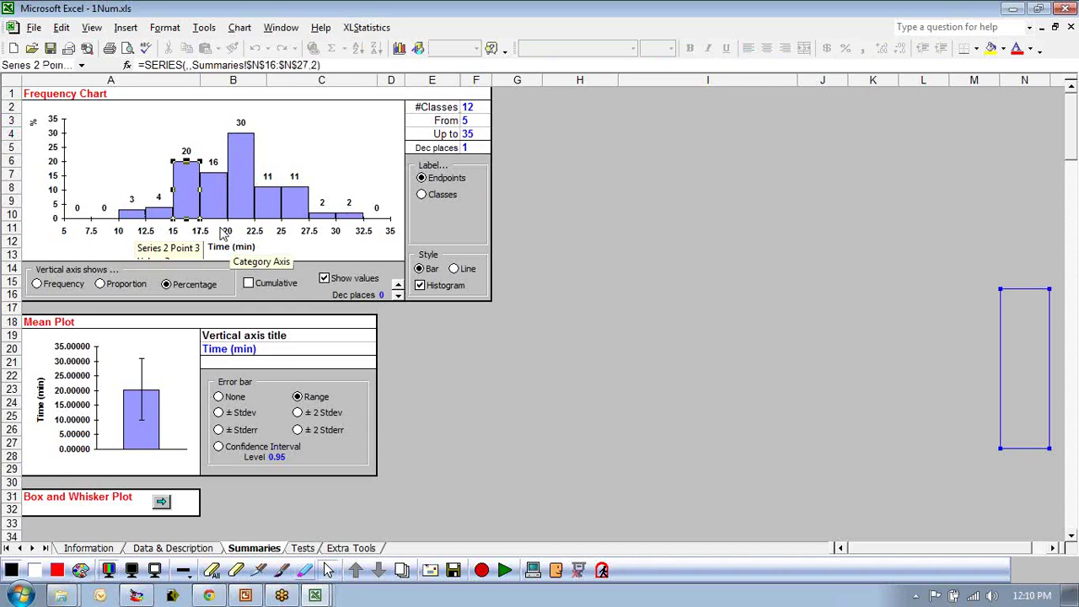
Set the frequency chart's range from 0 up to 36 minutes.
left_click(471, 135)
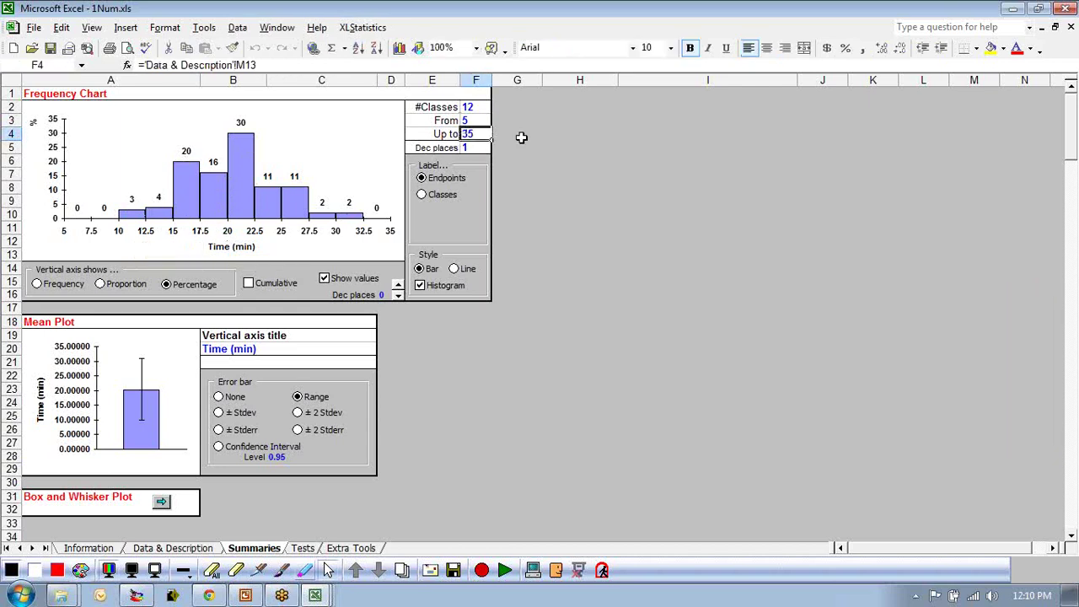
left_click(471, 122)
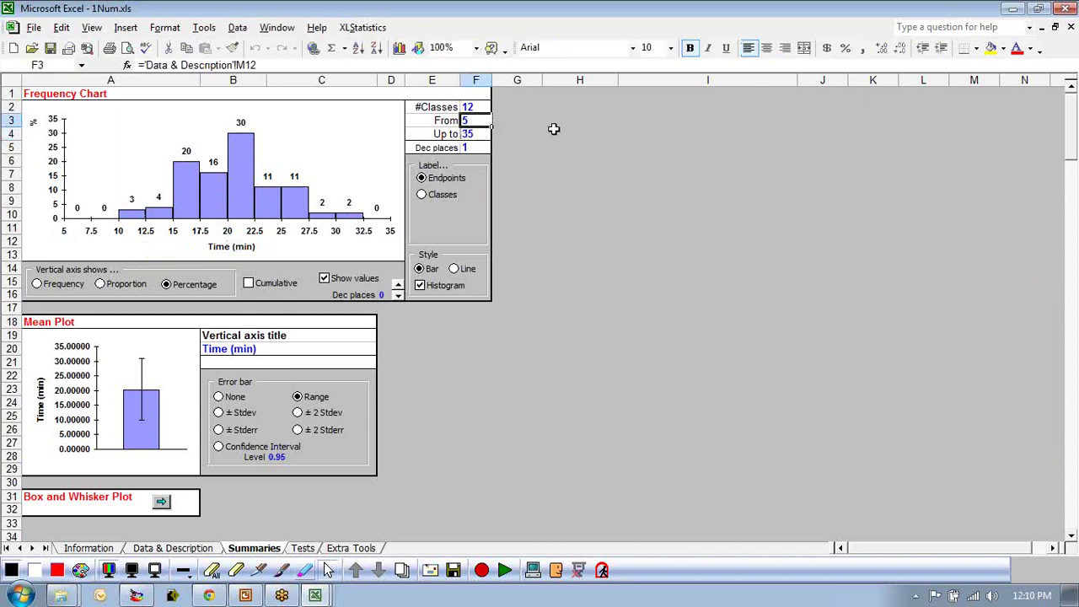
type("0")
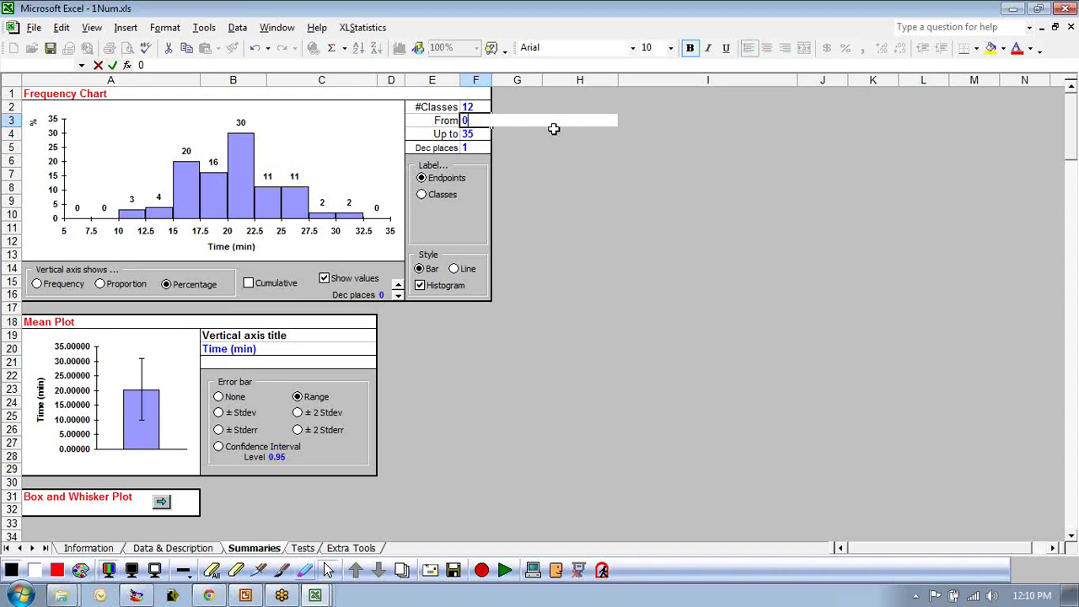
key("Return")
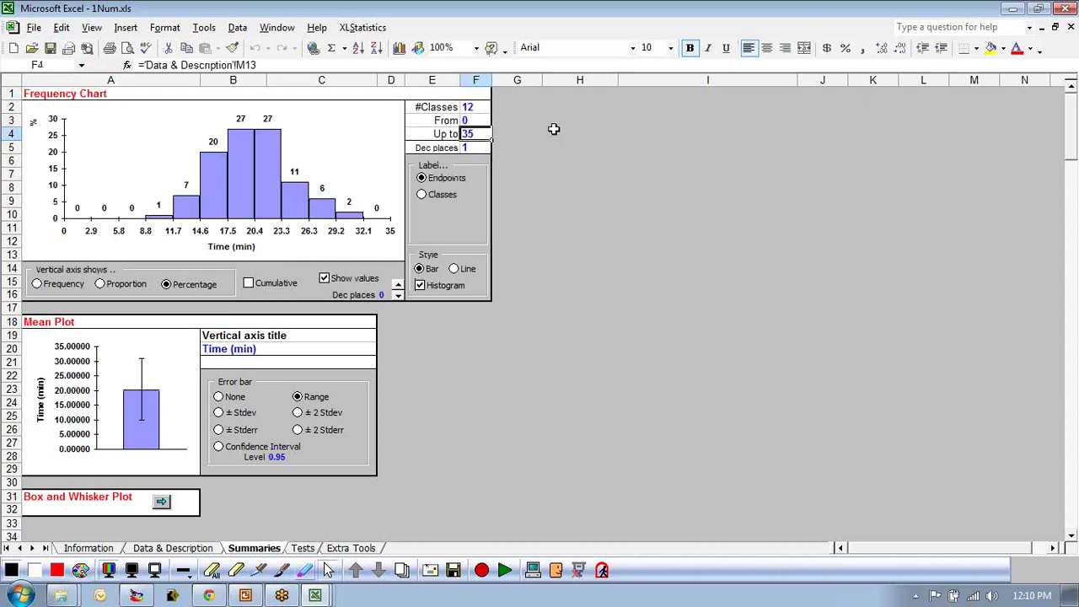
type("36")
key("Return")
Reduce the frequency chart to 2 classes so the bars split at the 18-minute specification.
key("Up")
key("Up")
key("Up")
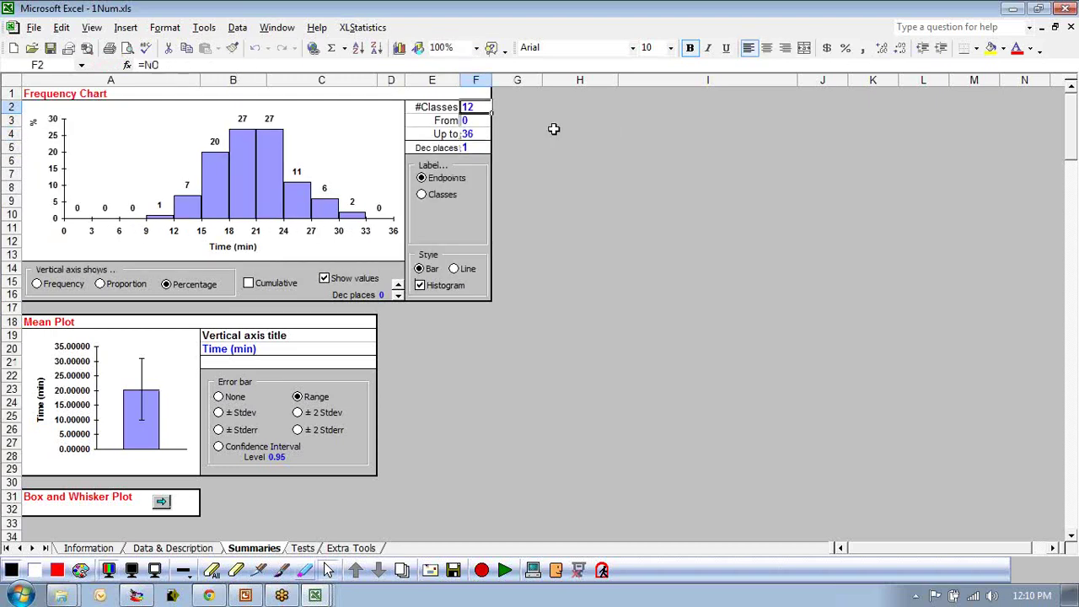
type("2")
key("Return")
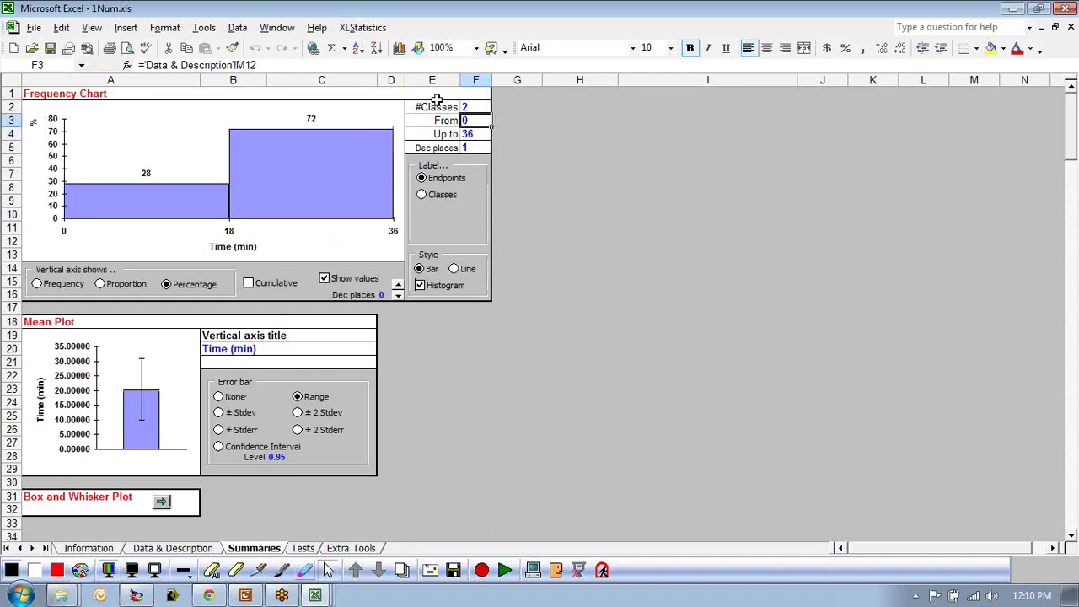
left_click(696, 236)
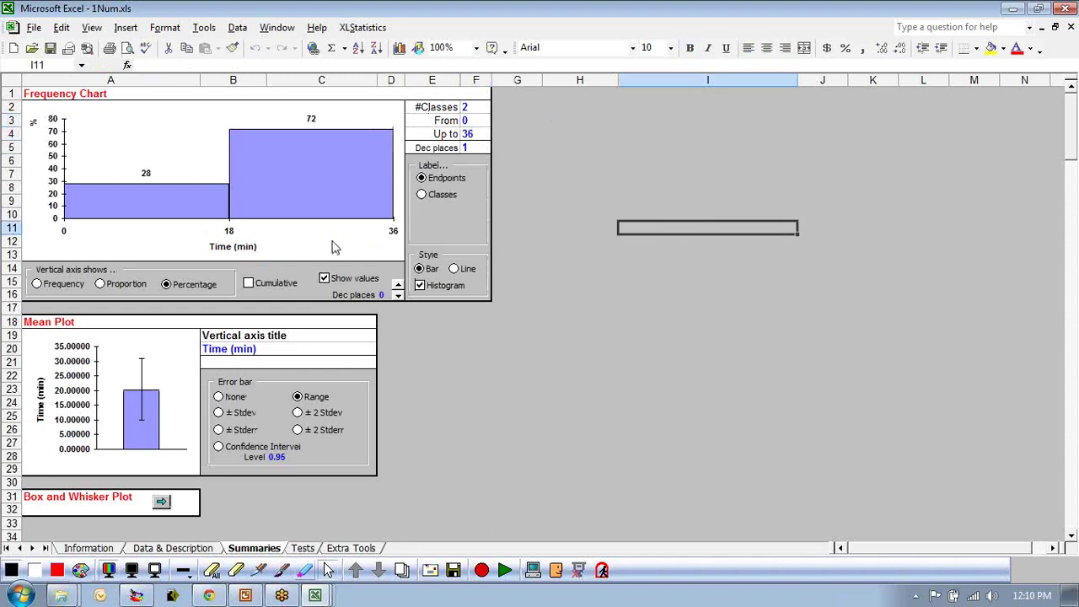
Fill only the 18-to-36-minute bar of the frequency chart with yellow.
left_click(146, 213)
left_click(324, 189)
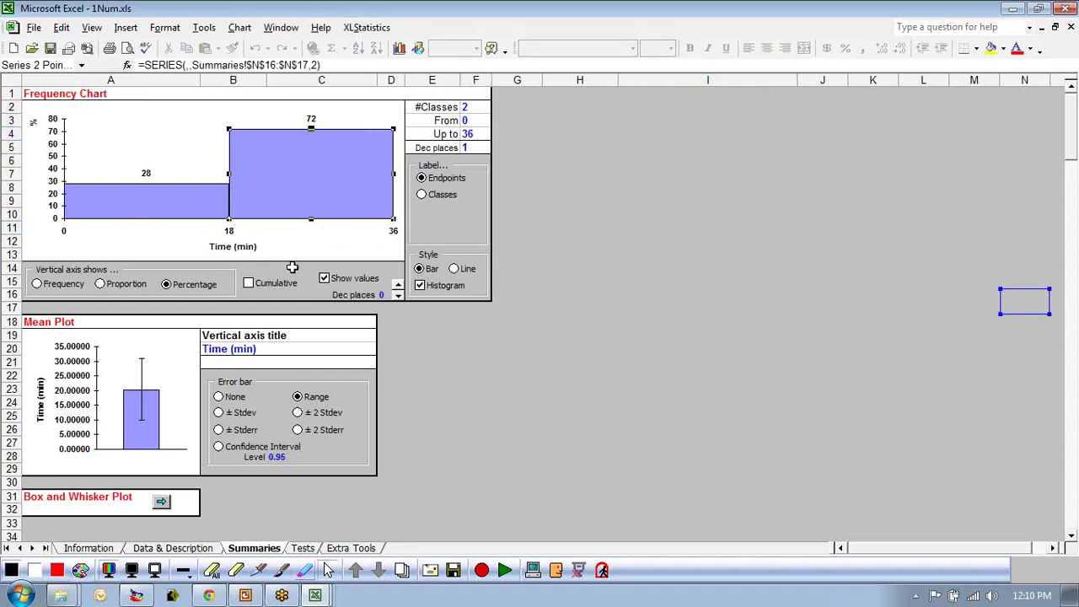
mouse_move(294, 192)
left_click(991, 48)
Try a yellow fill on the whole bar series of the frequency chart, and undo that fill.
left_click(332, 173)
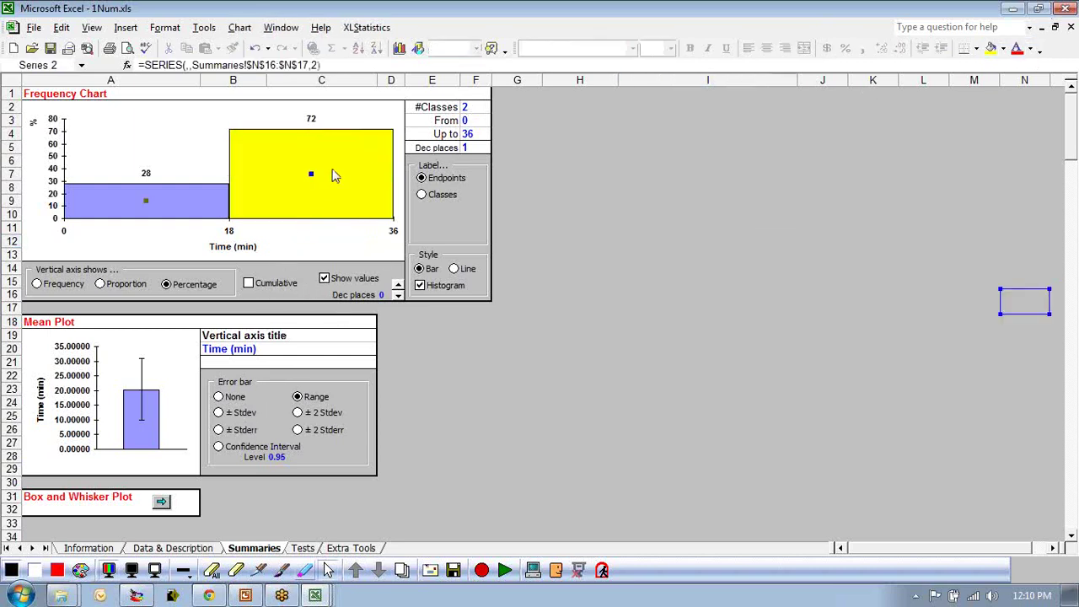
left_click(993, 49)
left_click(1004, 49)
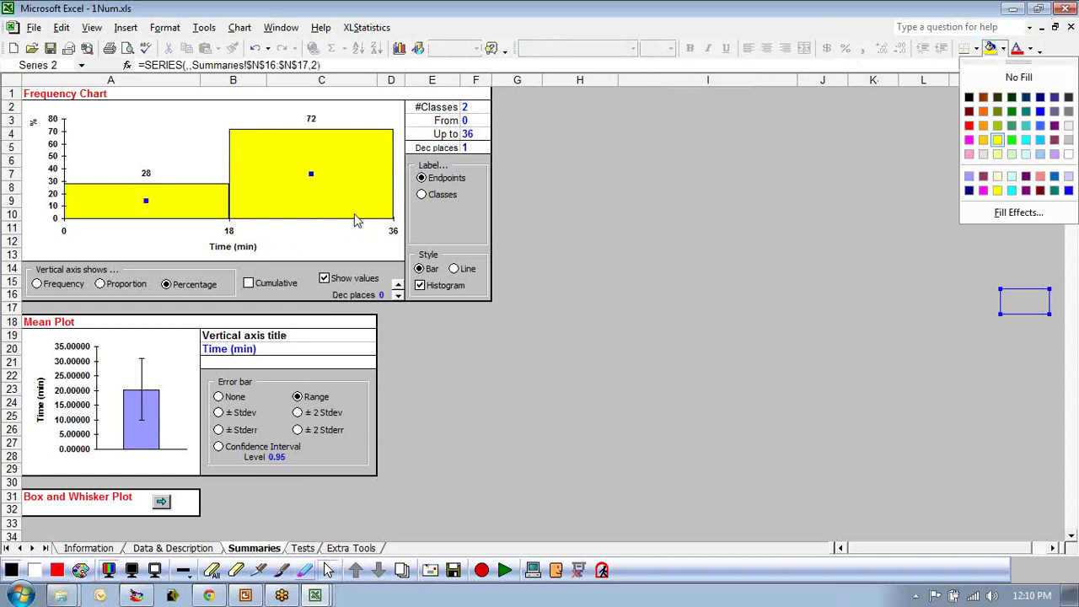
left_click(84, 207)
left_click(255, 48)
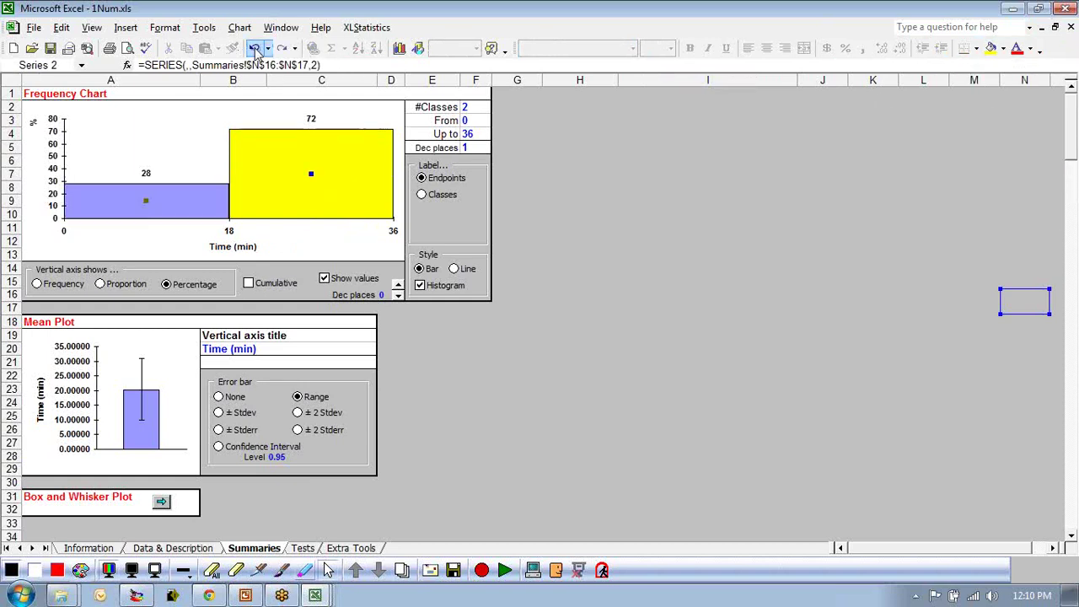
Select the 18-to-36-minute bar alone and fill it with red.
left_click(277, 171)
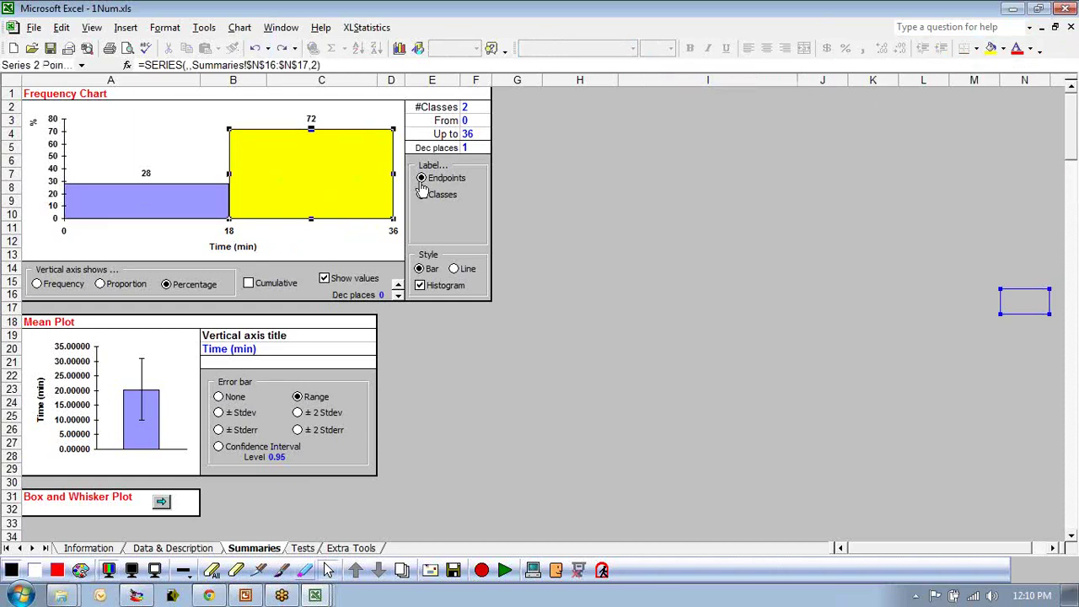
left_click(1004, 49)
left_click(976, 129)
left_click(860, 223)
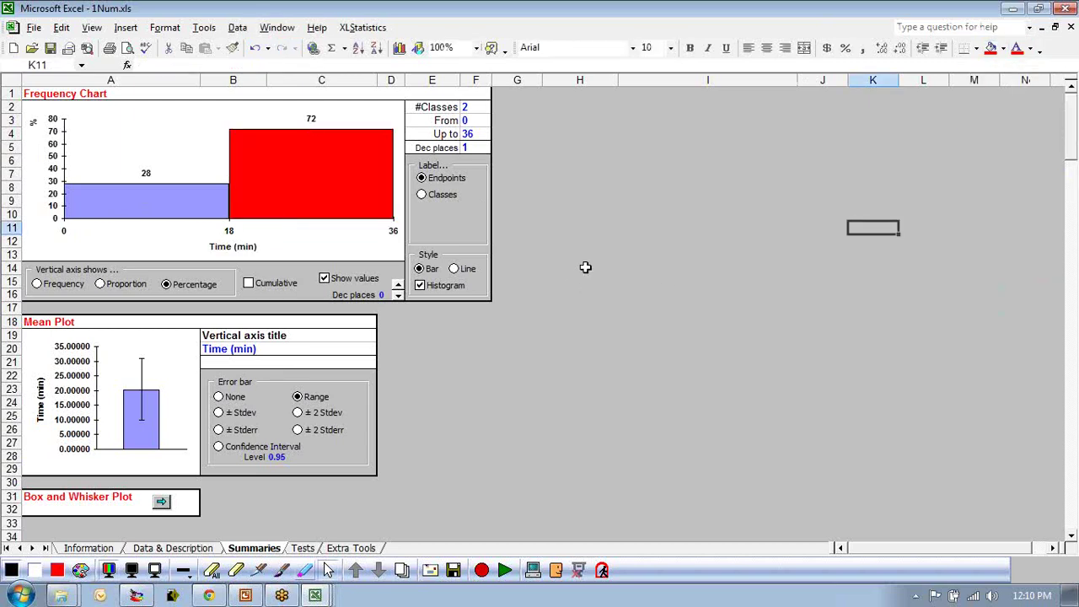
left_click(371, 194)
left_click(330, 217)
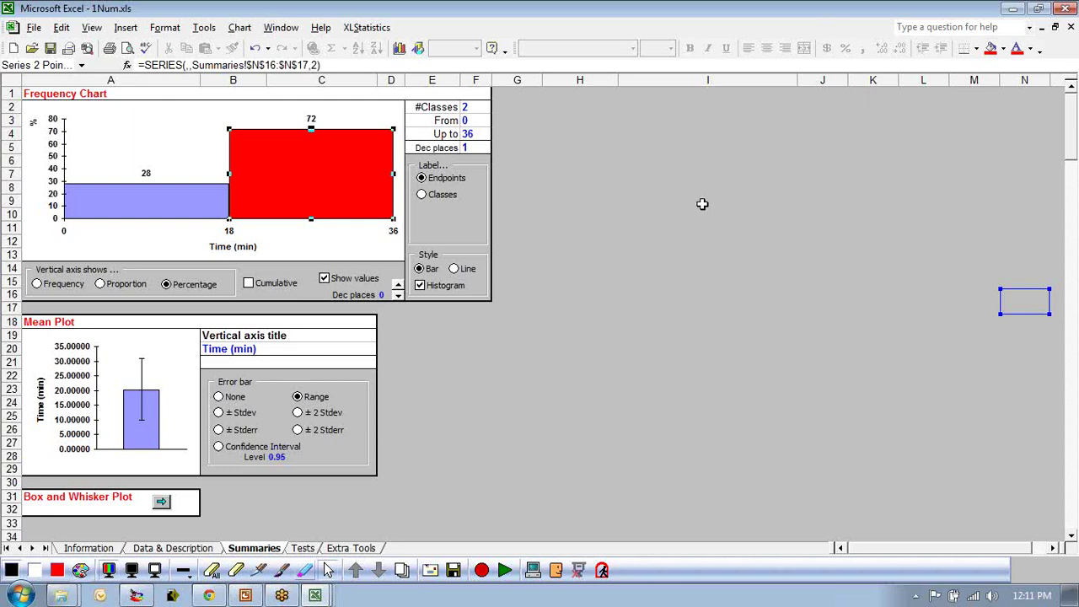
left_click(842, 253)
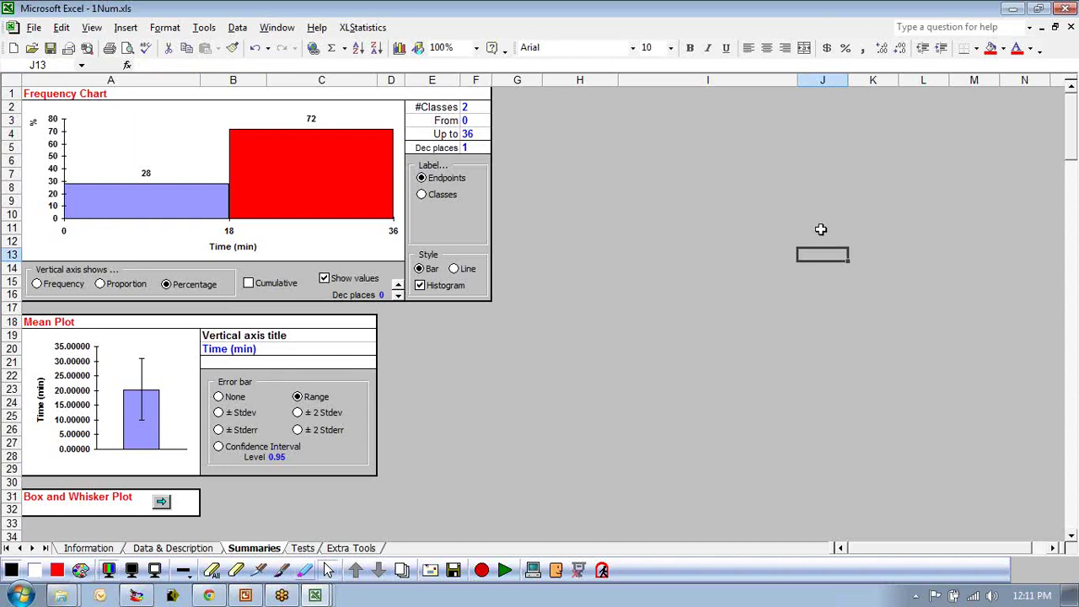
left_click(850, 148)
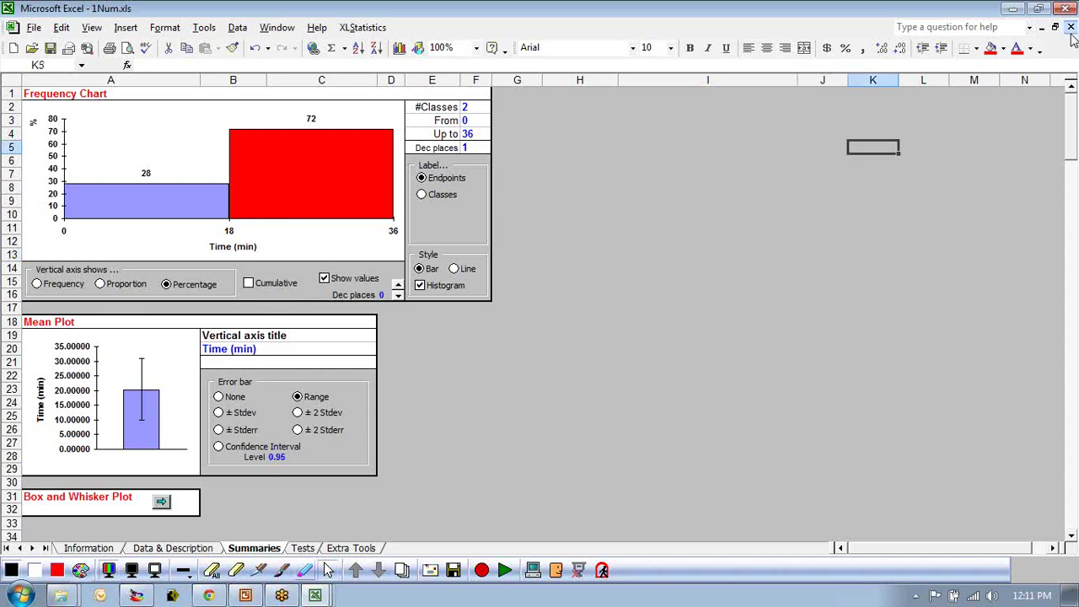
left_click(959, 143)
Switch to 00 Week 3.ppt in PowerPoint and review the DMV example's VOP Stability and VOC Capability slides full screen.
left_click(246, 595)
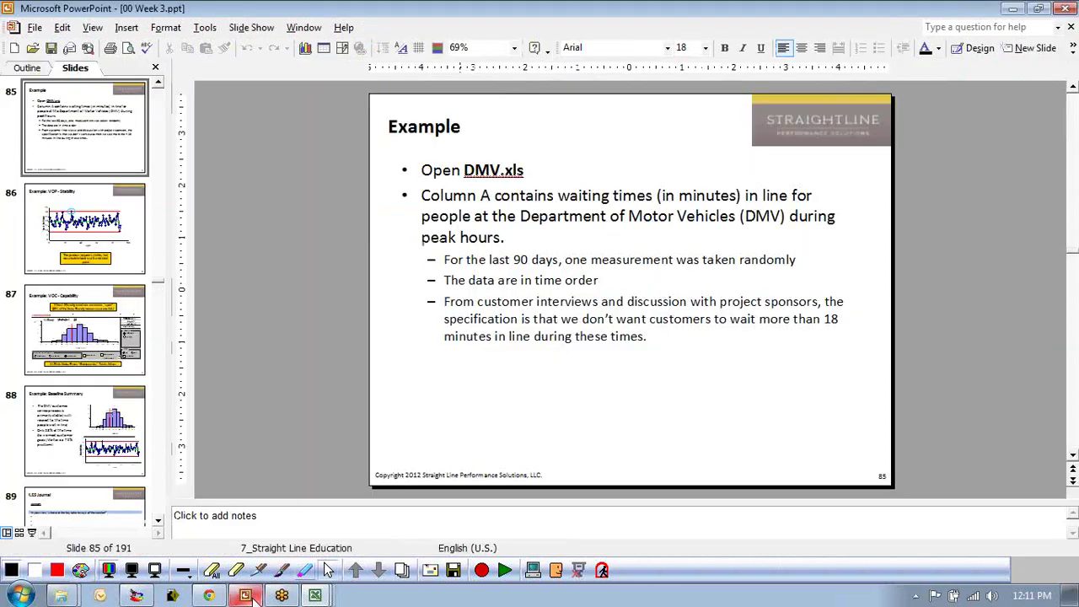
left_click(32, 532)
key("Right")
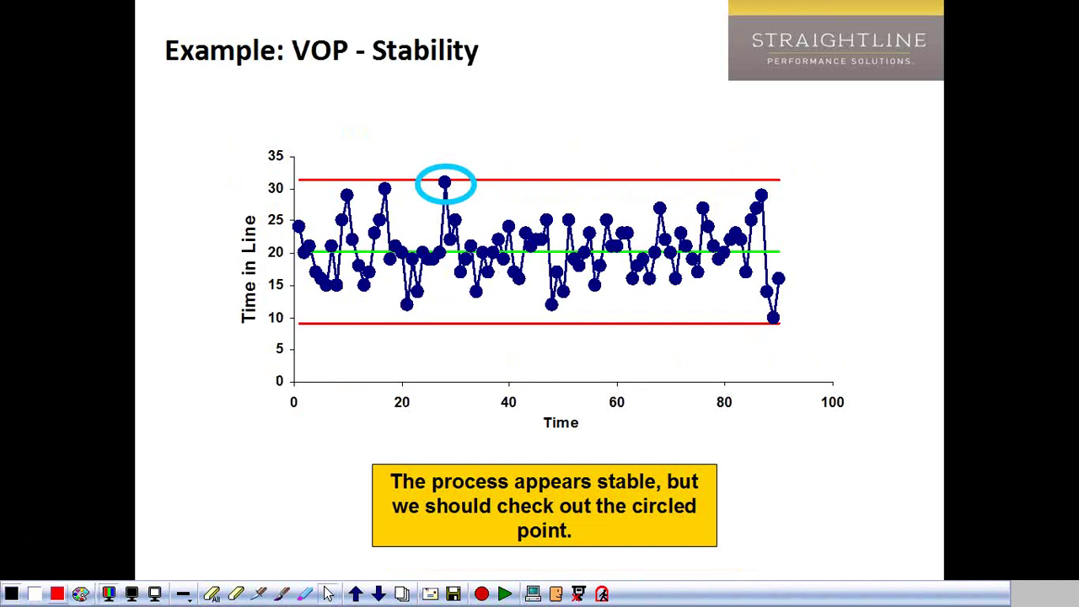
key("Right")
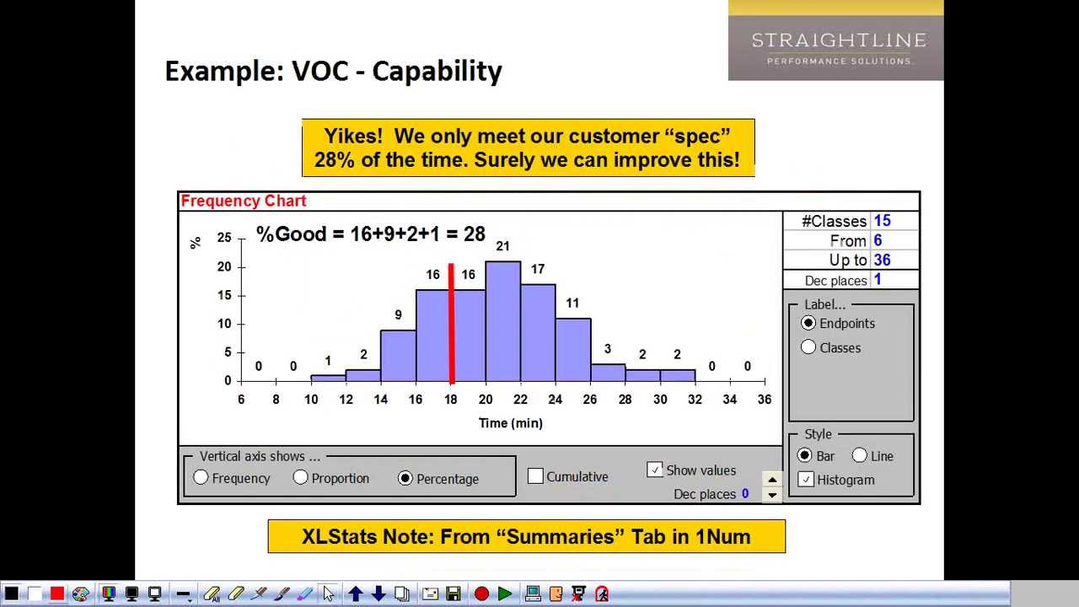
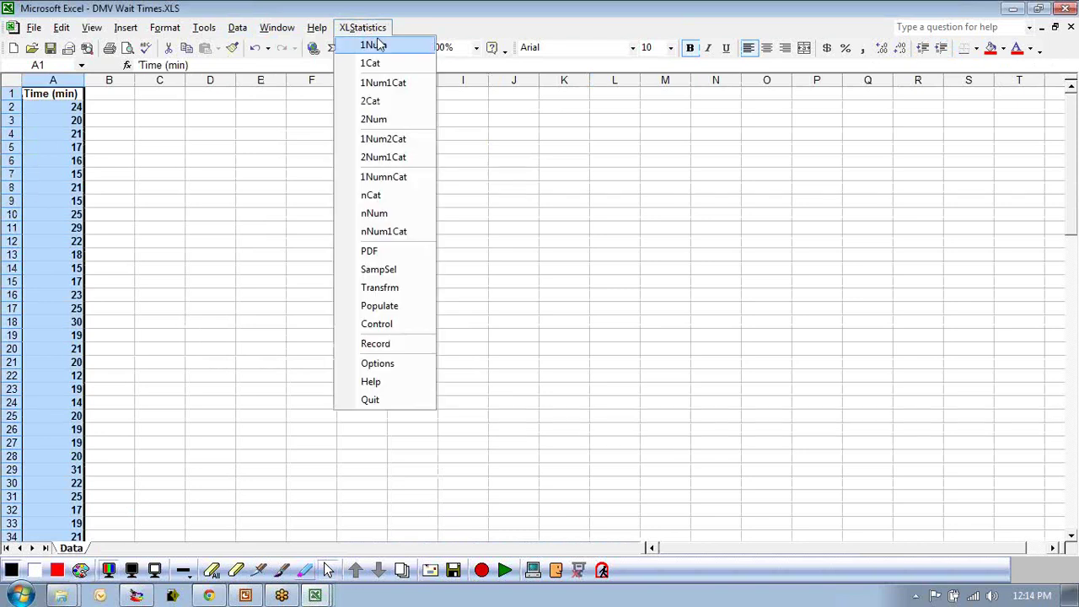
Run the 1Num analysis on the Time (min) column and close its workbook without saving.
left_click(389, 237)
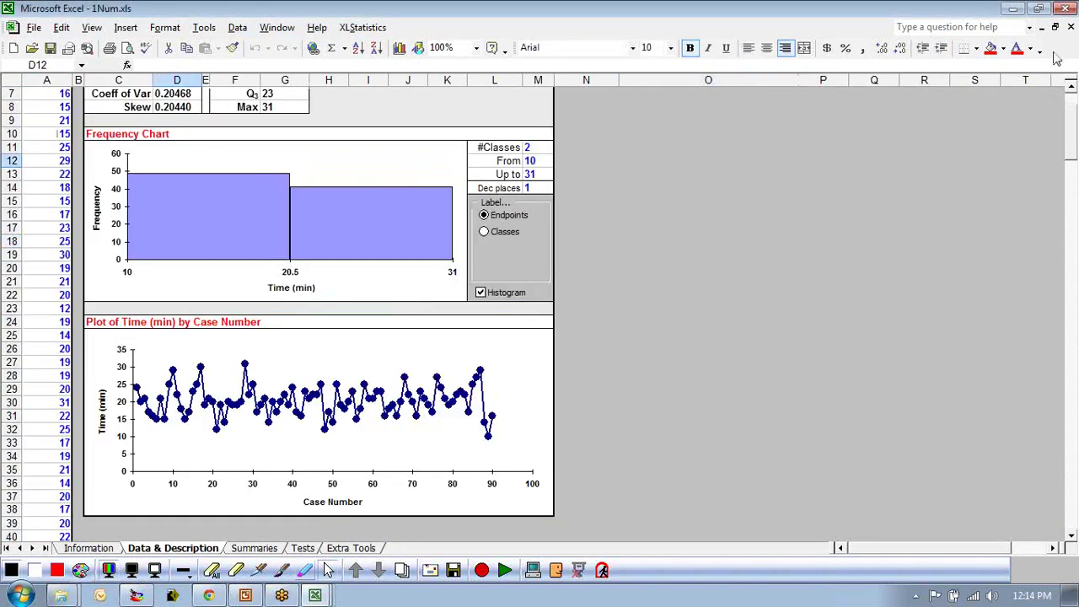
left_click(1070, 27)
left_click(544, 326)
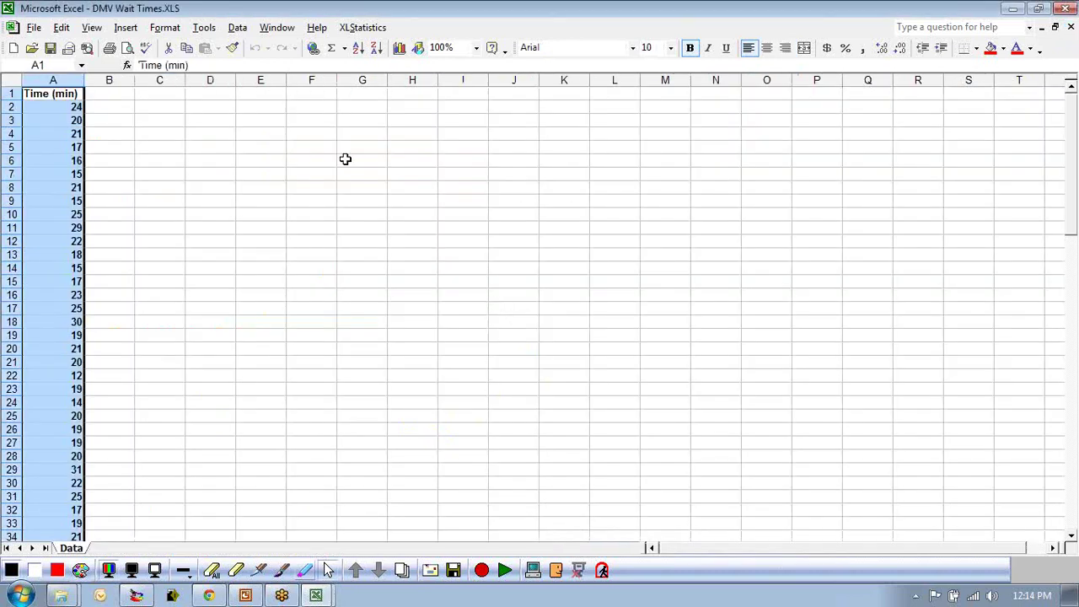
Run the XLStatistics 1Num analysis on the Time (min) column again and open its Summaries sheet.
left_click(363, 27)
left_click(373, 43)
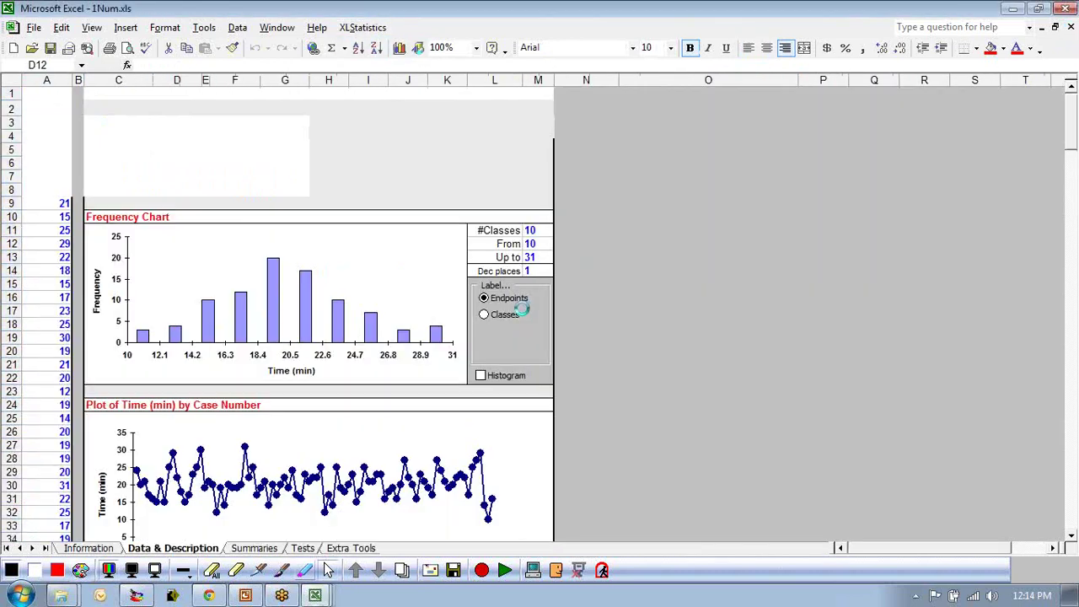
left_click(681, 330)
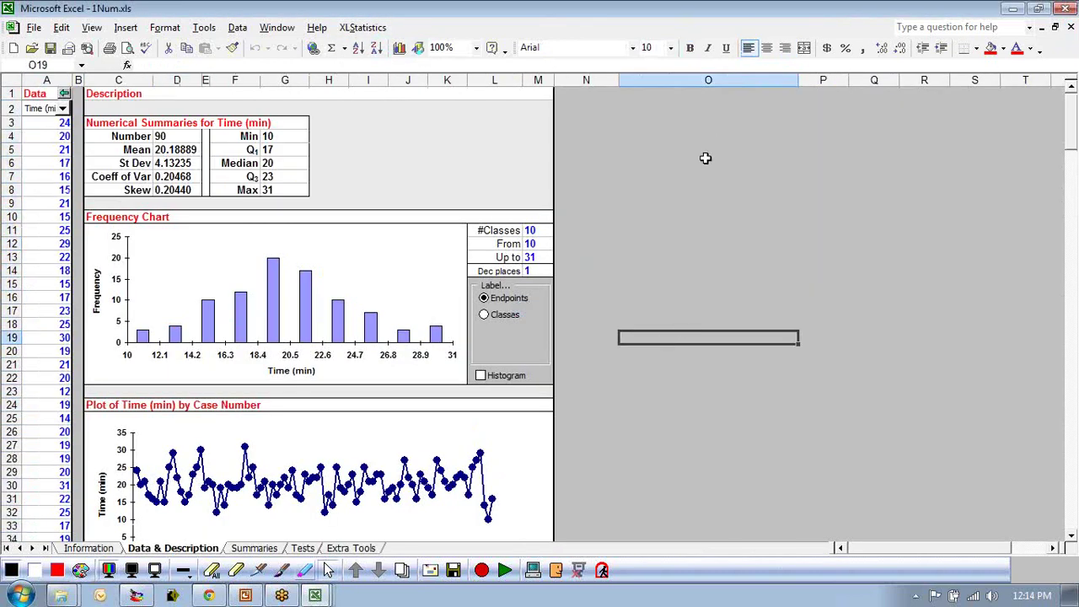
left_click(253, 549)
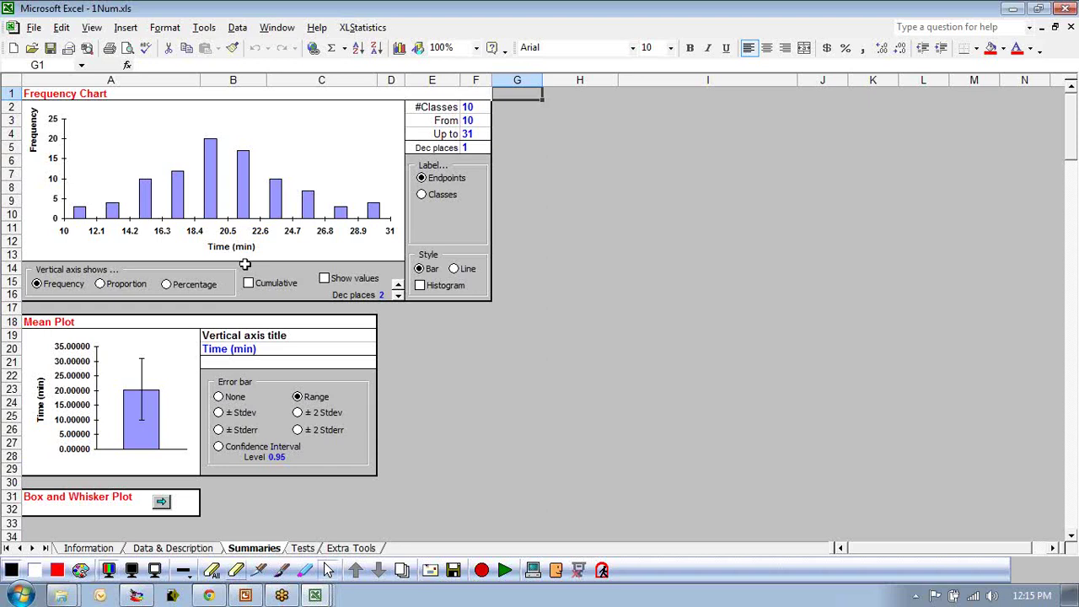
Switch the frequency chart's vertical axis to percentage and show the bar values with 0 decimal places.
left_click(167, 284)
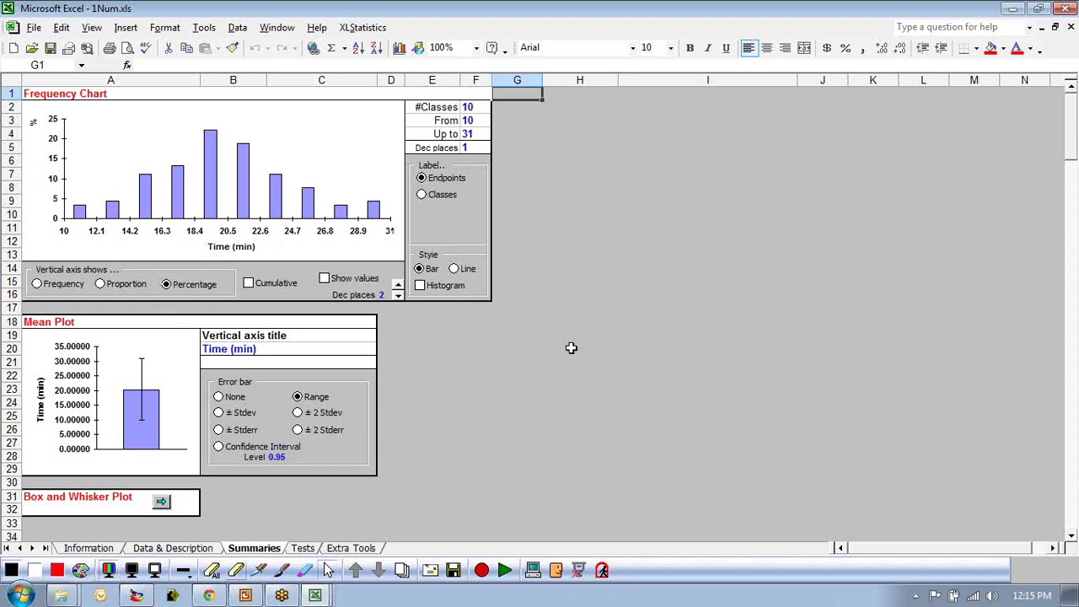
left_click(670, 385)
scroll(672, 398, "up", 1)
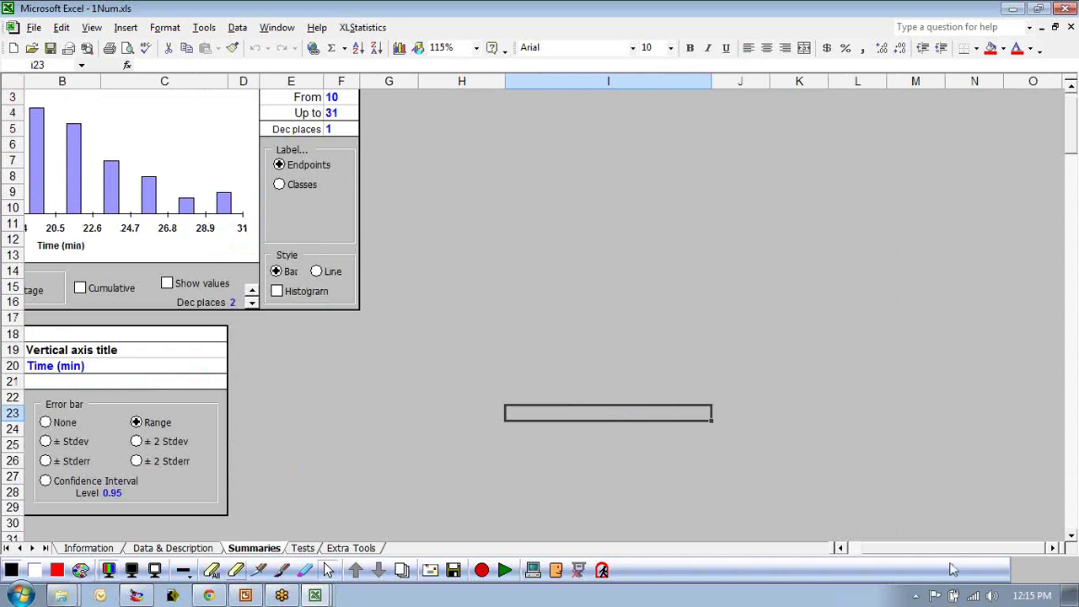
left_click(922, 549)
scroll(714, 396, "up", 1)
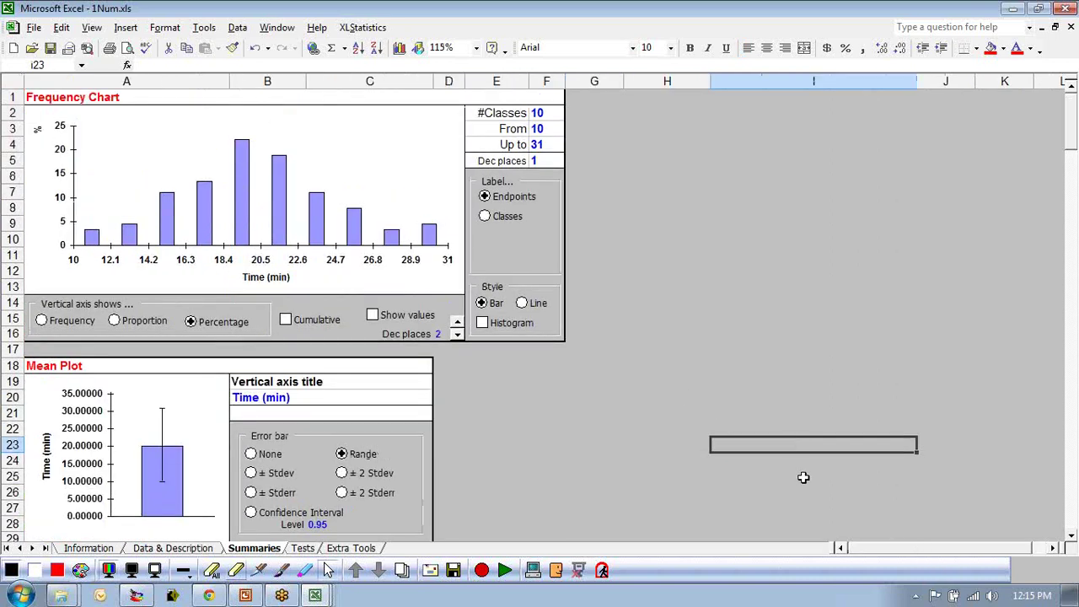
scroll(681, 397, "up", 1)
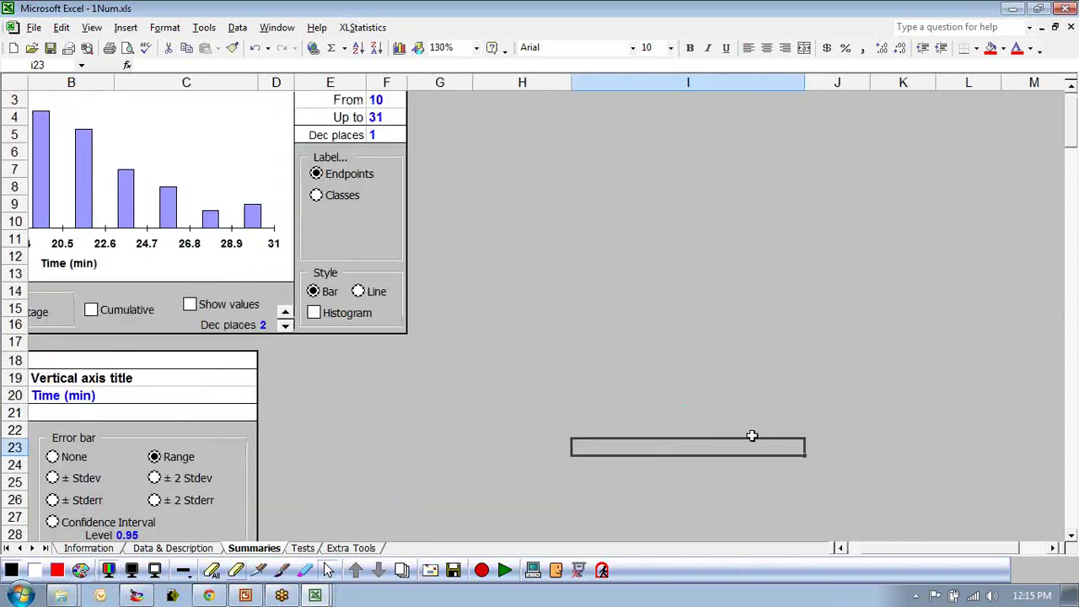
left_click(860, 549)
scroll(791, 440, "up", 1)
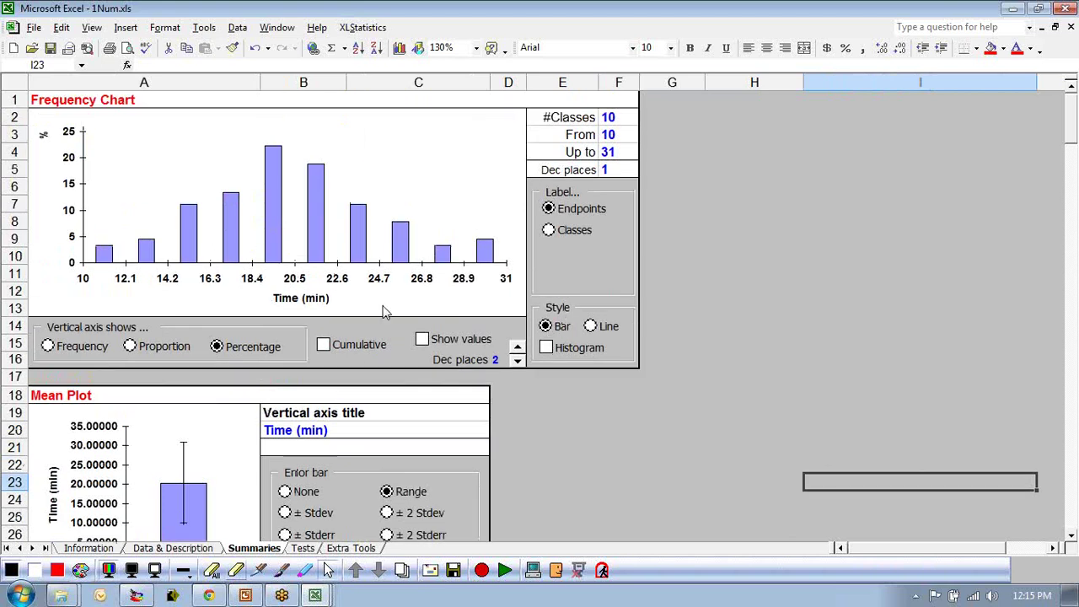
left_click(423, 340)
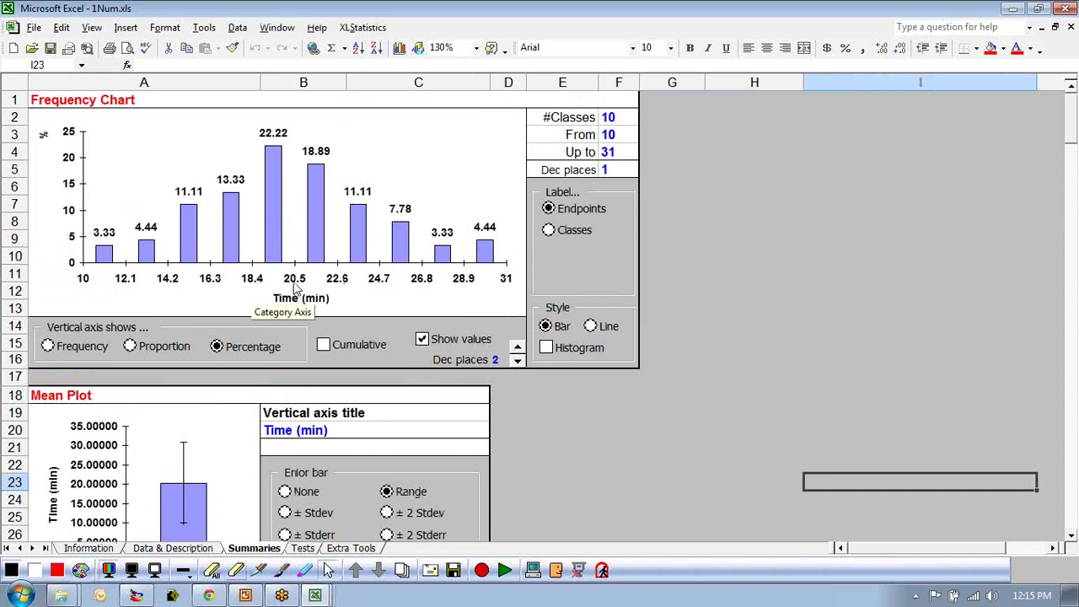
left_click(518, 361)
left_click(517, 362)
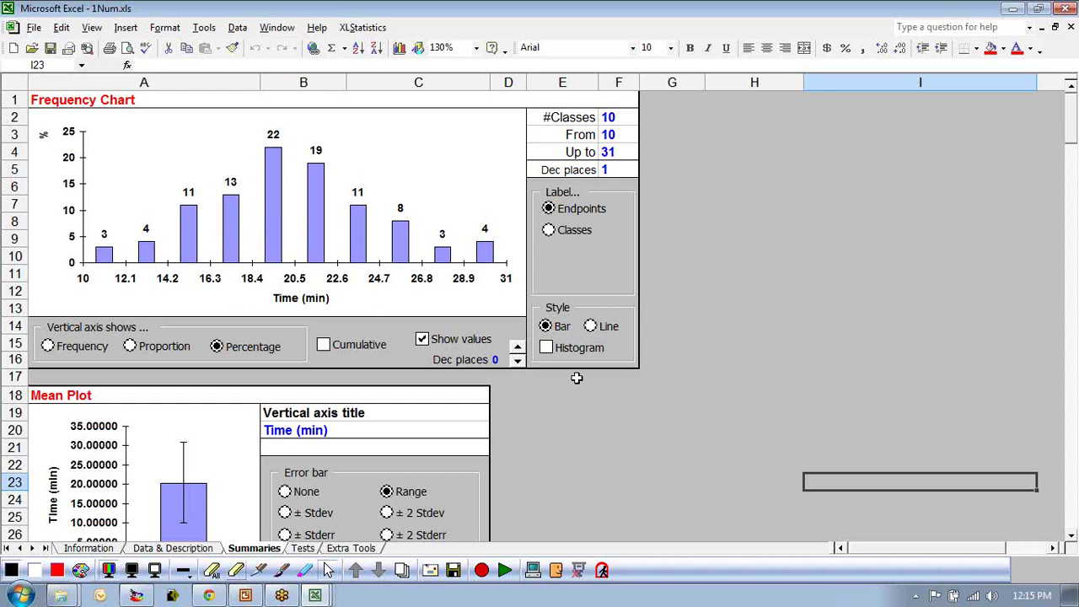
Set the frequency chart's range to run from 0 up to 36.
left_click(609, 151)
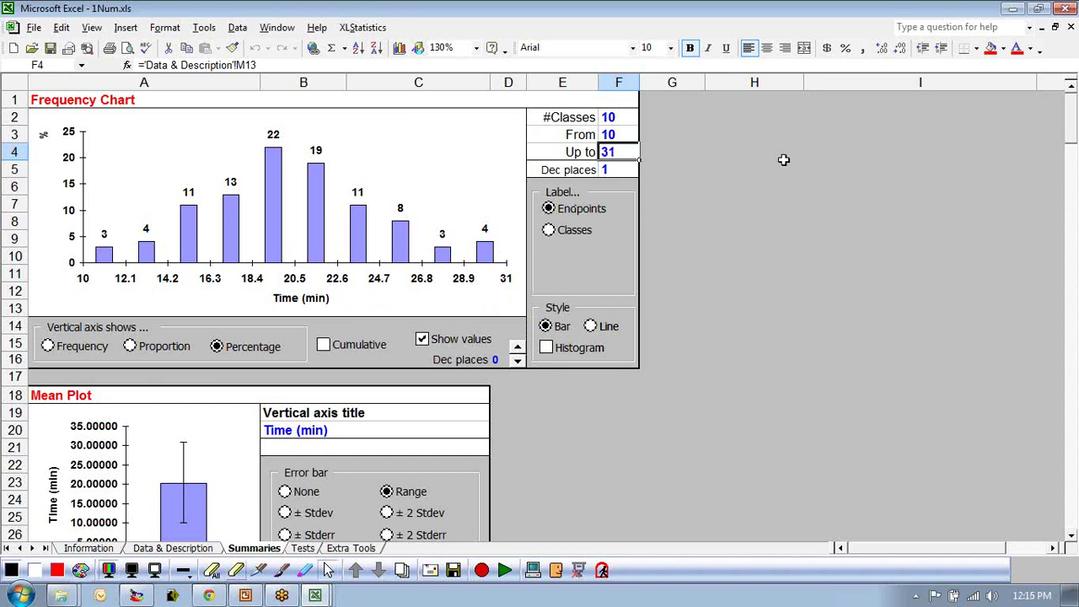
type("36")
key("Return")
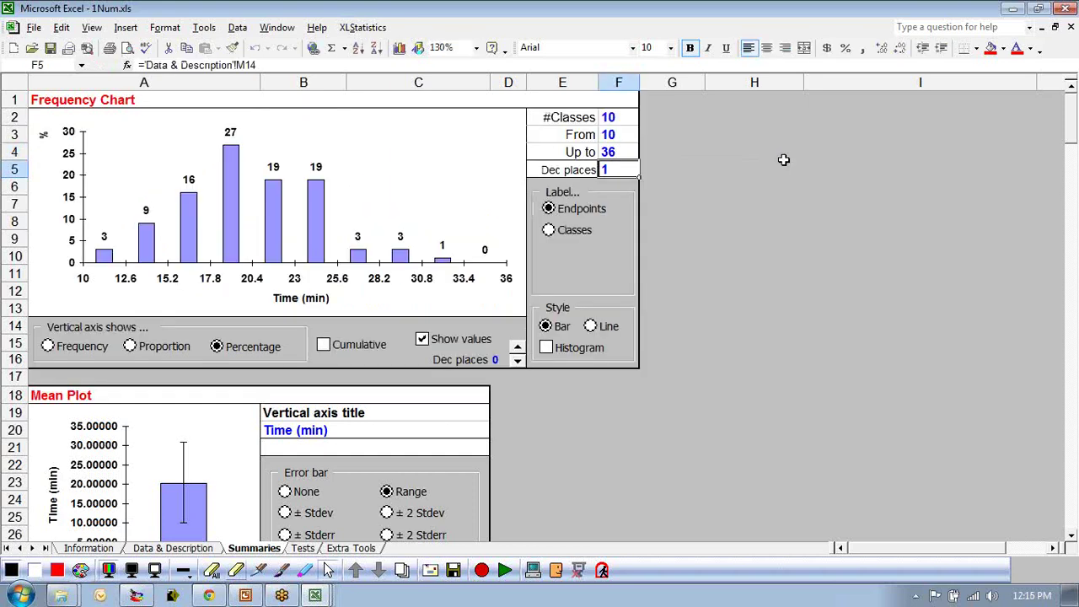
key("Up")
key("Up")
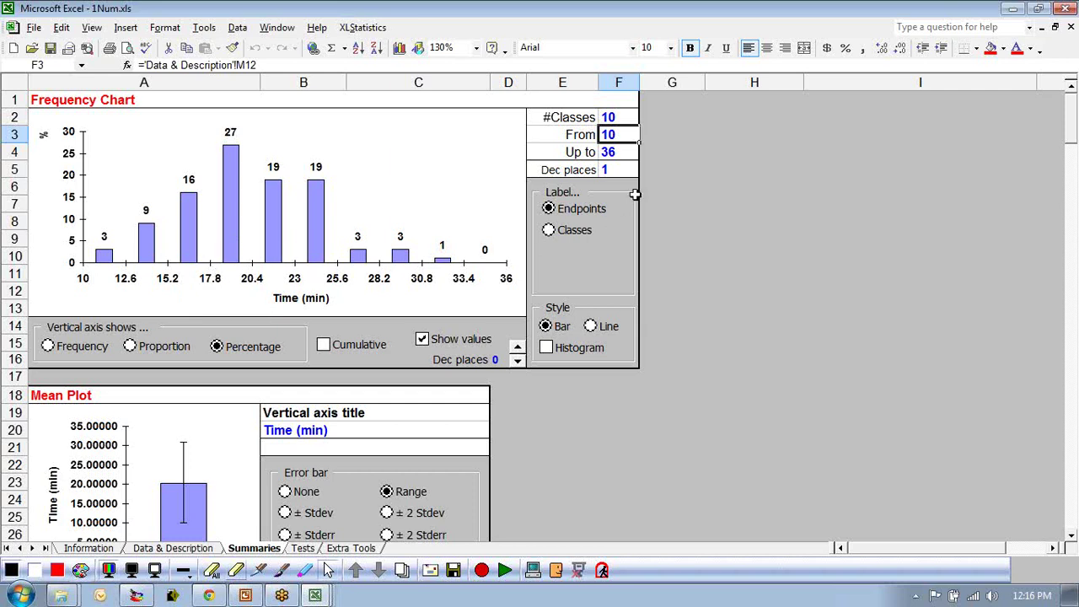
type("0")
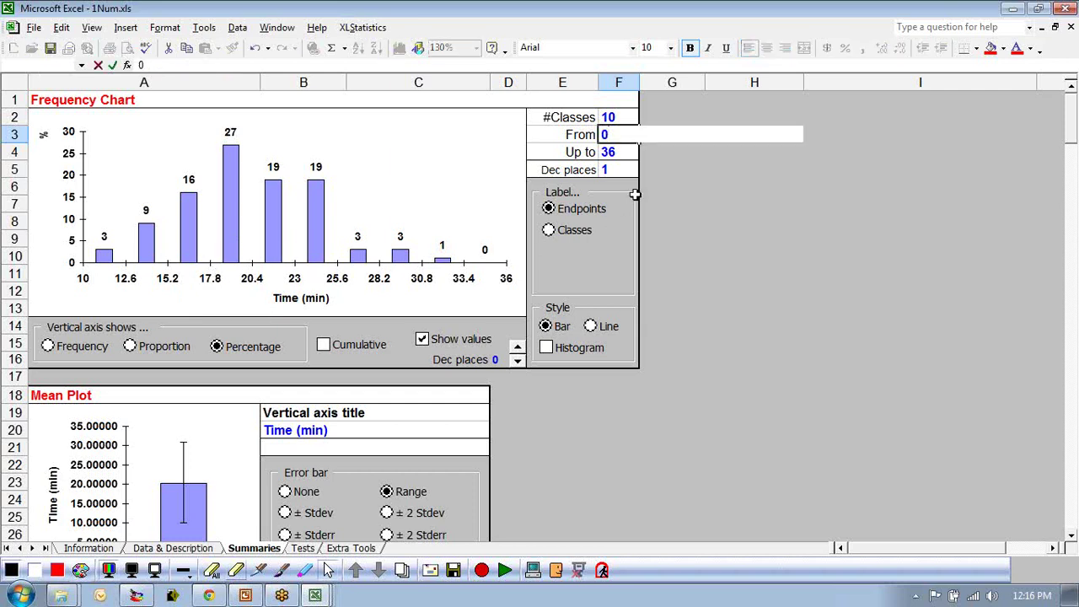
key("Return")
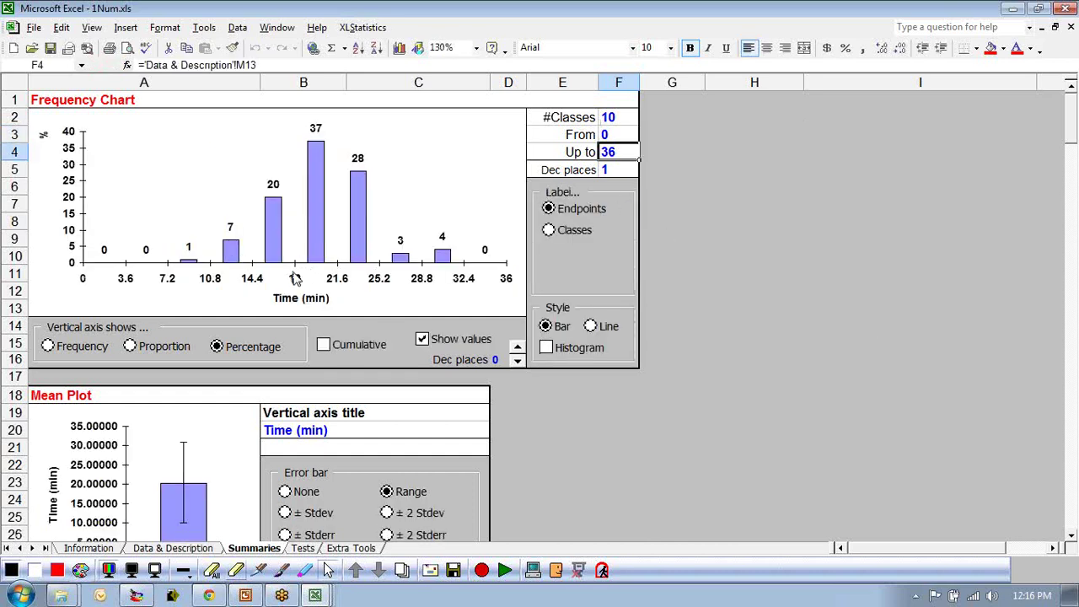
Examine the percentage labels of the bars above 18 minutes in the frequency chart.
left_click(313, 153)
left_click(315, 132)
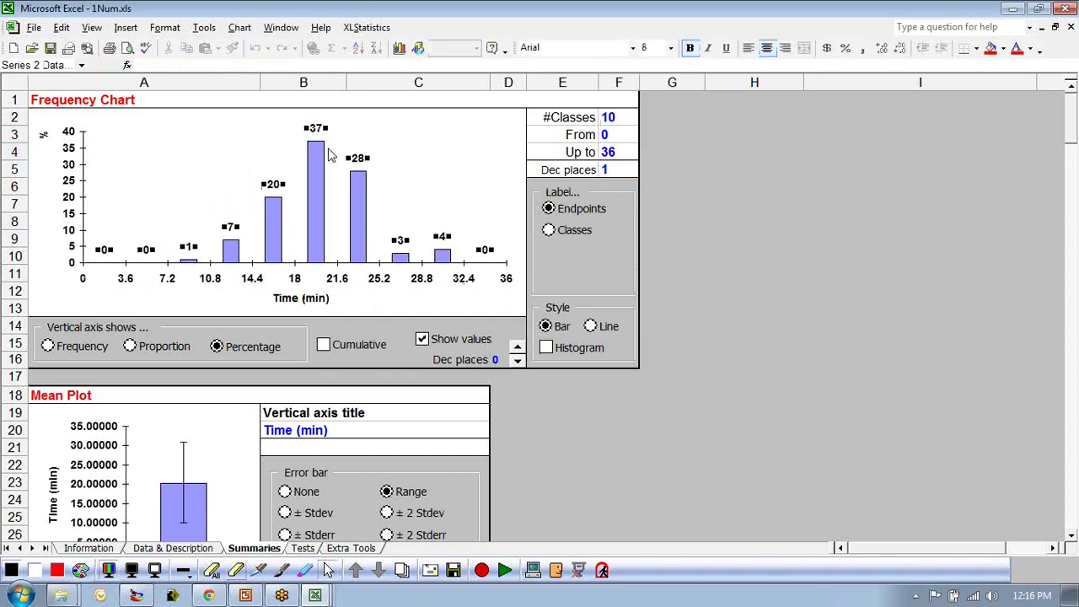
left_click(357, 158)
left_click(400, 241)
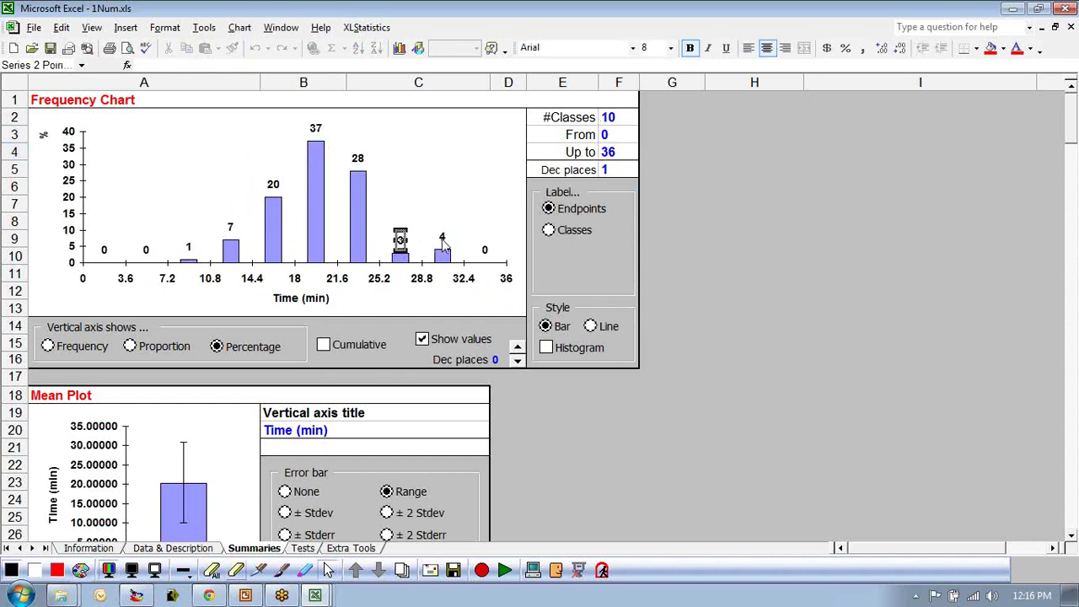
left_click(442, 240)
left_click(488, 253)
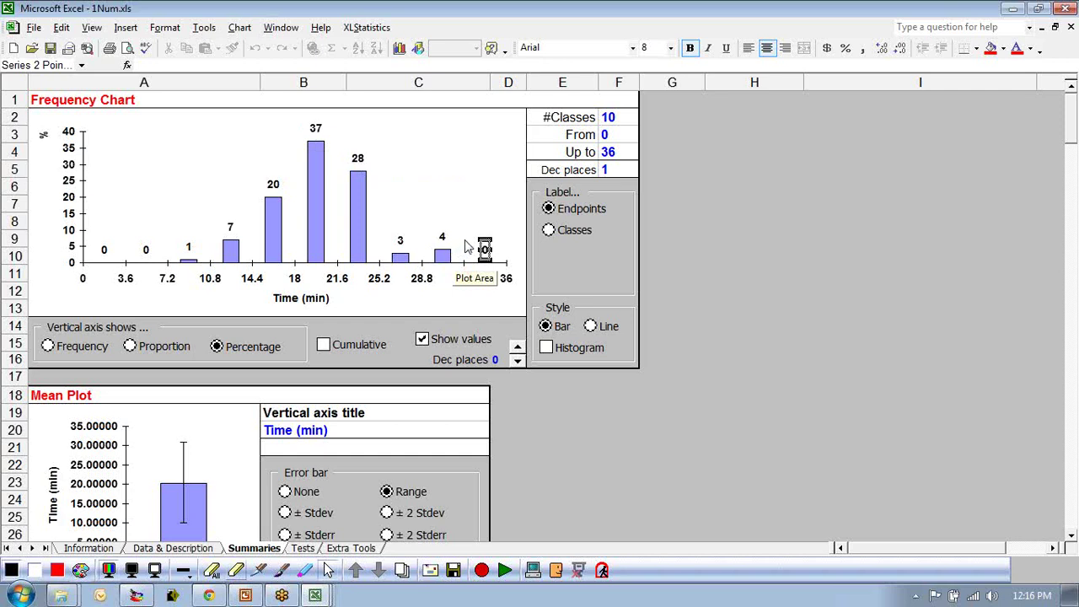
Set the frequency chart's number of classes to 2 and inspect the bars on either side of 18 minutes.
left_click(609, 116)
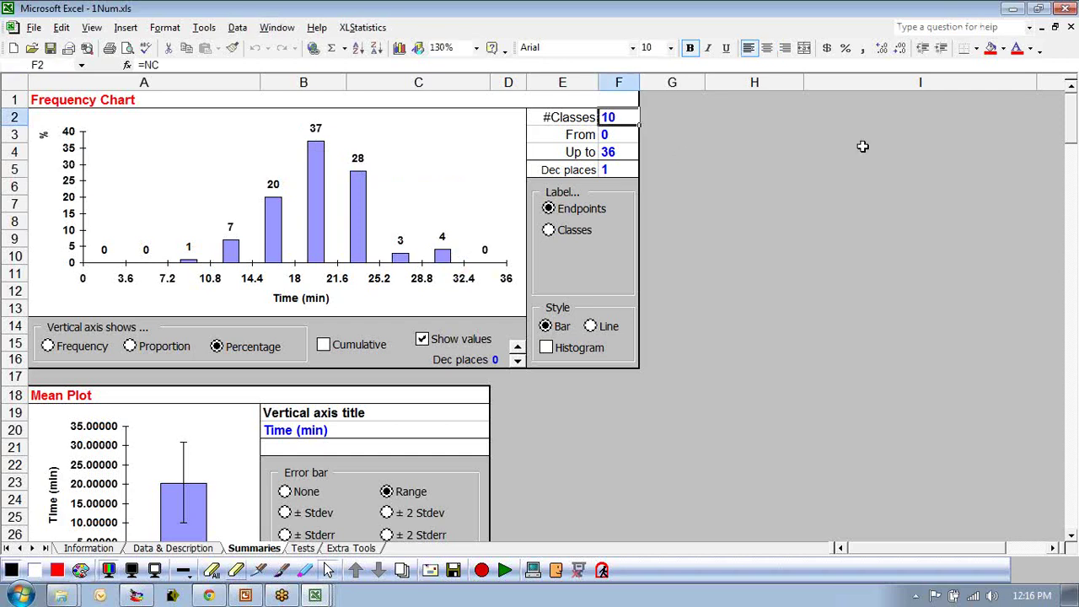
type("2")
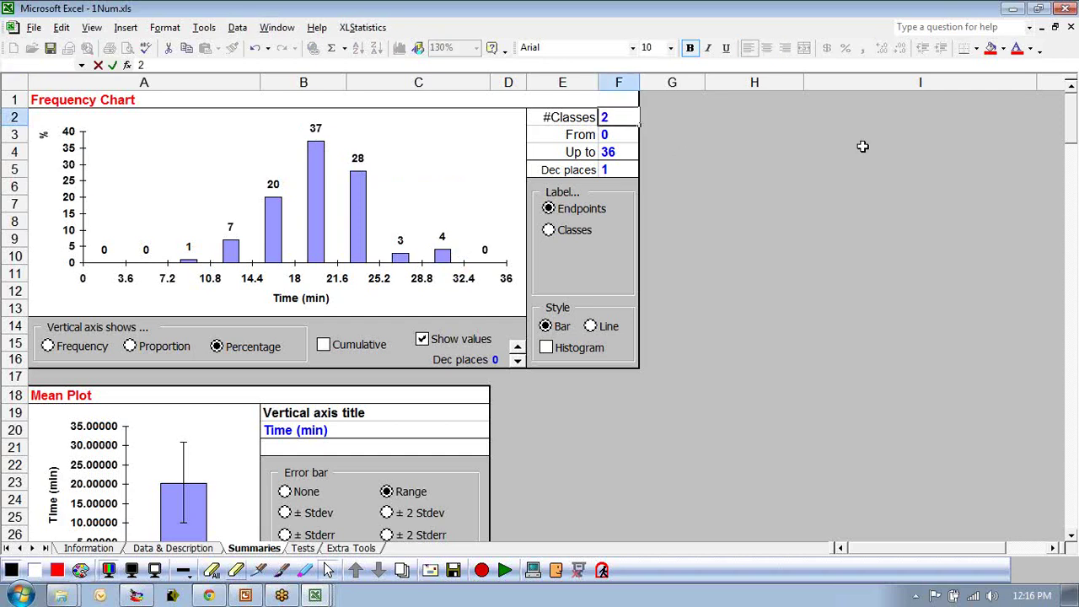
key("Return")
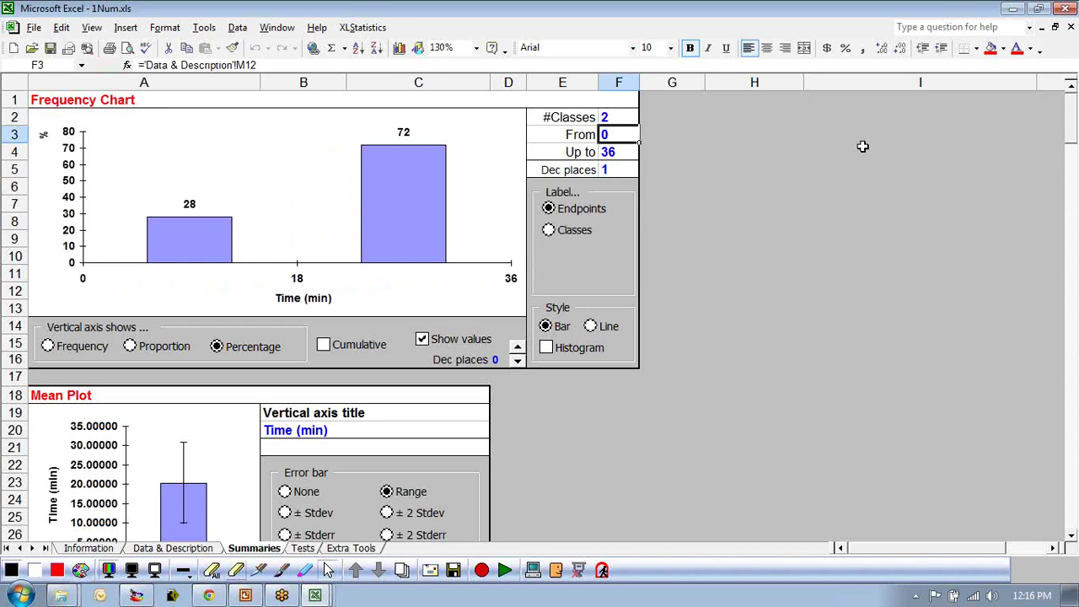
left_click(394, 217)
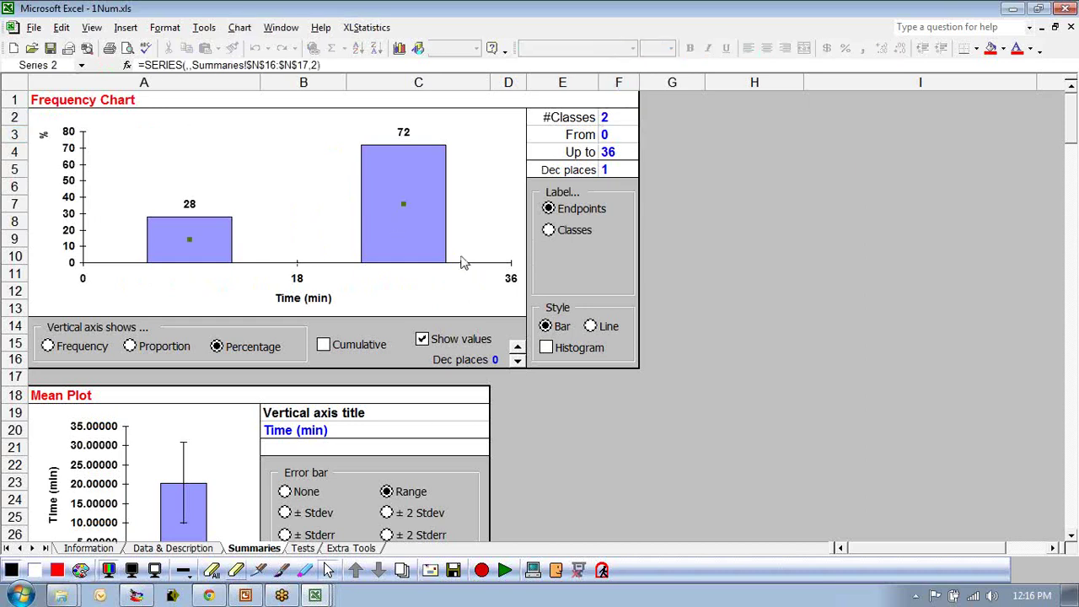
left_click(194, 260)
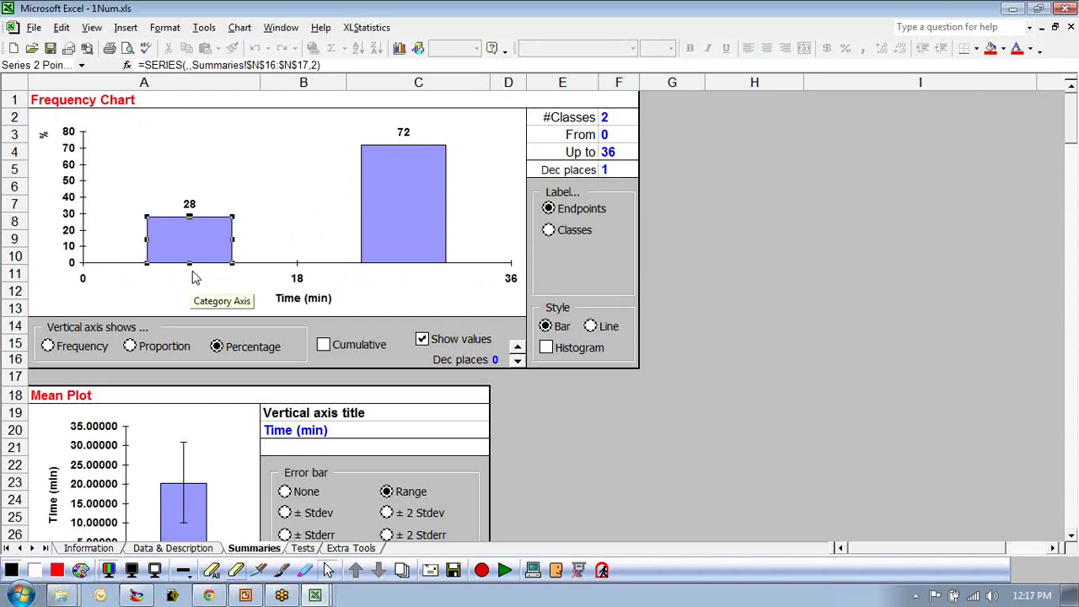
Close the 1Num analysis workbook without saving and return to the DMV Wait Times data.
left_click(1071, 27)
left_click(542, 325)
left_click(357, 292)
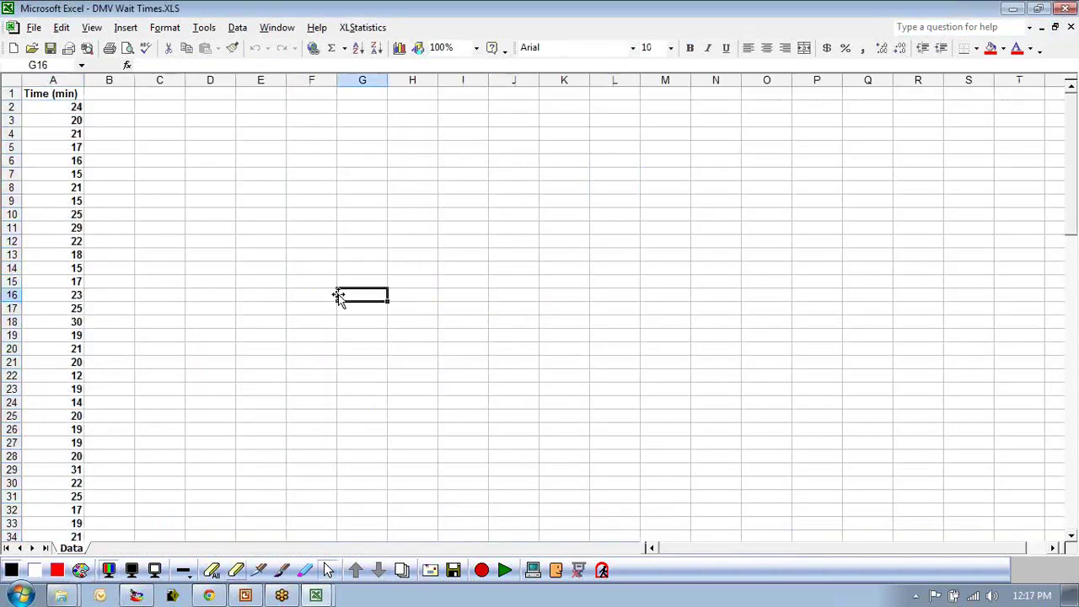
Enter 1, 1, 1 and 0 in cells B2 to B5 beside the first four wait times.
left_click(116, 120)
key("Up")
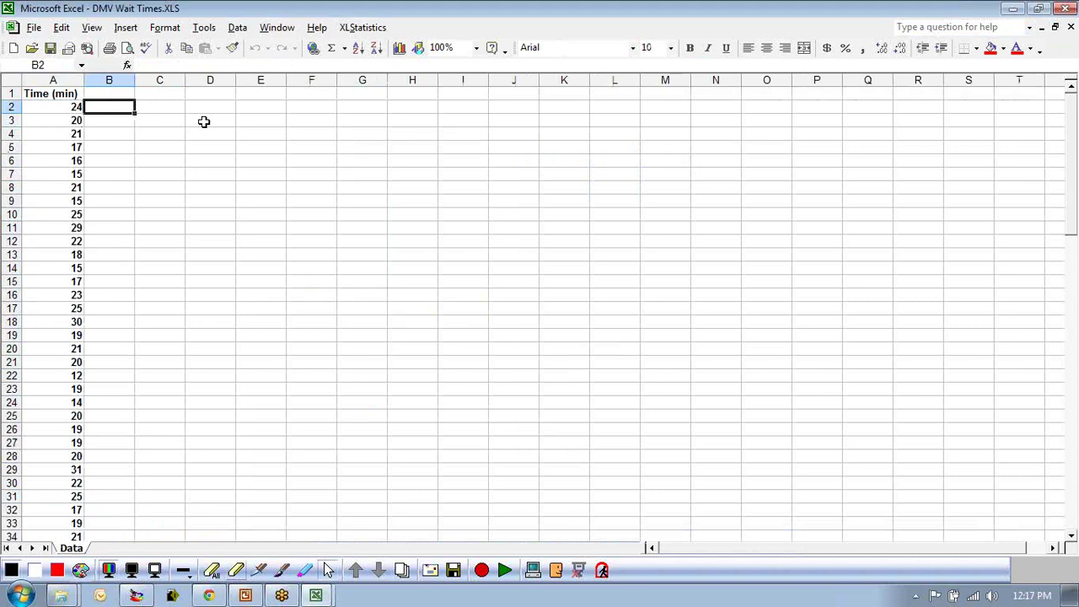
left_click(63, 111)
left_click(113, 105)
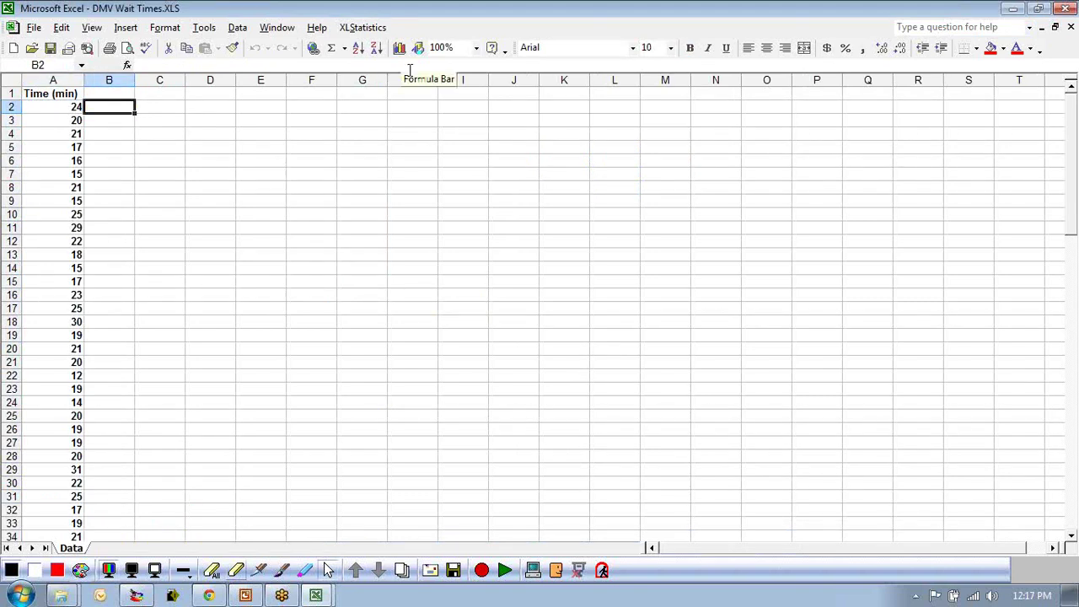
type("1")
key("Return")
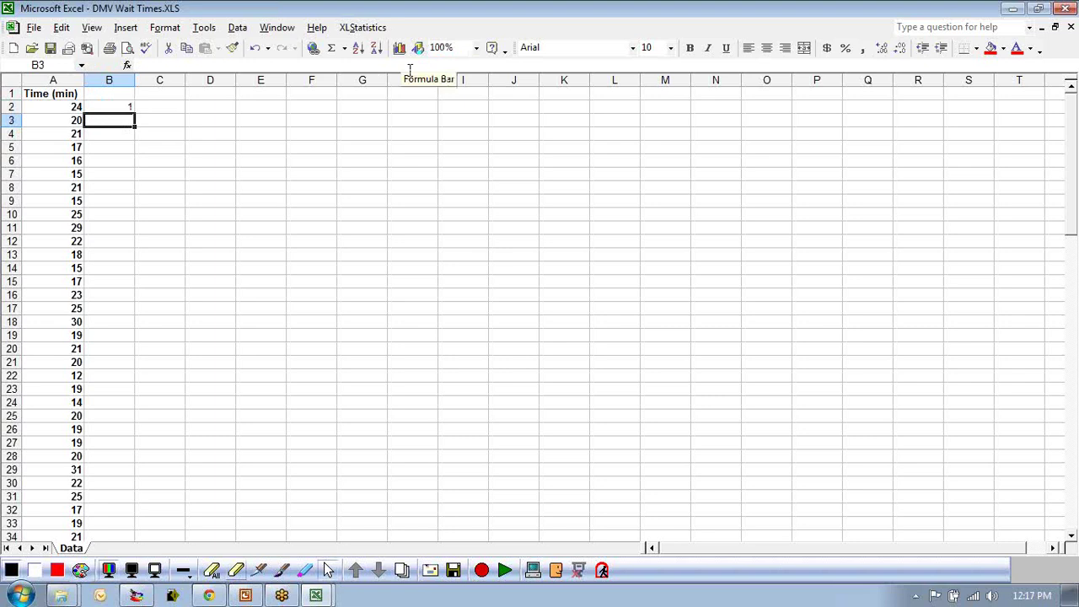
type("1")
key("Return")
type("1")
key("Return")
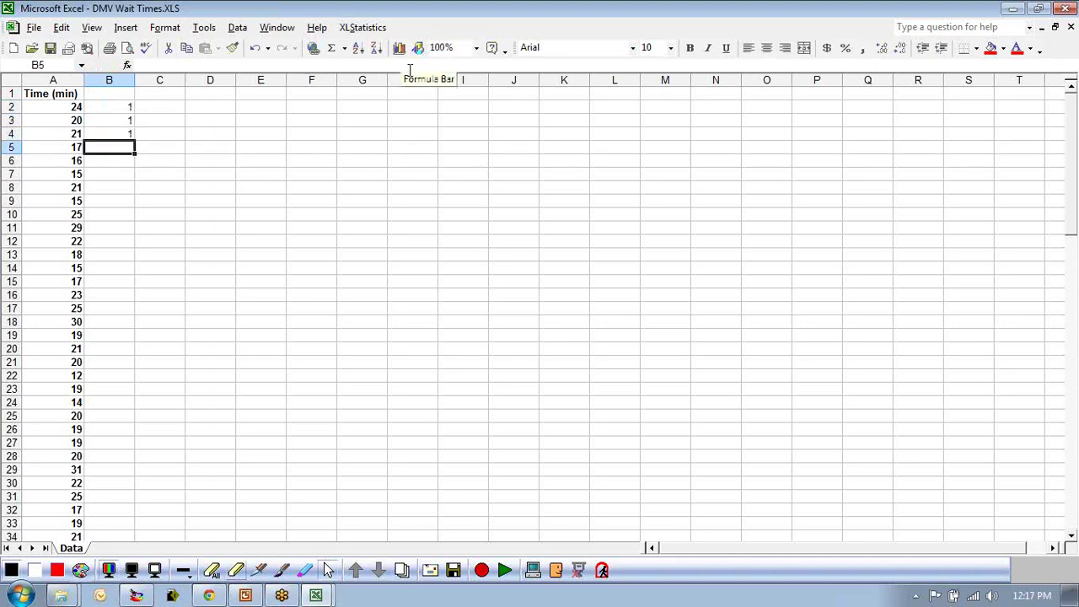
type("0")
key("Return")
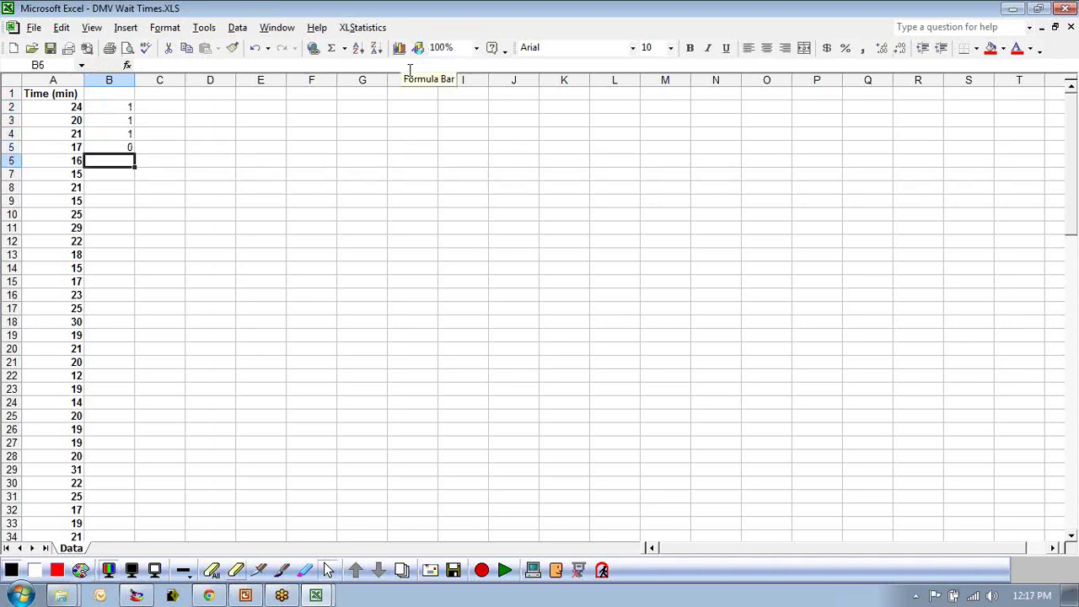
Clear the contents of cells B2 to B5.
left_click_drag(106, 108, 120, 145)
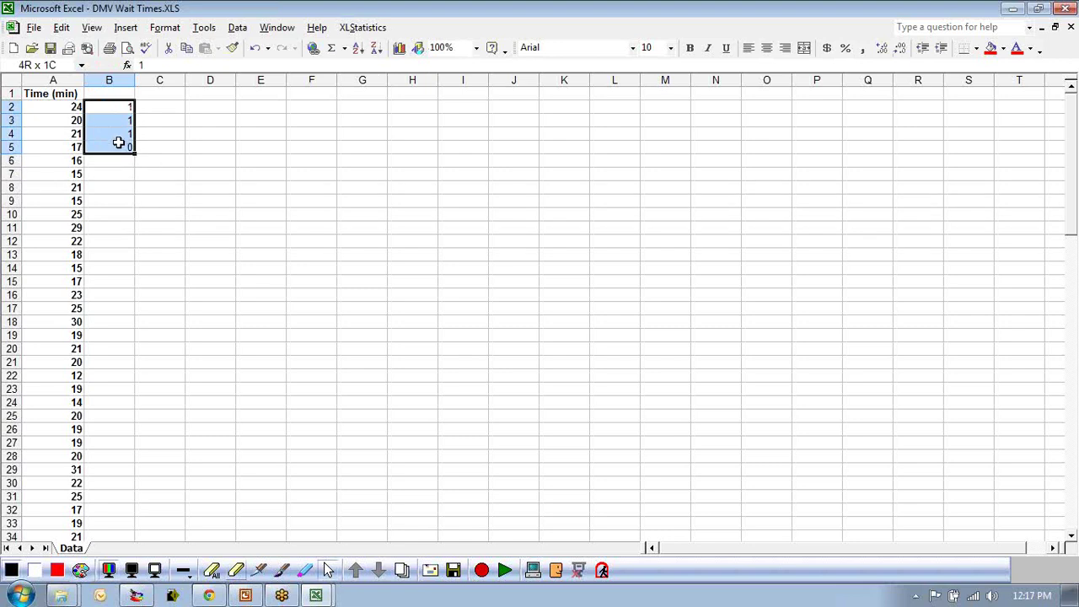
right_click(118, 143)
left_click(174, 262)
left_click(99, 108)
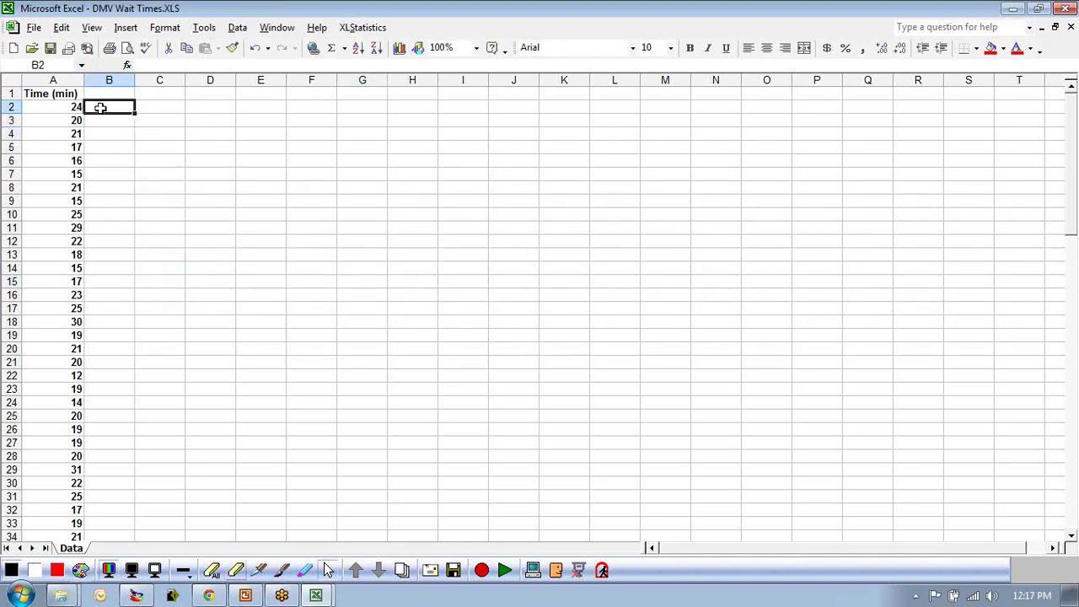
left_click(323, 337)
Switch to the PowerPoint presentation, start the slide show from the Baseline Summary slide and advance to the LSS Journal slide.
left_click(246, 596)
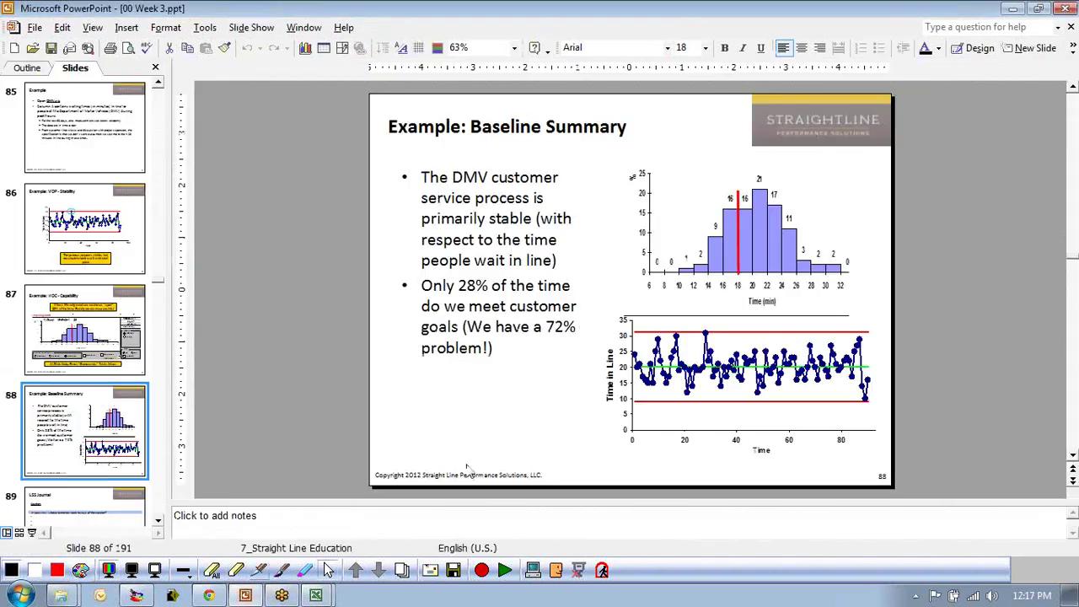
left_click(32, 532)
key("Right")
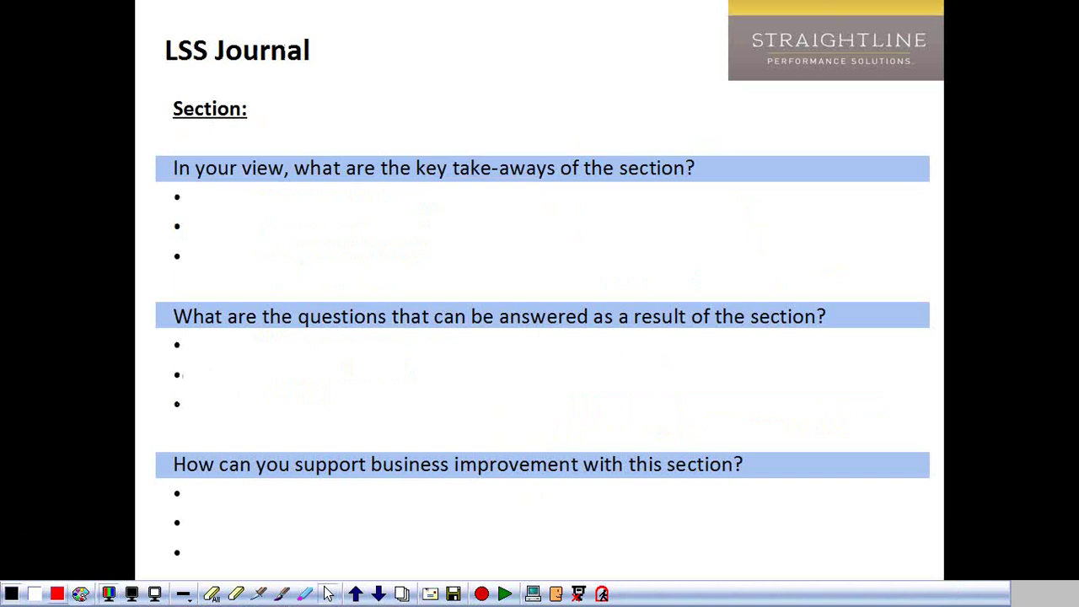
key("Right")
key("Left")
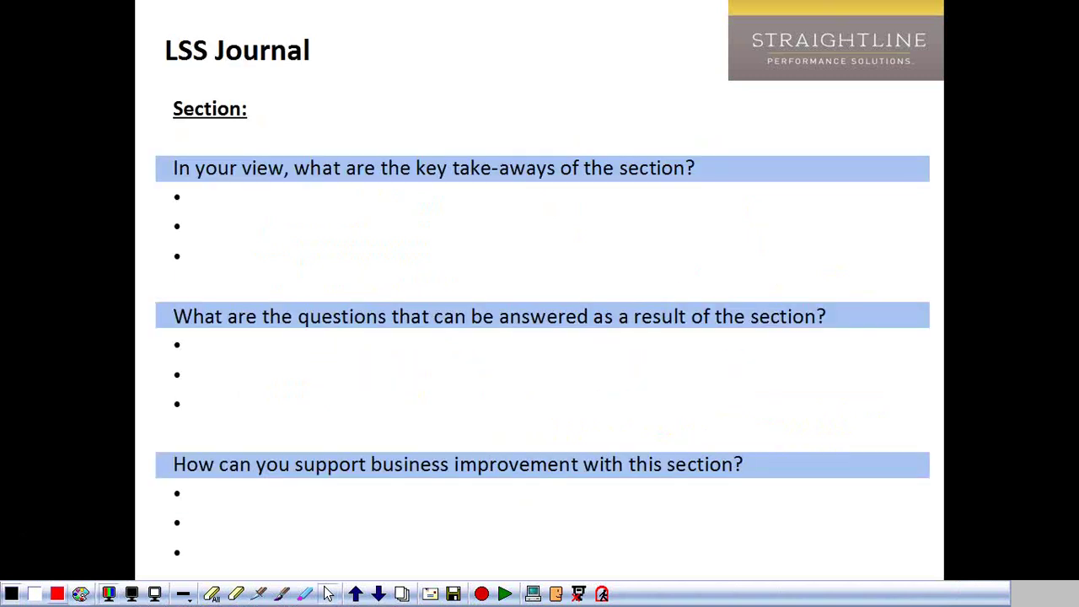
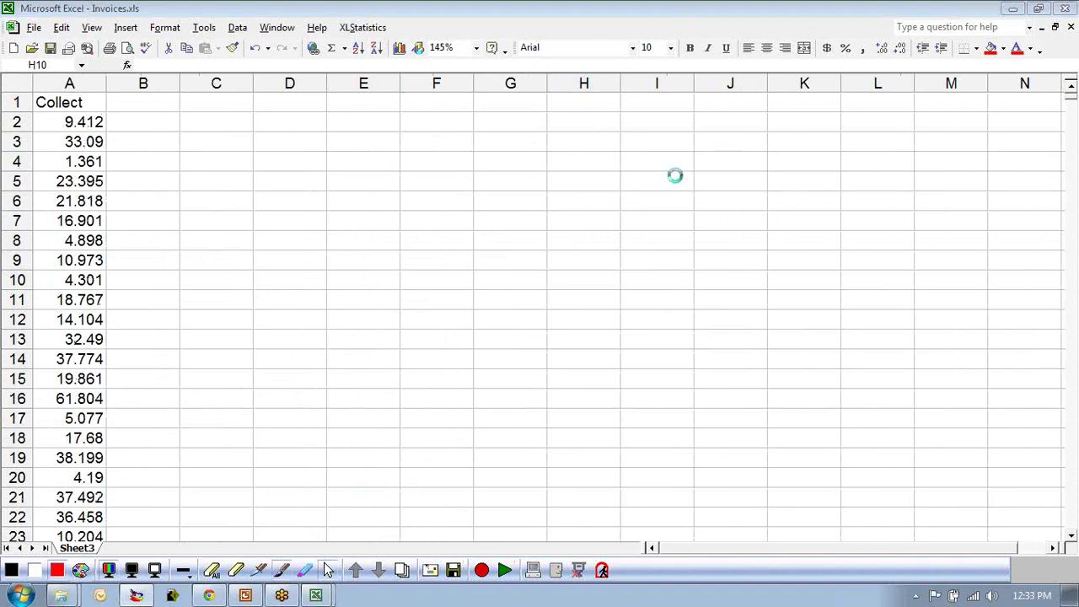
Draw a red box over the Invoices.xls sheet with an arrow leading to the handwritten words "Collections Times".
left_click(211, 570)
left_click(571, 321)
mouse_move(645, 149)
left_mouse_down()
mouse_move(566, 151)
mouse_move(662, 295)
mouse_move(653, 177)
mouse_move(768, 219)
left_mouse_up()
left_click_drag(816, 188, 813, 239)
mouse_move(830, 226)
left_mouse_down()
mouse_move(827, 236)
mouse_move(874, 226)
left_mouse_up()
left_click_drag(900, 215, 896, 226)
left_click_drag(911, 172, 913, 216)
left_click_drag(913, 202, 934, 214)
left_click_drag(928, 209, 949, 206)
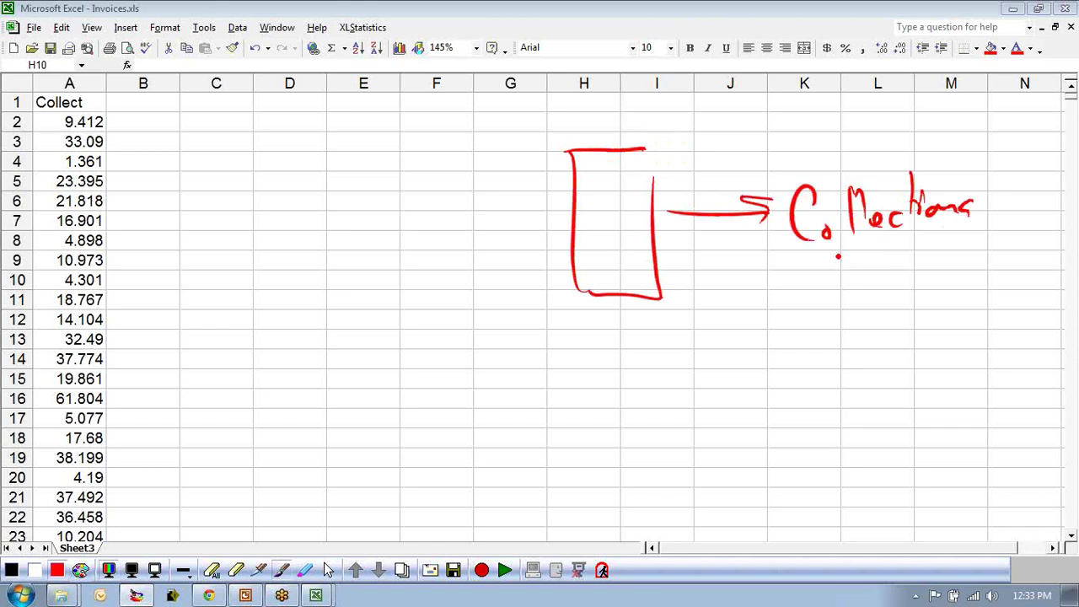
left_click_drag(822, 247, 862, 244)
left_click_drag(837, 247, 836, 275)
mouse_move(850, 258)
left_mouse_down()
mouse_move(851, 271)
mouse_move(902, 253)
left_mouse_up()
left_click_drag(917, 248, 908, 268)
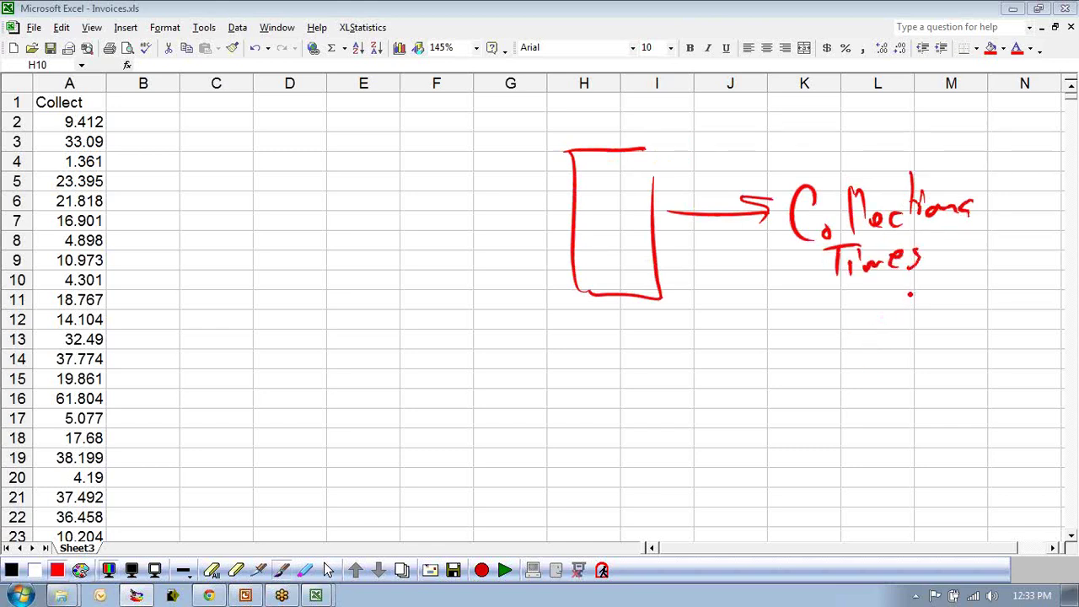
Handwrite "N" with a thick slash and an underlined "1-Num" below the Collections Times note, and leave drawing mode.
mouse_move(844, 357)
left_mouse_down()
mouse_move(877, 357)
mouse_move(877, 313)
left_mouse_up()
left_click_drag(920, 314, 874, 384)
left_click_drag(919, 338, 894, 373)
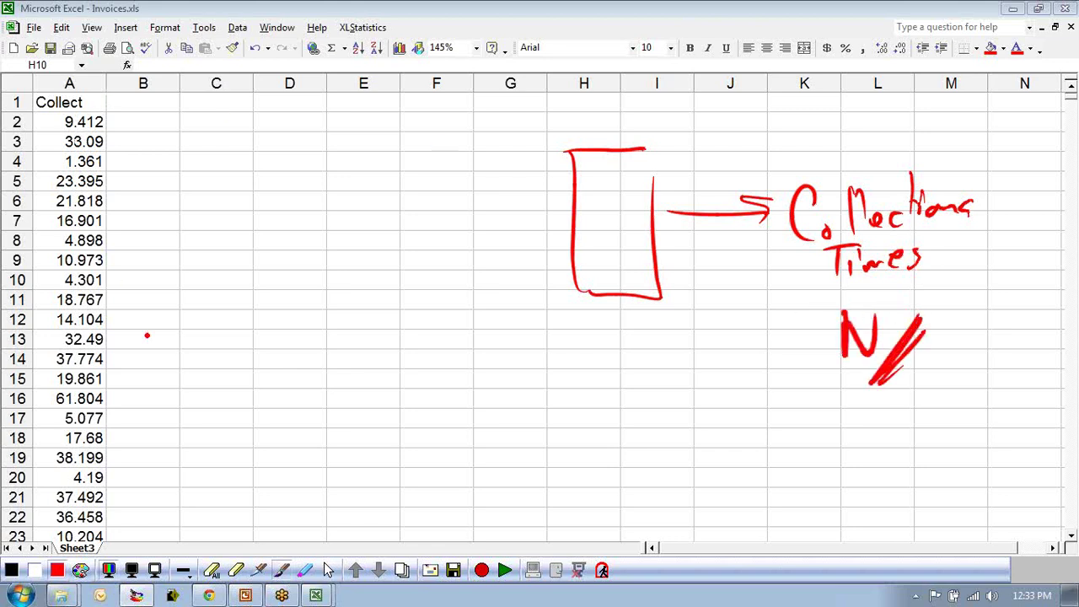
left_click_drag(835, 402, 834, 454)
mouse_move(863, 429)
left_mouse_down()
mouse_move(917, 413)
mouse_move(946, 445)
left_mouse_up()
mouse_move(953, 443)
left_mouse_down()
mouse_move(960, 428)
mouse_move(982, 436)
left_mouse_up()
mouse_move(974, 465)
left_mouse_down()
mouse_move(805, 486)
mouse_move(968, 460)
left_mouse_up()
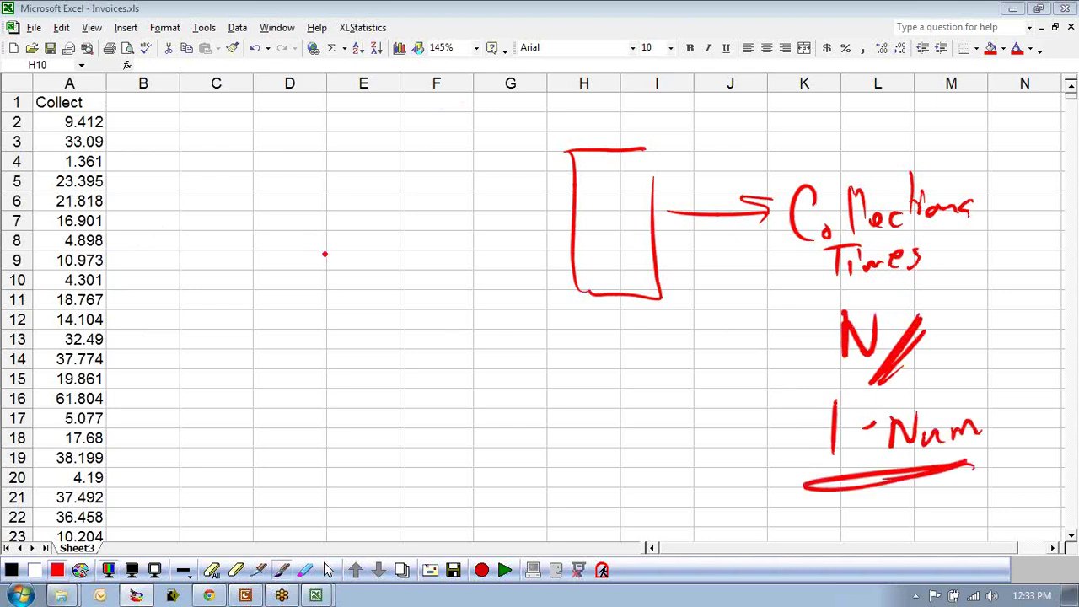
left_click(329, 571)
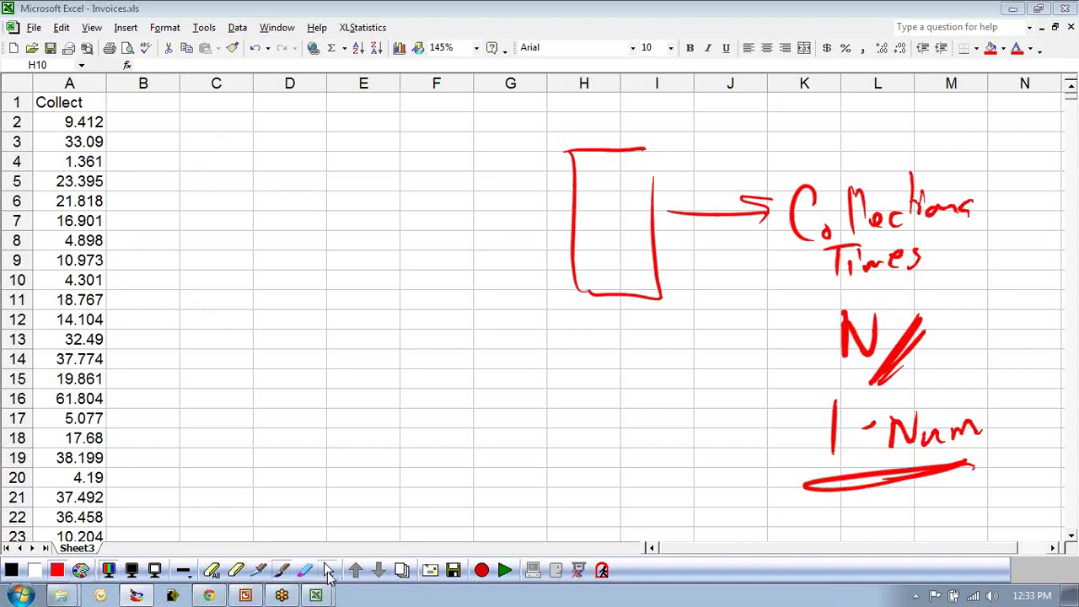
left_click(144, 122)
left_click(156, 106)
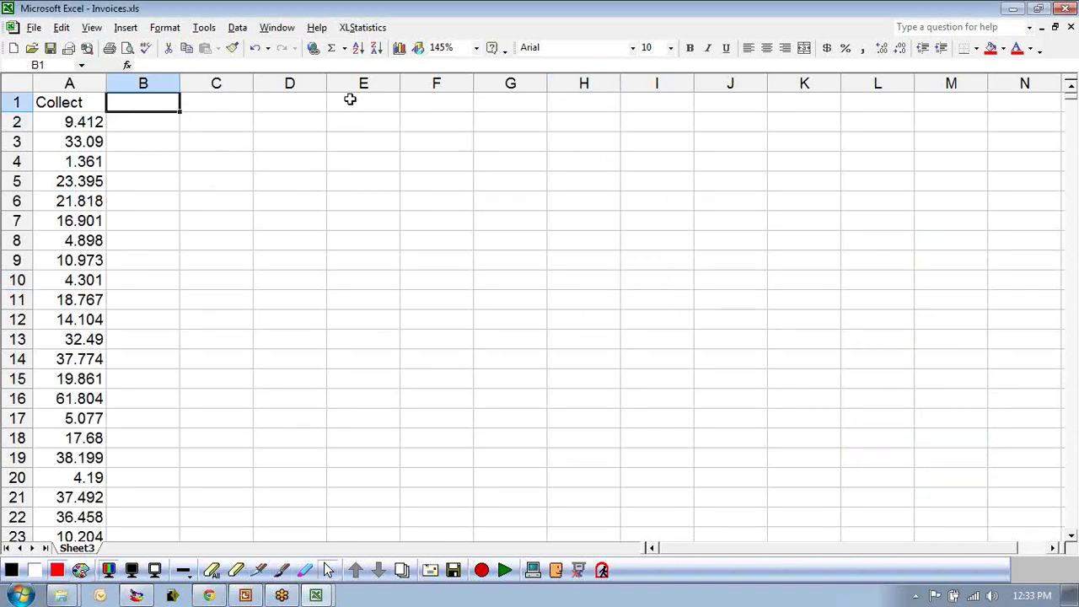
left_click(59, 125)
left_click(115, 119)
left_click(78, 122)
left_click(124, 117)
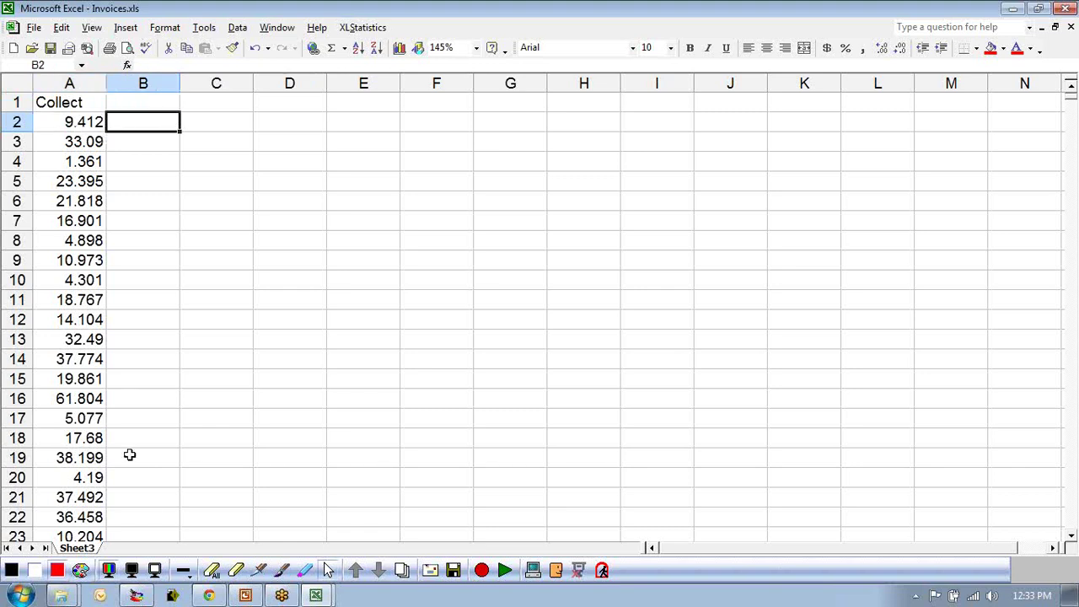
Switch to the PowerPoint presentation, go to slide 102 and highlight the "than 20 days" specification in its text.
left_click(248, 596)
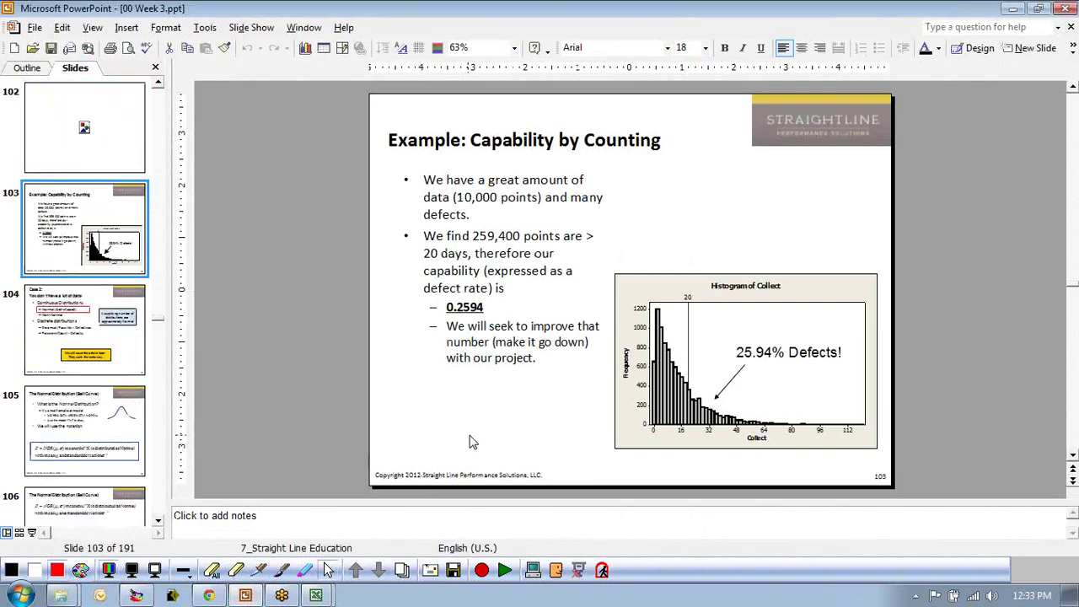
left_click(52, 152)
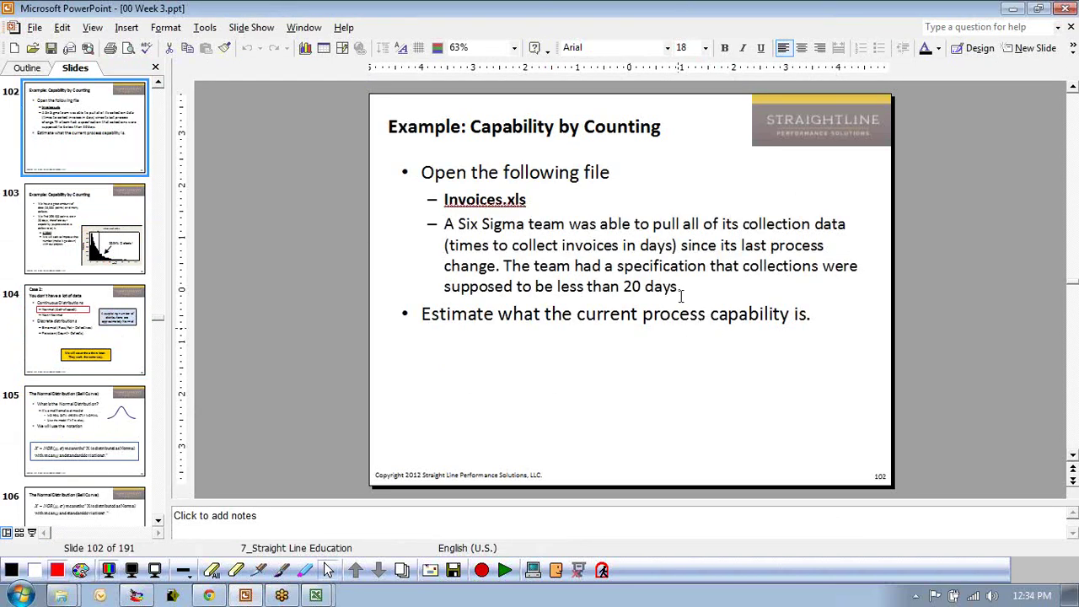
left_click_drag(646, 287, 587, 287)
left_click_drag(679, 287, 681, 288)
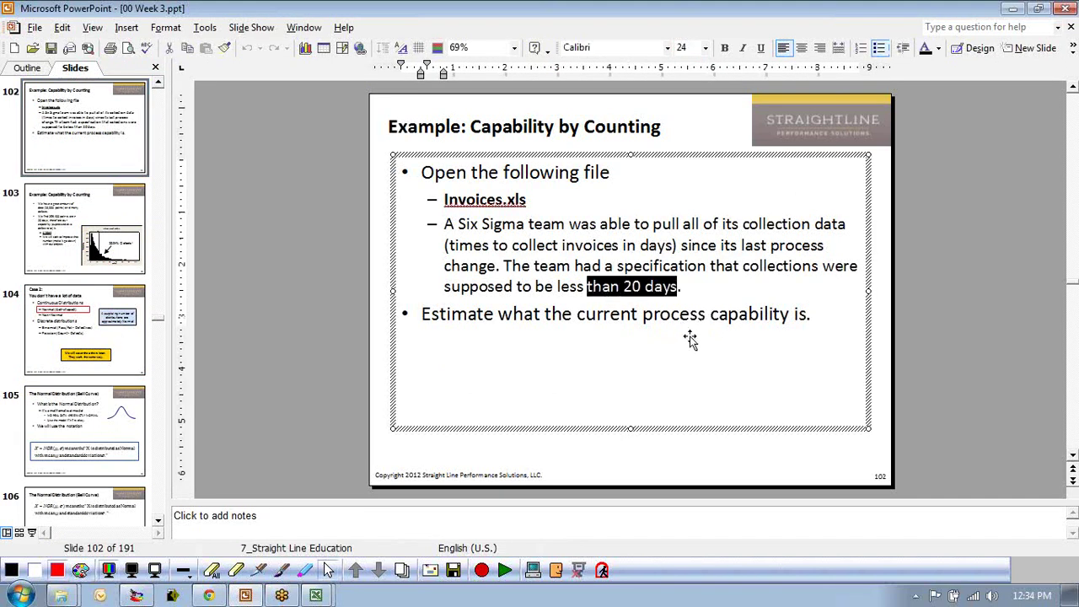
left_click(633, 287)
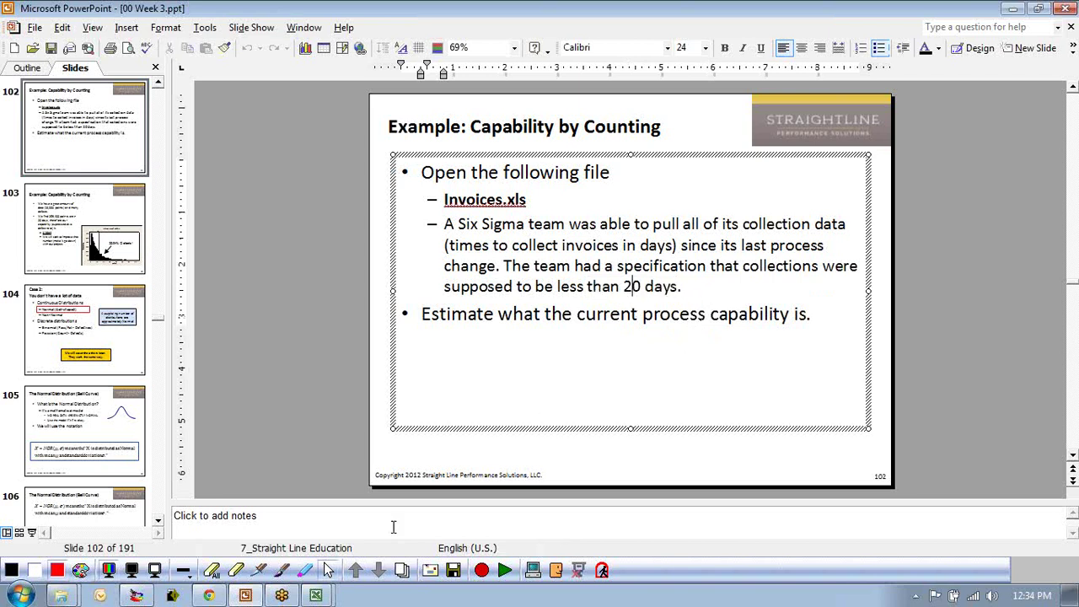
Switch back to Invoices.xls in Excel and enter the formula =IF(A2>20,1,0) in cell B2.
mouse_move(327, 596)
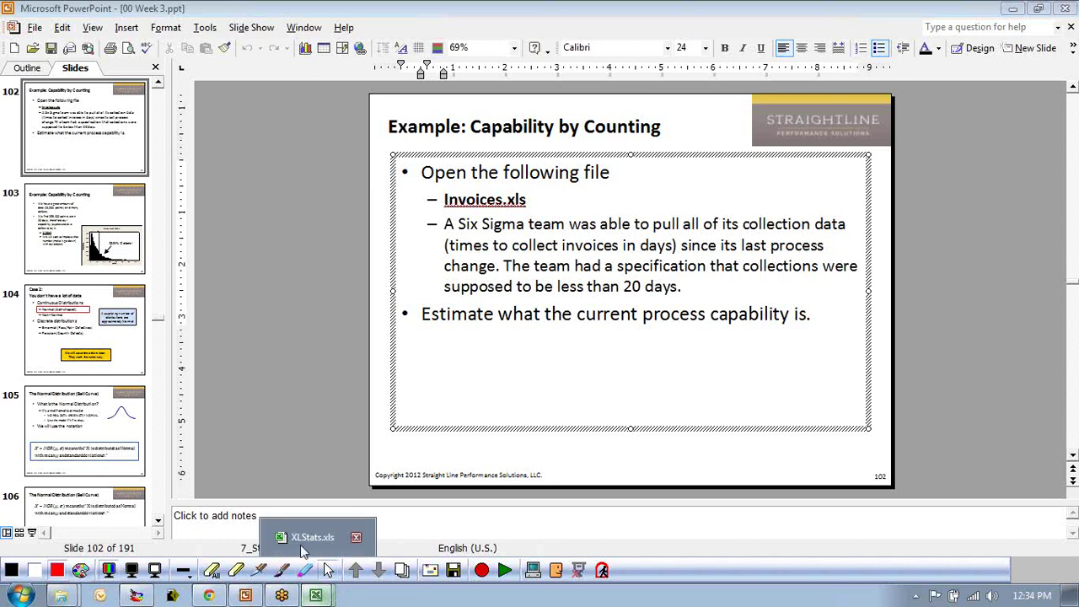
left_click(319, 540)
left_click(207, 239)
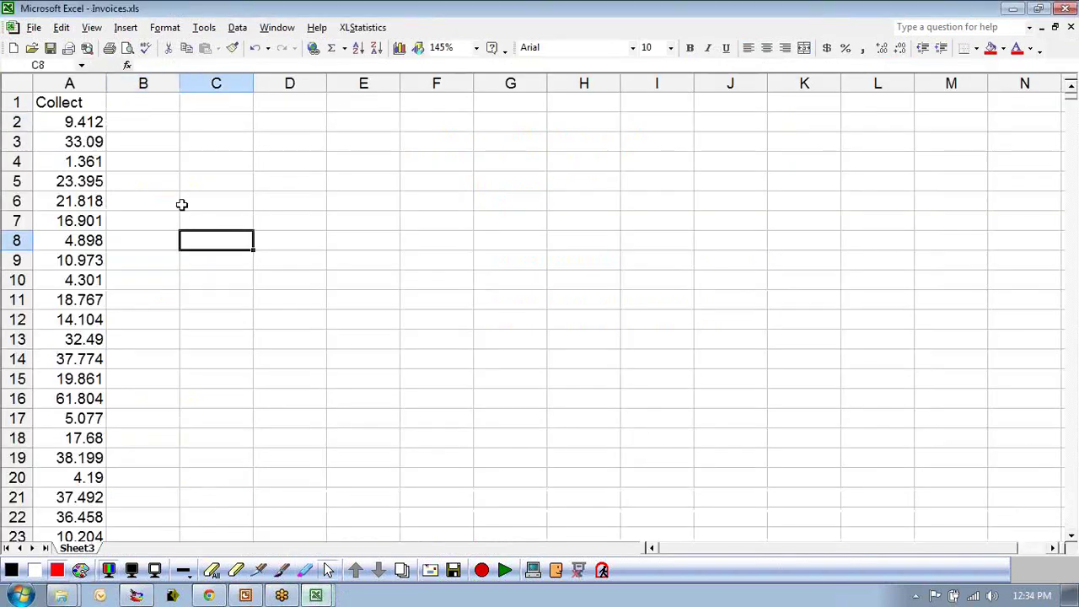
left_click(142, 119)
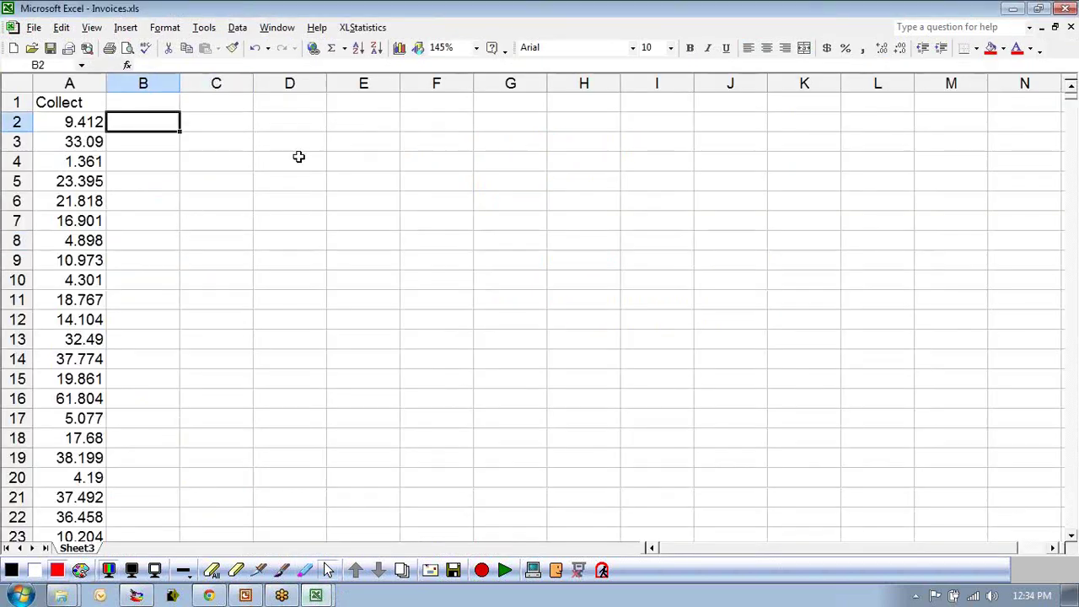
scroll(347, 257, "up", 2)
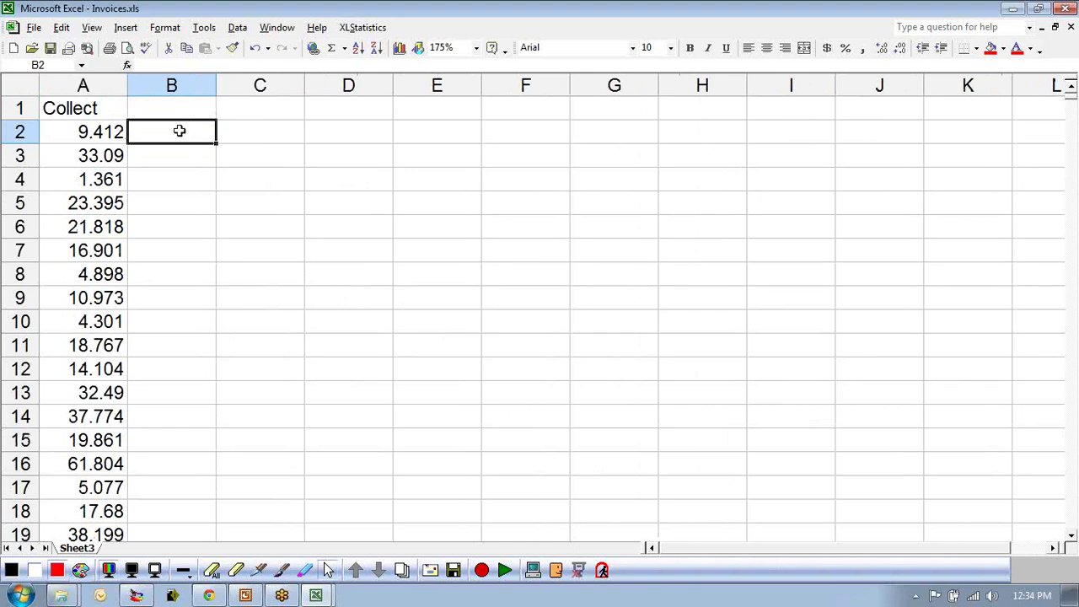
type("=if(")
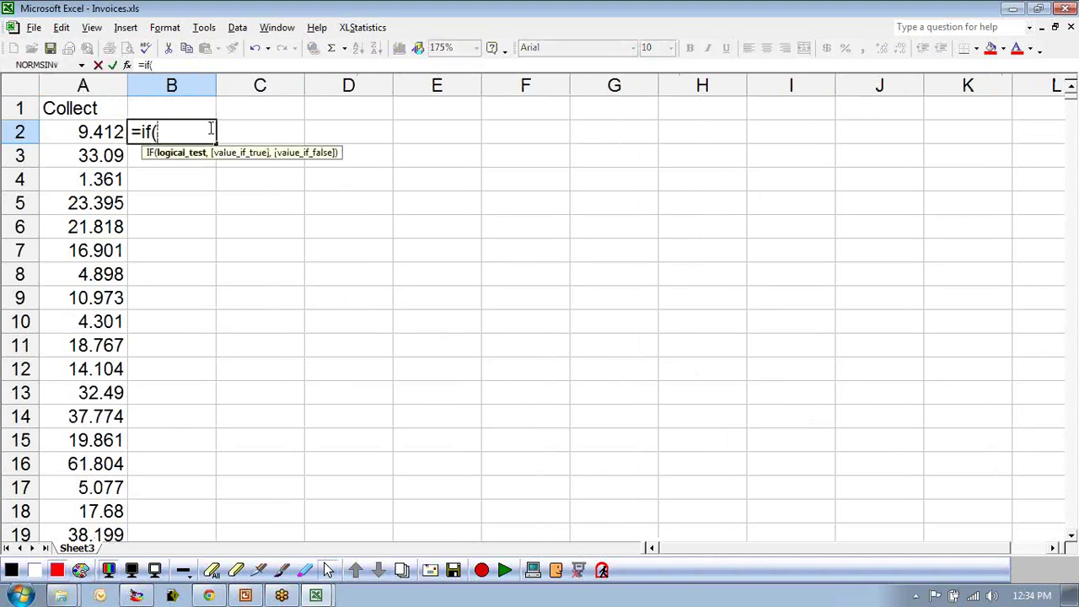
left_click(108, 132)
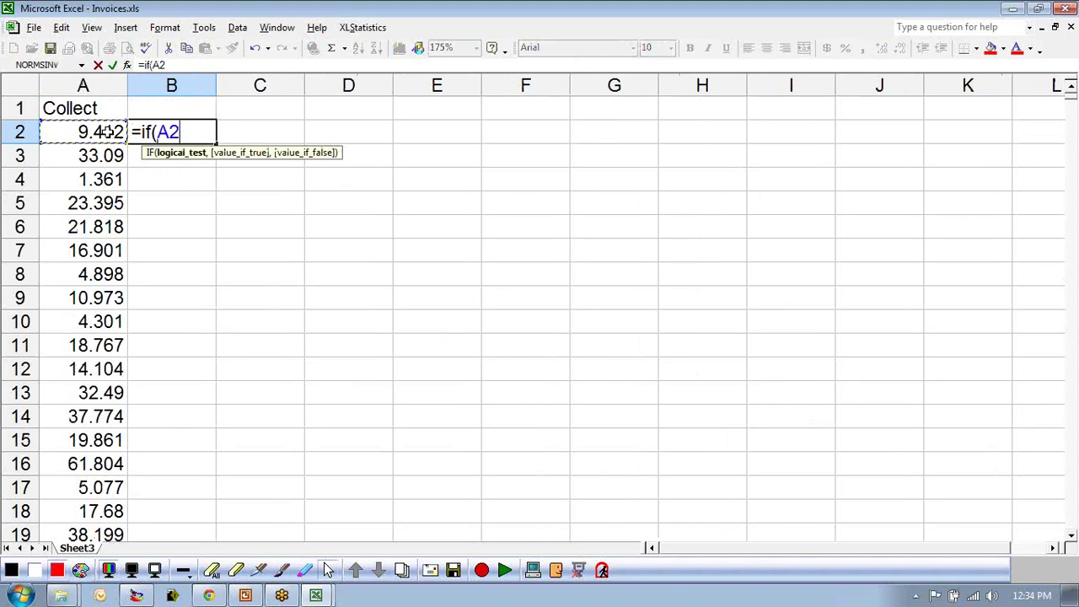
type(">20,1")
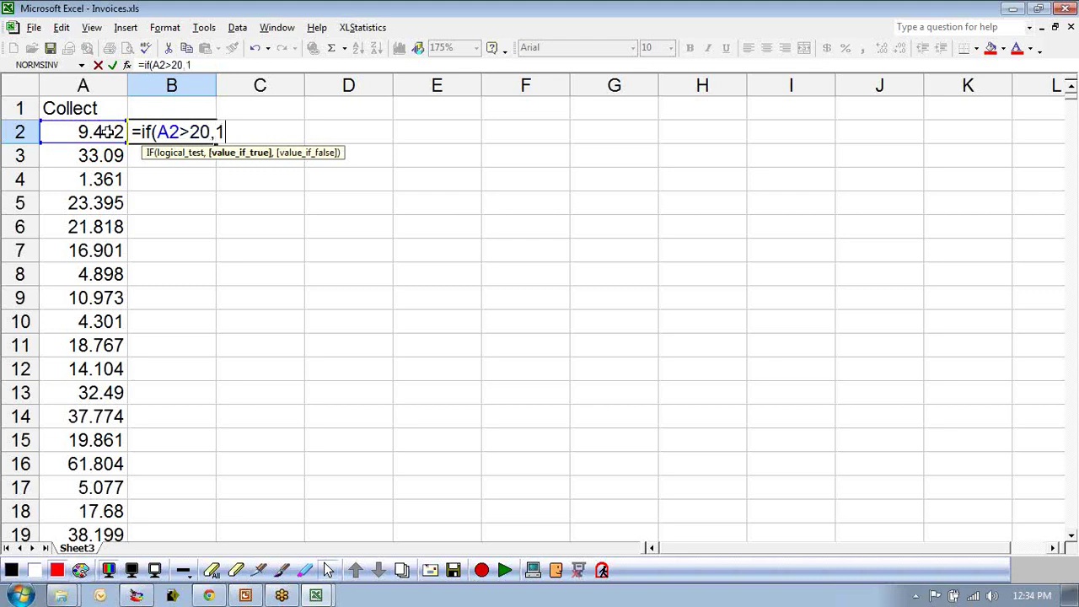
type(",0")
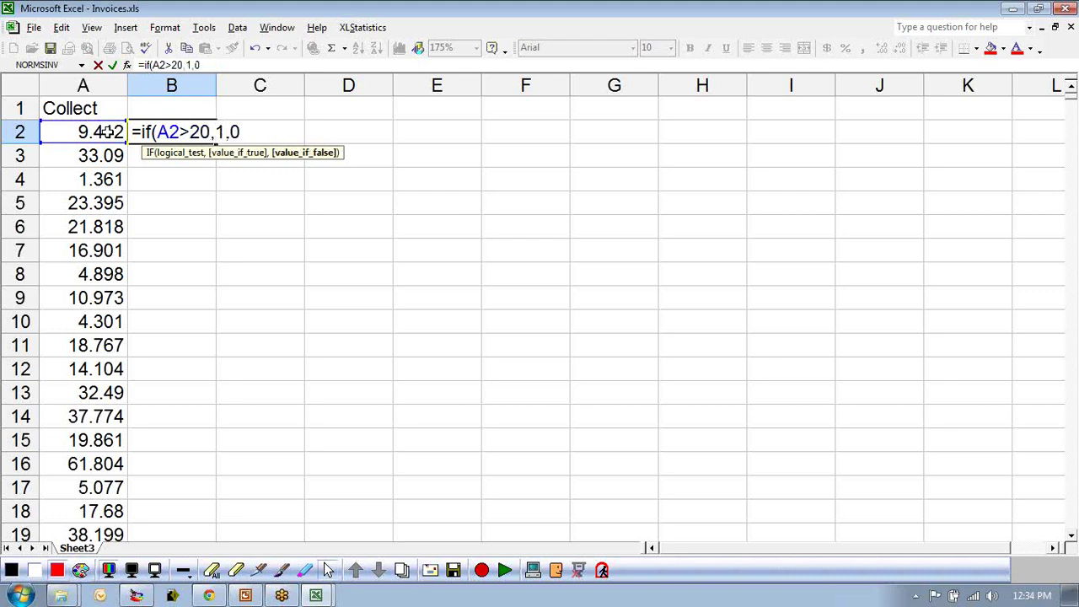
type(")")
key("Return")
Fill the B2 formula down column B alongside all the collection times.
left_click(161, 130)
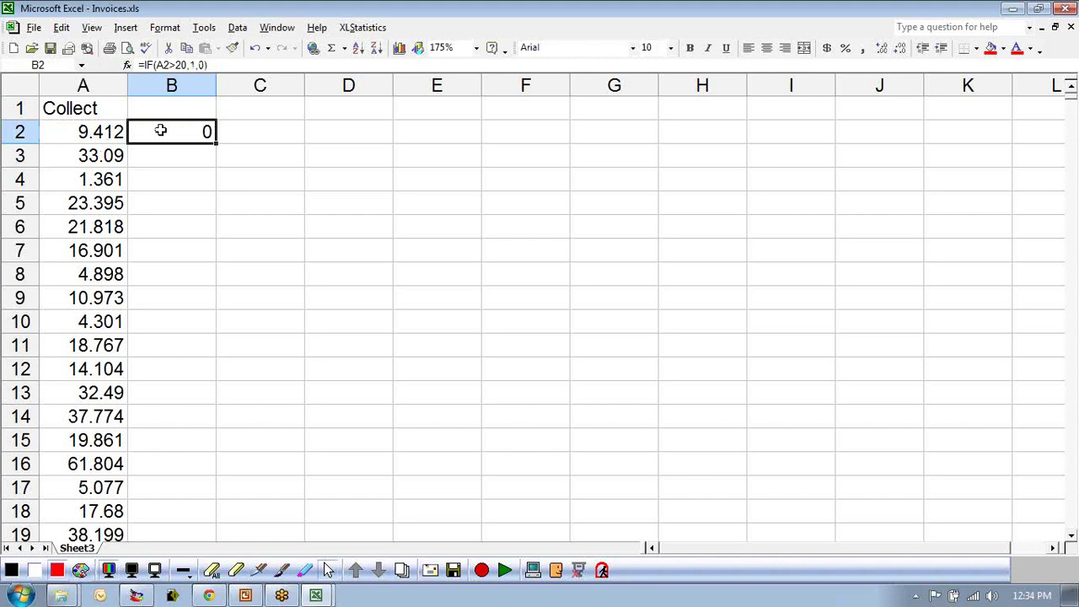
double_click(215, 144)
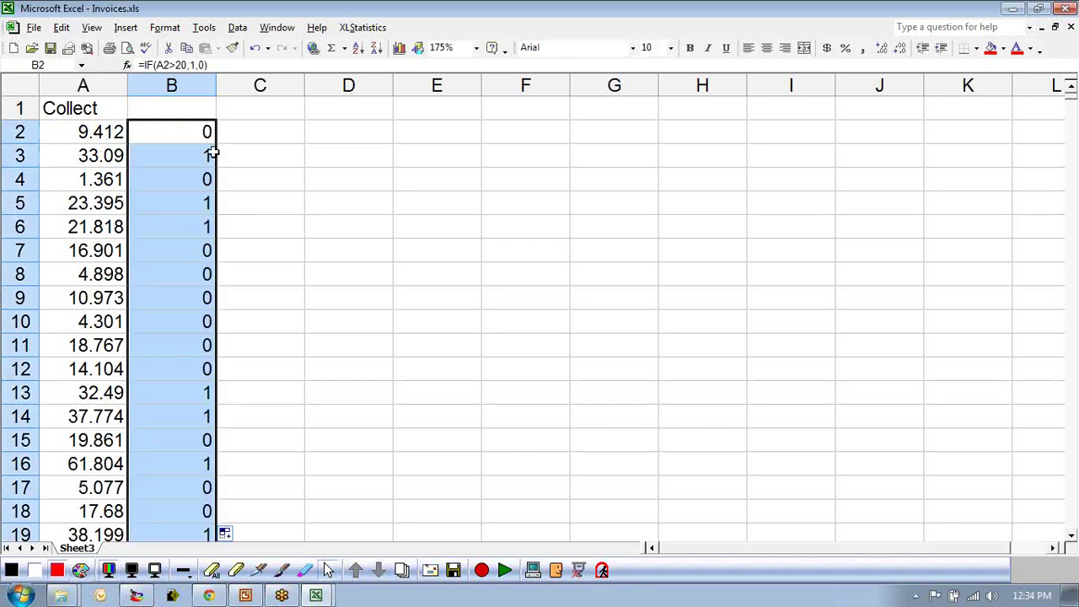
left_click(204, 135)
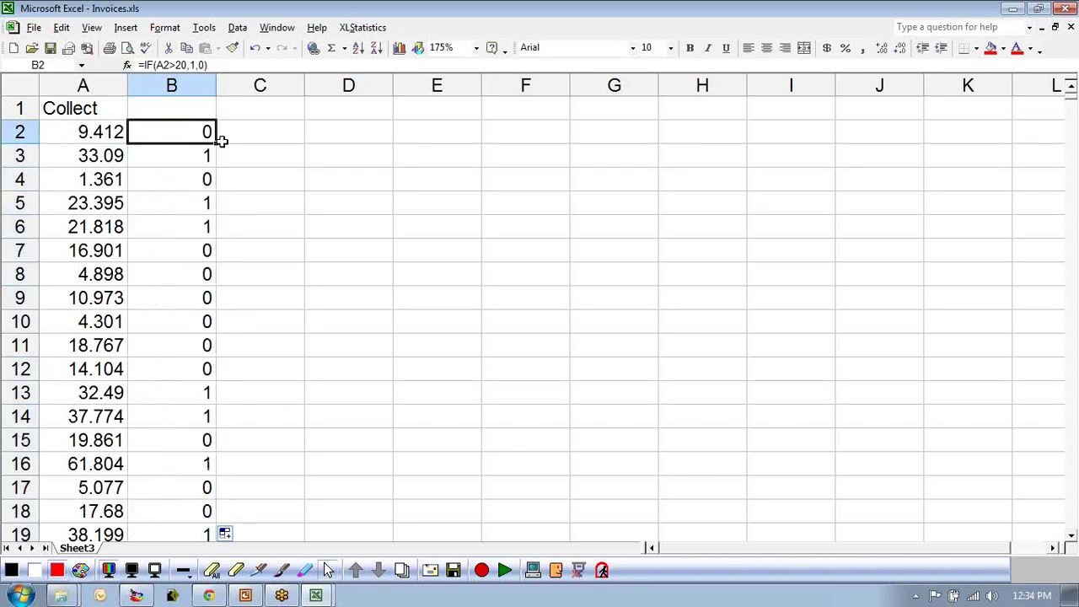
Examine the first and last rows of columns A and B to check that the filled formulas reach the end of the data.
left_click(325, 131)
left_click(204, 137)
left_click(100, 139)
key("ctrl+Down")
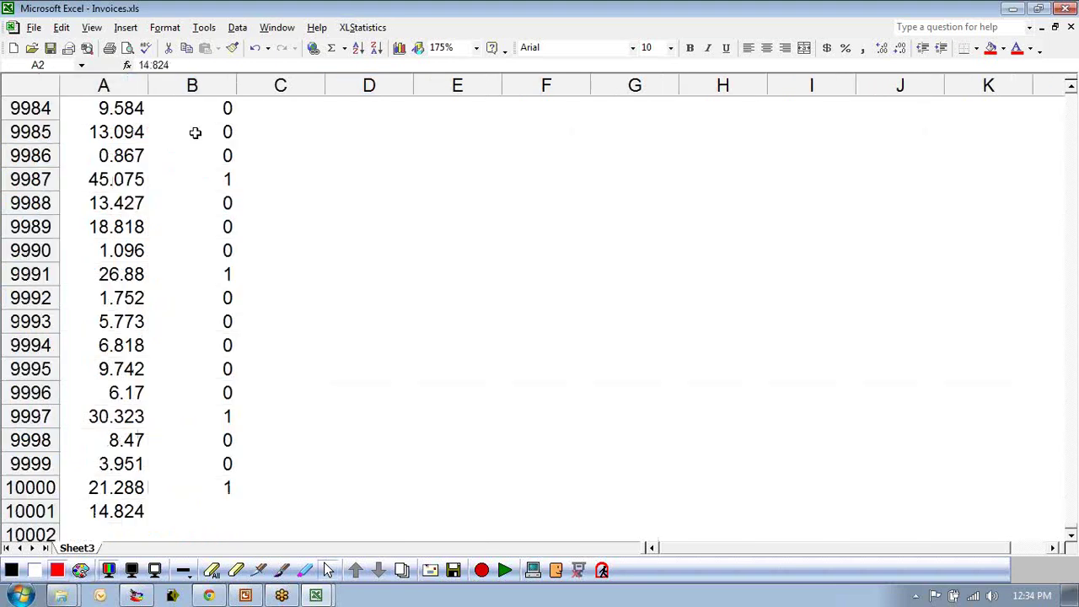
key("Right")
key("Left")
key("ctrl+Up")
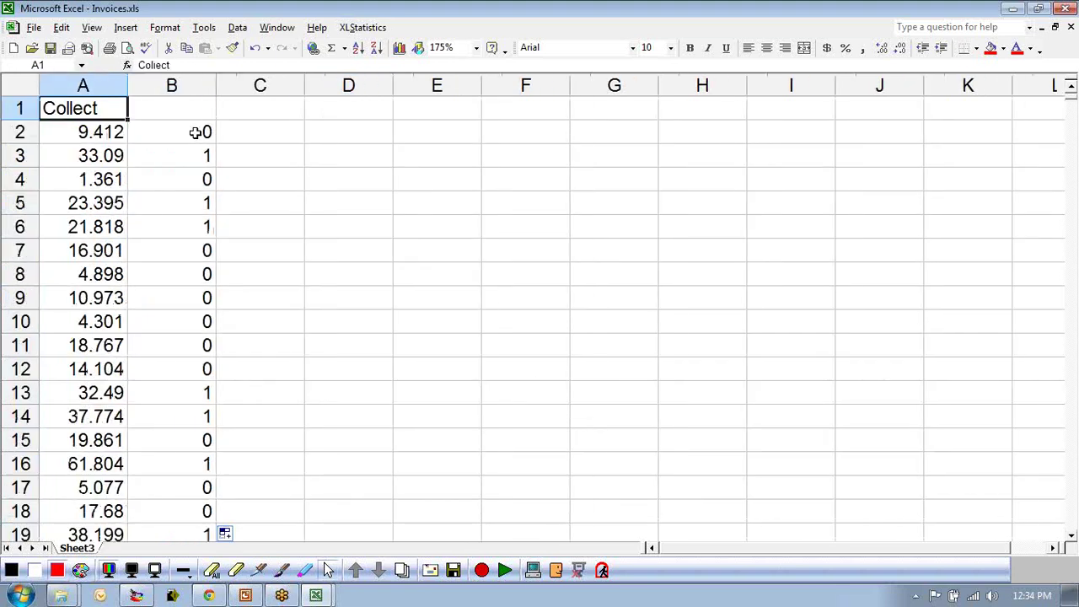
key("Down")
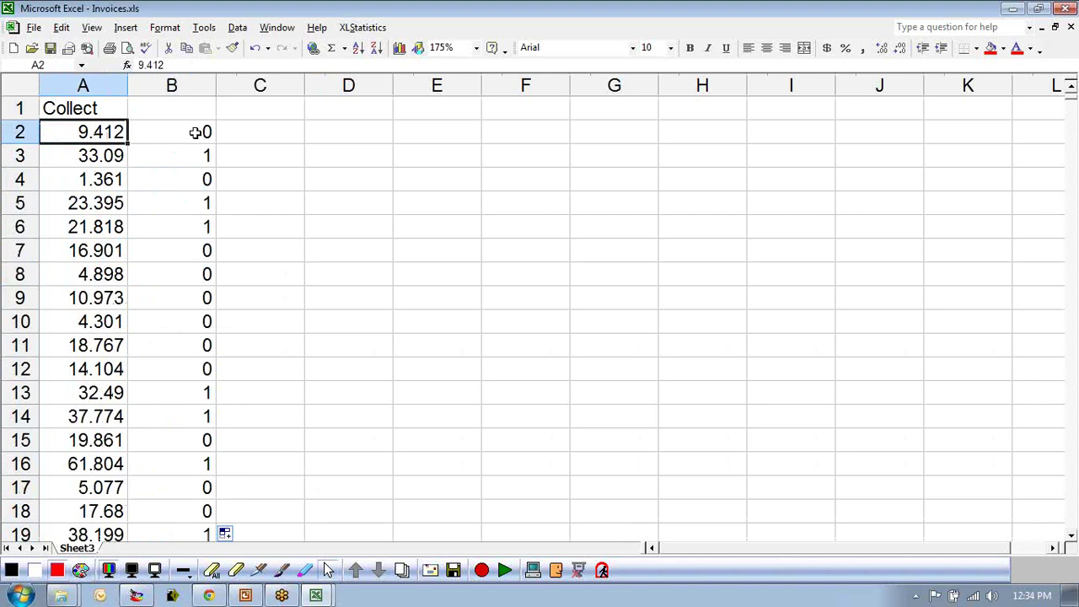
key("ctrl+Down")
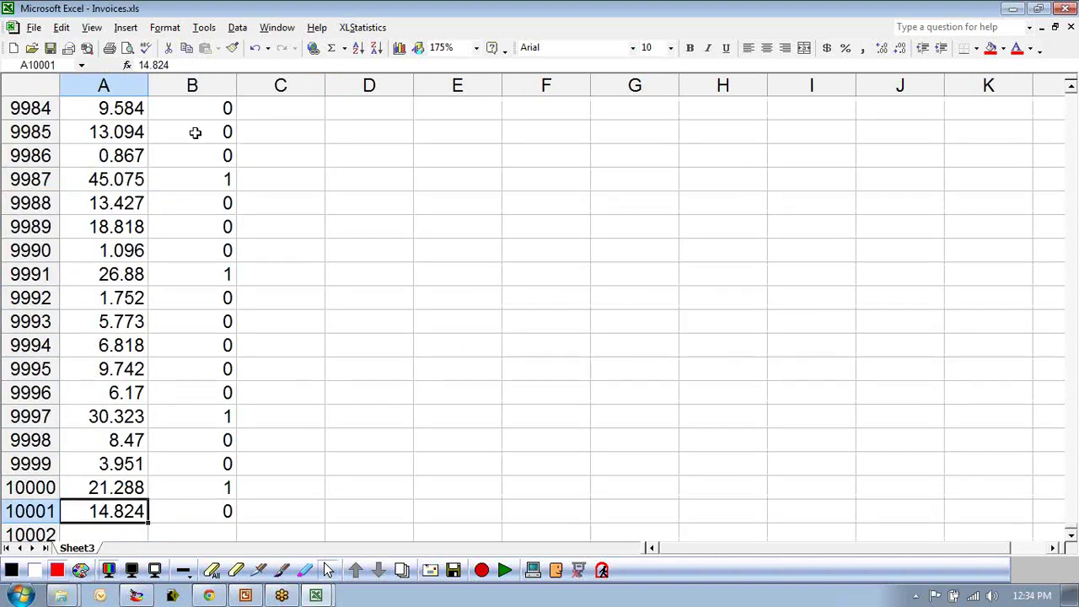
key("Right")
key("Left")
key("ctrl+Up")
key("ctrl+Down")
key("Right")
key("Left")
key("ctrl+Up")
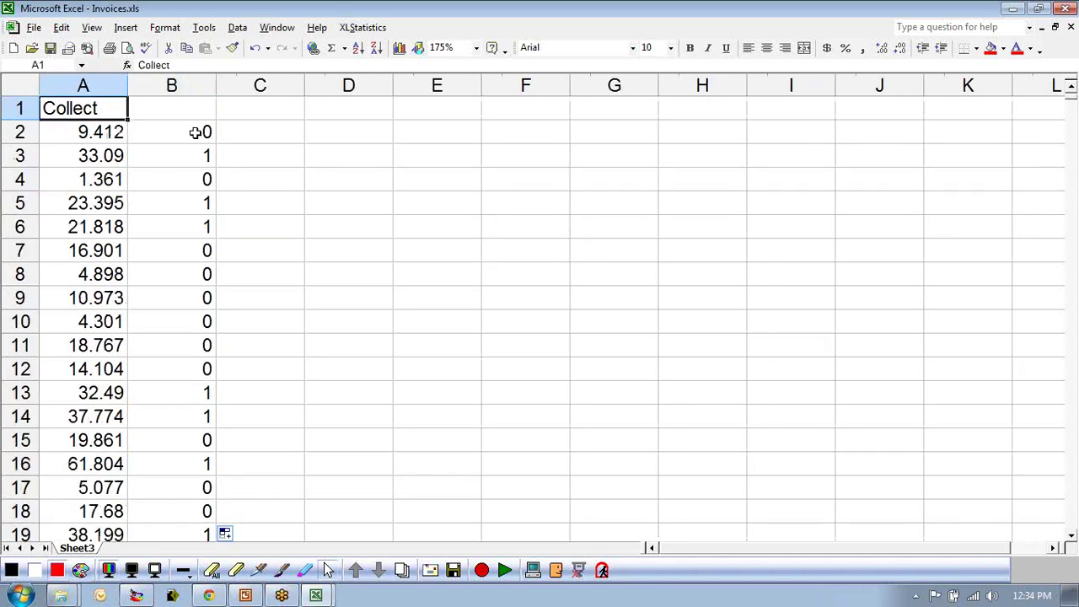
Sum the defect flags in B2:B10001 with a SUM formula in cell D2.
key("Right")
key("Down")
key("Right")
key("Right")
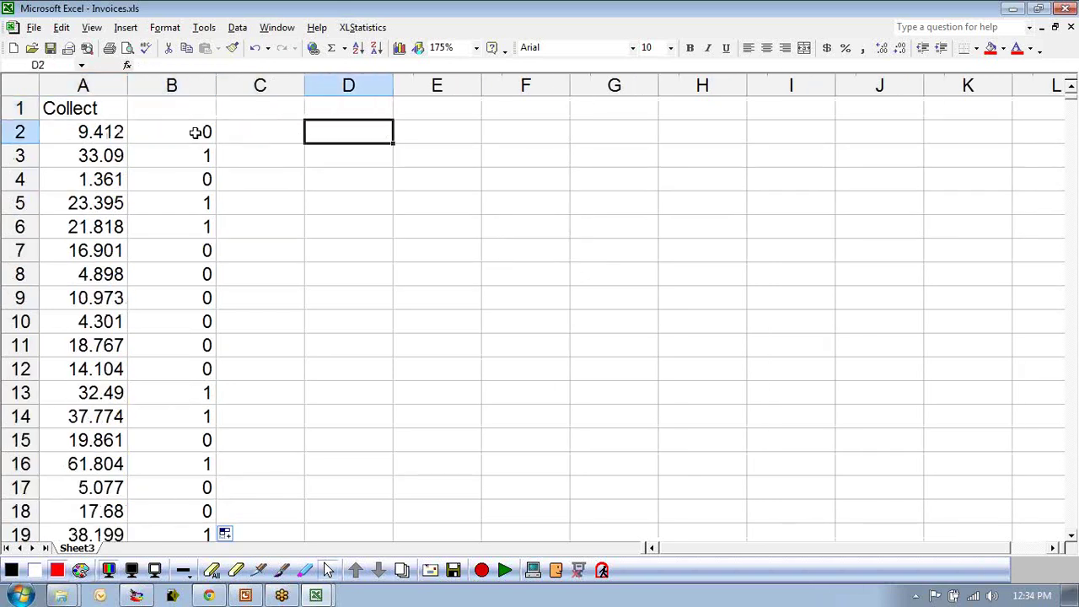
type("=")
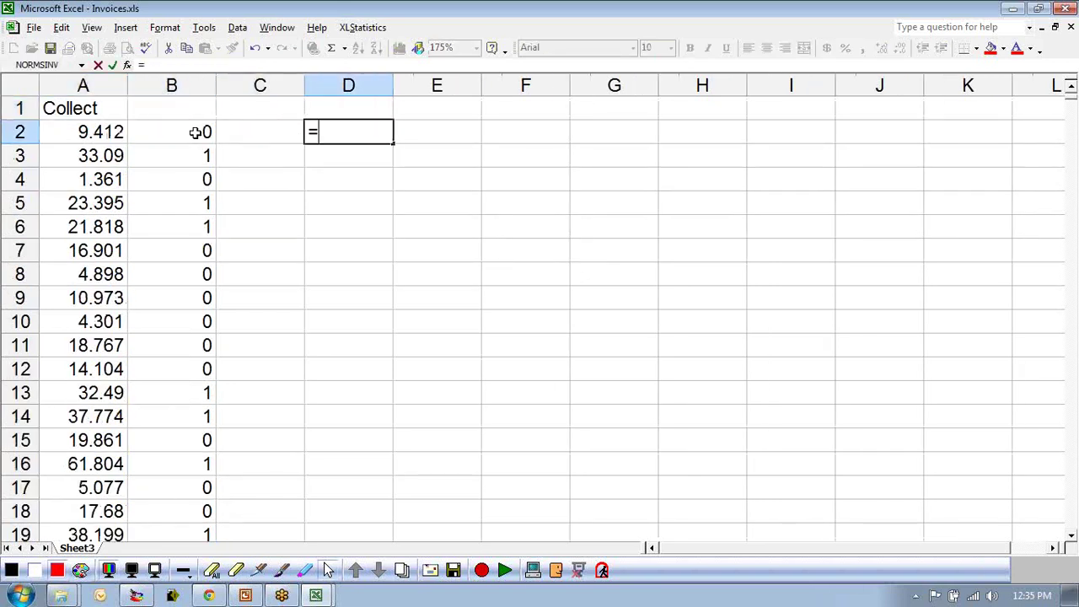
type("sum(")
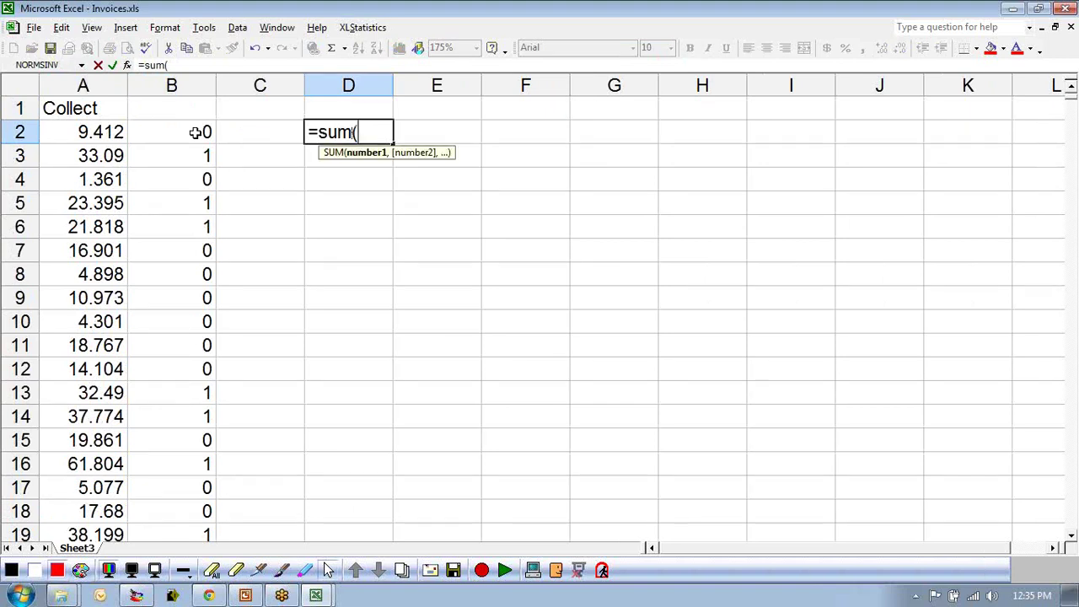
left_click(180, 131)
key("ctrl+shift+Down")
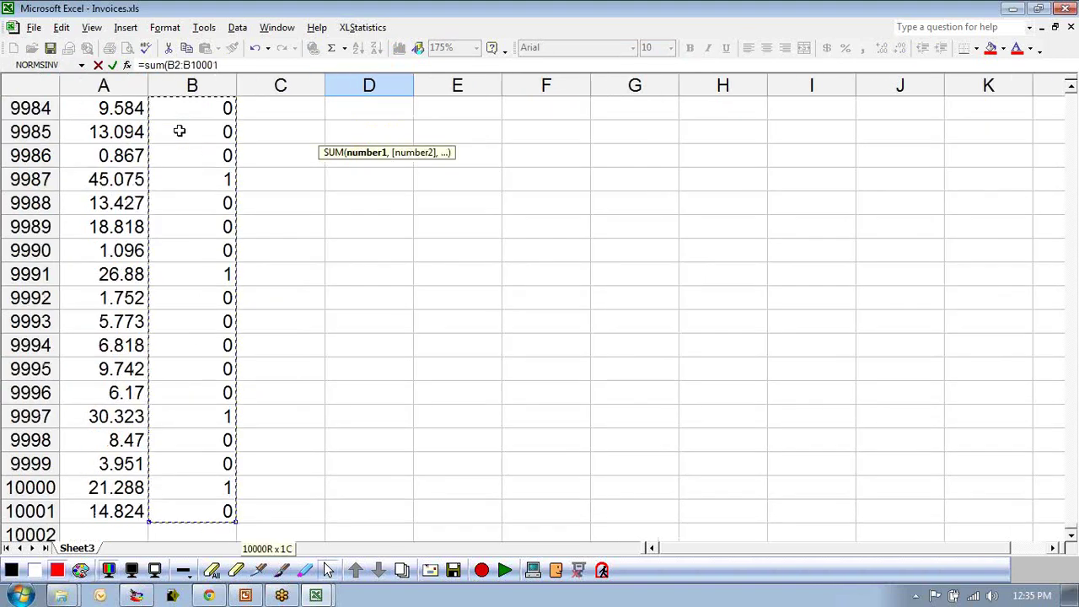
key("Return")
Enter the total number of data points, 10000, in cell E2 beside the defect sum.
key("Up")
key("Up")
key("Down")
key("Right")
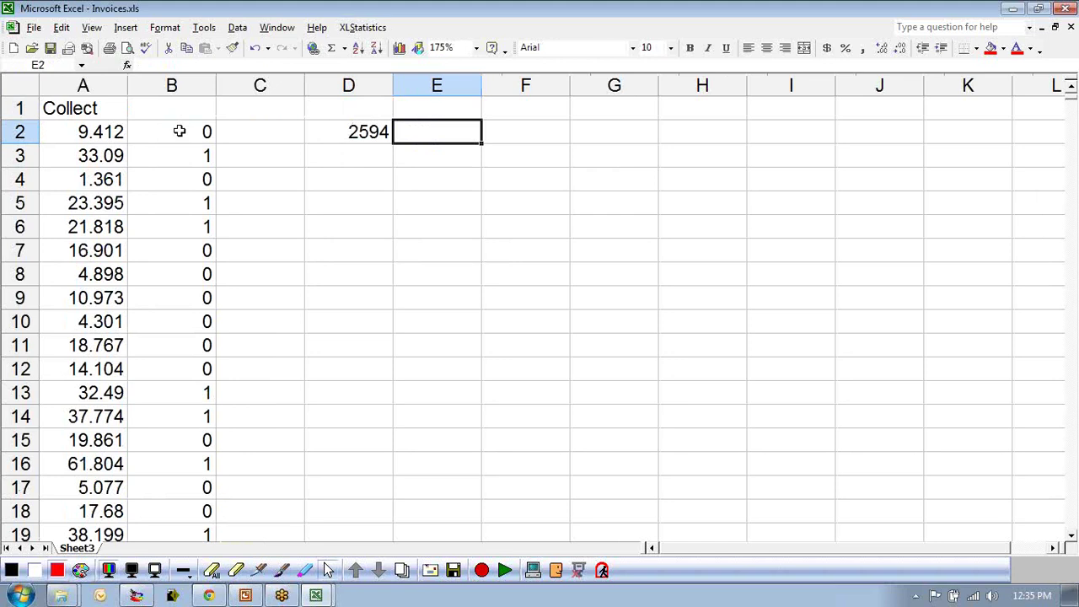
type("10000")
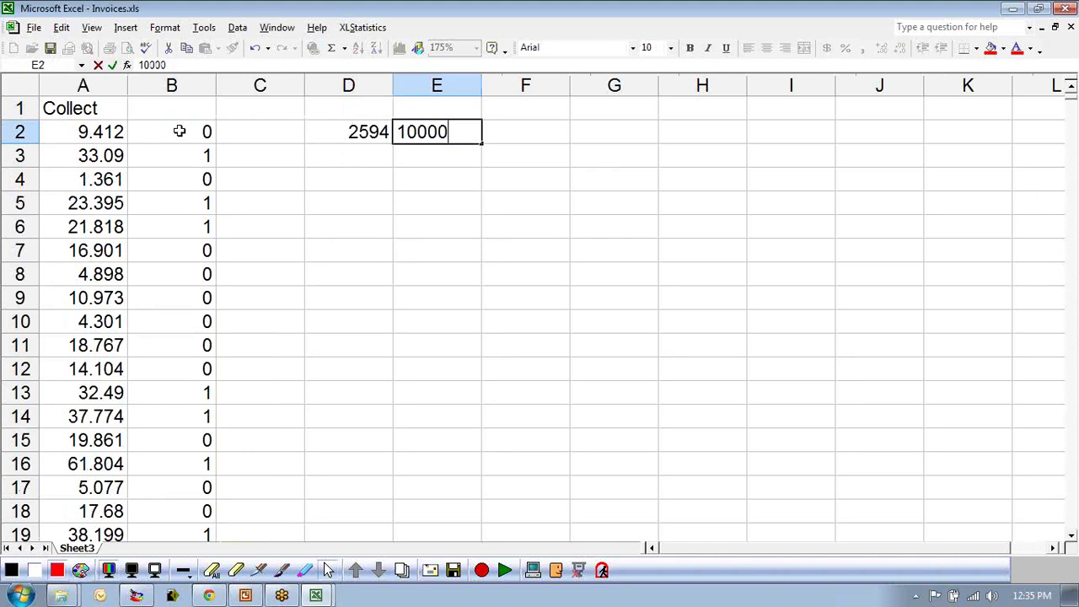
key("Return")
Calculate the proportion of defects in cell D4 with the formula =D2/E2.
key("Right")
key("Down")
key("Left")
key("Down")
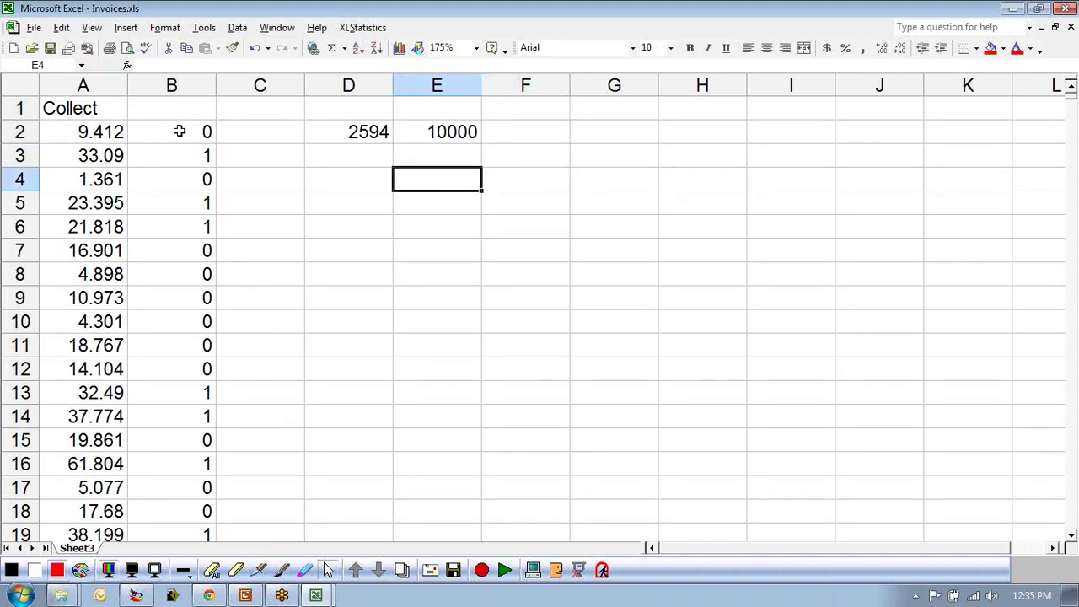
key("Left")
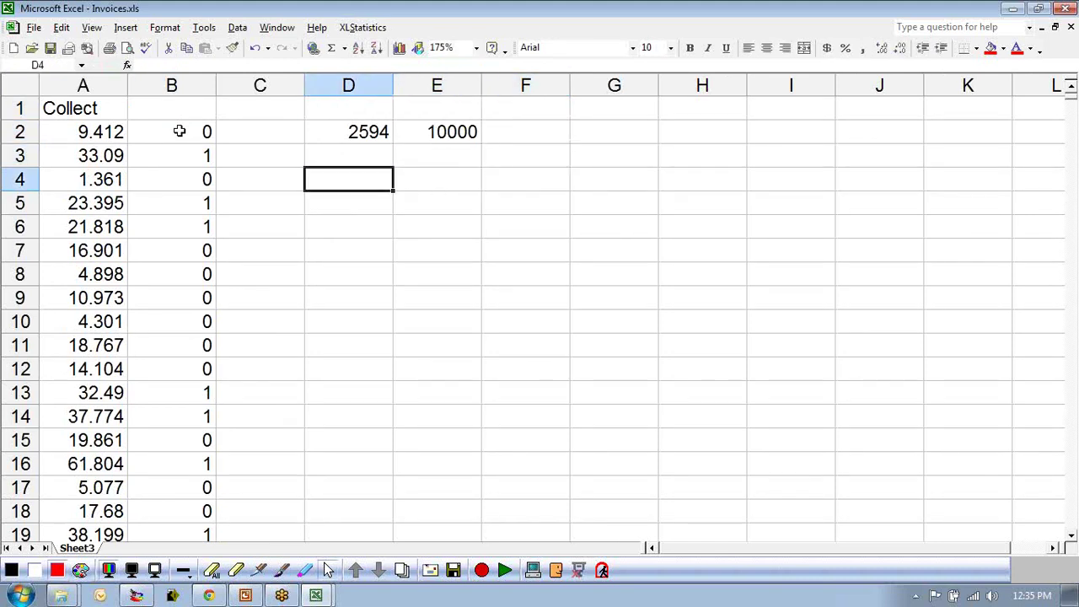
type("=")
left_click(368, 135)
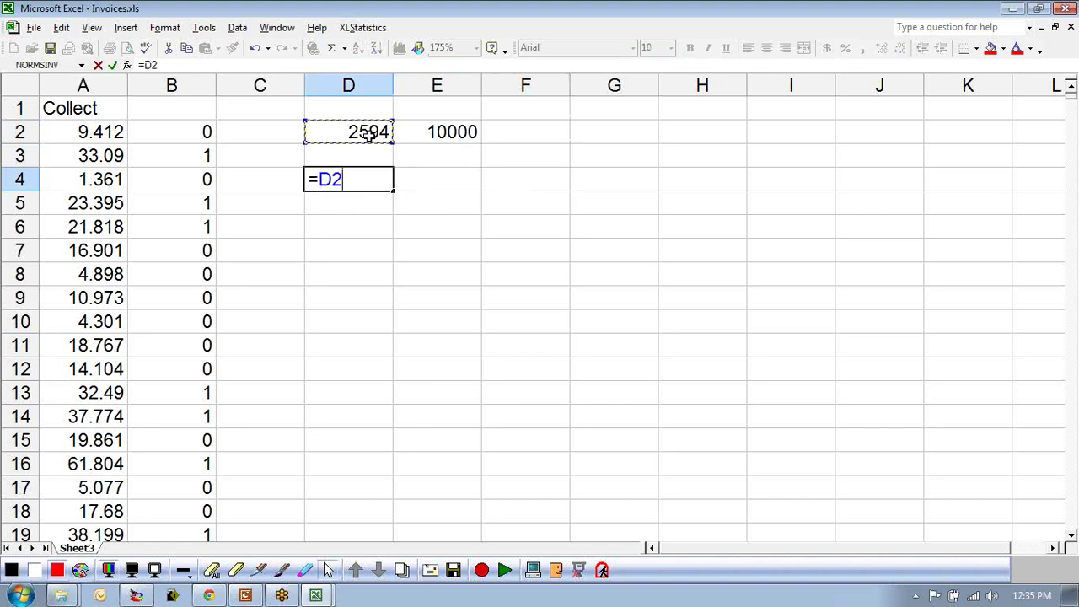
type("/")
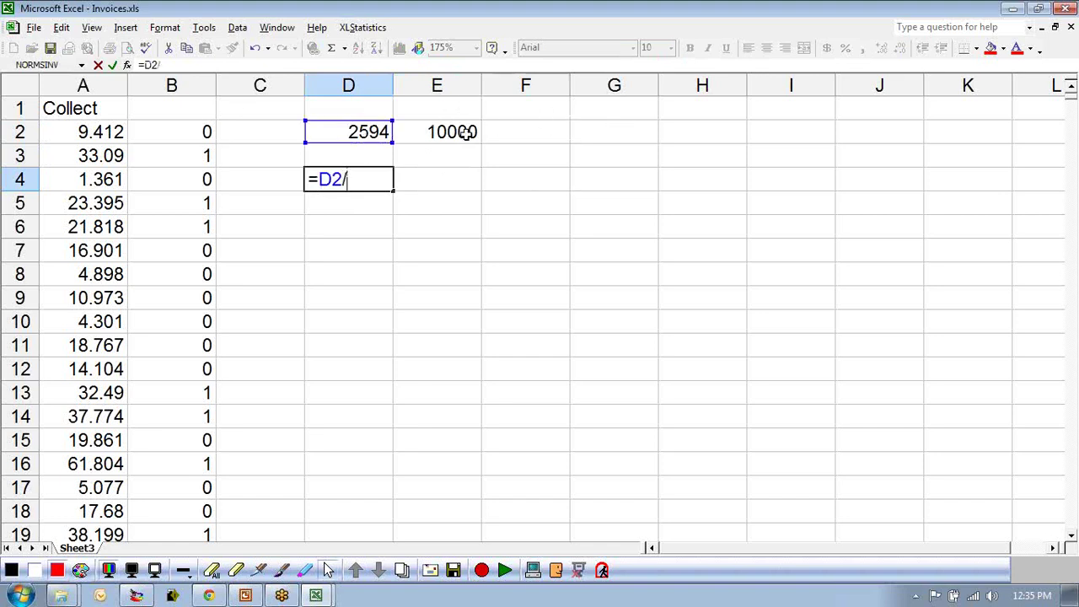
left_click(466, 134)
key("Return")
Format the defect proportion in D4 as a percentage with two decimal places.
left_click(366, 177)
left_click(845, 48)
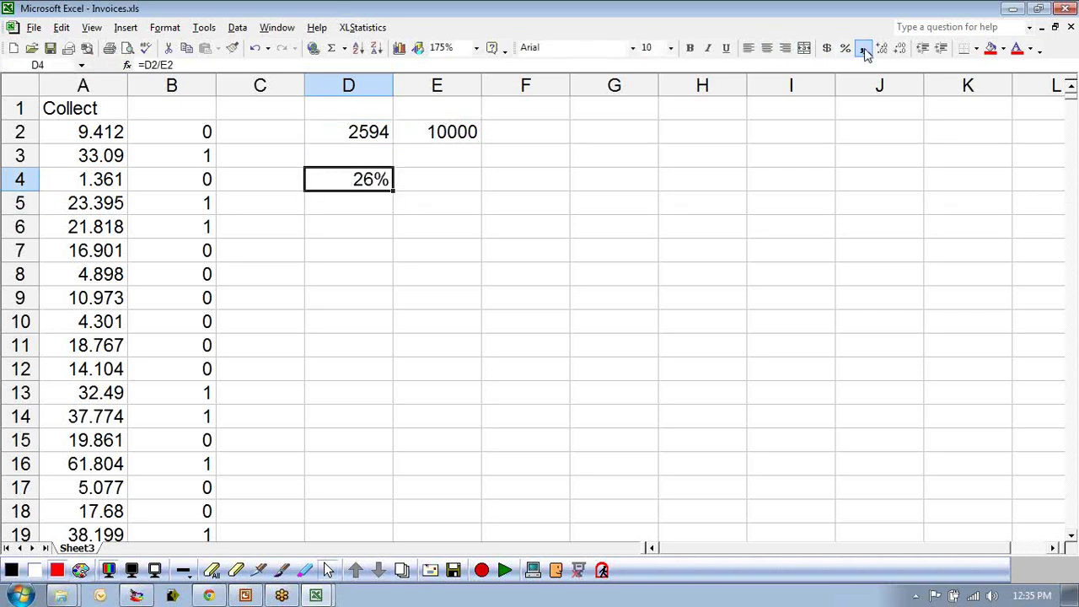
left_click(882, 48)
left_click(882, 48)
left_click(622, 192)
left_click(354, 184)
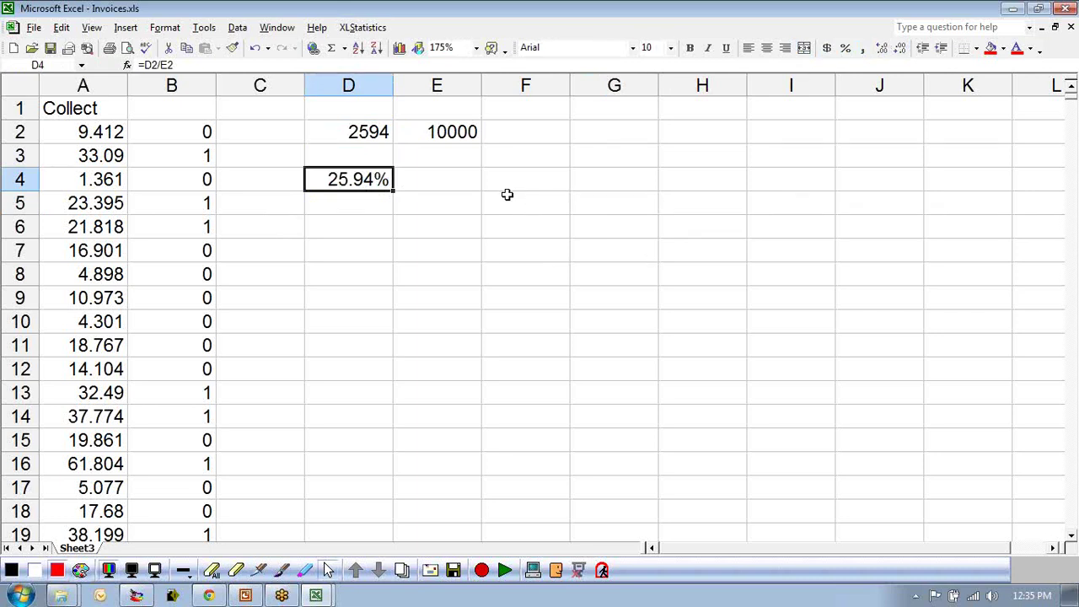
left_click(450, 131)
left_click(367, 125)
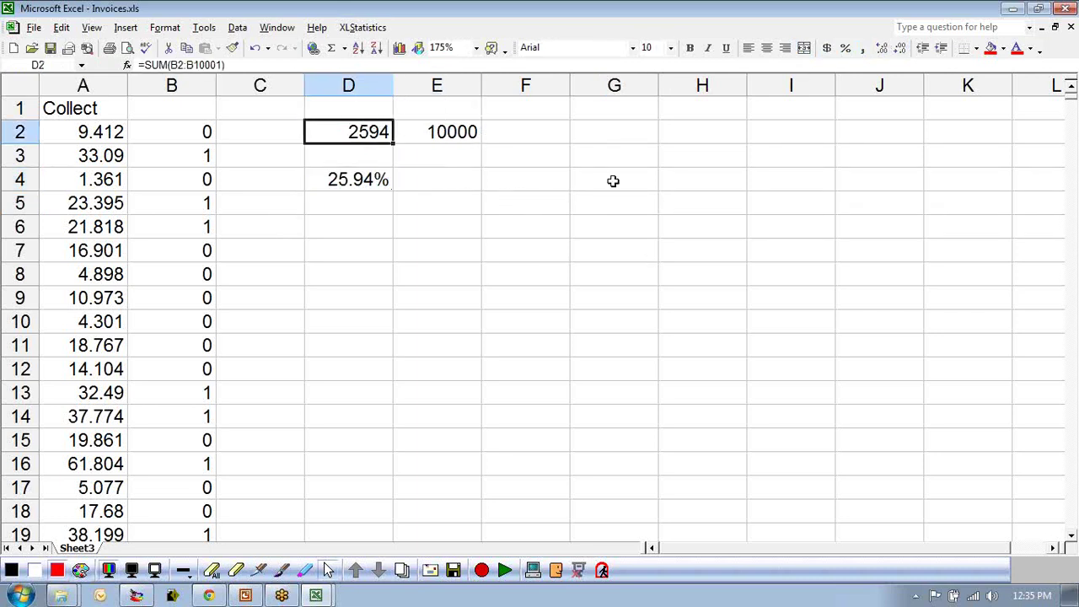
left_click(384, 179)
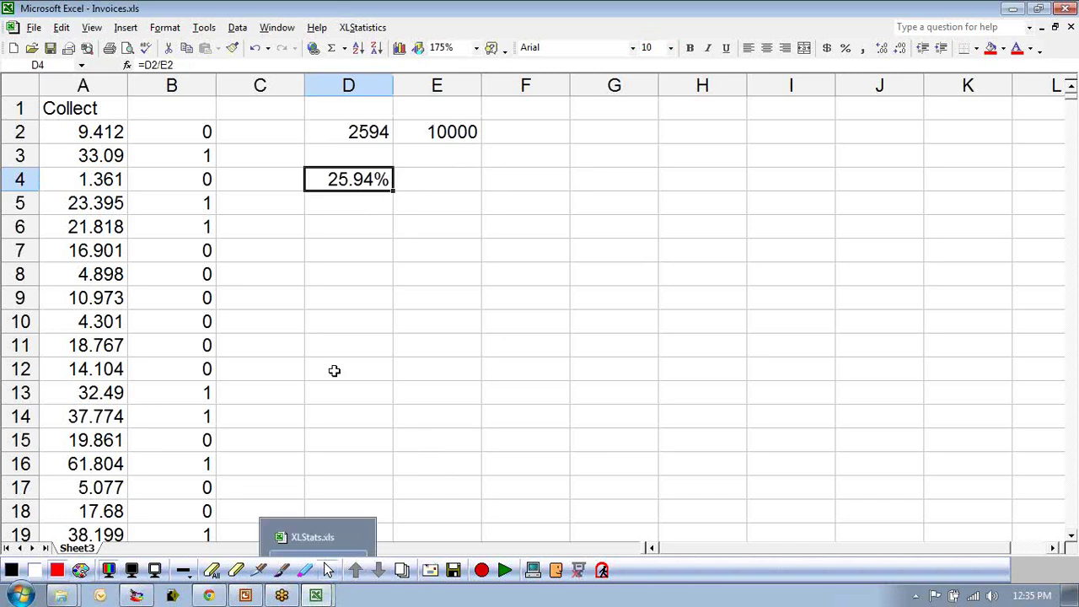
left_click(369, 363)
Run the XLStatistics 1Num analysis on the Collect data in column A.
left_click(100, 86)
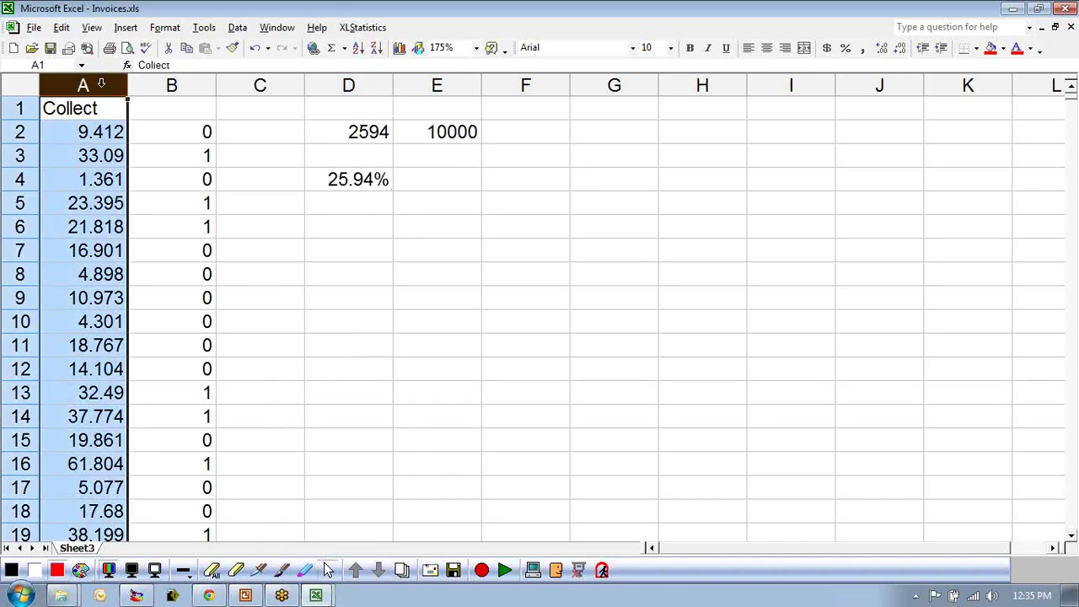
left_click(364, 28)
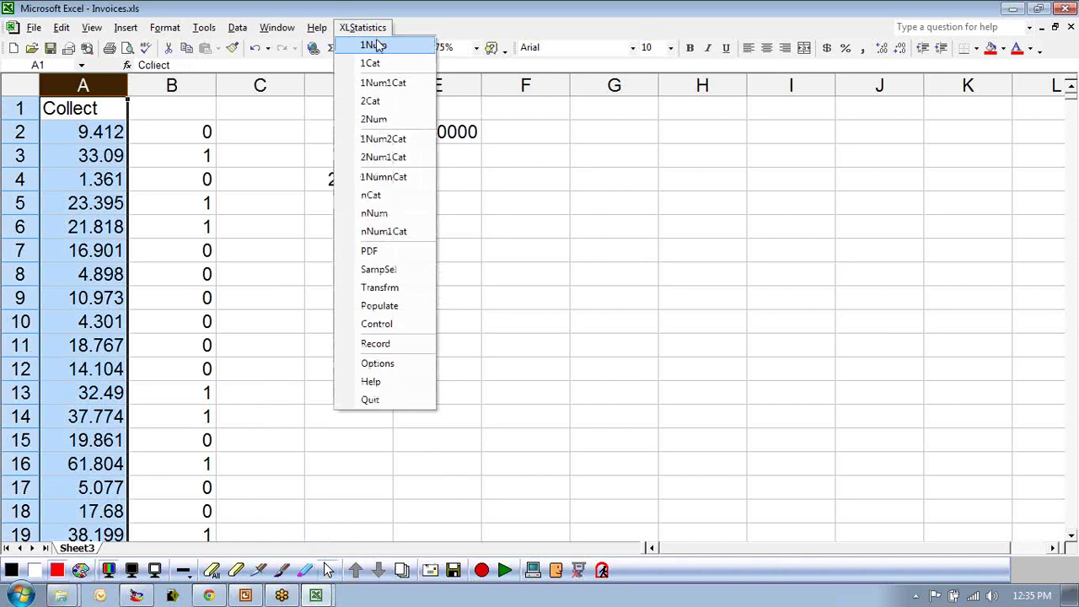
left_click(373, 46)
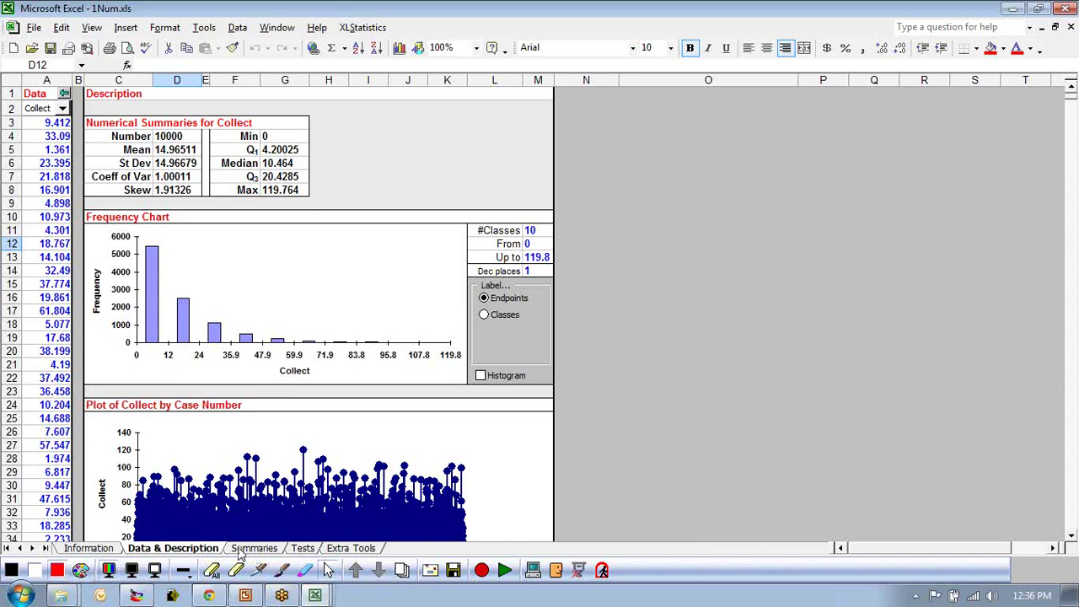
Examine the number, mean, standard deviation and coefficient of variation in the numerical summaries for Collect.
left_click(160, 135)
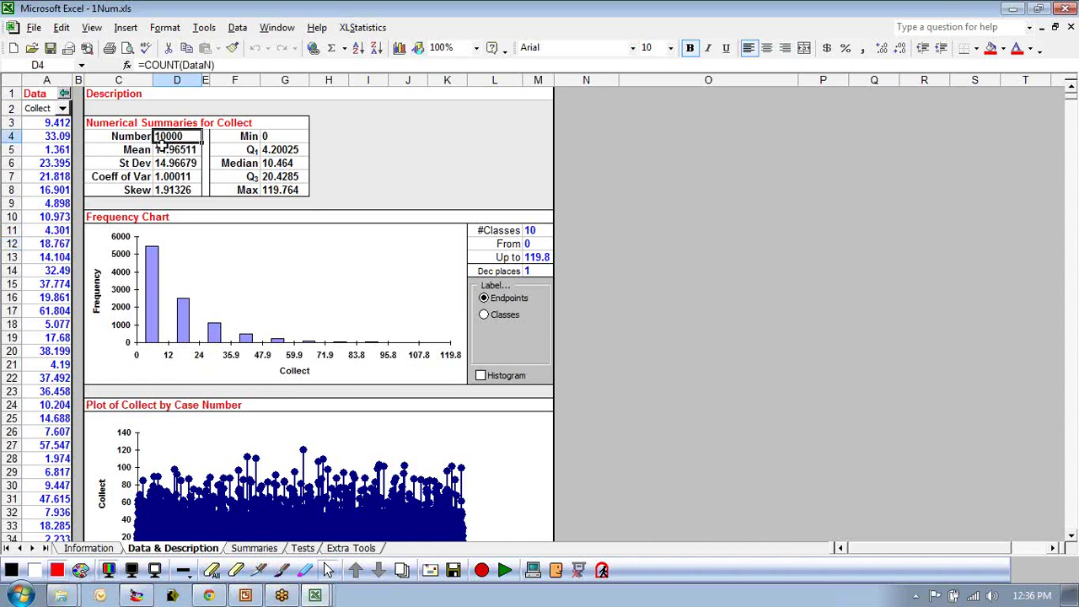
left_click(160, 149, "ctrl")
left_click(162, 162, "ctrl")
left_click(166, 176, "ctrl")
left_click(163, 136, "ctrl")
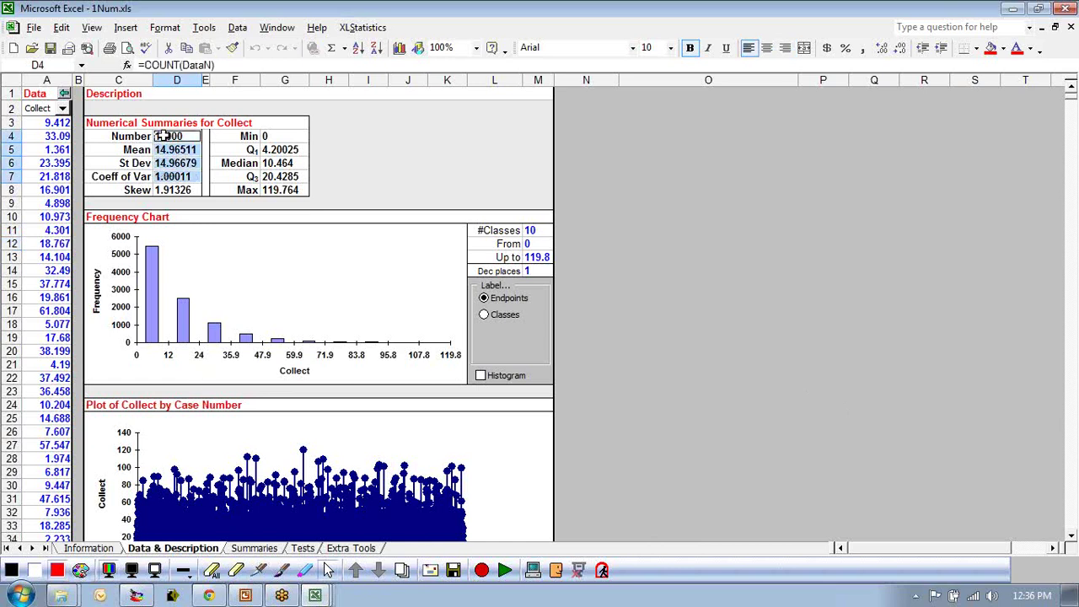
left_click(179, 143)
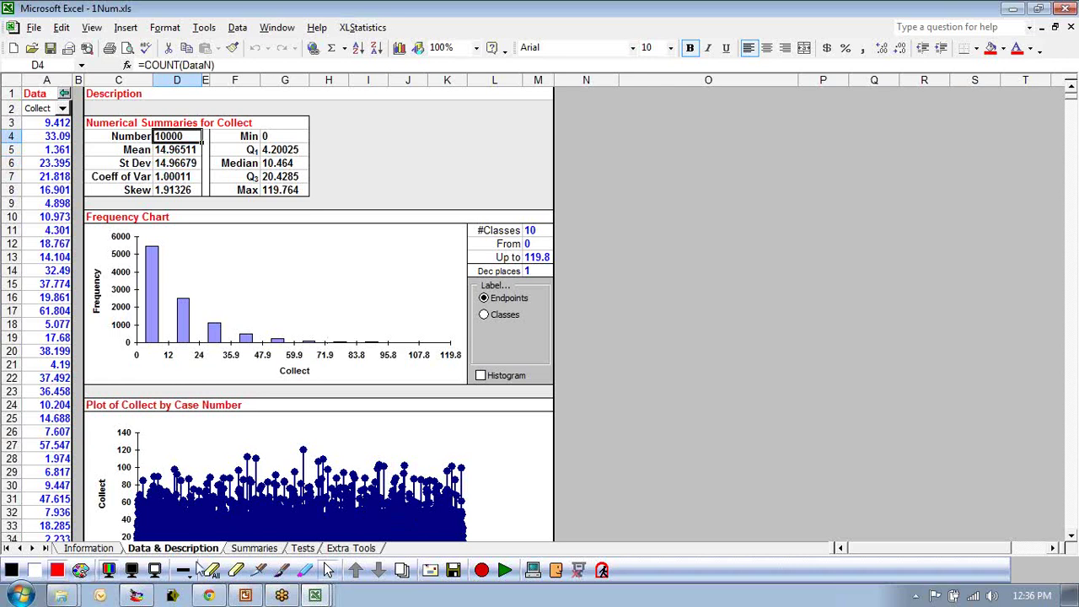
Open the Summaries sheet of 1Num.xls and enlarge it to 190% around the Frequency Chart.
left_click(249, 548)
left_click(627, 334)
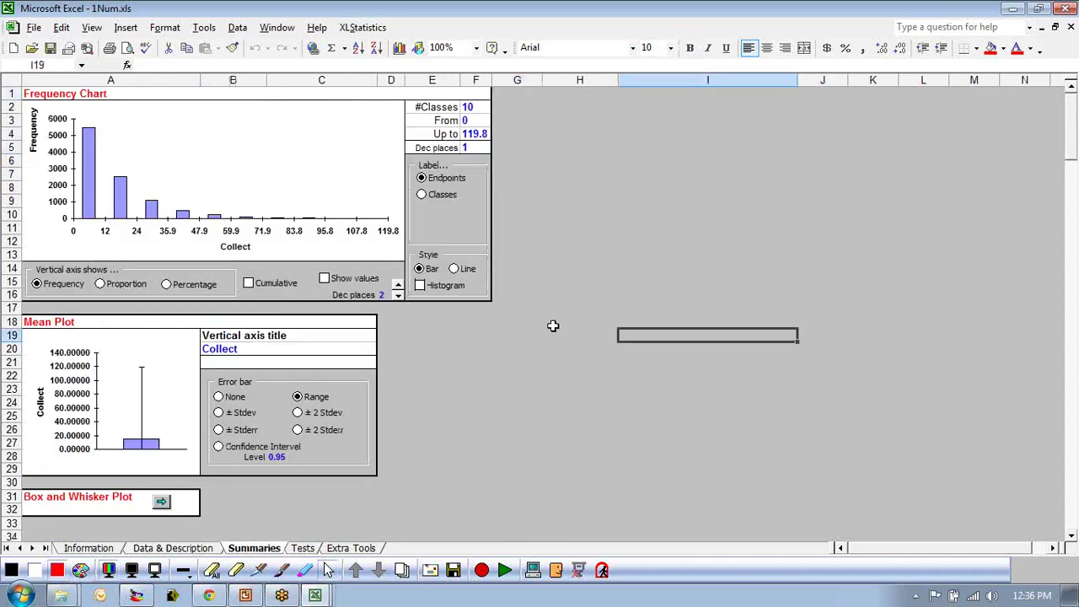
scroll(580, 348, "up", 7)
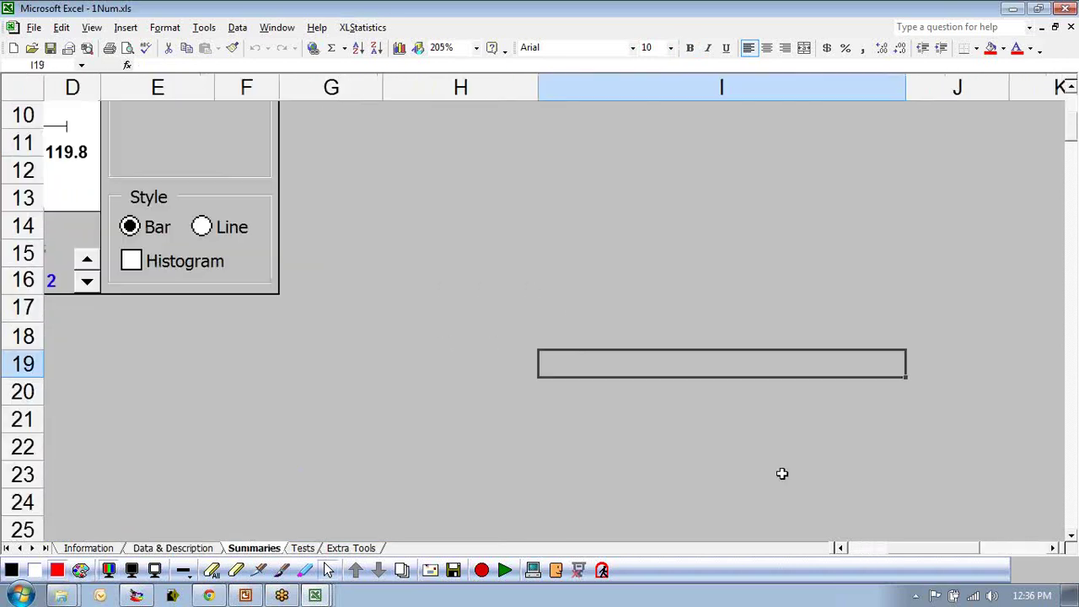
left_click_drag(872, 552, 843, 528)
scroll(835, 506, "up", 3)
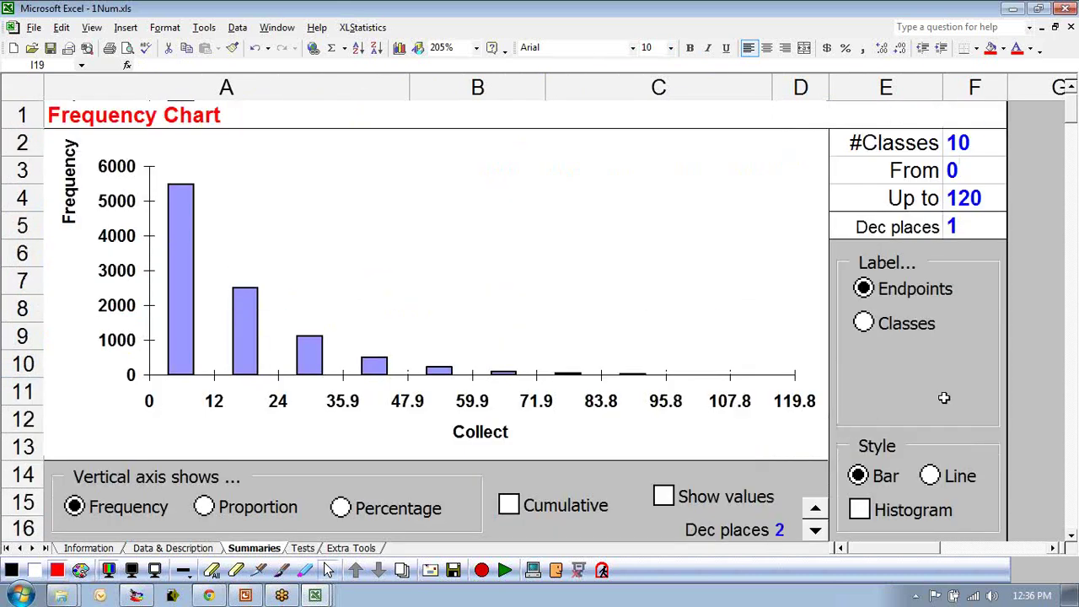
scroll(978, 408, "down", 1)
scroll(900, 367, "down", 6)
scroll(900, 368, "up", 6)
Set the Frequency Chart to 12 classes with an upper limit of 120.
left_click(895, 152)
left_click(894, 187)
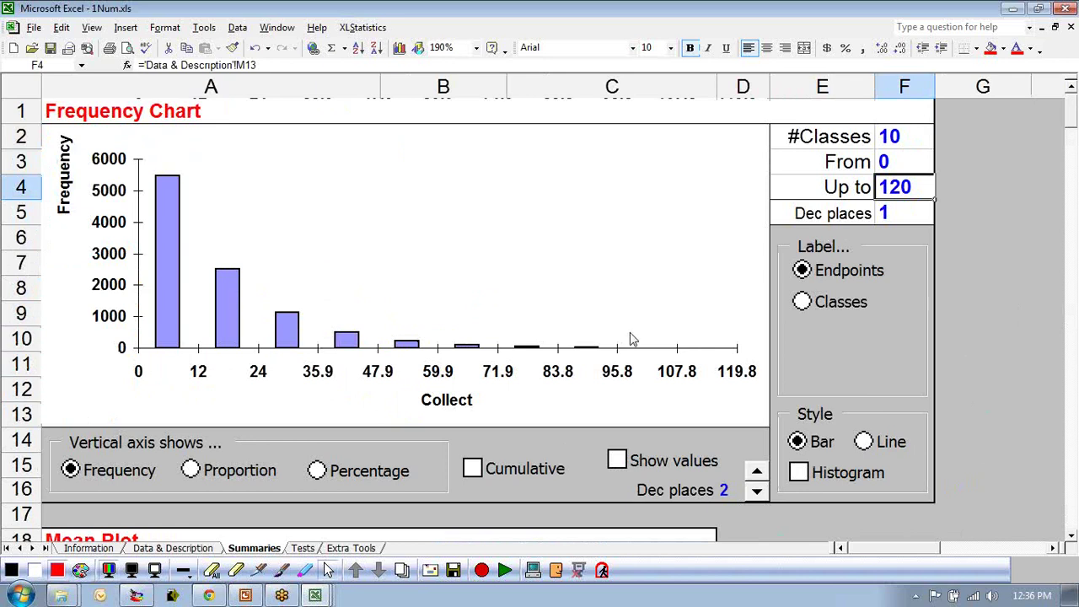
left_click(892, 139)
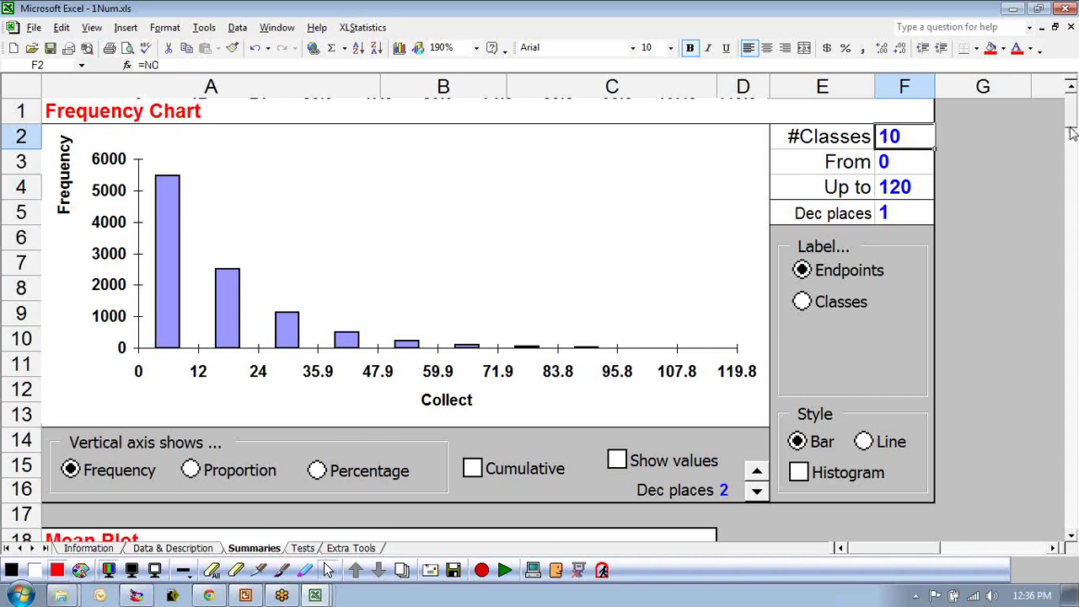
type("12")
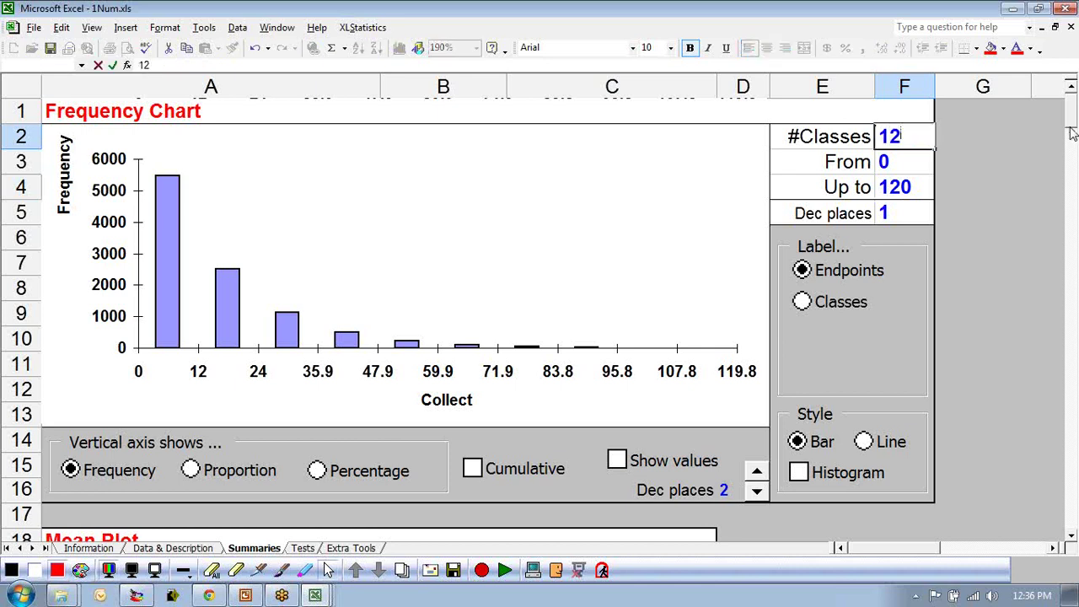
key("Return")
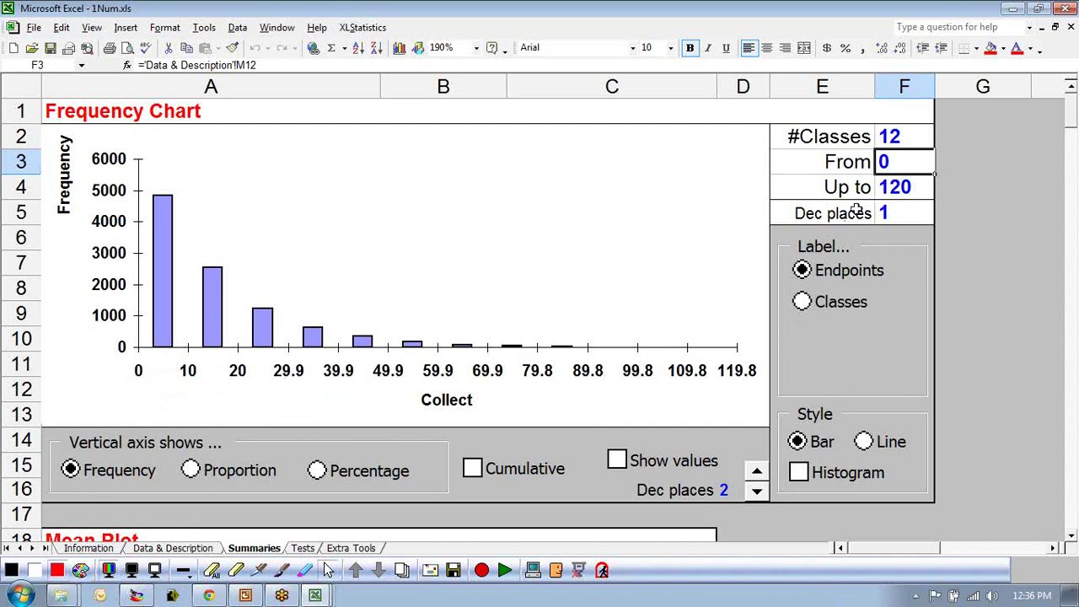
left_click(896, 185)
type("120")
key("Return")
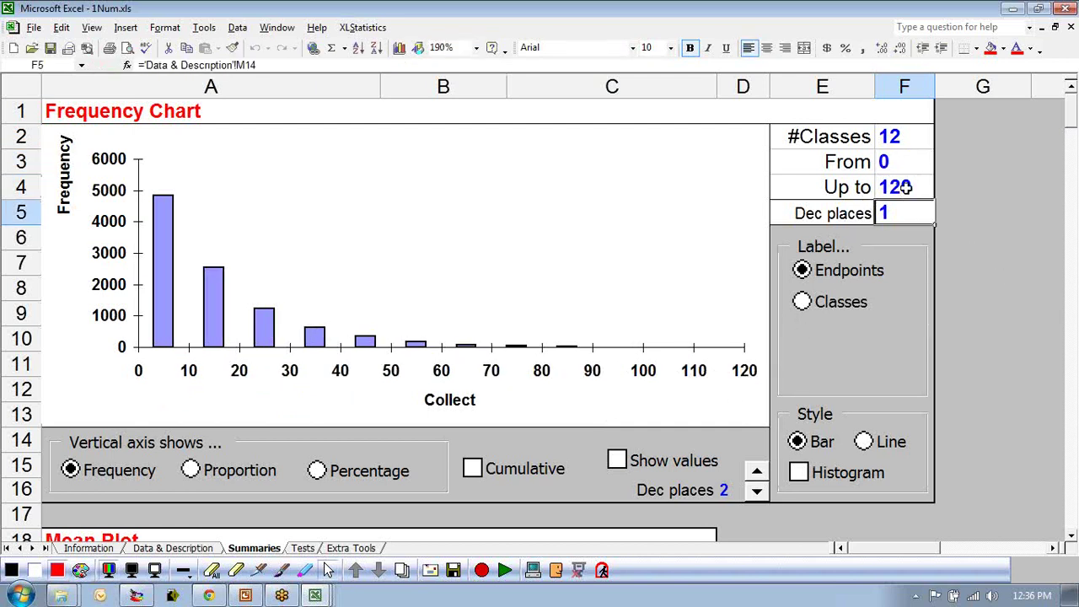
Show percentages on the Frequency Chart's vertical axis and display the values above the bars.
left_click(900, 192)
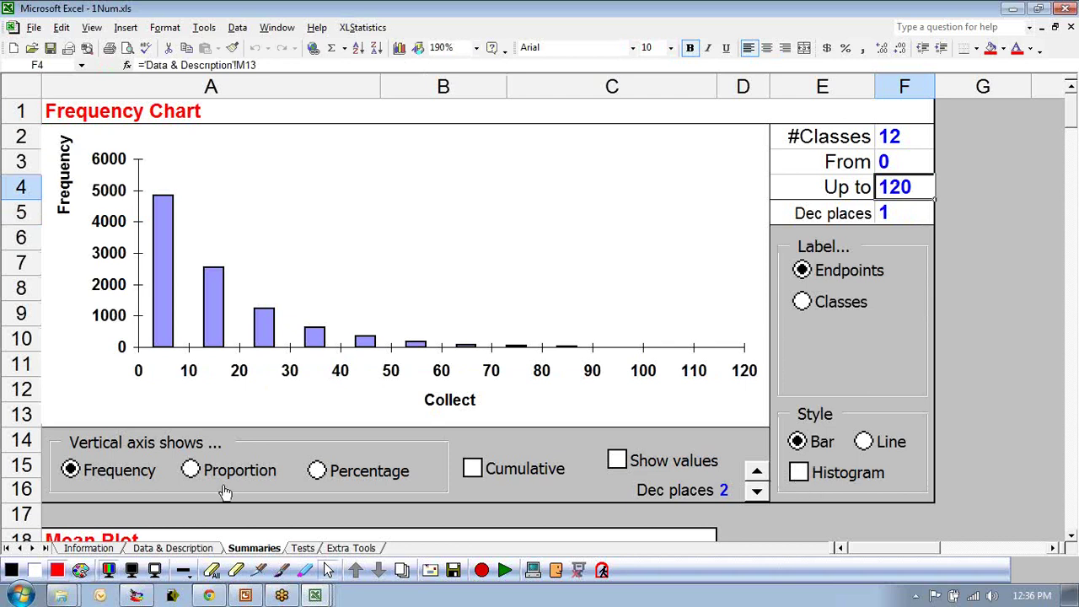
left_click(317, 472)
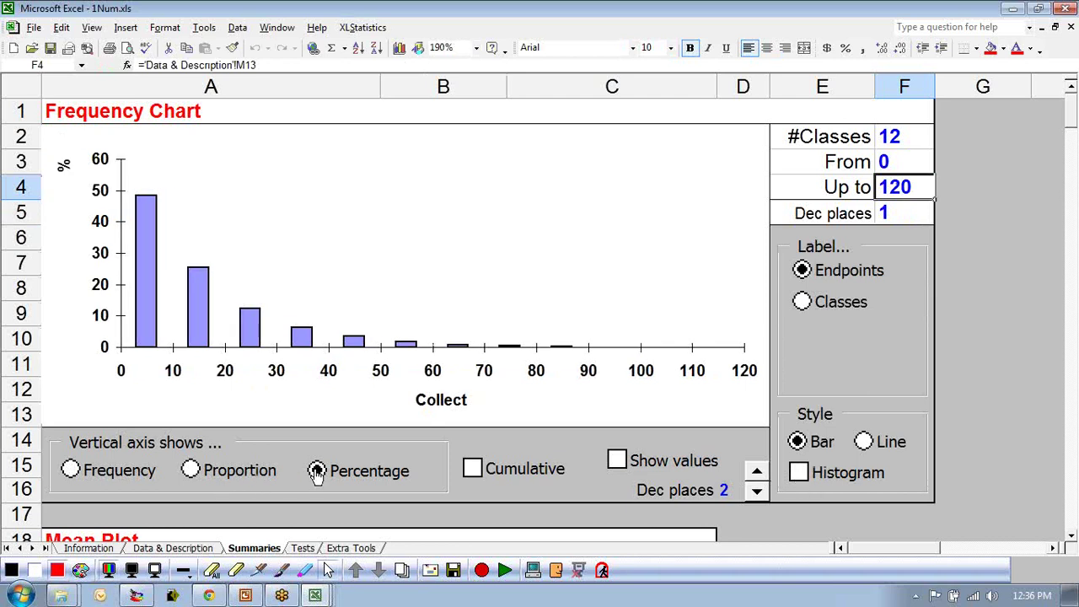
left_click(616, 461)
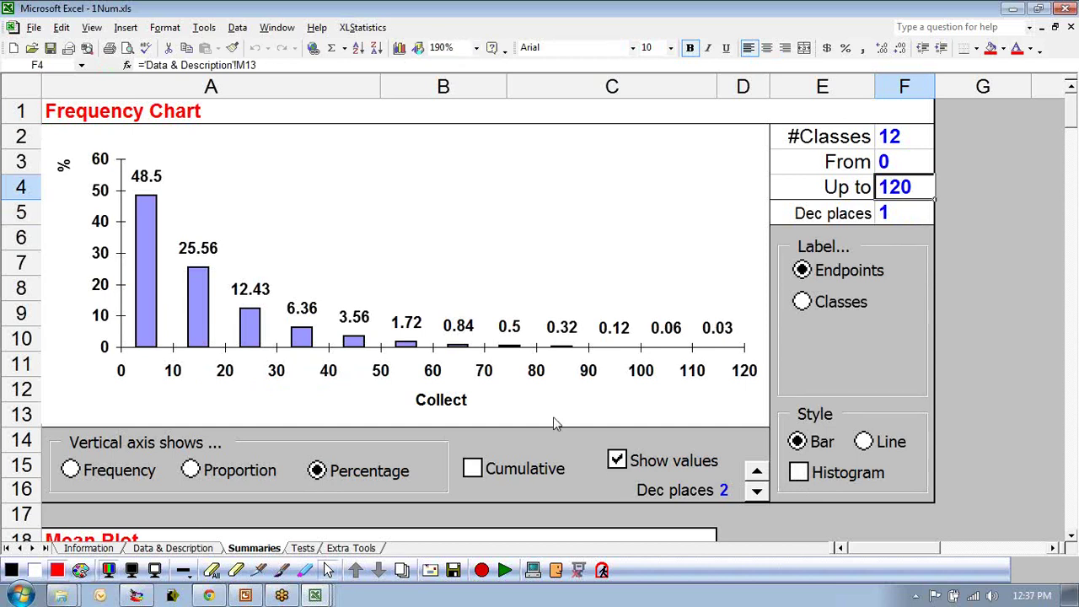
Regroup the Frequency Chart into 6 classes.
left_click(912, 137)
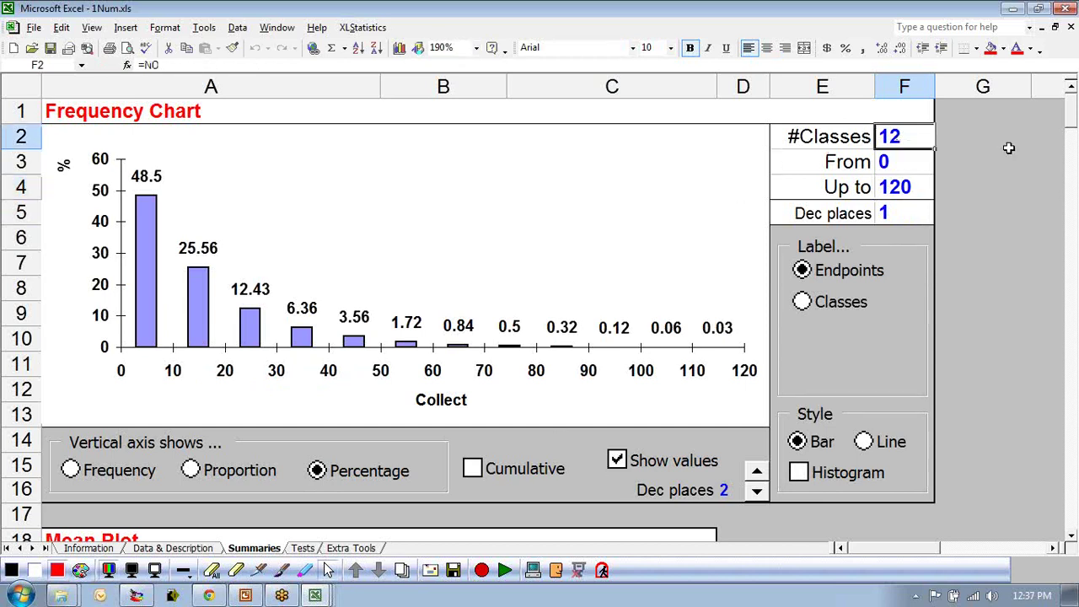
type("6")
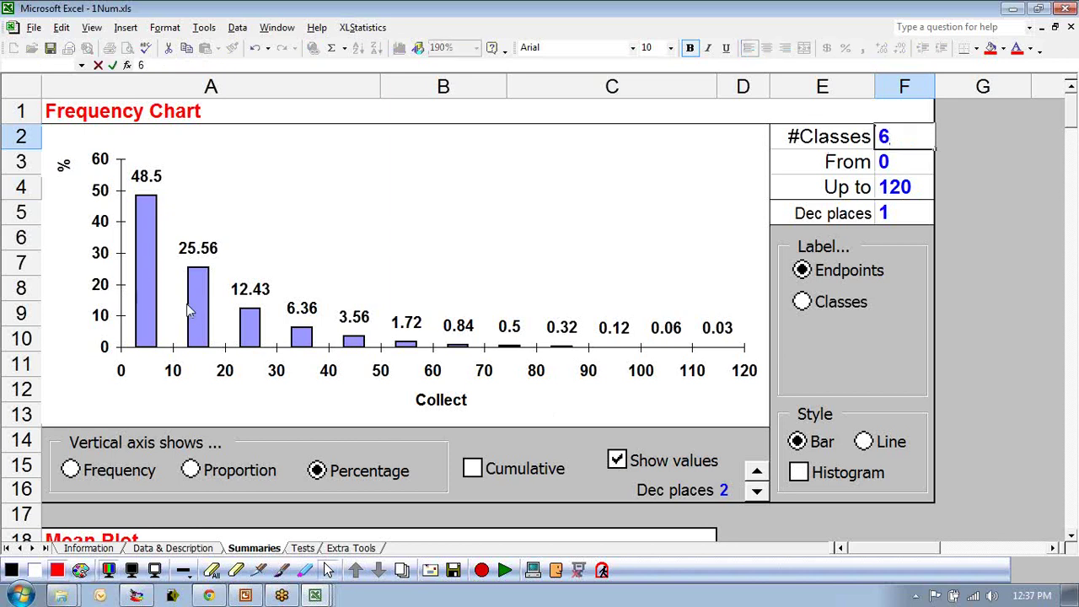
key("Return")
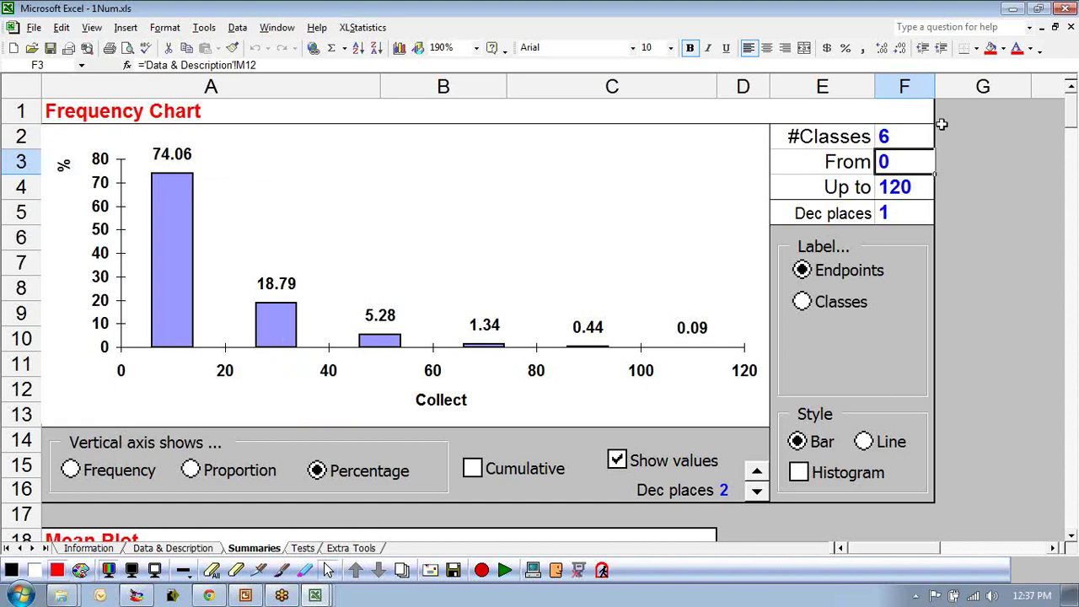
Start the Frequency Chart's range at 20 and reduce it to 1 class.
left_click(887, 136)
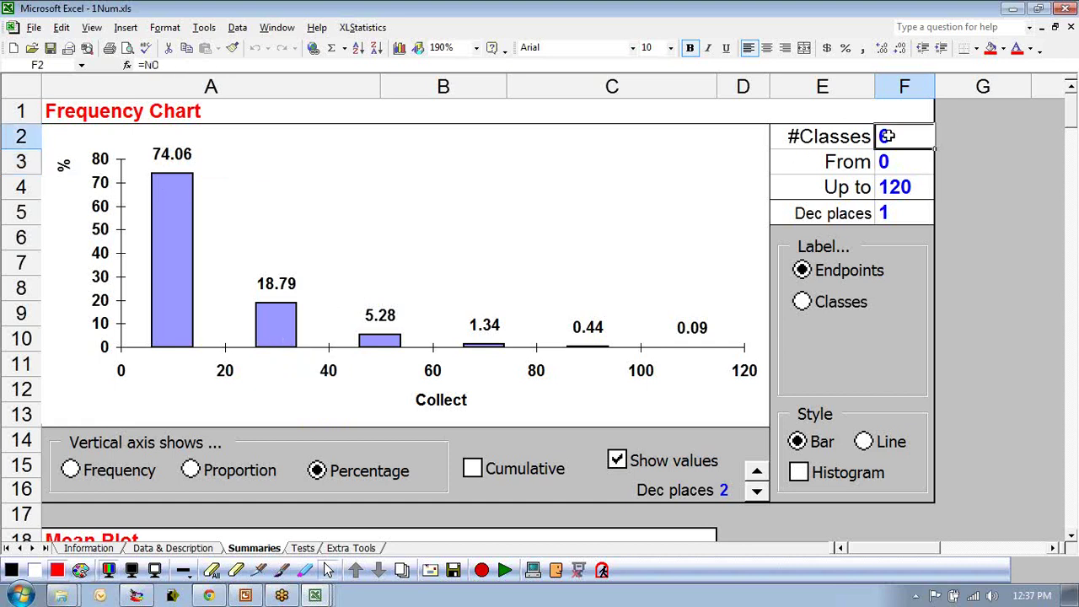
left_click(897, 161)
left_click(892, 139)
left_click(904, 168)
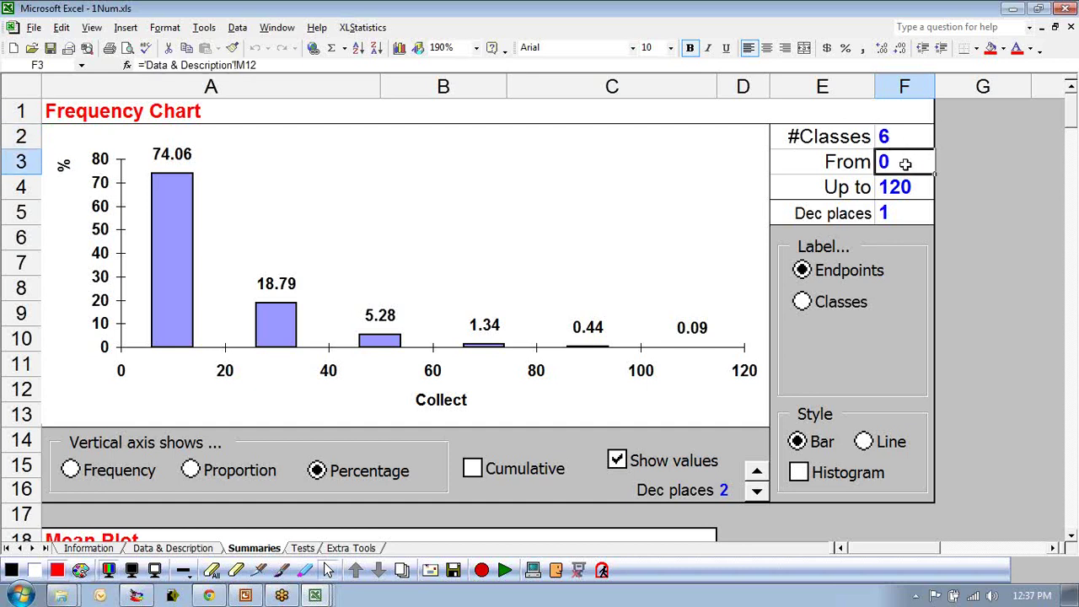
type("20")
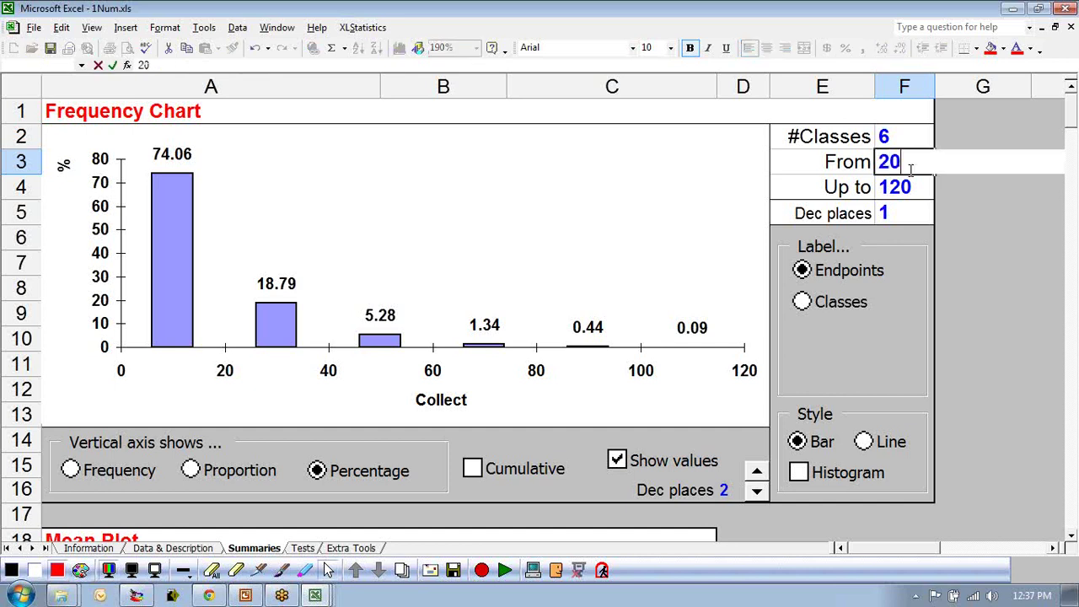
key("Up")
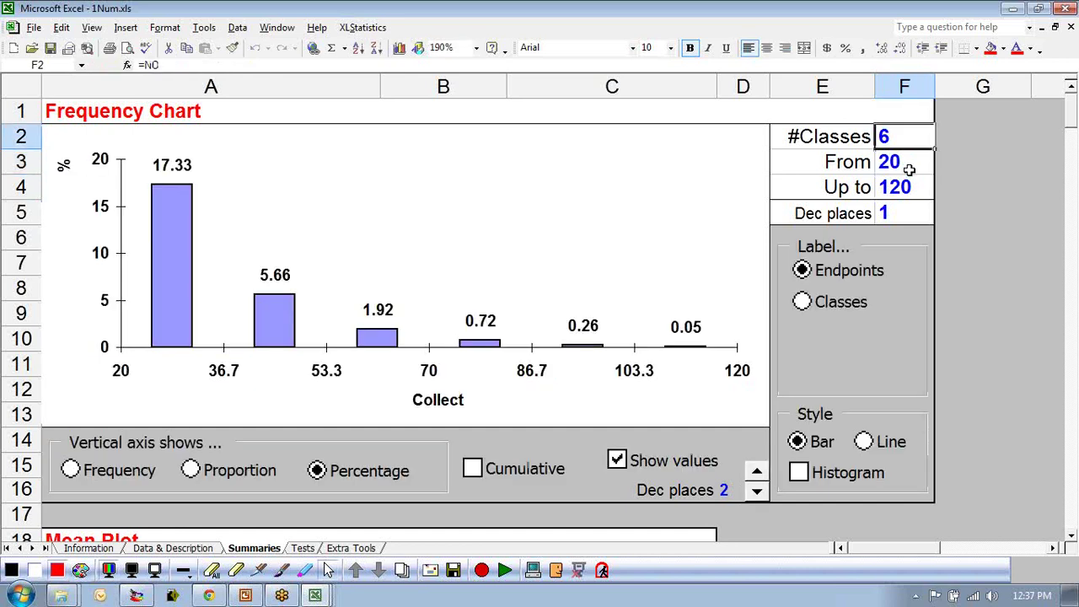
type("1")
key("Return")
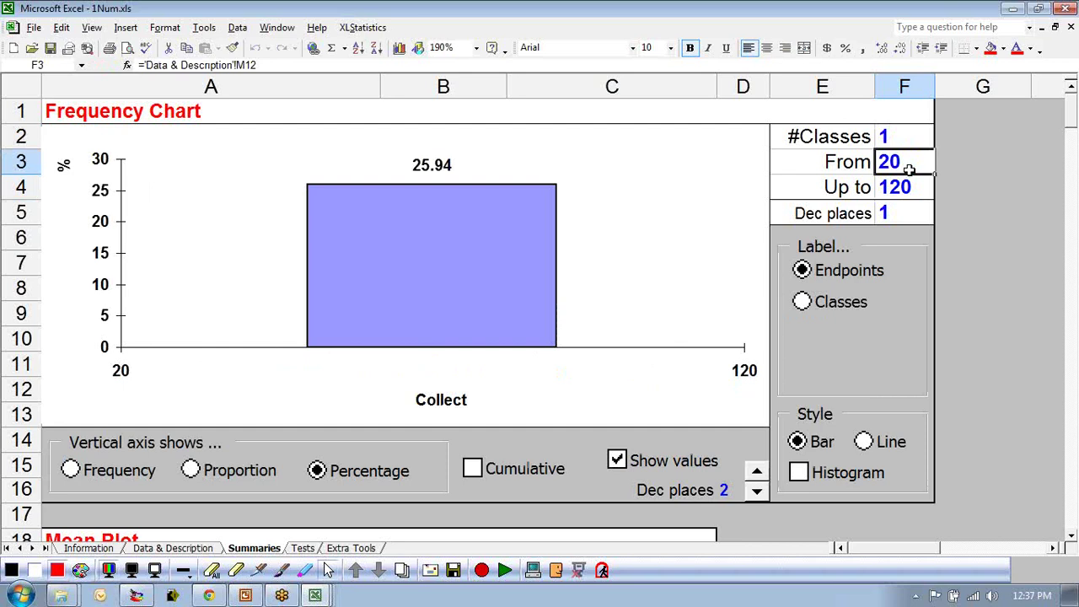
Regroup the Frequency Chart into 6 classes, start its range at 0, and check the percentage labels above the bars.
left_click(443, 167)
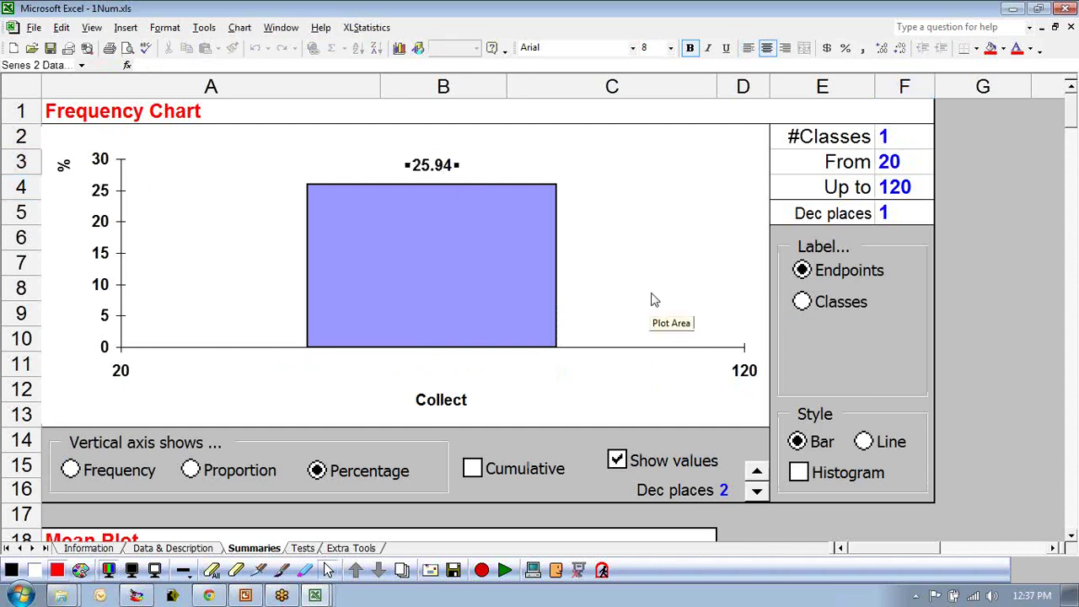
left_click(926, 147)
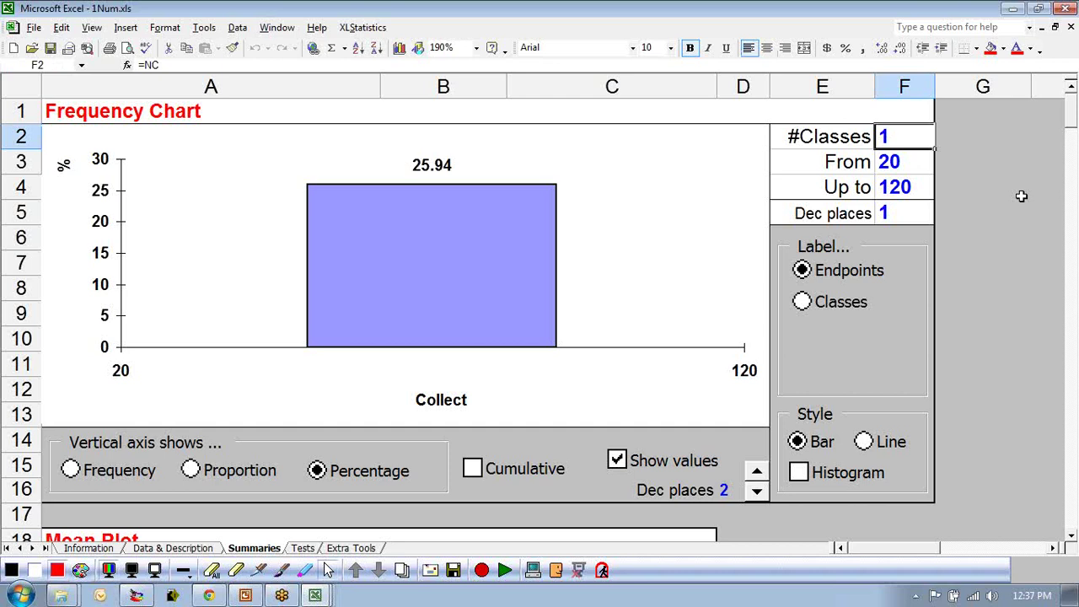
type("6")
key("Return")
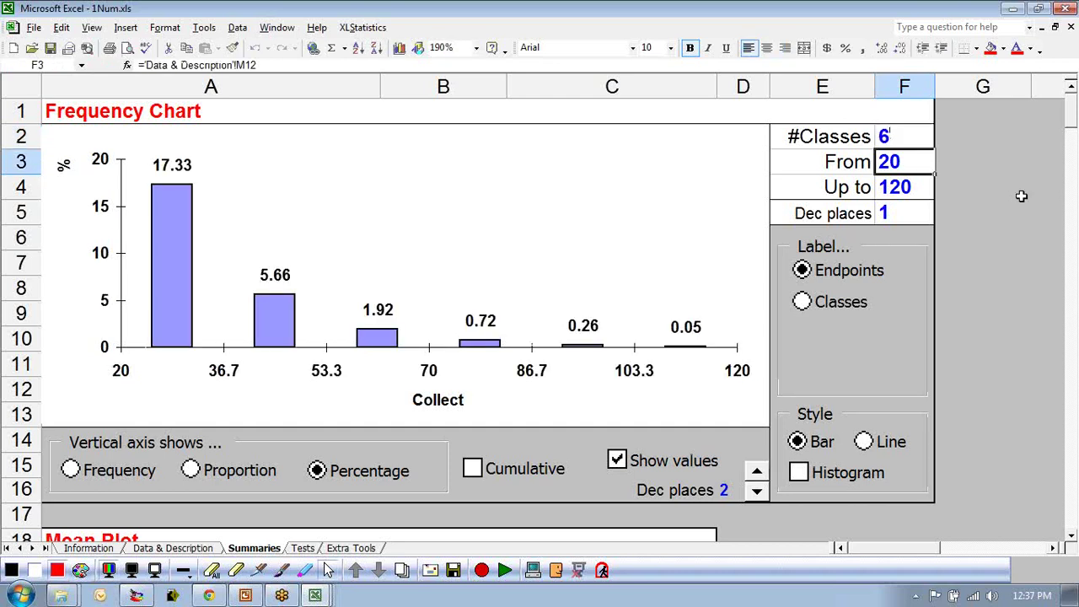
type("0")
key("Return")
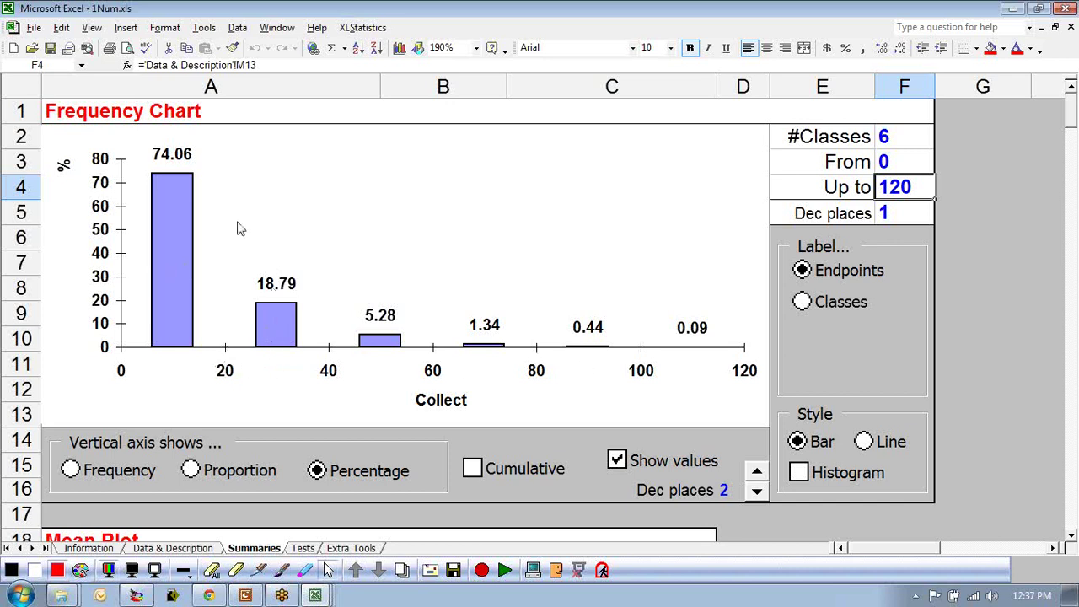
left_click(166, 163)
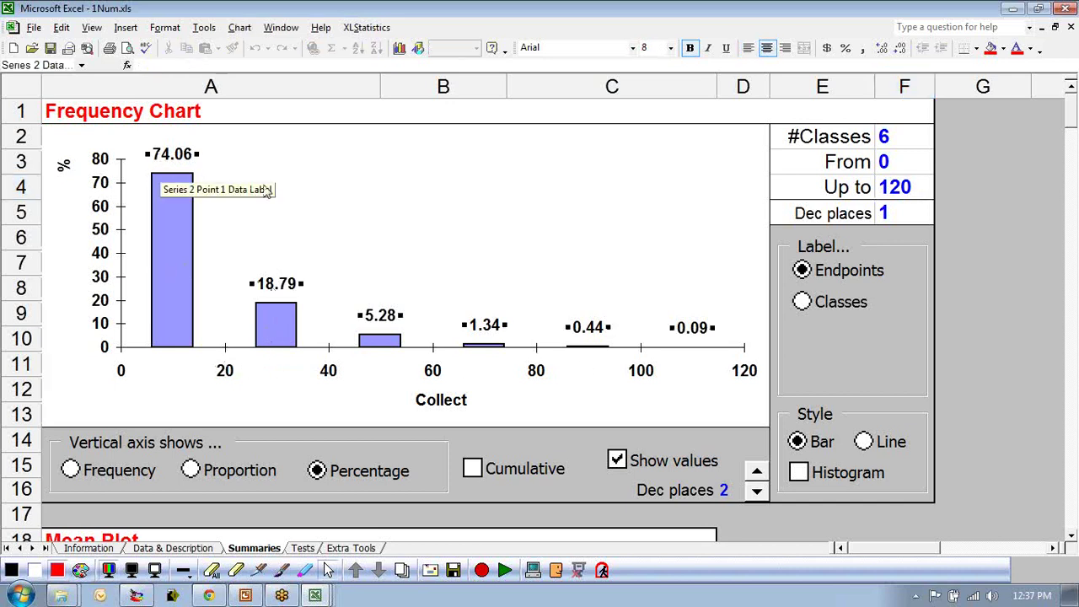
left_click(321, 405)
left_click(1001, 405)
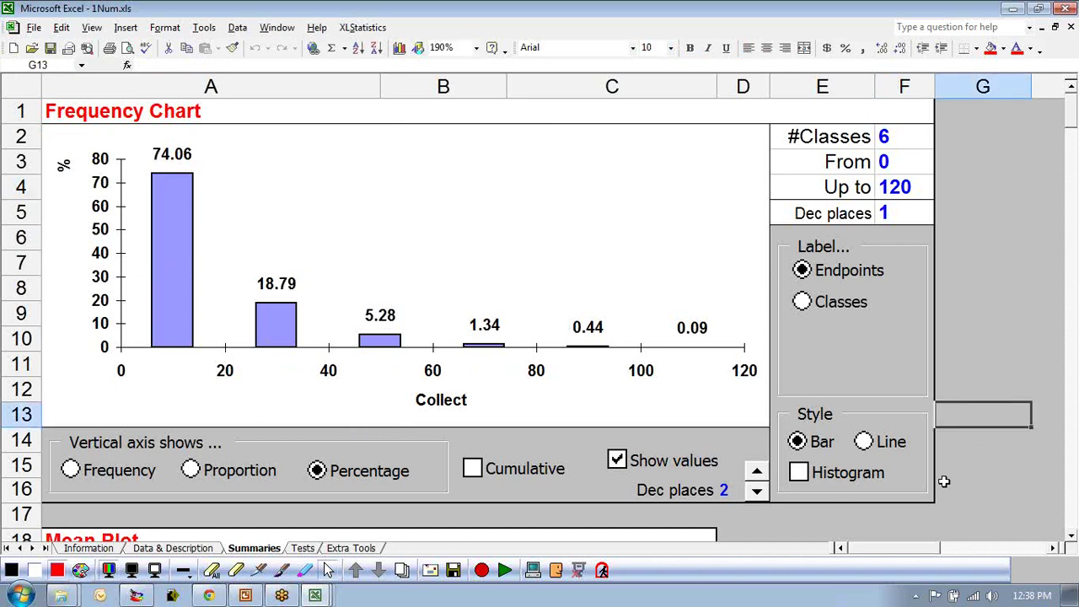
Switch to the Invoices.xls workbook and compare its calculated percentage above 20 days with the chart.
left_click(314, 597)
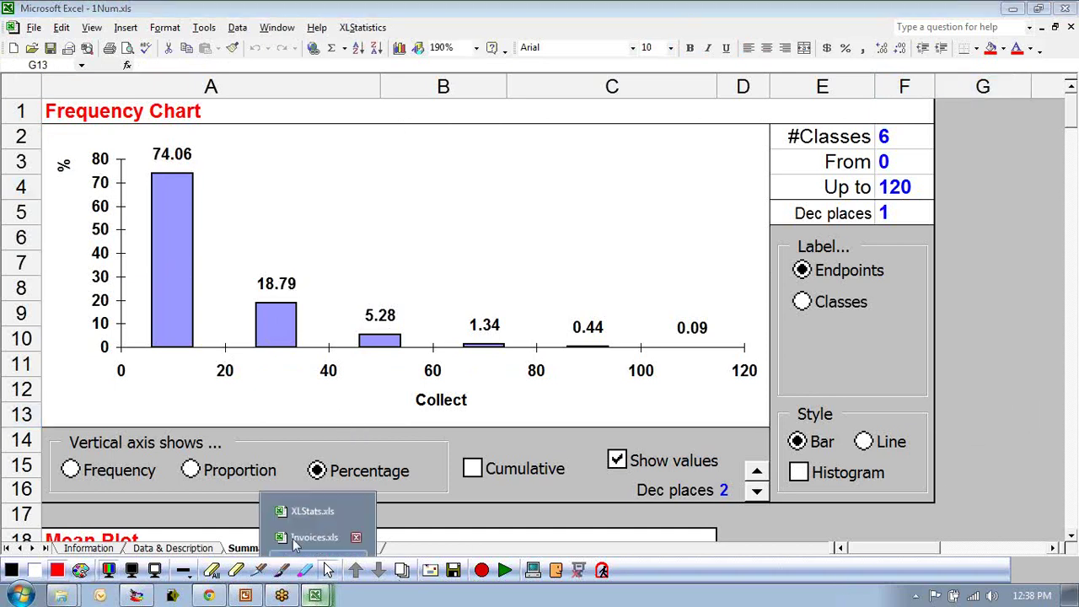
left_click(314, 537)
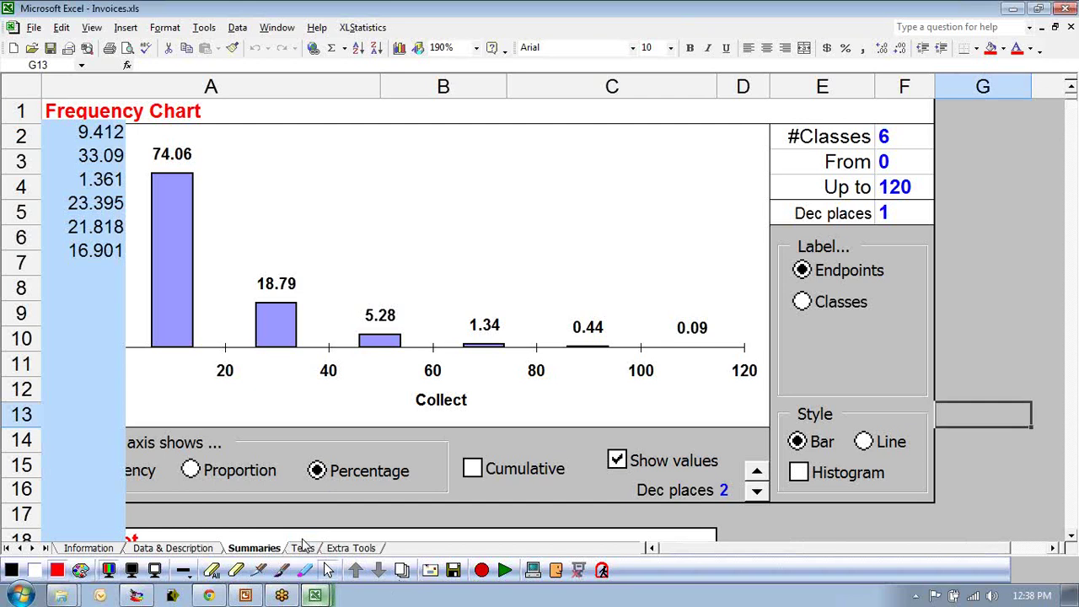
left_click_drag(439, 344, 440, 325)
left_click(365, 195)
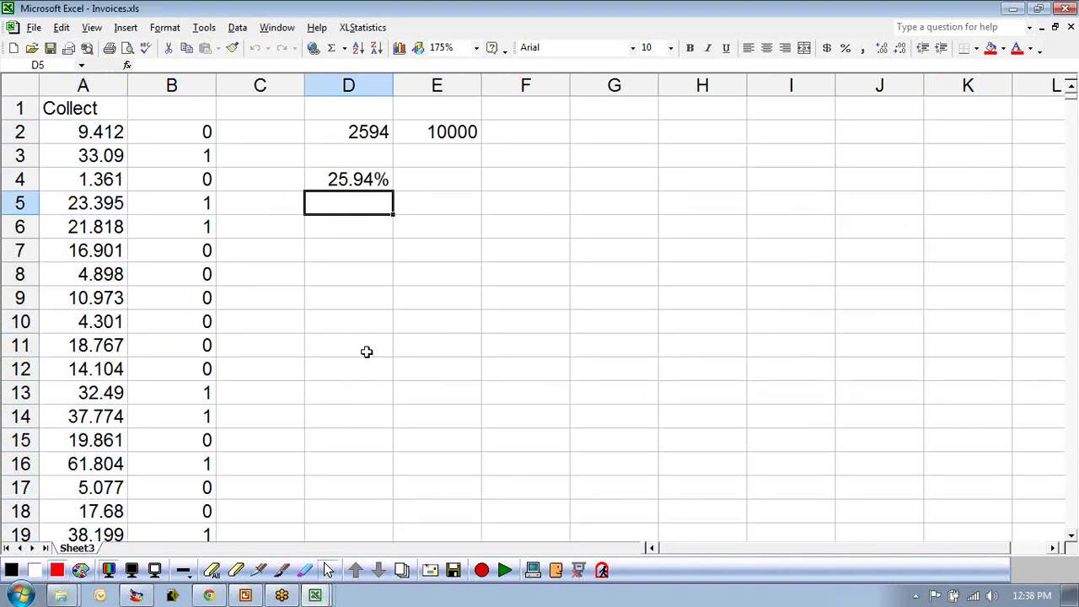
left_click(350, 494)
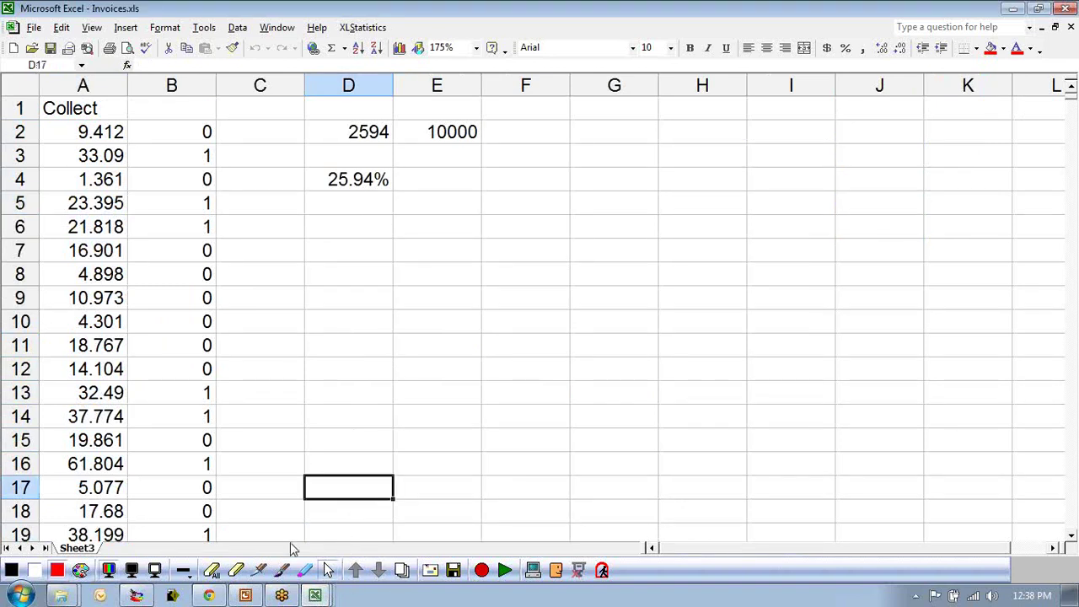
Switch to the PowerPoint deck and present the Capability by Counting results slide, continuing to the Case 2 slide.
left_click(245, 595)
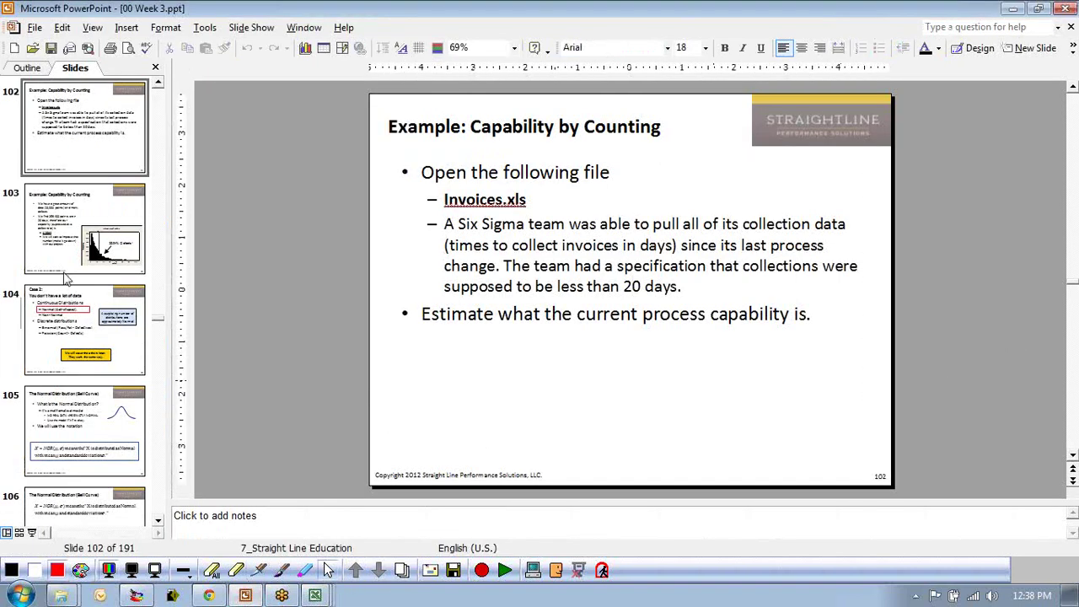
left_click(73, 218)
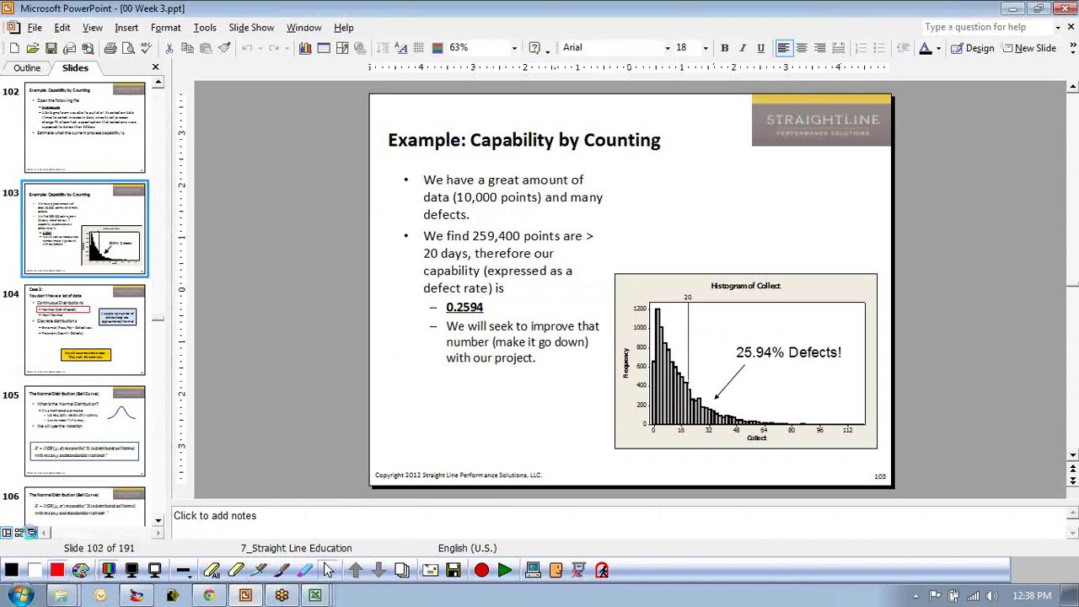
left_click(32, 533)
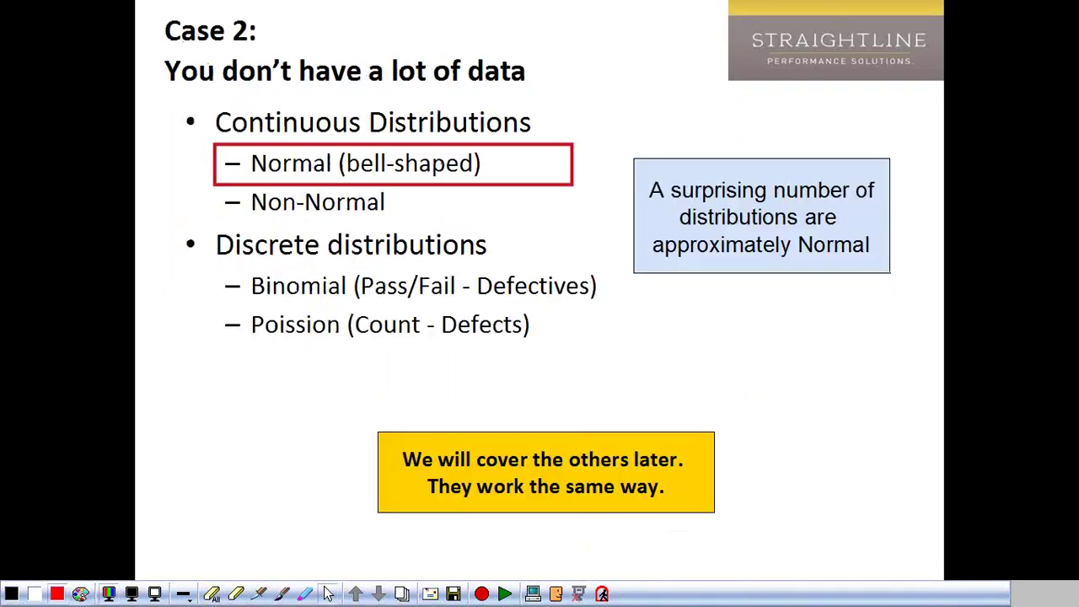
key("Right")
key("Left")
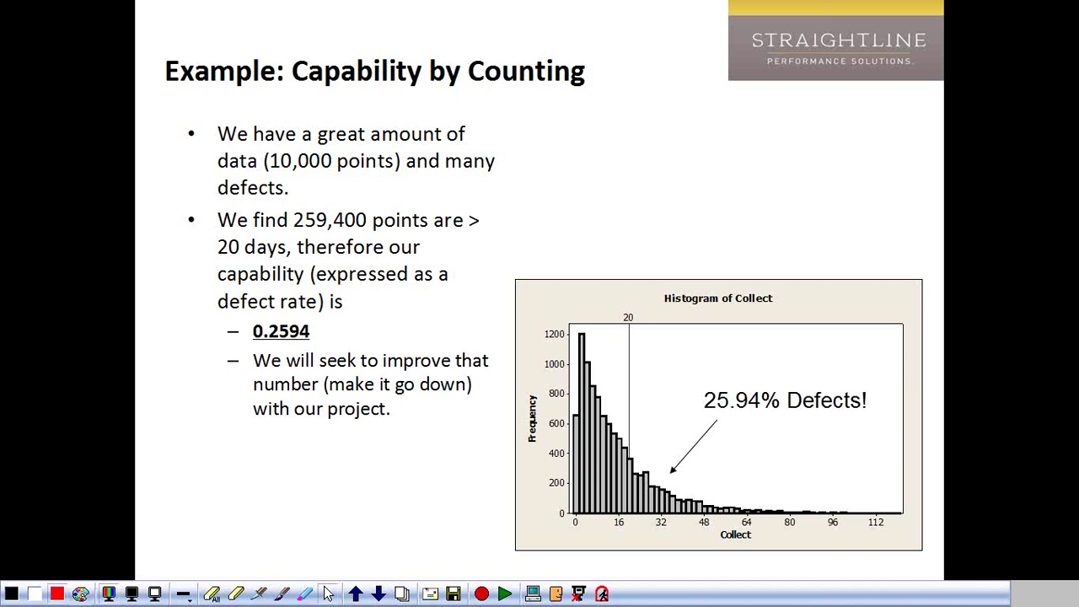
key("Right")
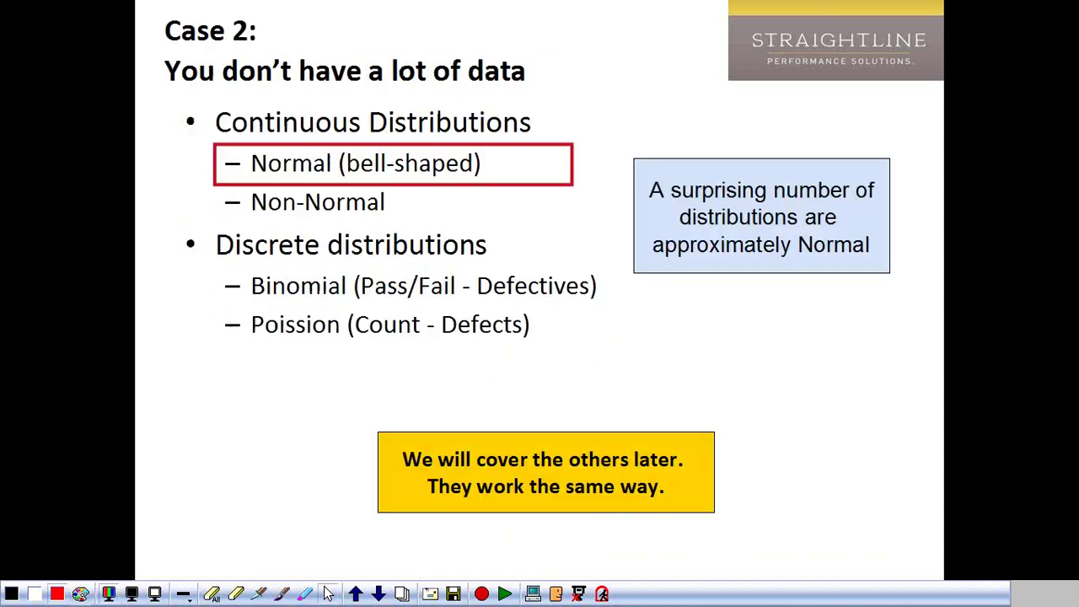
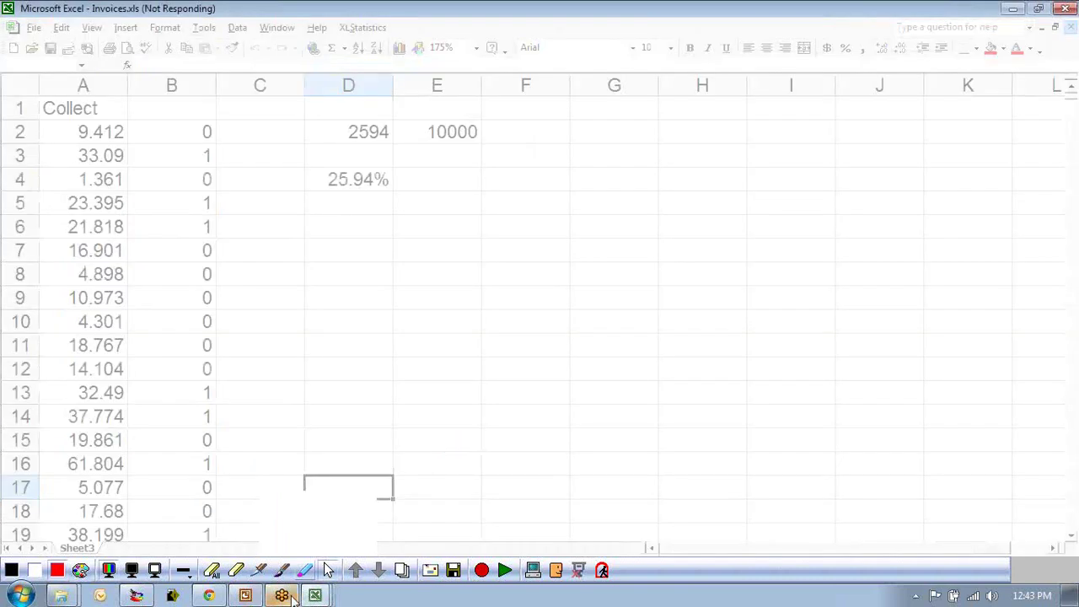
Close the 1Num.xls workbook without saving its changes.
mouse_move(316, 597)
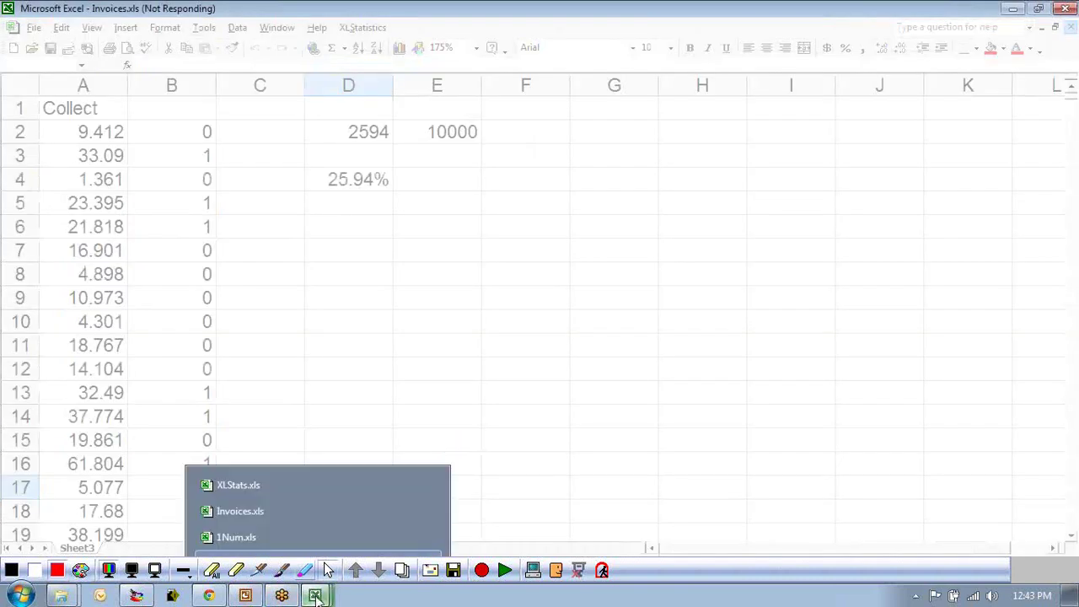
left_click(263, 539)
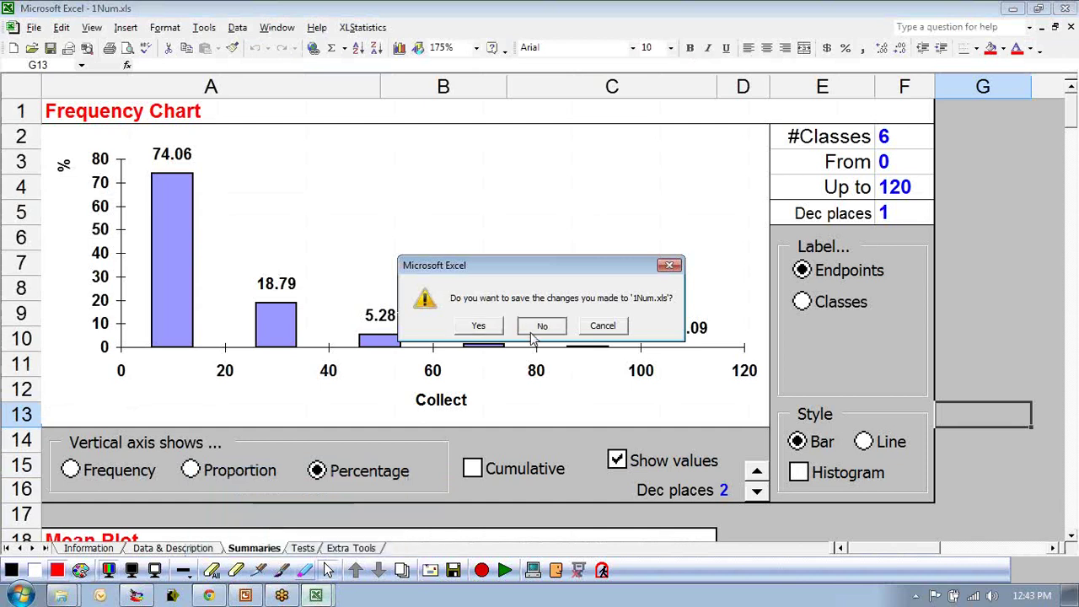
left_click(527, 326)
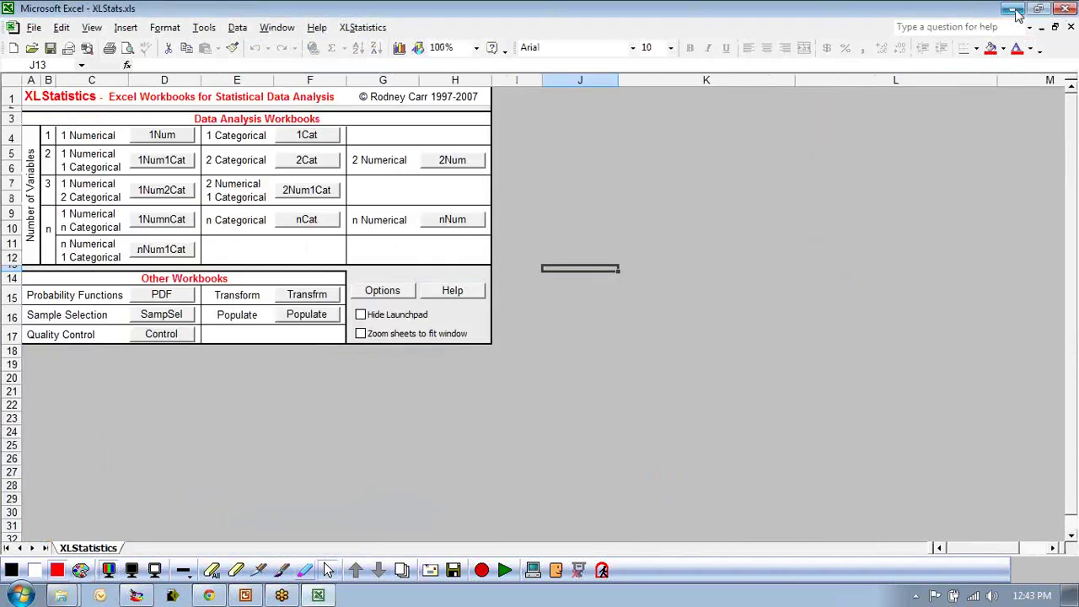
left_click(495, 481)
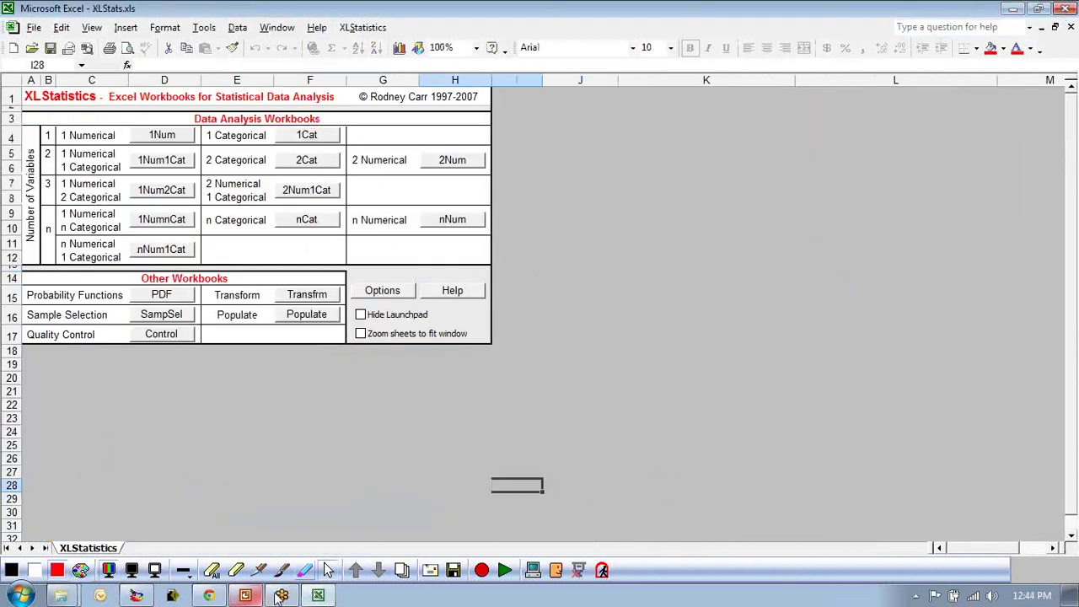
Open Emails.xls from the Data Files Used folder and select its Emails column.
mouse_move(244, 595)
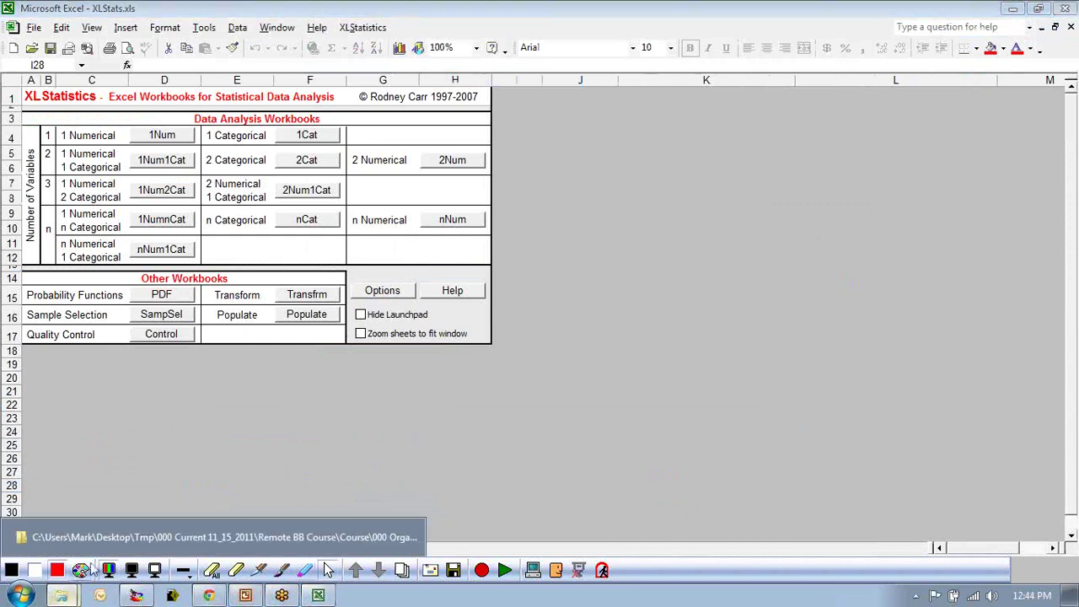
left_click(132, 537)
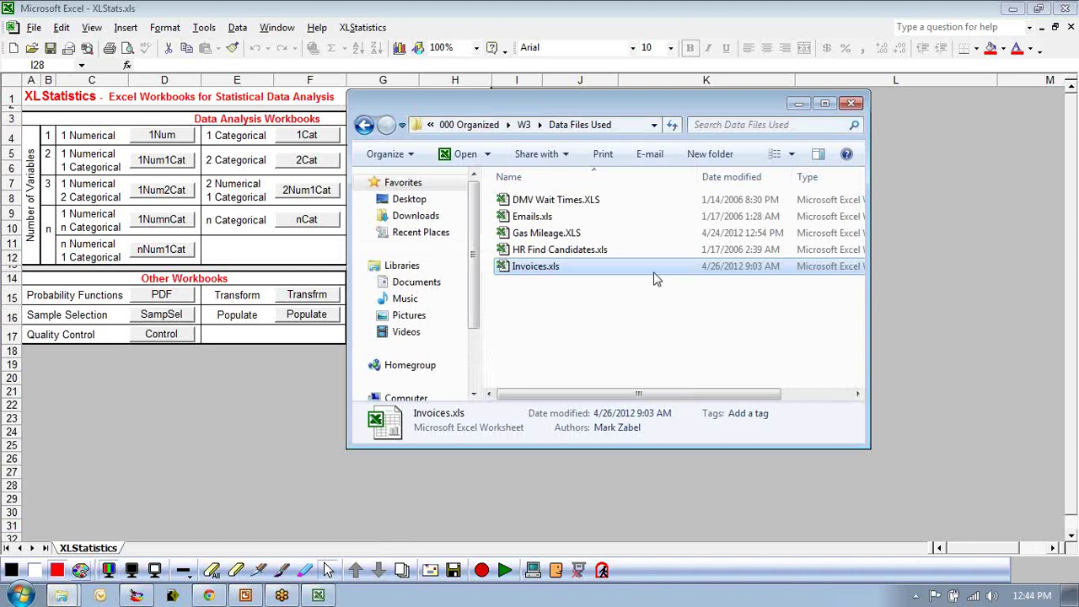
double_click(548, 217)
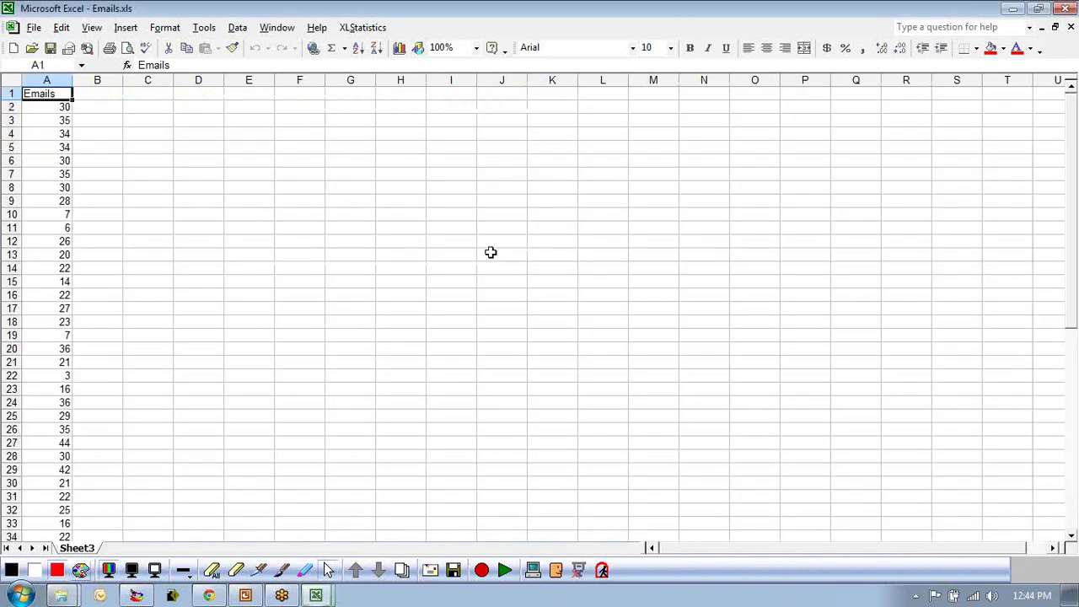
left_click_drag(295, 227, 354, 241)
left_click(46, 81)
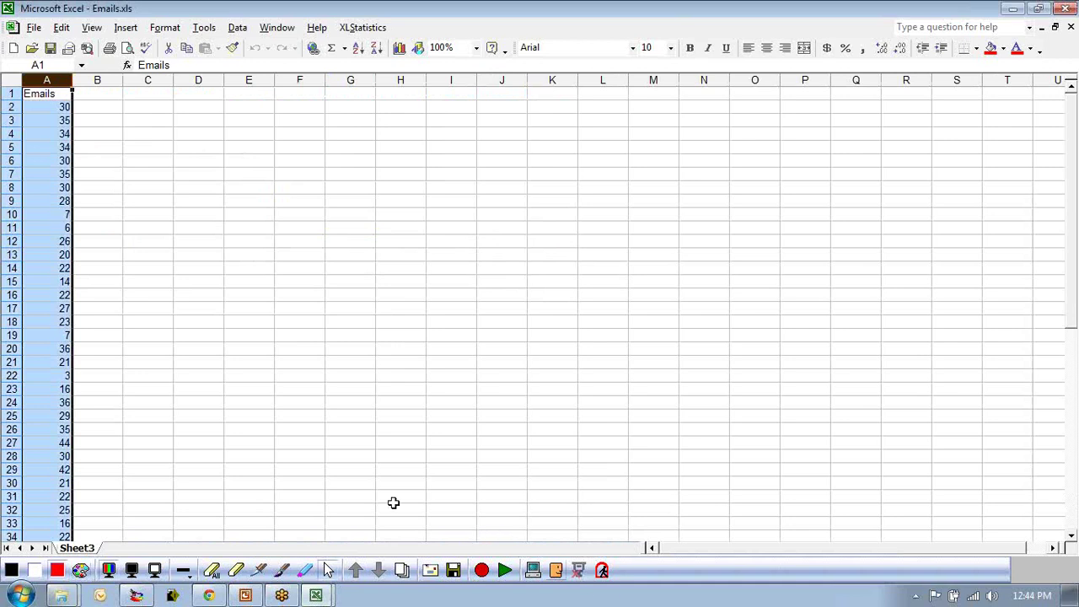
Erase the old screen annotations and draw a red column box with an arrow pointing to the handwritten label "# Emails".
left_click(283, 570)
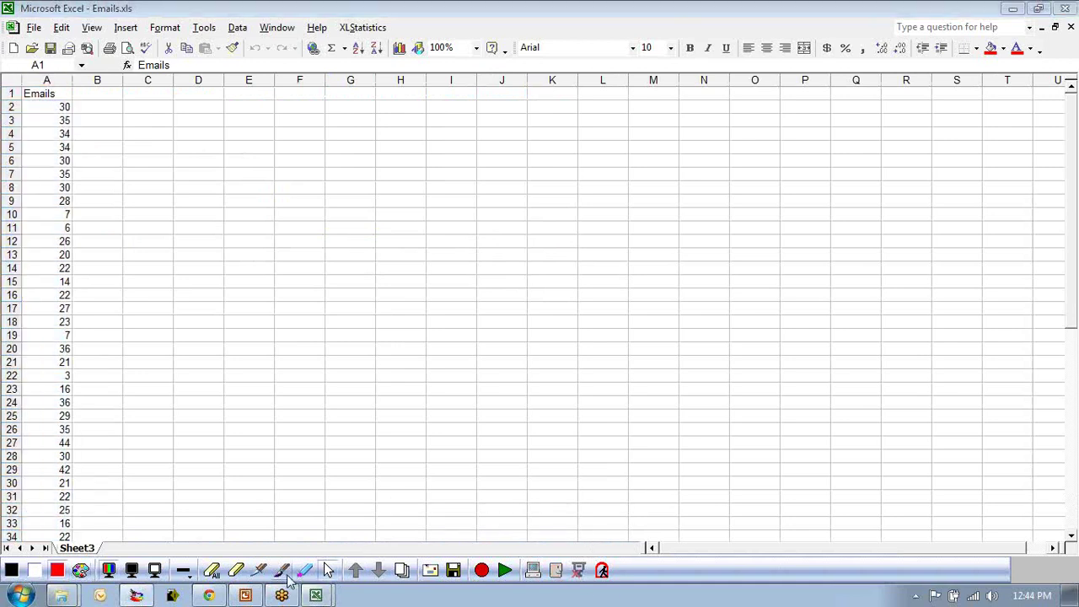
left_click(236, 571)
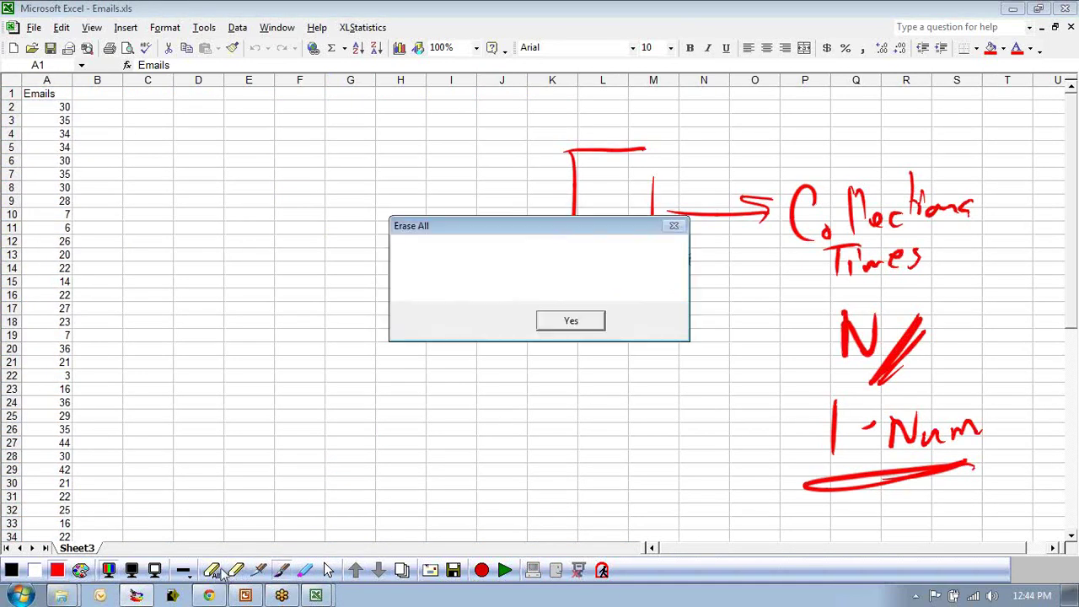
left_click(558, 324)
mouse_move(470, 148)
left_mouse_down()
mouse_move(414, 284)
mouse_move(482, 163)
left_mouse_up()
mouse_move(484, 216)
left_mouse_down()
mouse_move(575, 217)
mouse_move(578, 228)
left_mouse_up()
mouse_move(631, 187)
left_mouse_down()
mouse_move(628, 225)
mouse_move(640, 224)
left_mouse_up()
left_click_drag(625, 216, 671, 216)
left_click_drag(697, 179, 679, 199)
mouse_move(695, 215)
left_mouse_down()
mouse_move(733, 201)
mouse_move(740, 180)
left_mouse_up()
left_click_drag(767, 157, 763, 205)
left_click_drag(782, 178, 779, 207)
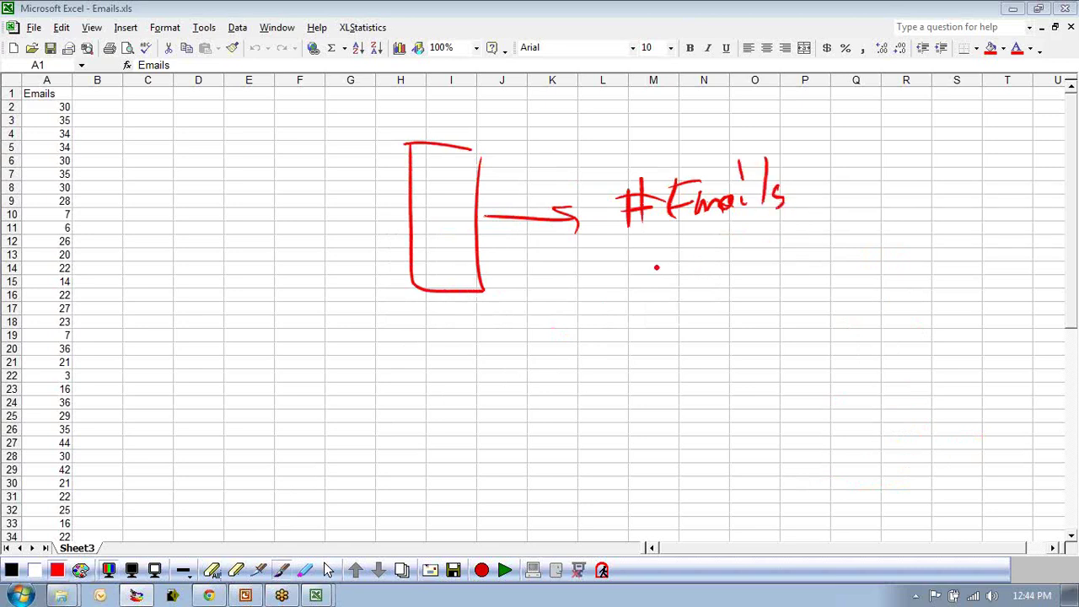
Handwrite "N" with slash marks and a heavily underlined "1-Num" beneath the # Emails label, and leave drawing mode.
left_click_drag(659, 247, 698, 238)
left_click_drag(753, 261, 690, 323)
left_click_drag(561, 358, 558, 402)
left_click_drag(581, 380, 606, 377)
left_click(616, 389)
mouse_move(625, 361)
left_mouse_down()
mouse_move(620, 381)
mouse_move(656, 371)
mouse_move(687, 383)
mouse_move(721, 380)
left_mouse_up()
mouse_move(722, 415)
left_mouse_down()
mouse_move(600, 424)
mouse_move(573, 457)
left_mouse_up()
mouse_move(625, 358)
left_mouse_down()
mouse_move(610, 395)
mouse_move(656, 347)
left_mouse_up()
left_click(662, 317)
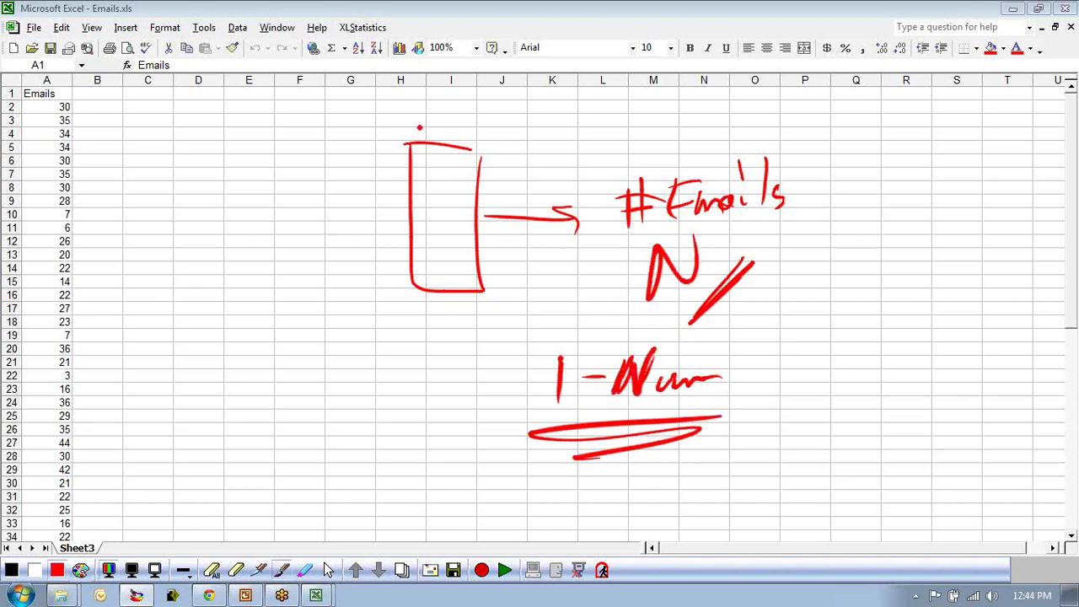
left_click(328, 570)
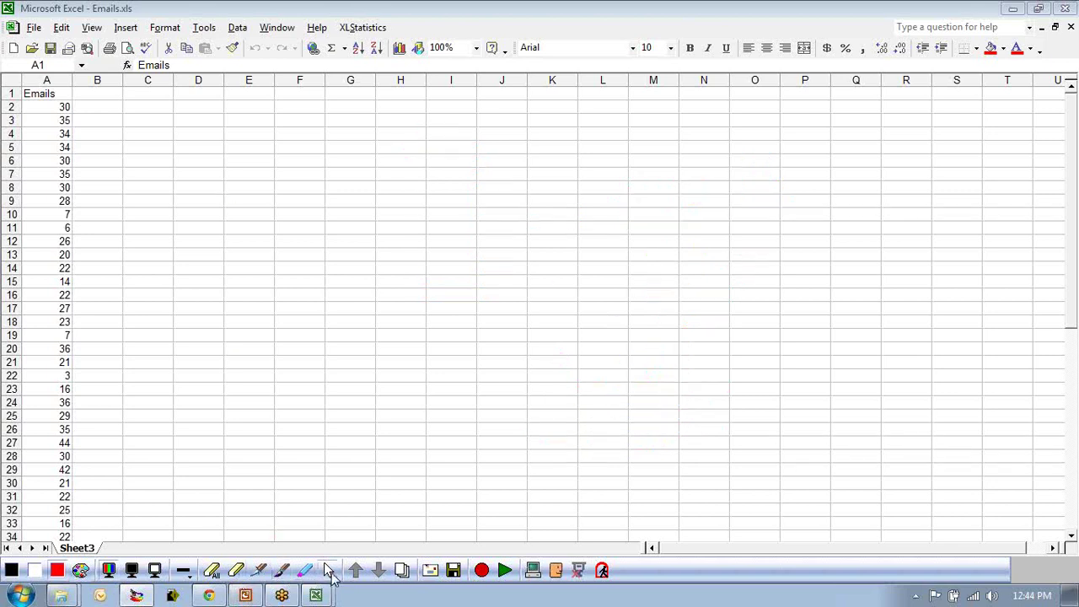
Run the XLStatistics 1Num analysis on the Emails column and check the number of data points.
left_click(50, 80)
left_click(365, 27)
left_click(371, 59)
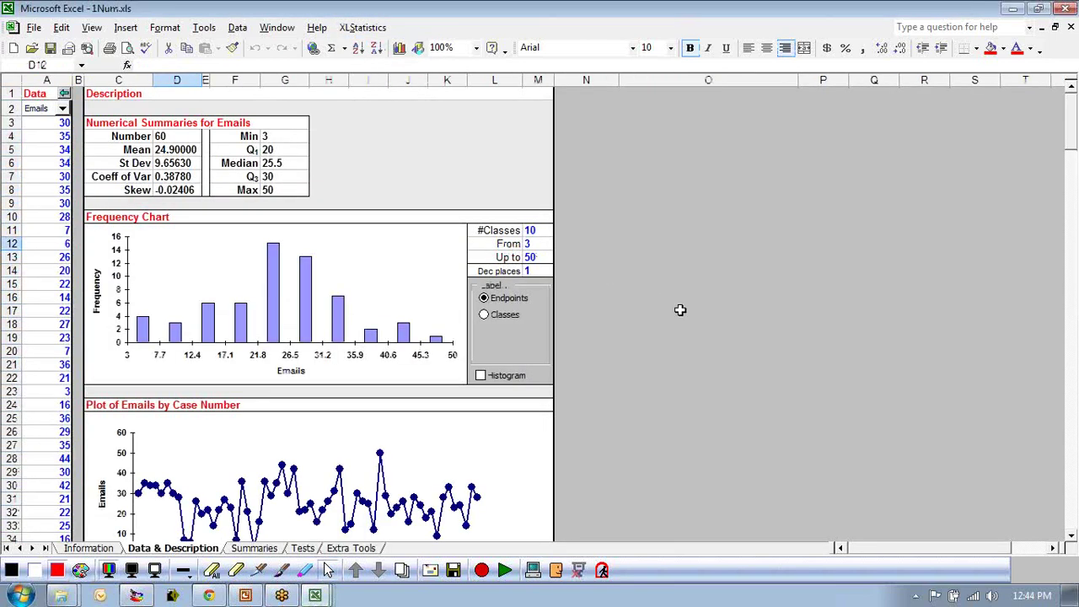
left_click(178, 139)
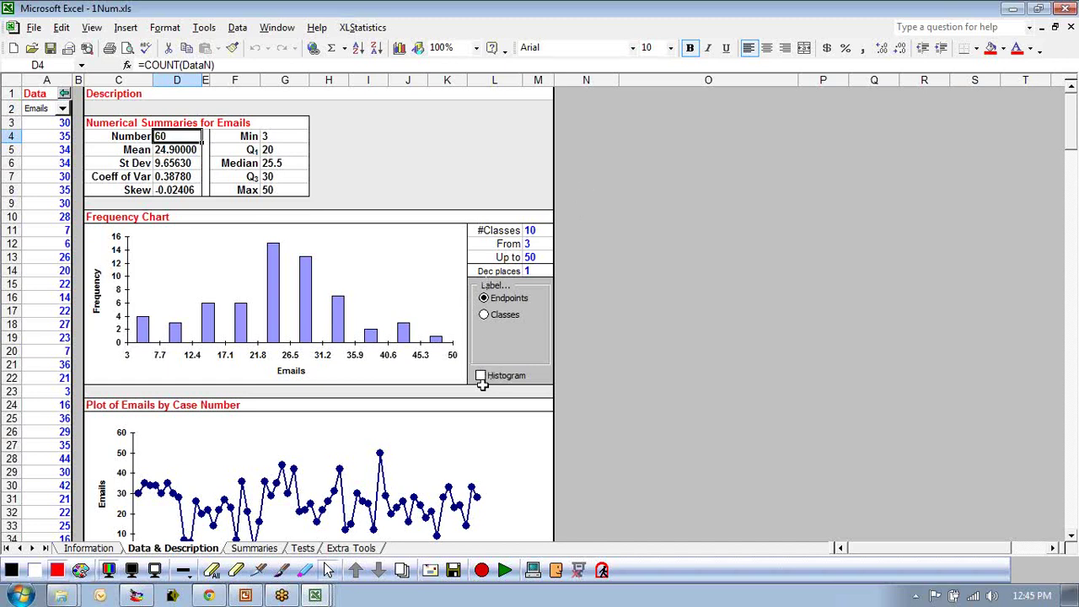
On the Summaries sheet, set the frequency chart to 1 class running from 0 up to 60.
left_click(268, 549)
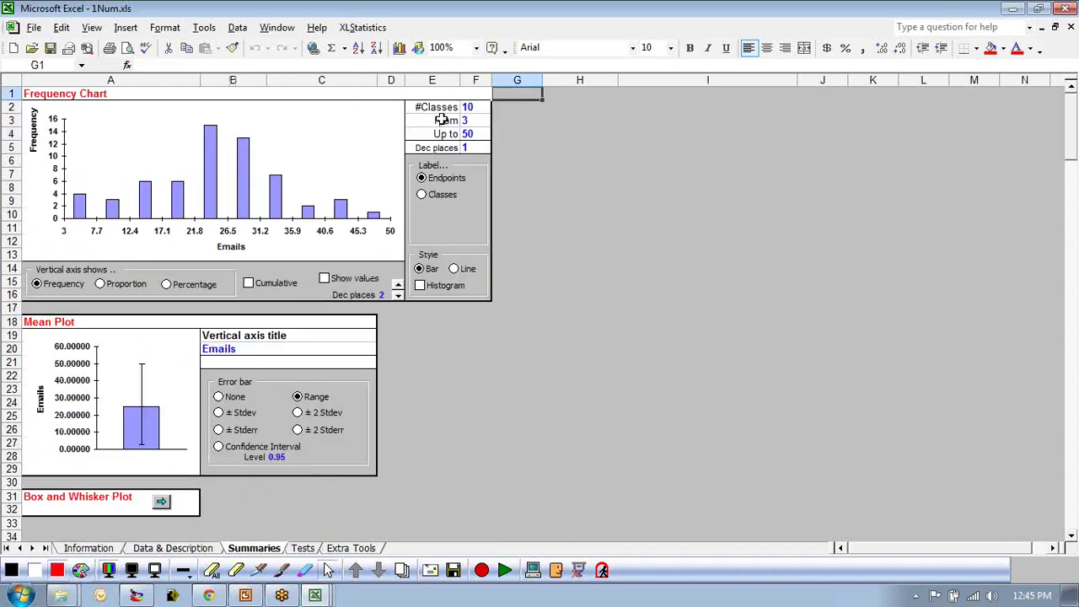
left_click(468, 107)
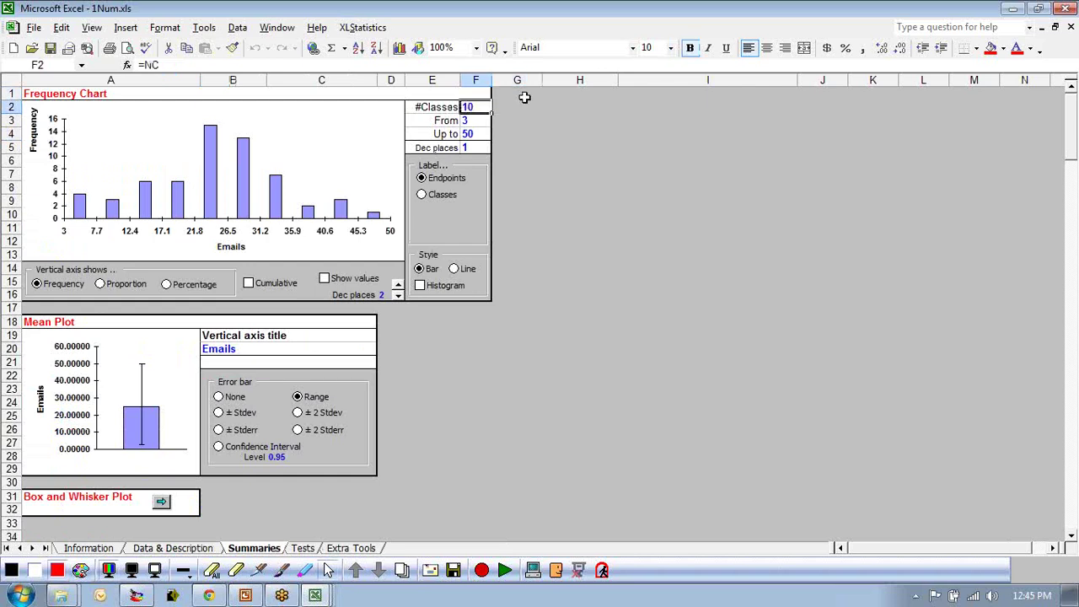
type("1")
key("Return")
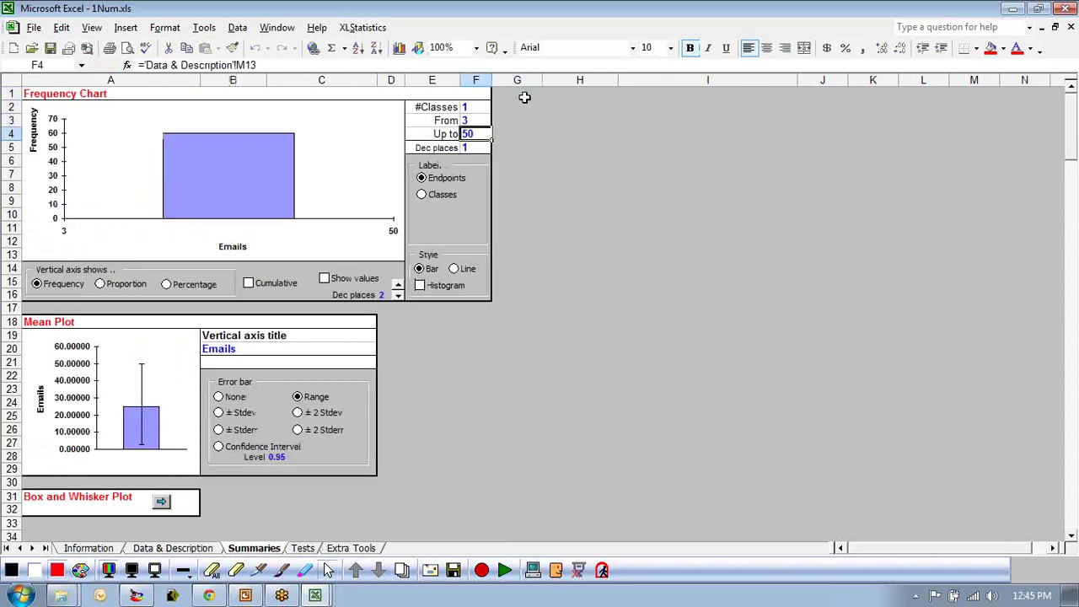
type("6")
key("Up")
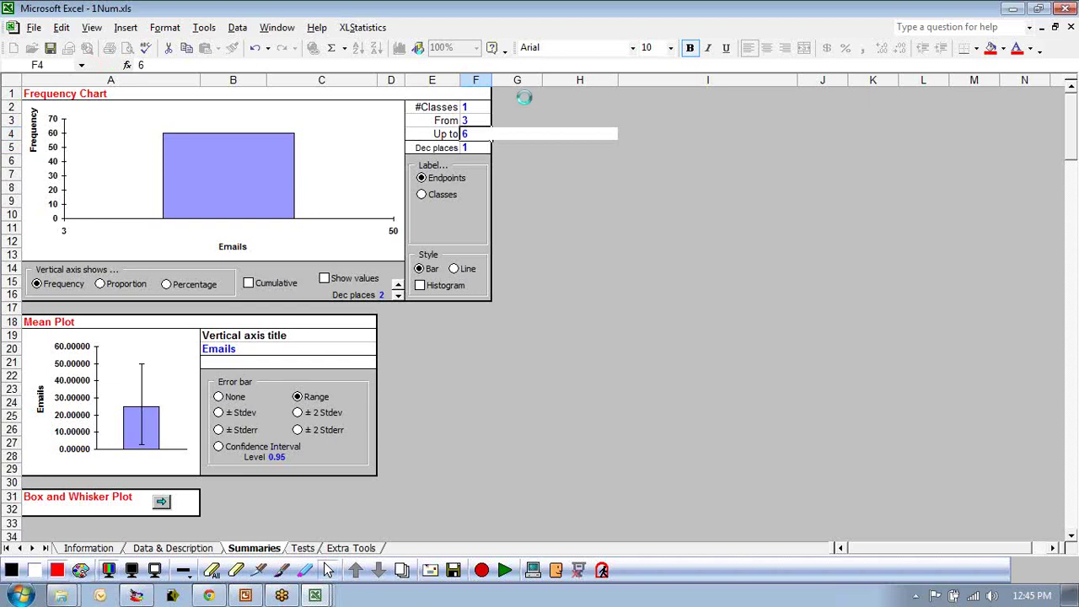
type("0")
key("Return")
type("60")
key("Up")
key("Up")
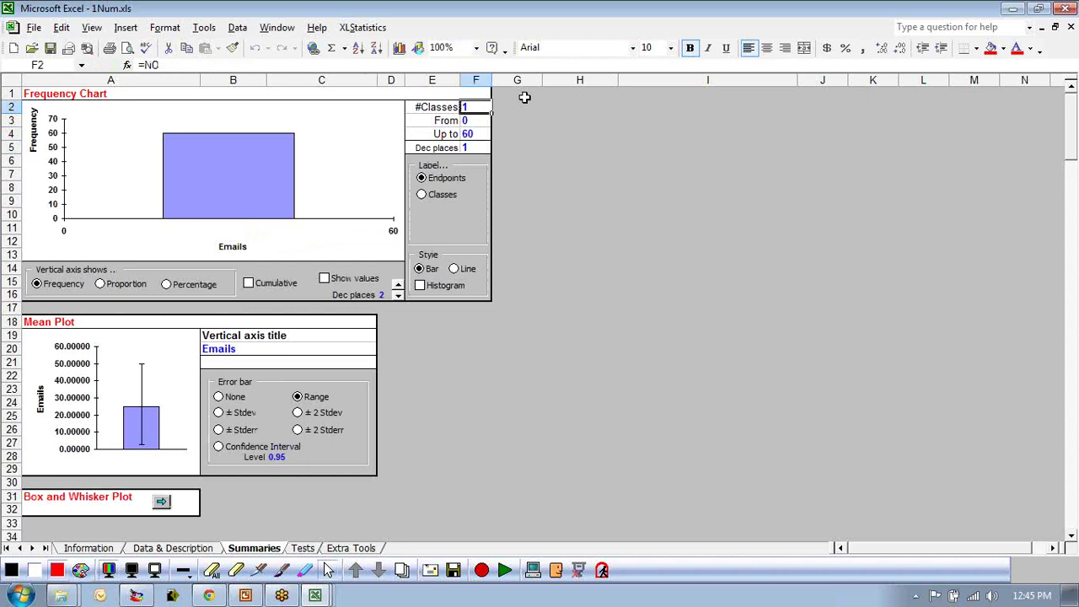
Divide the Emails frequency chart into 18 classes and show percentages on its vertical axis.
type("18")
key("Return")
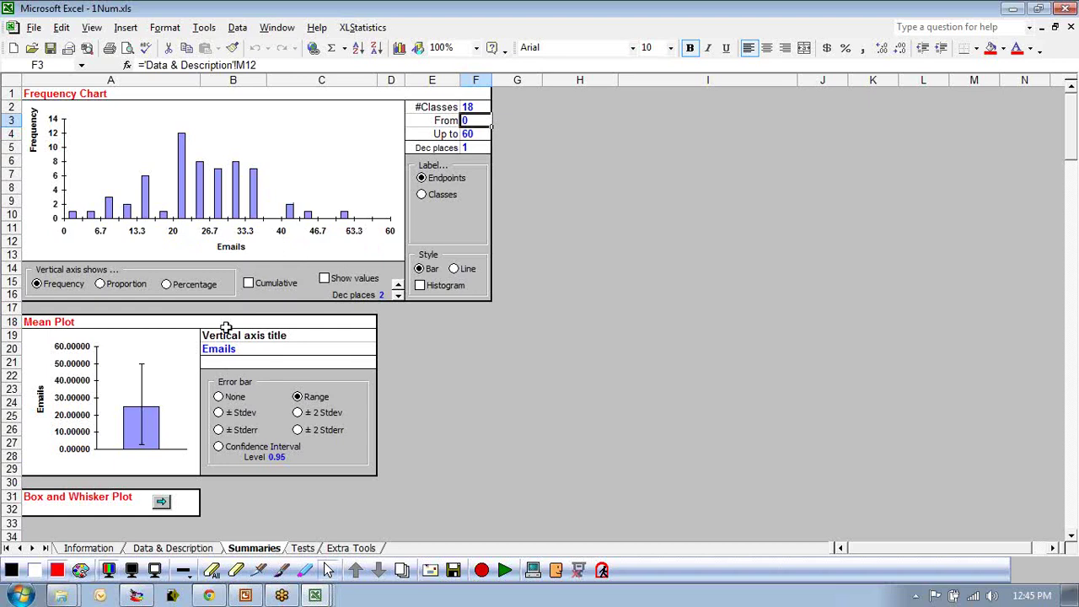
left_click(167, 285)
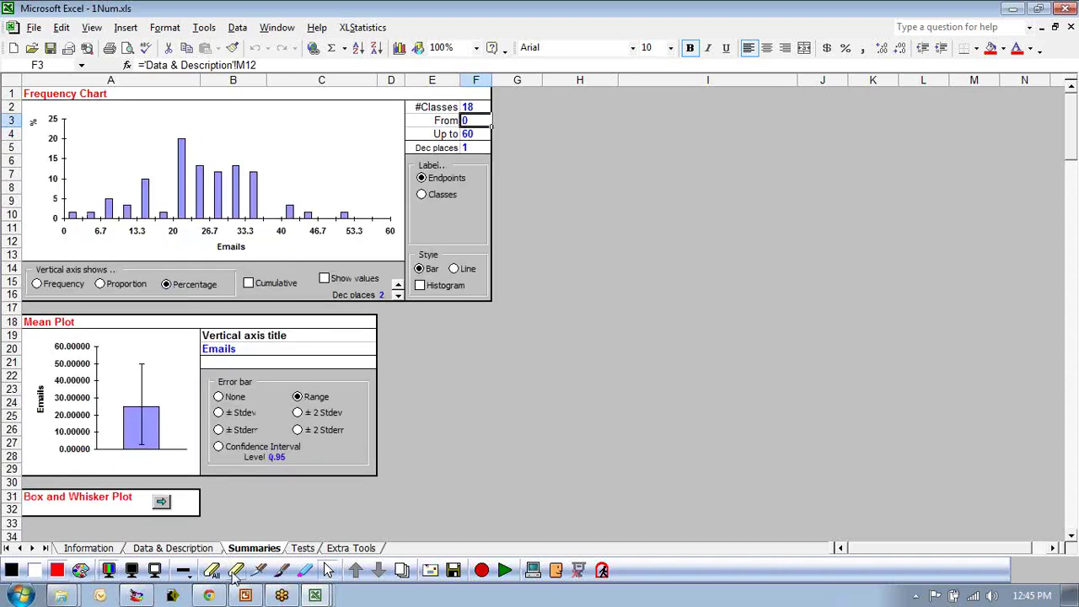
Draw a red bell curve over the chart bars, mark a vertical line at 40, and hatch the upper tail with an arrow labelled "%".
left_click(283, 573)
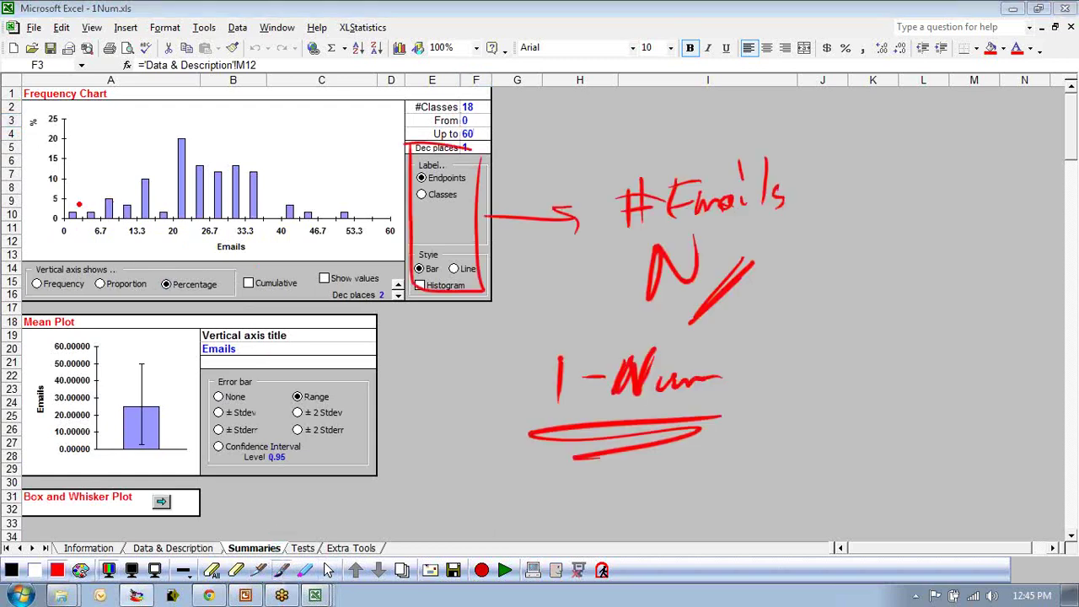
mouse_move(73, 214)
left_mouse_down()
mouse_move(198, 145)
mouse_move(291, 206)
mouse_move(323, 209)
left_mouse_up()
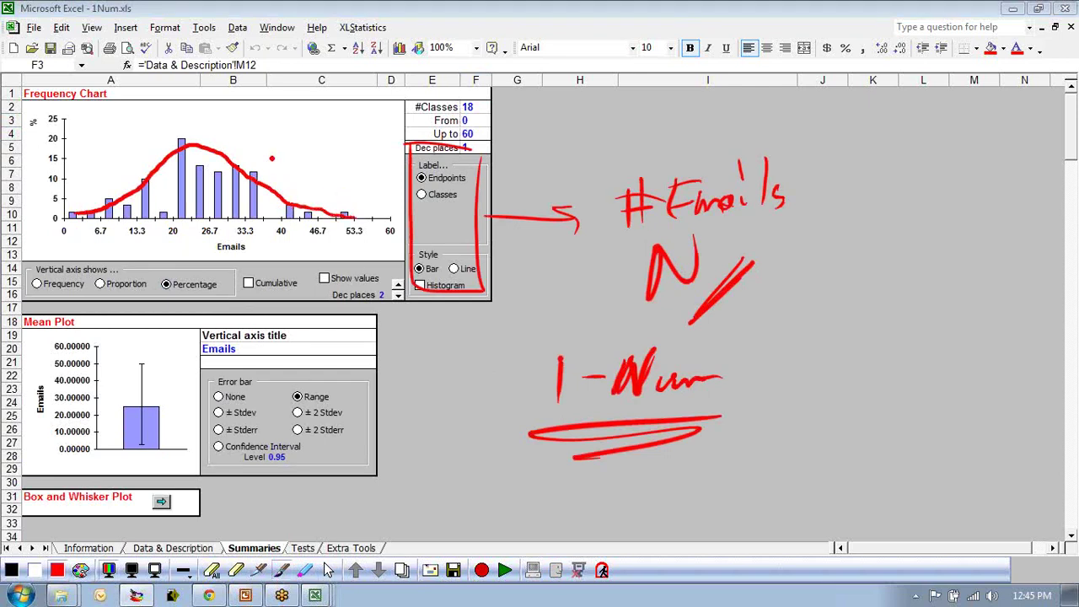
mouse_move(279, 124)
left_mouse_down()
mouse_move(280, 217)
mouse_move(299, 210)
left_mouse_up()
left_click_drag(321, 160, 297, 203)
left_click_drag(294, 188, 302, 204)
left_click_drag(335, 137, 335, 167)
left_click_drag(344, 162, 345, 169)
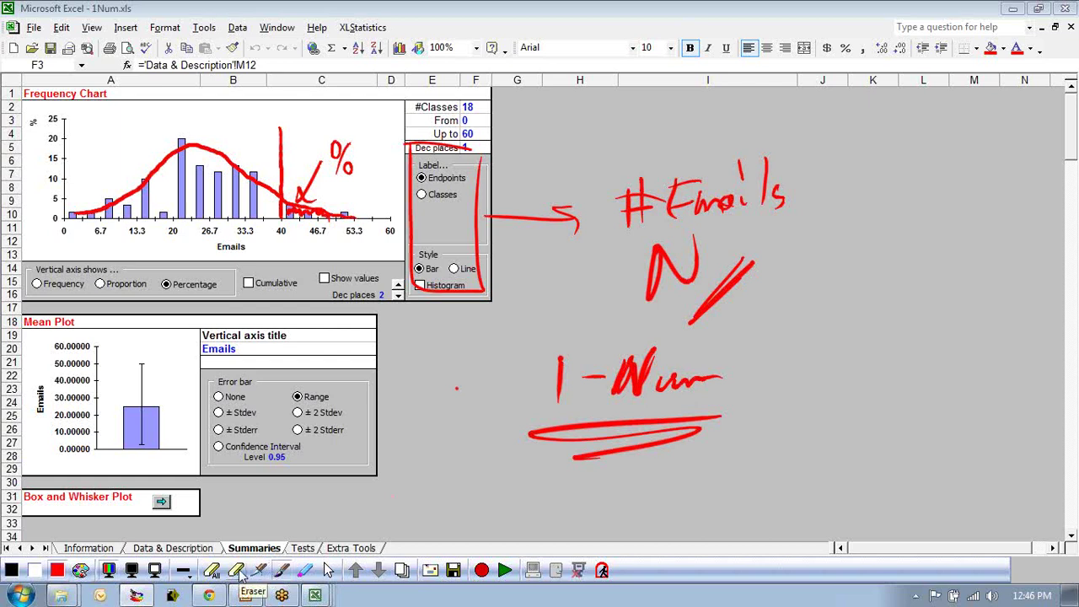
left_click(330, 572)
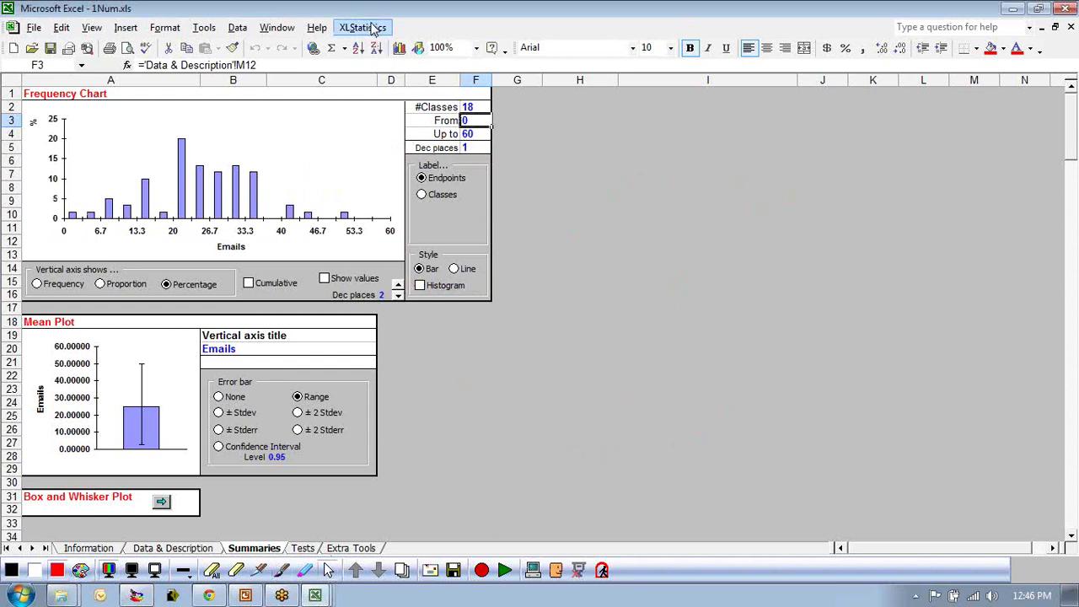
Highlight the mean and standard deviation values in yellow in the numerical summaries on the Data & Description sheet.
left_click(631, 243)
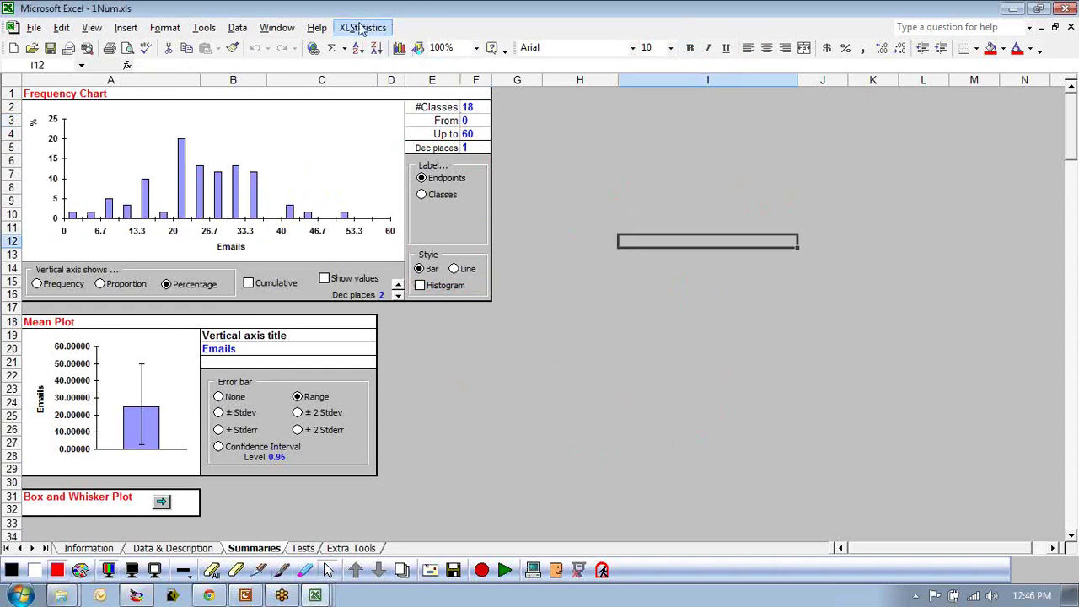
left_click(196, 550)
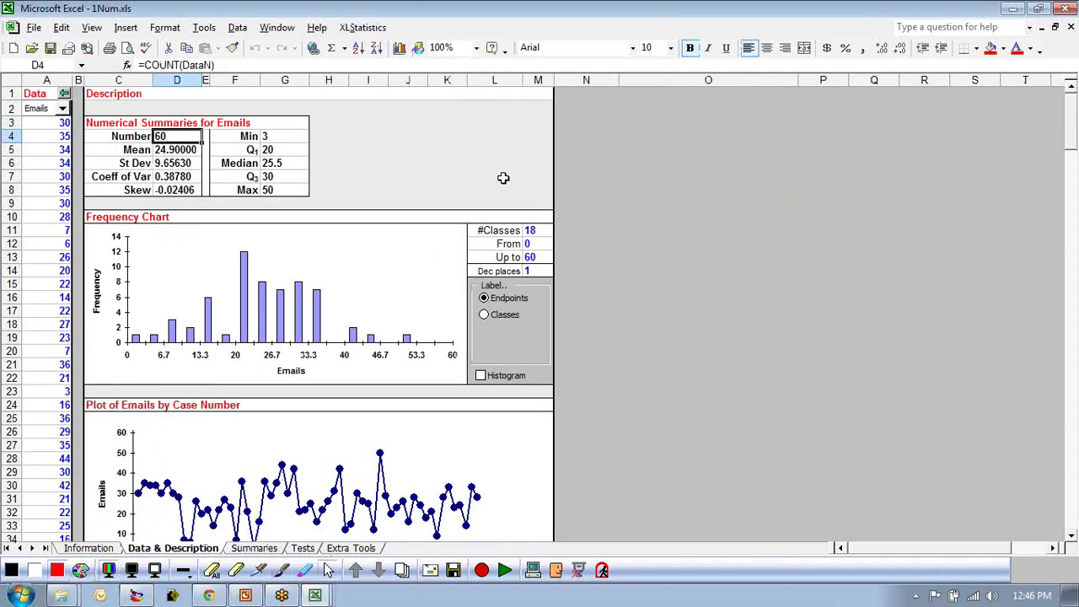
left_click(187, 150)
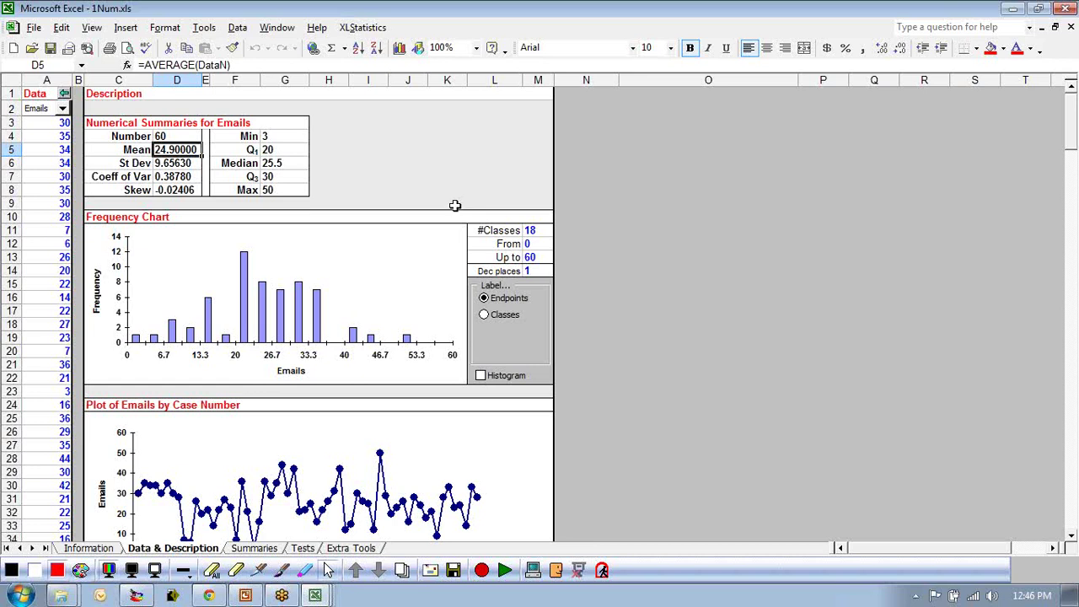
left_click(165, 163)
left_click_drag(173, 150, 173, 162)
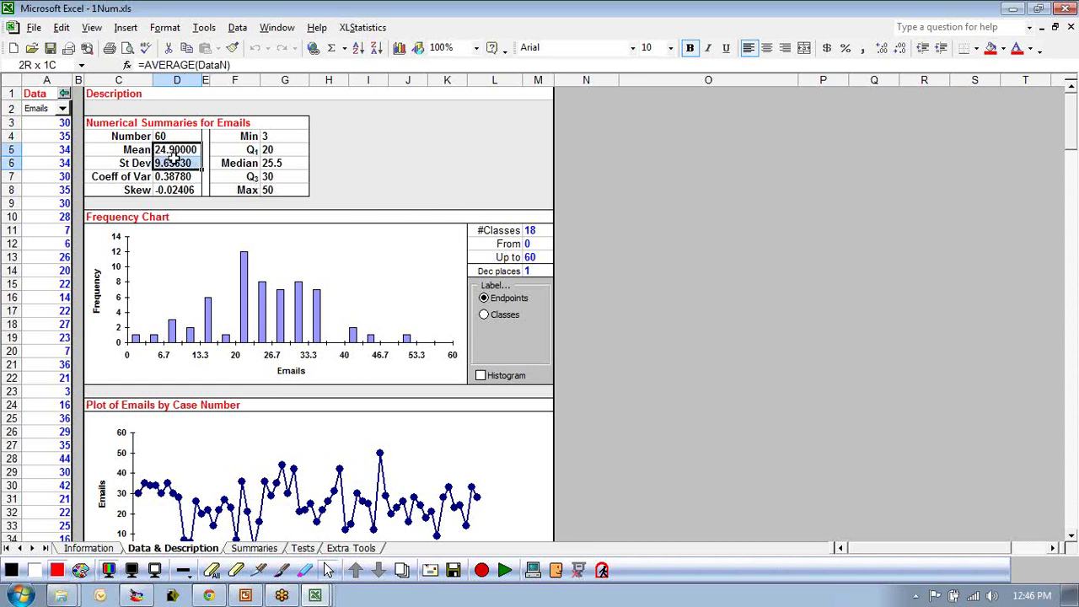
left_click(1003, 48)
left_click(997, 139)
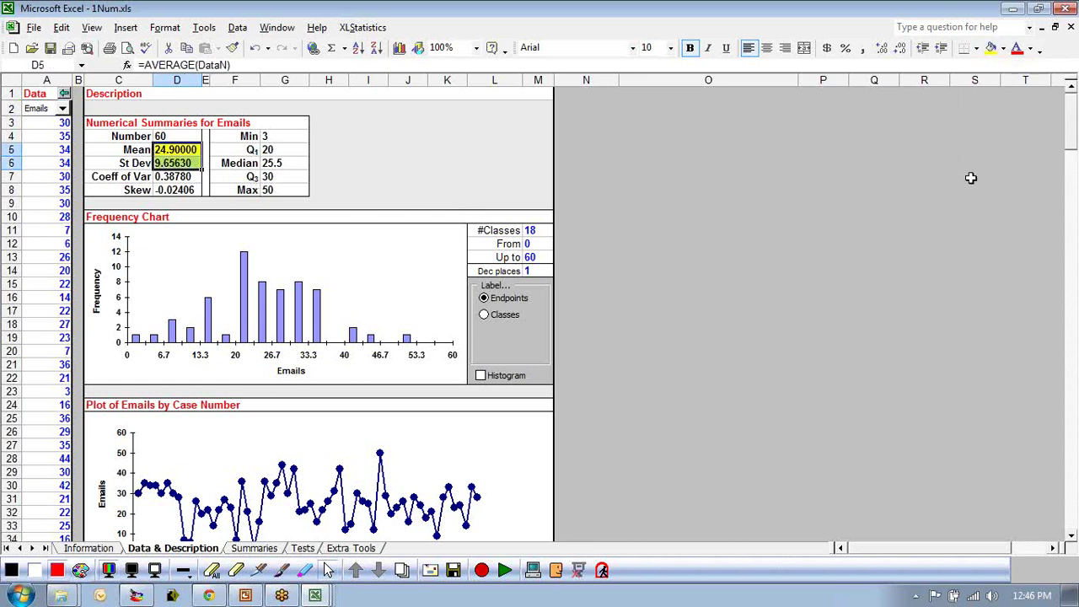
left_click(975, 190)
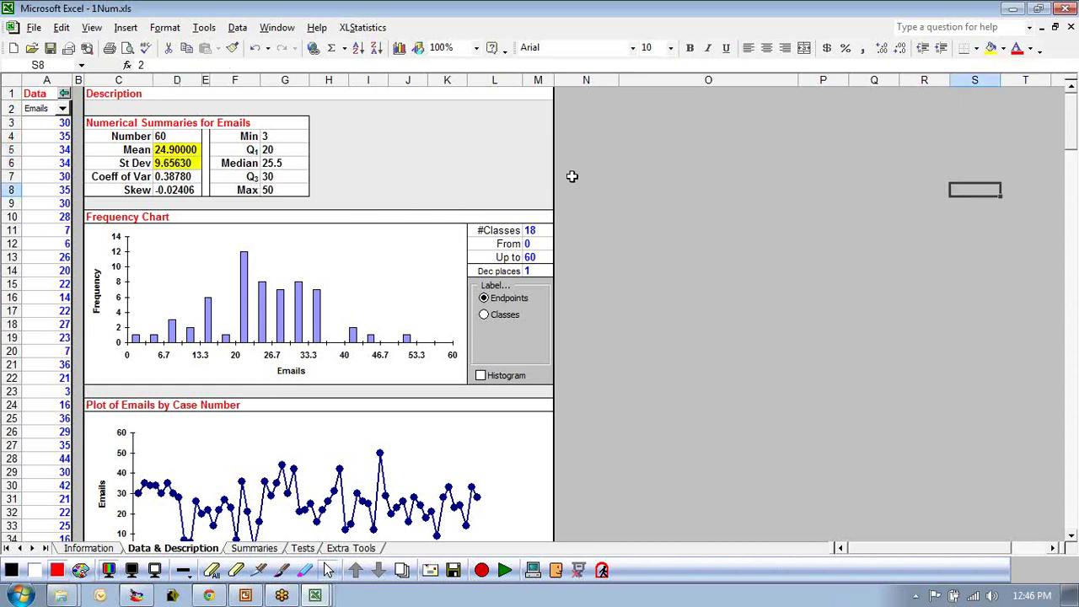
Open the XLStatistics PDF workbook at its Normal distribution sheet and enlarge the view to 145%.
left_click(363, 27)
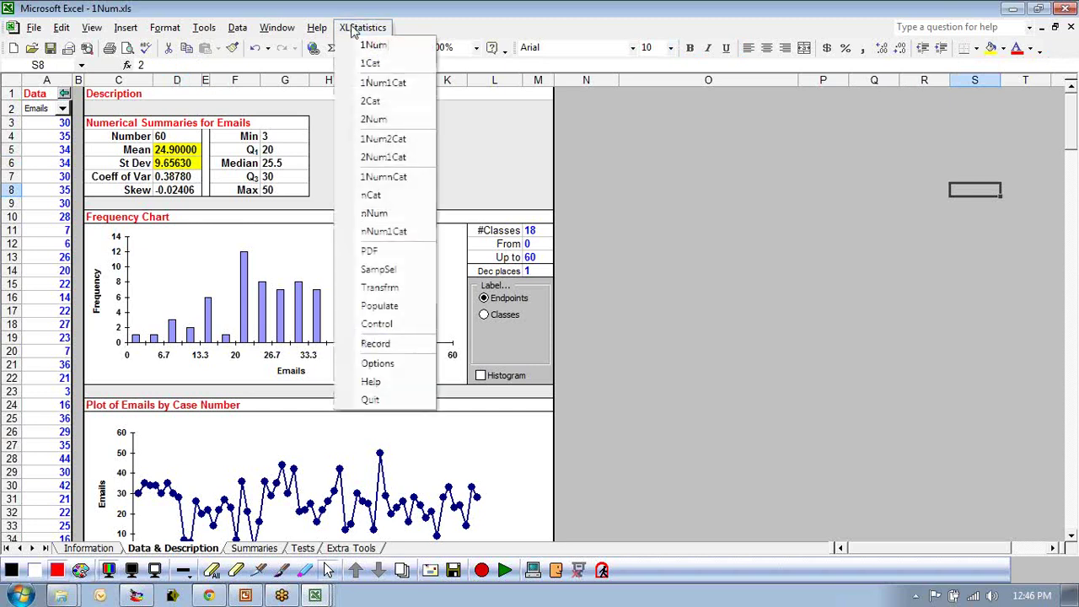
left_click(391, 257)
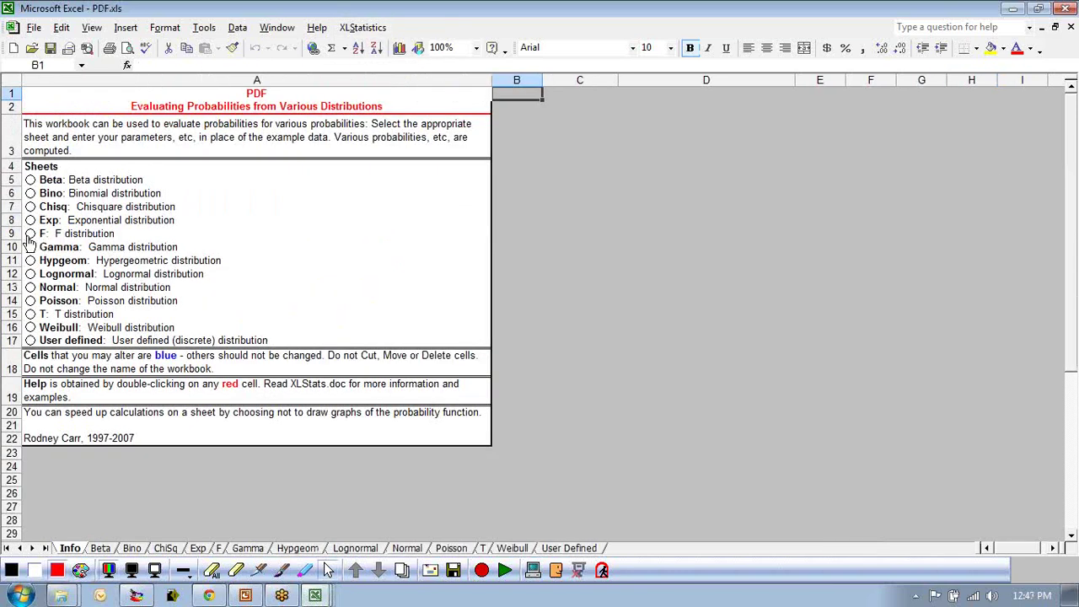
left_click(31, 288)
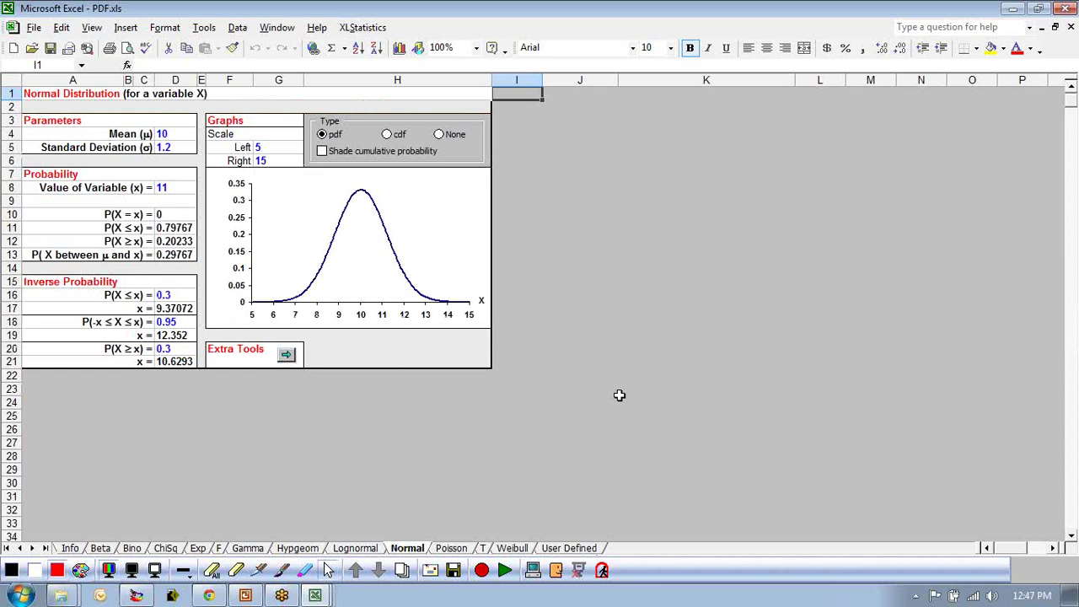
scroll(567, 423, "up", 4)
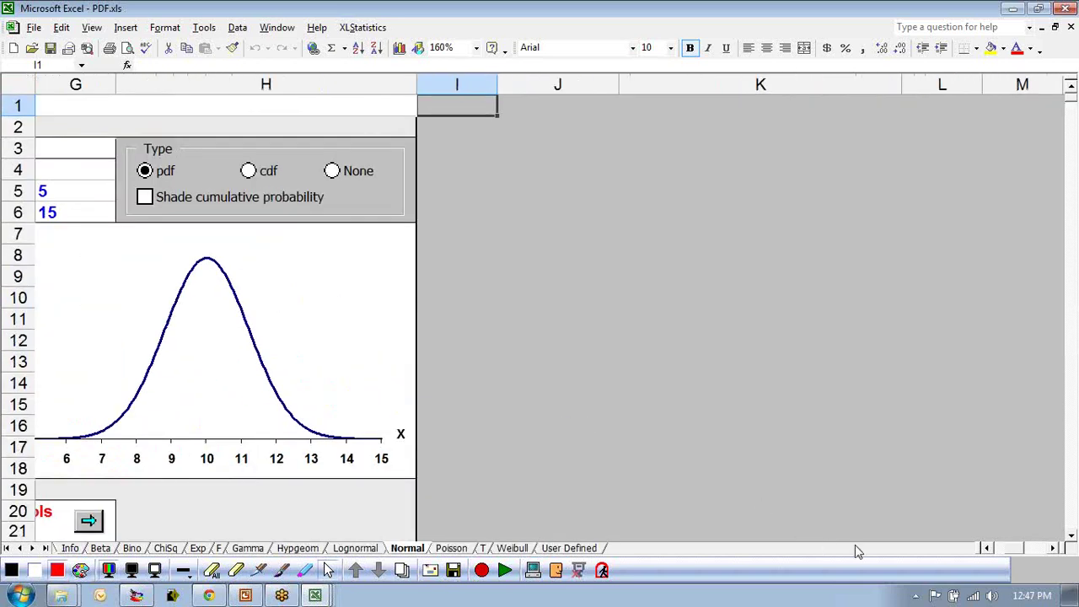
left_click(989, 548)
scroll(881, 403, "down", 1)
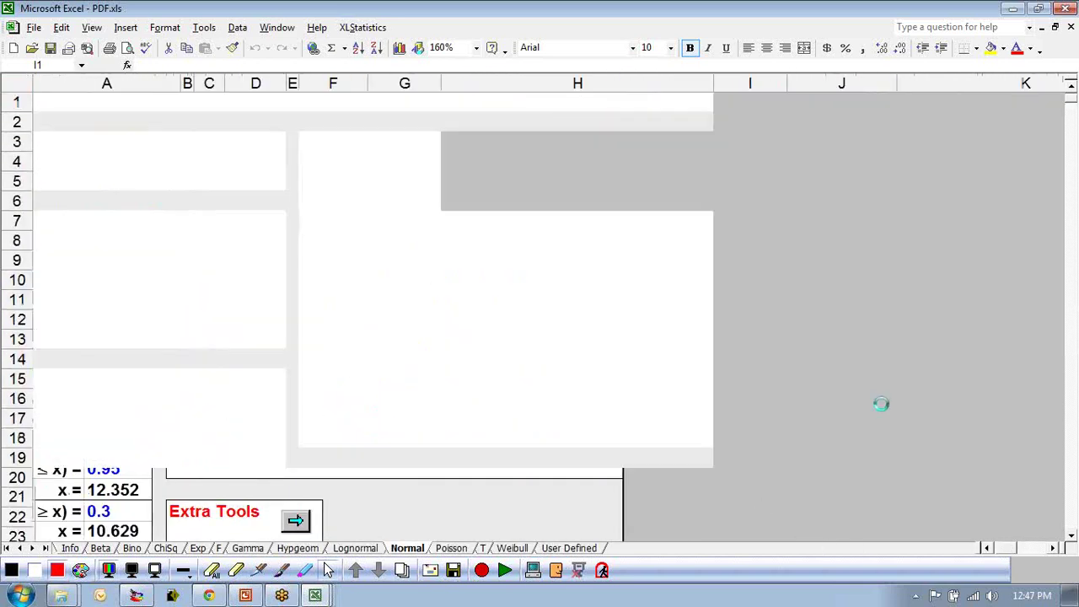
left_click(913, 436)
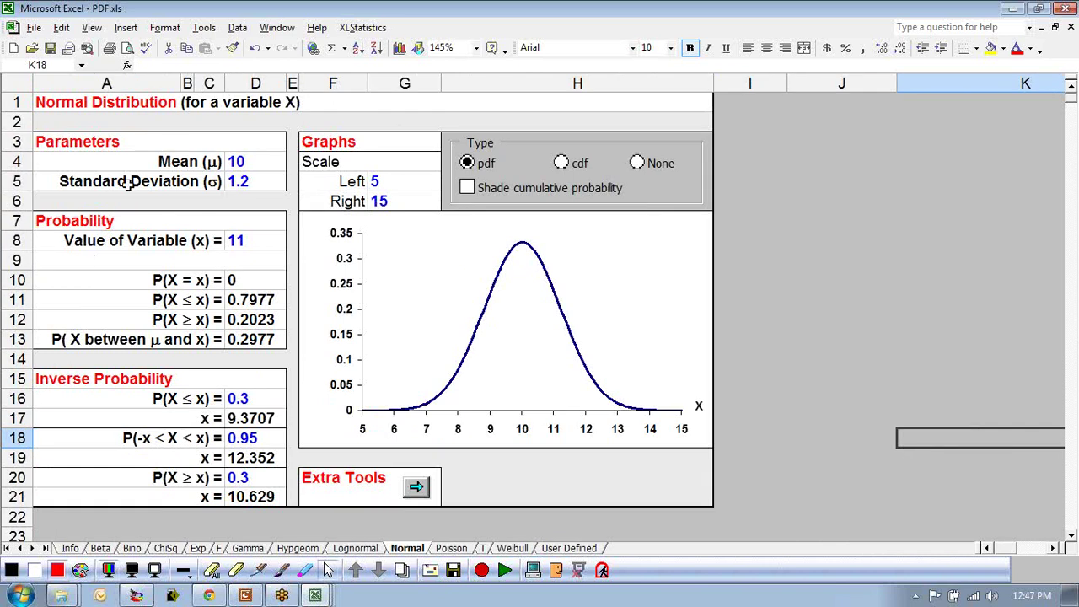
Set the normal distribution's mean to 24.9 and its standard deviation to 9.66.
left_click(250, 162)
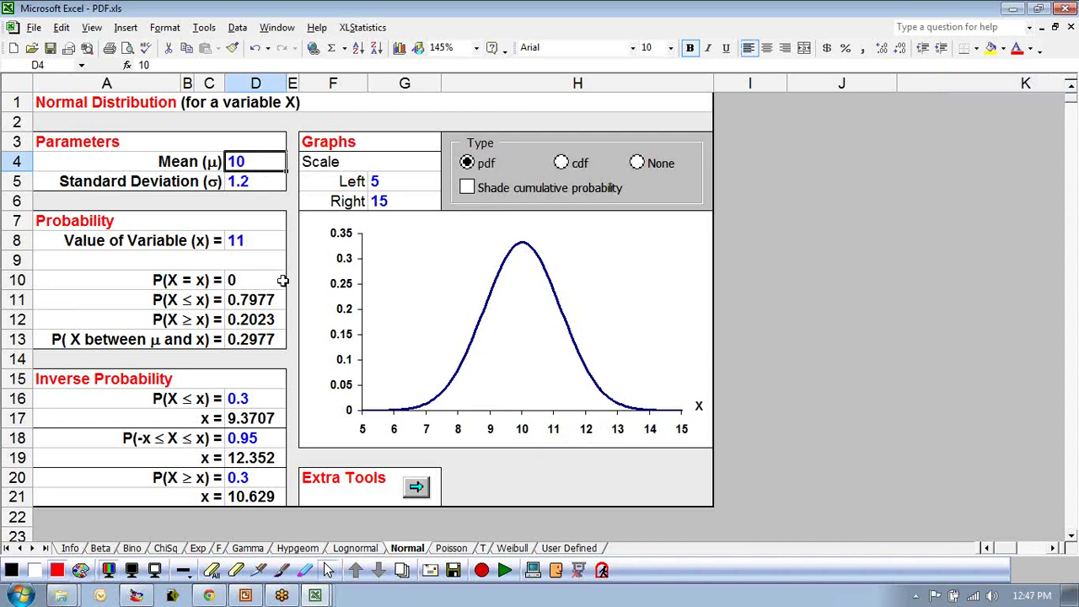
type("24")
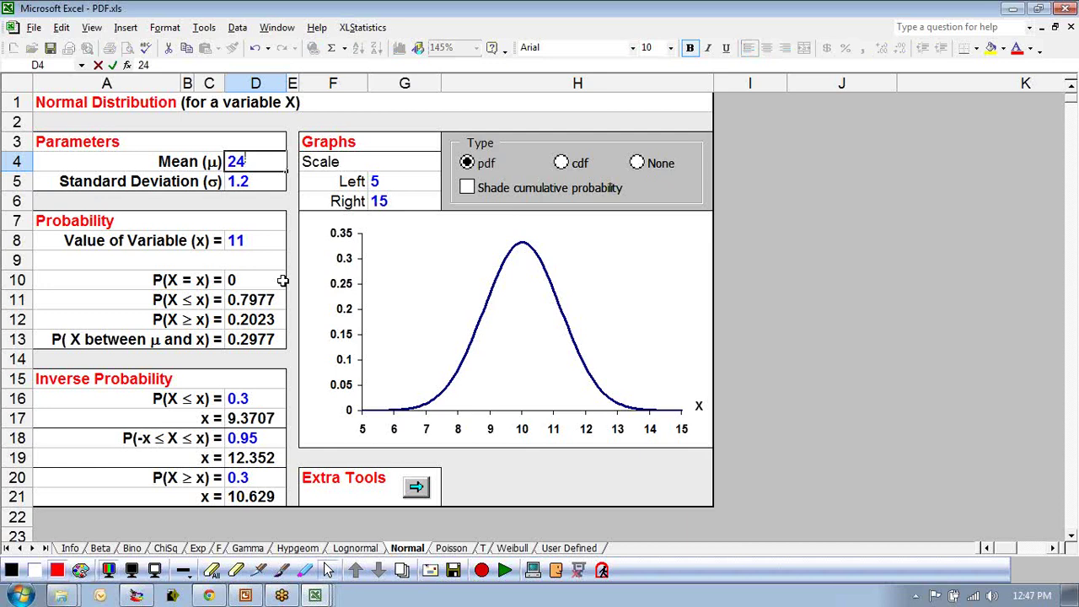
type(".9")
key("Return")
type("9.66")
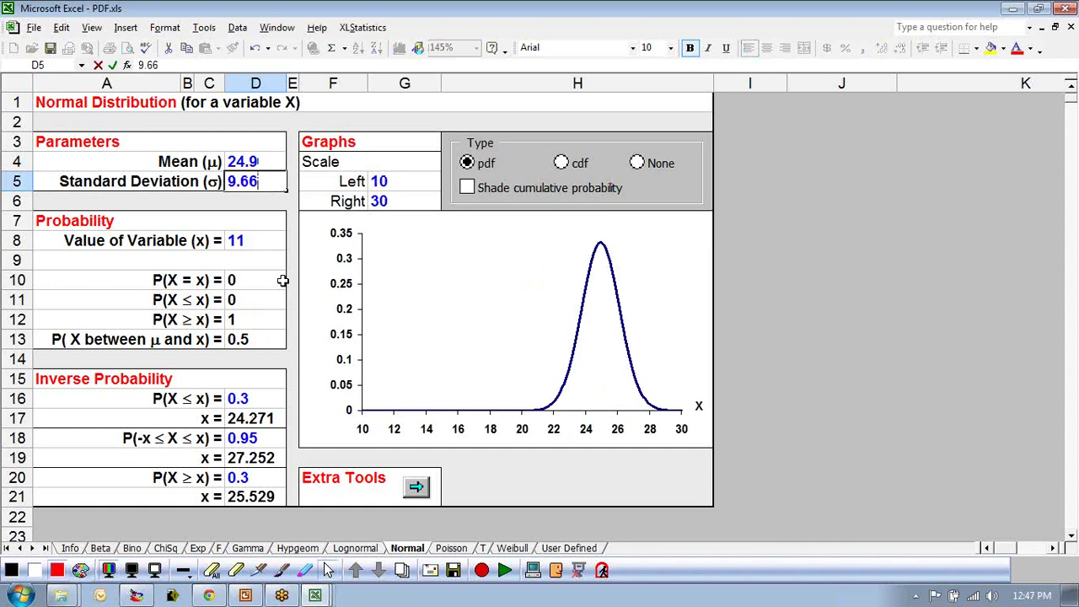
key("Return")
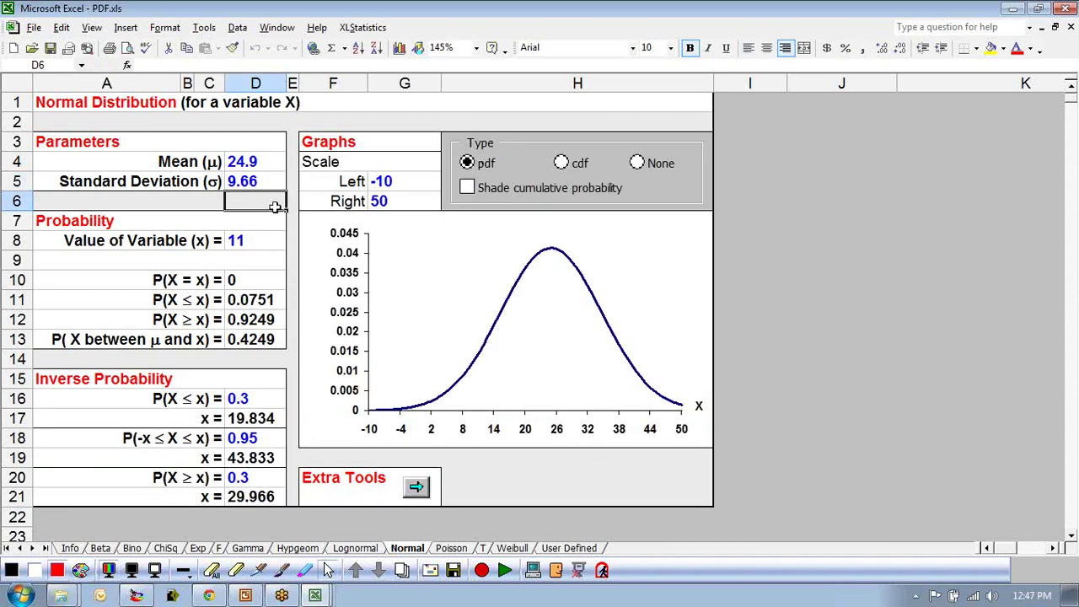
left_click(238, 164)
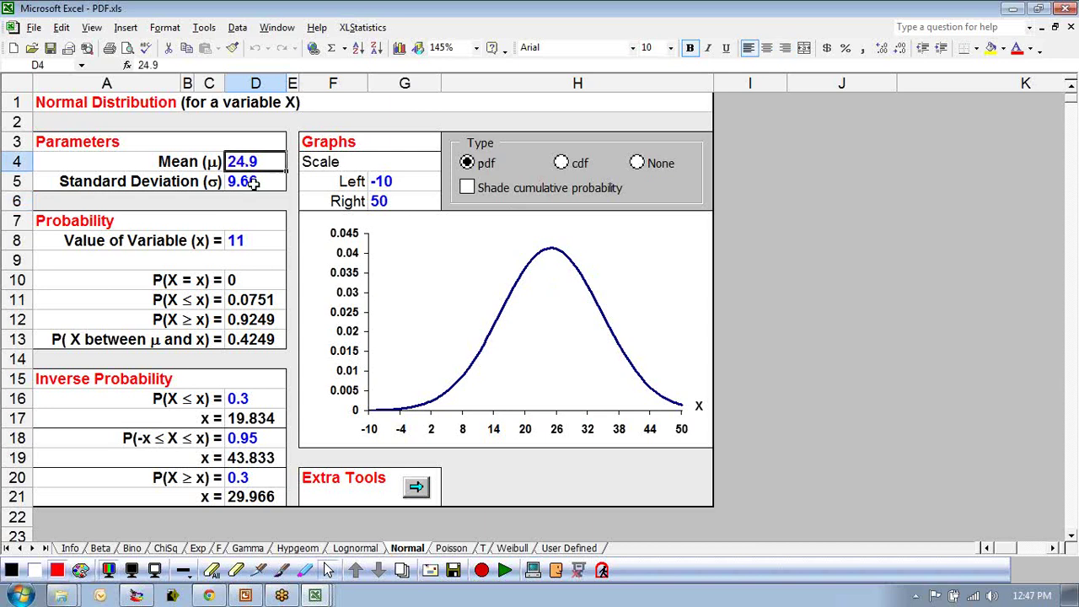
left_click(250, 182)
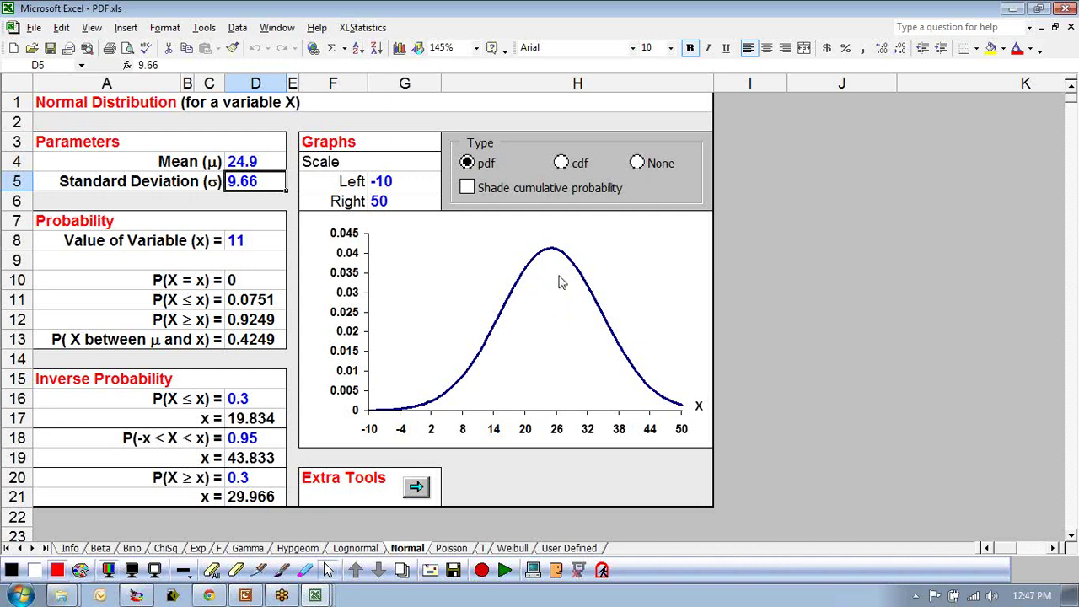
left_click(238, 156)
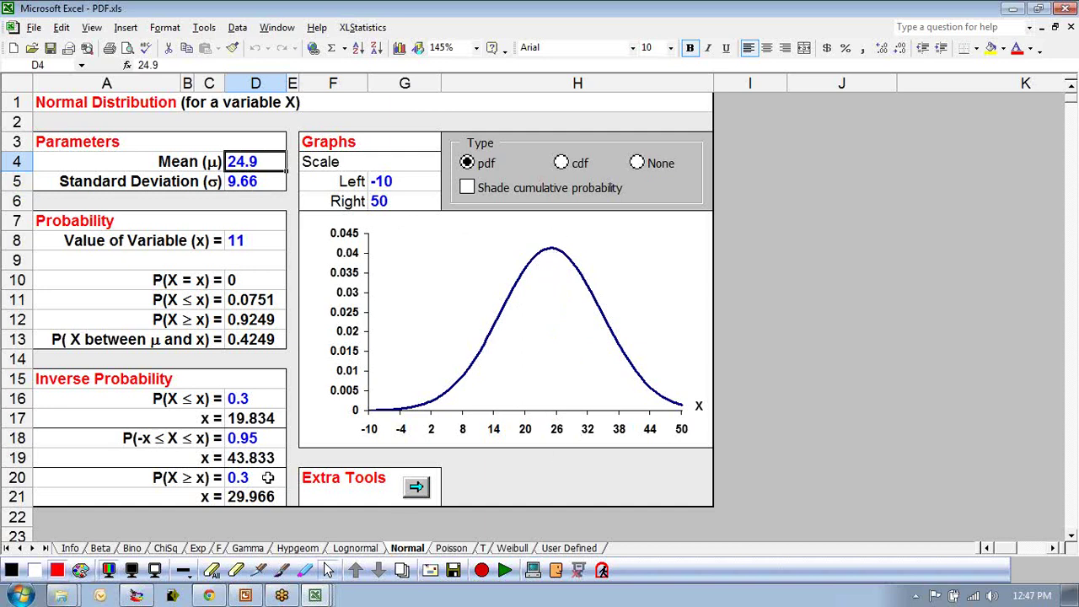
Evaluate the normal probabilities at a variable value of 40 with the cumulative probability shaded, and check P(X ≥ x).
left_click(233, 246)
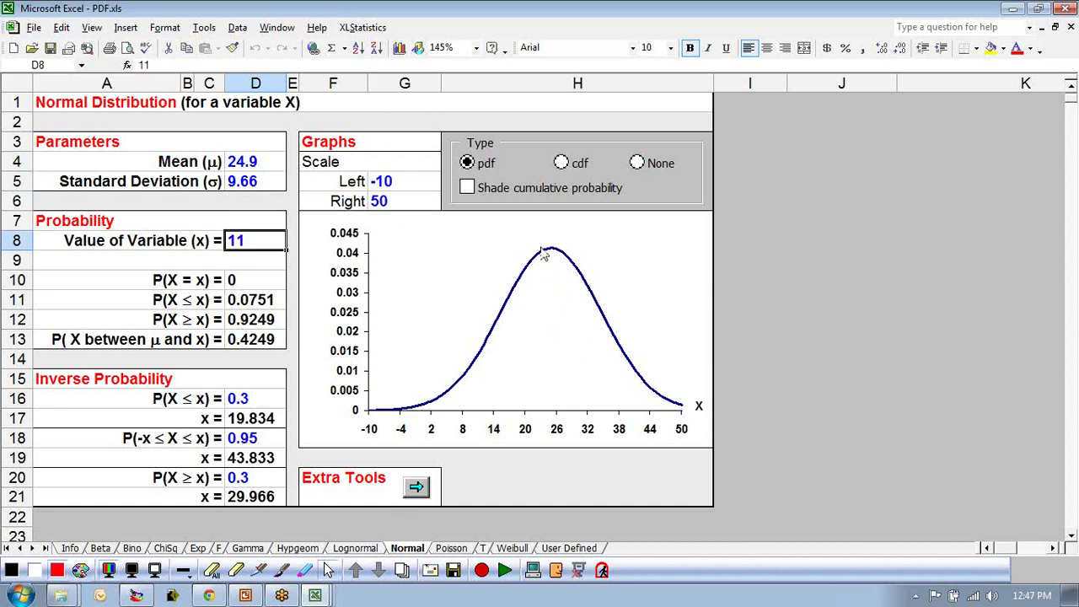
mouse_move(544, 255)
type("40")
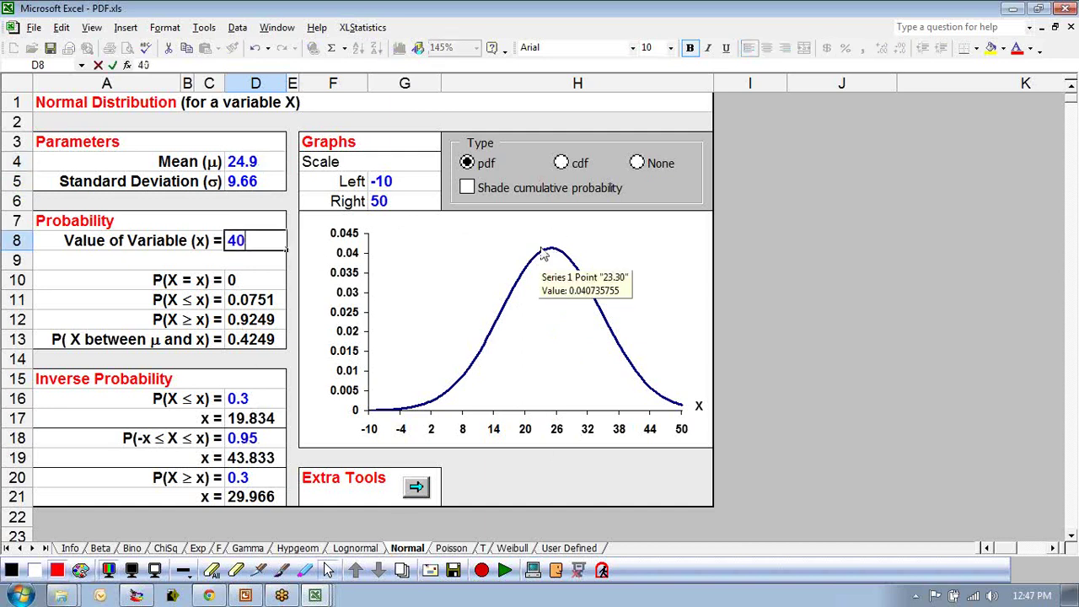
key("Return")
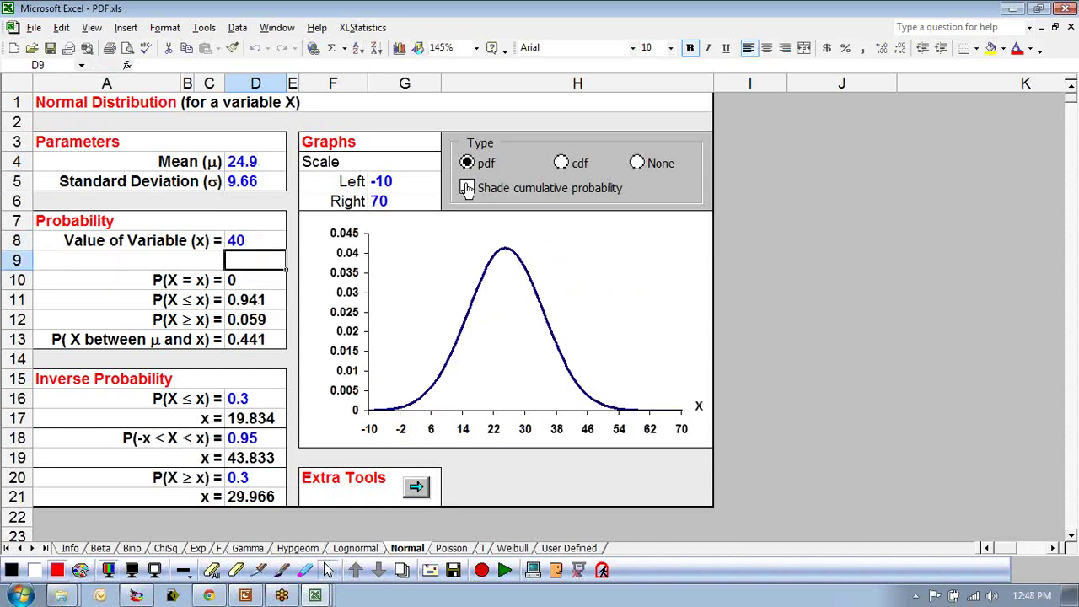
left_click(468, 189)
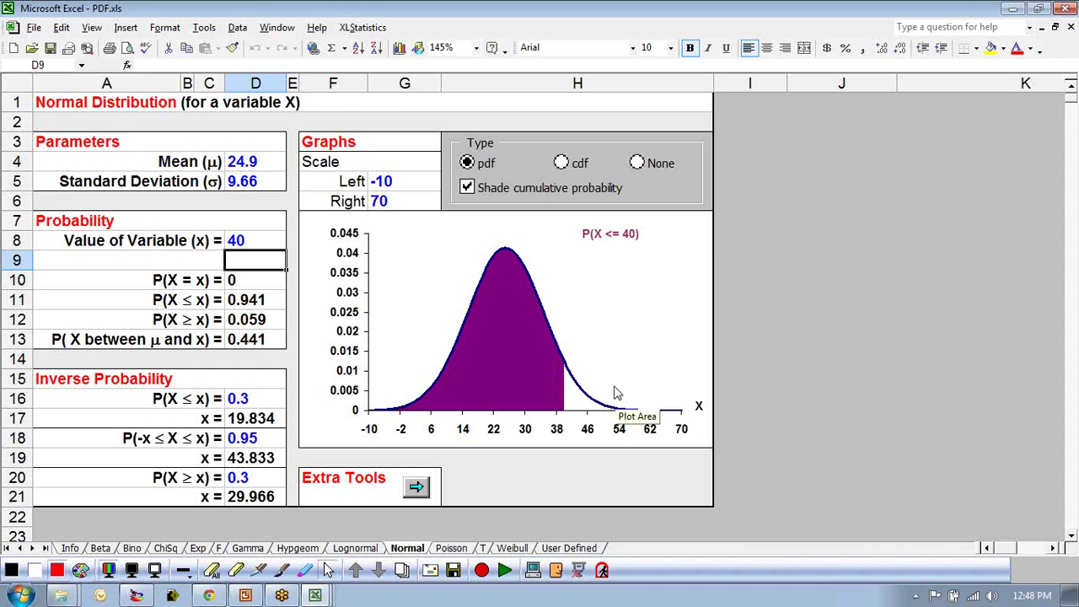
left_click(257, 318)
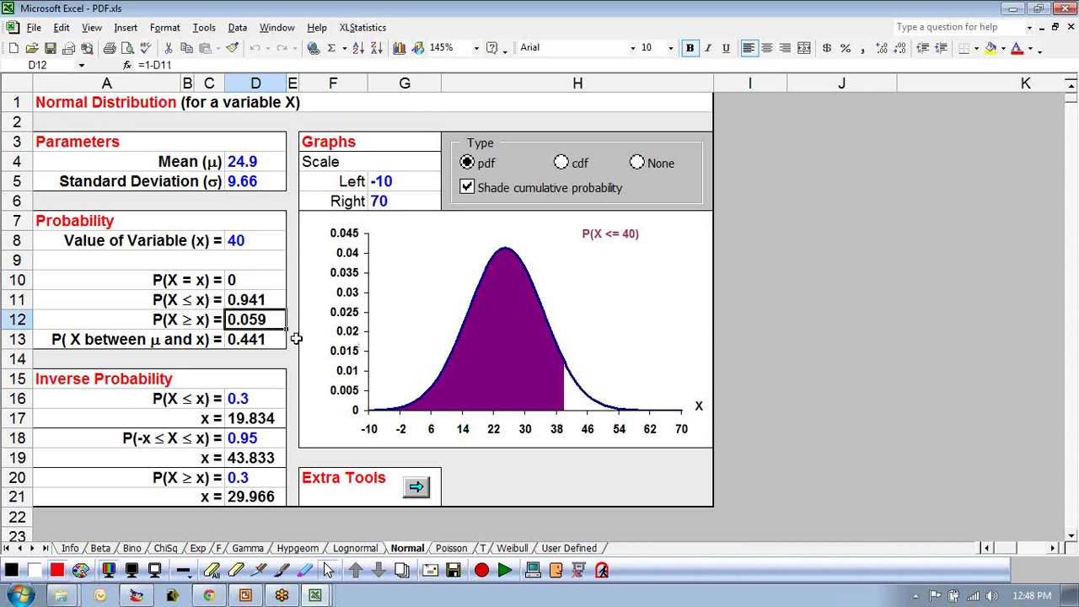
Highlight the P(X ≥ x) result on the Normal sheet in yellow and compare it with the unshaded tail of the curve.
left_click(152, 319)
left_click(227, 320)
left_click(237, 241)
left_click(240, 318)
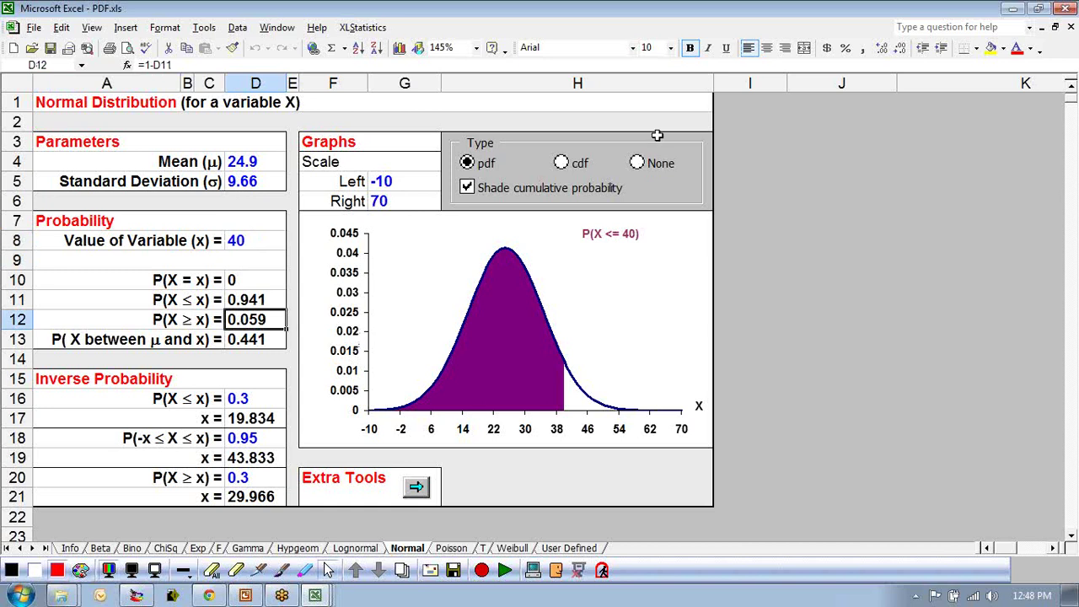
left_click(991, 48)
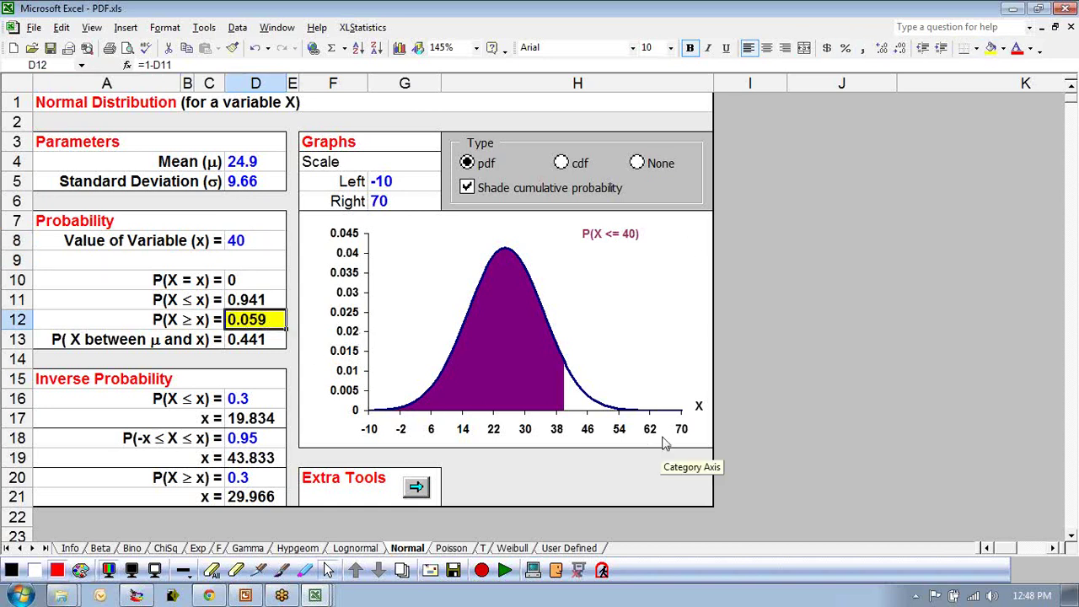
left_click(243, 301)
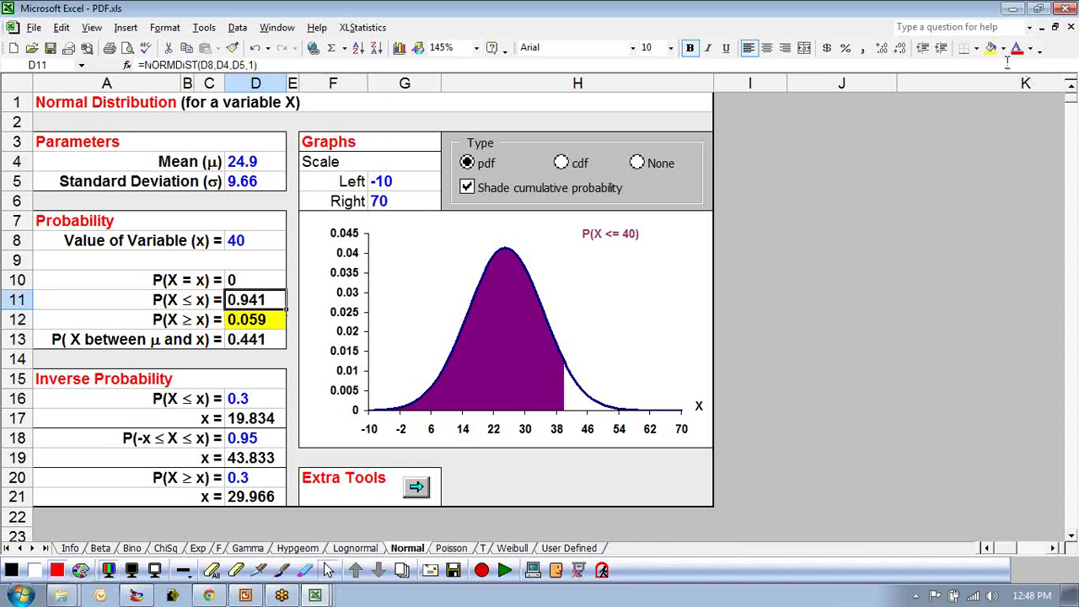
left_click(239, 325)
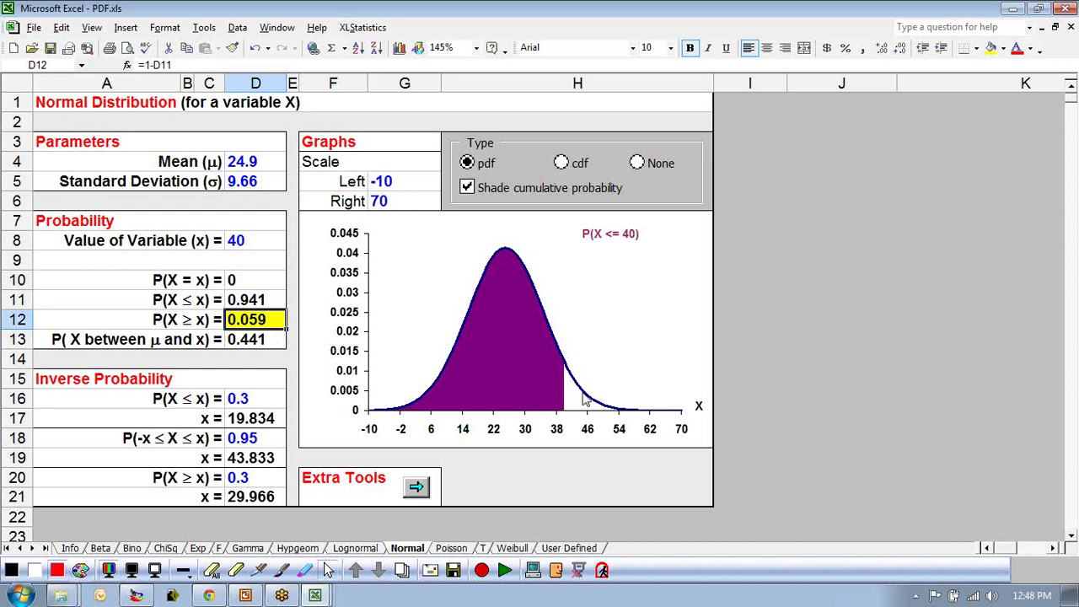
mouse_move(585, 402)
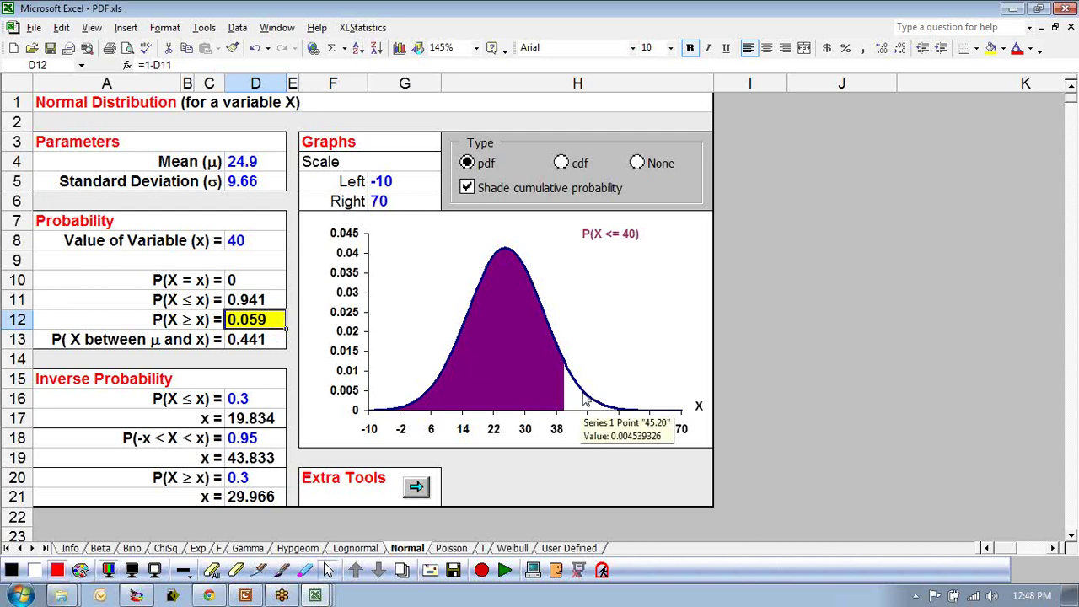
Annotate the tail above 40 with ≈6% on the frequency chart of 1Num.xls's Summaries sheet.
mouse_move(314, 596)
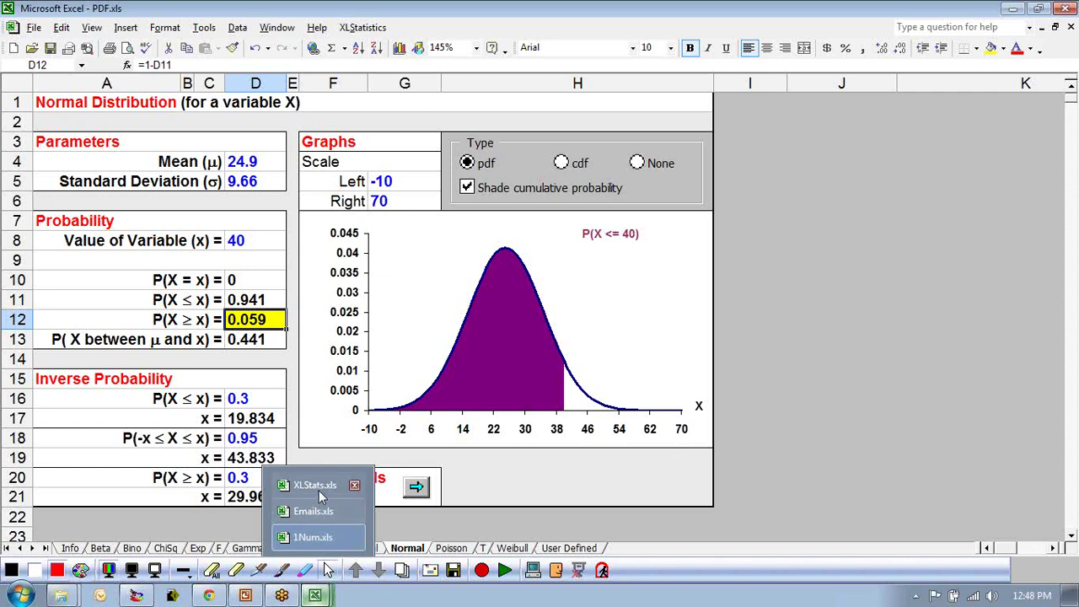
left_click(318, 538)
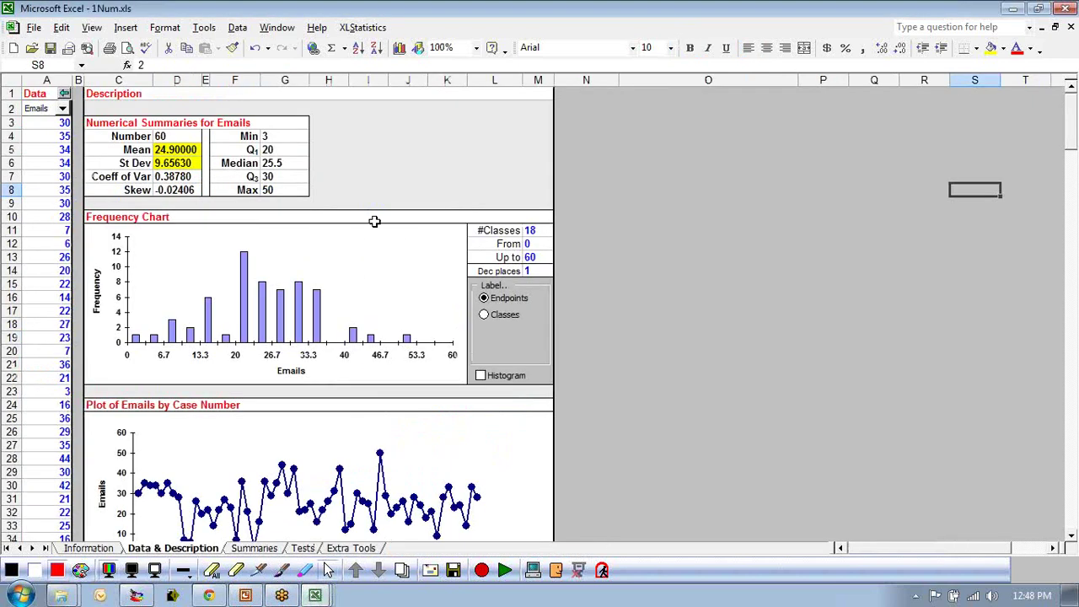
left_click(254, 548)
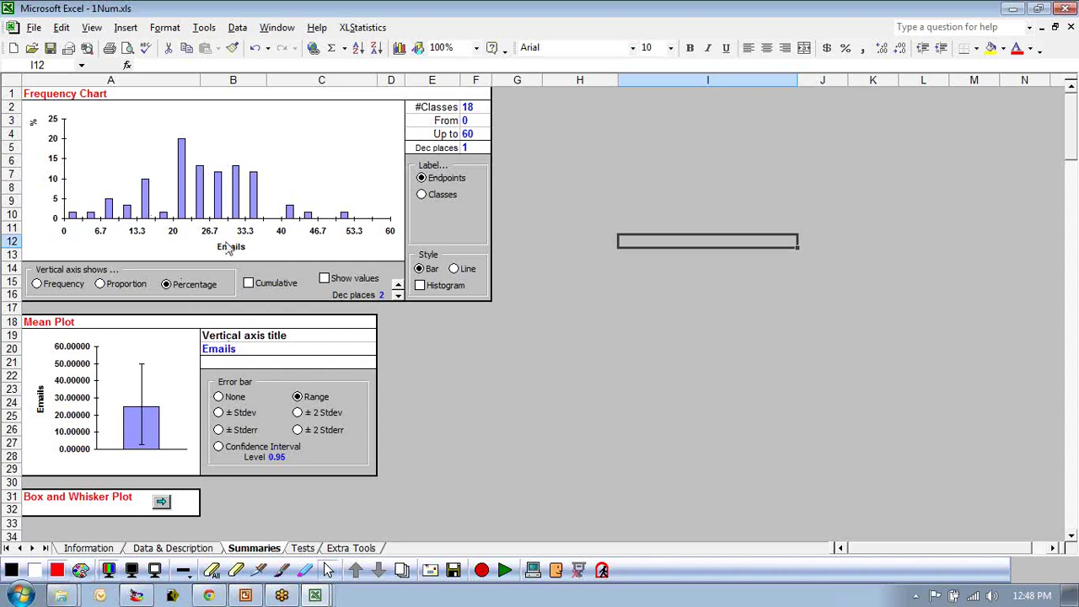
left_click(283, 571)
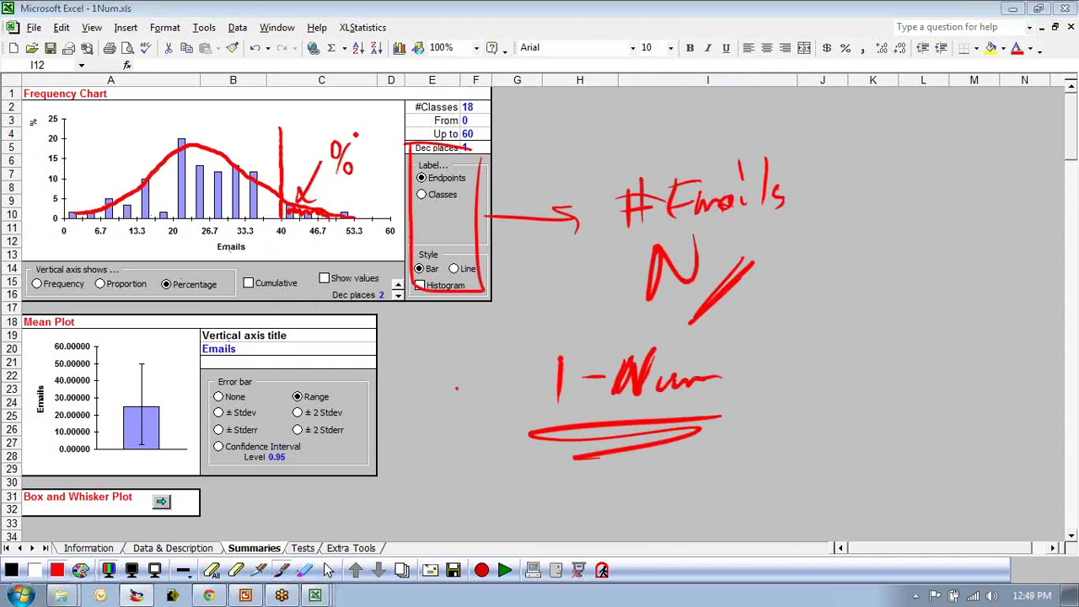
mouse_move(391, 119)
left_mouse_down()
mouse_move(381, 140)
mouse_move(401, 140)
left_mouse_up()
mouse_move(386, 96)
left_mouse_down()
mouse_move(415, 103)
mouse_move(371, 104)
left_mouse_up()
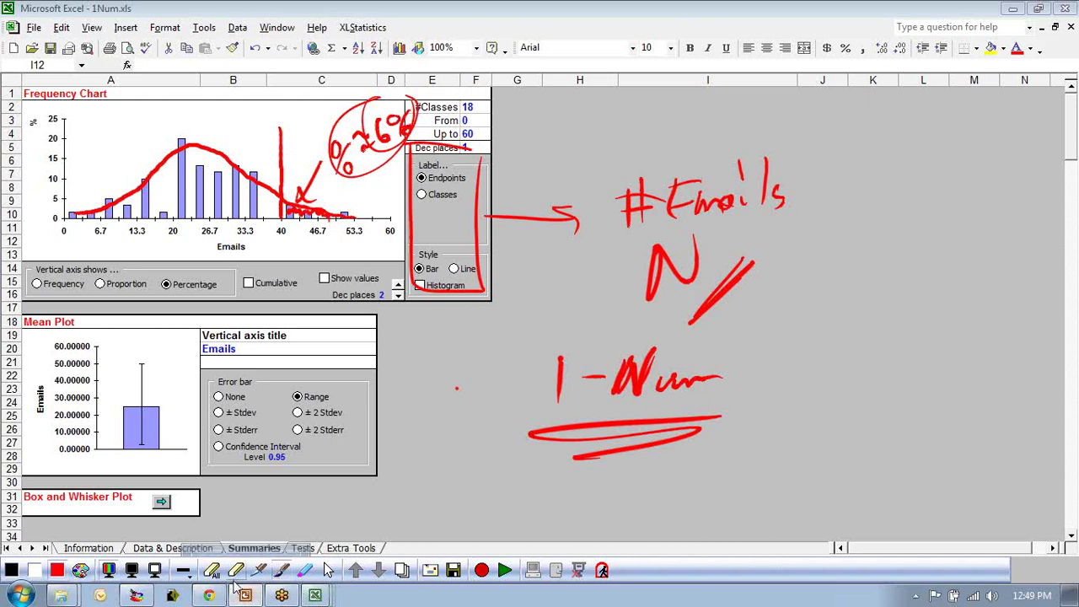
Switch to the PowerPoint slide show and advance to the Exercise 1: Capability slide.
left_click(329, 570)
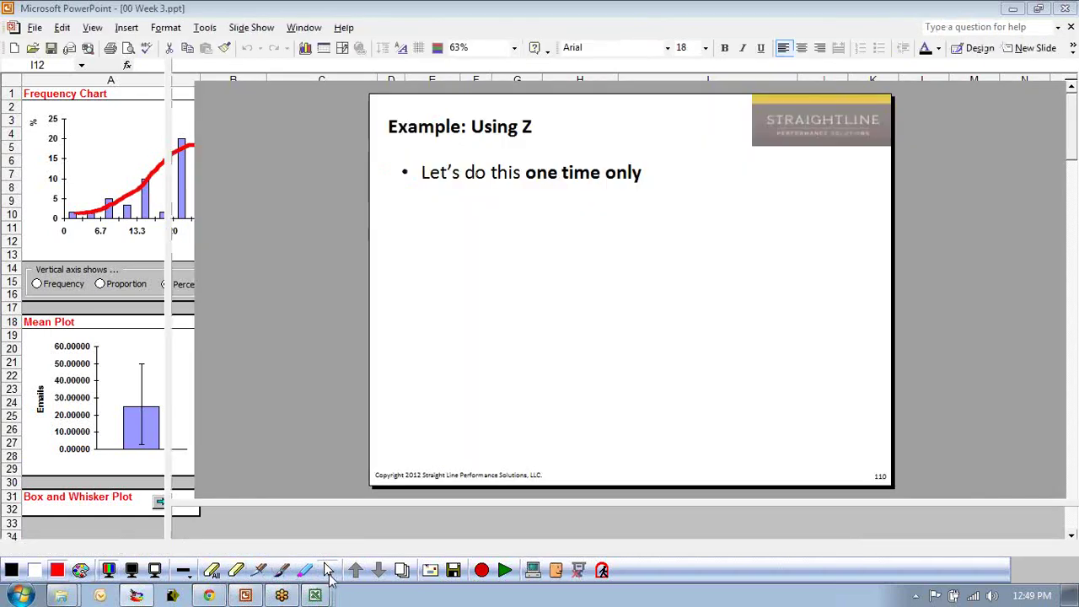
left_click(31, 533)
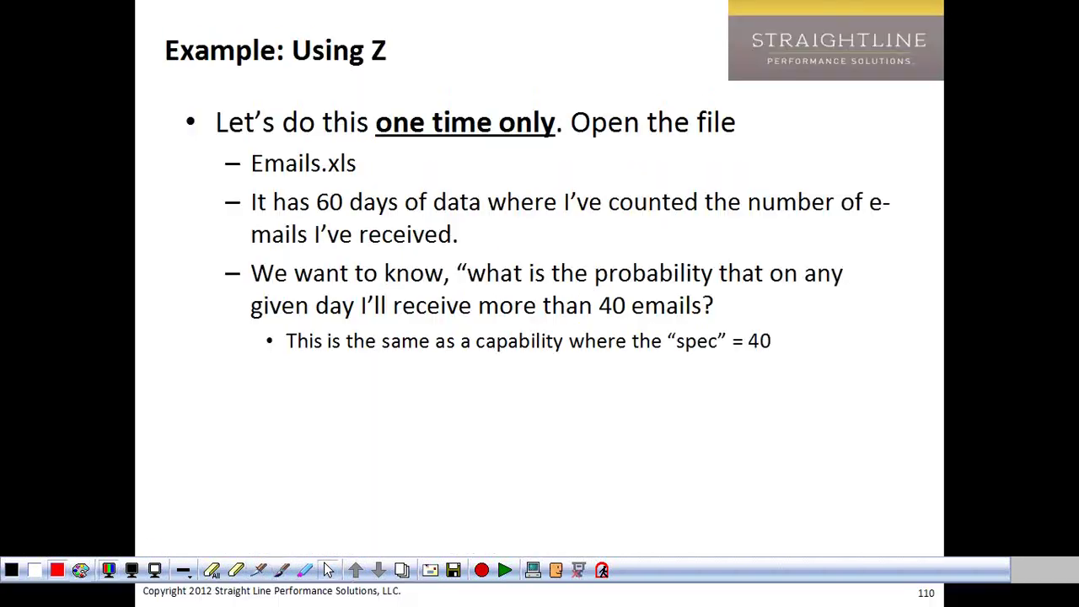
key("Page_Down")
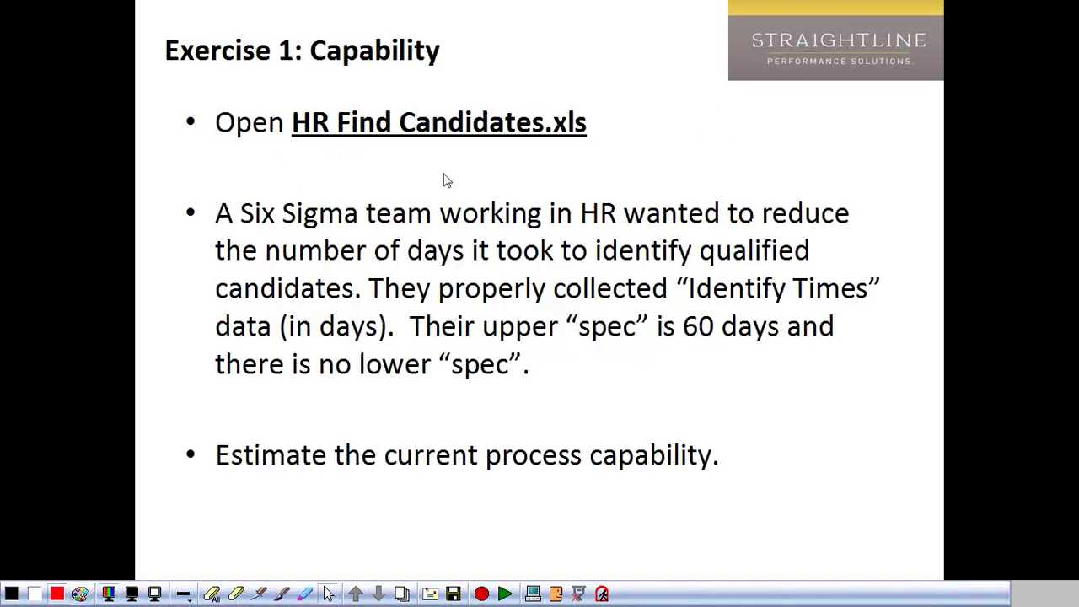
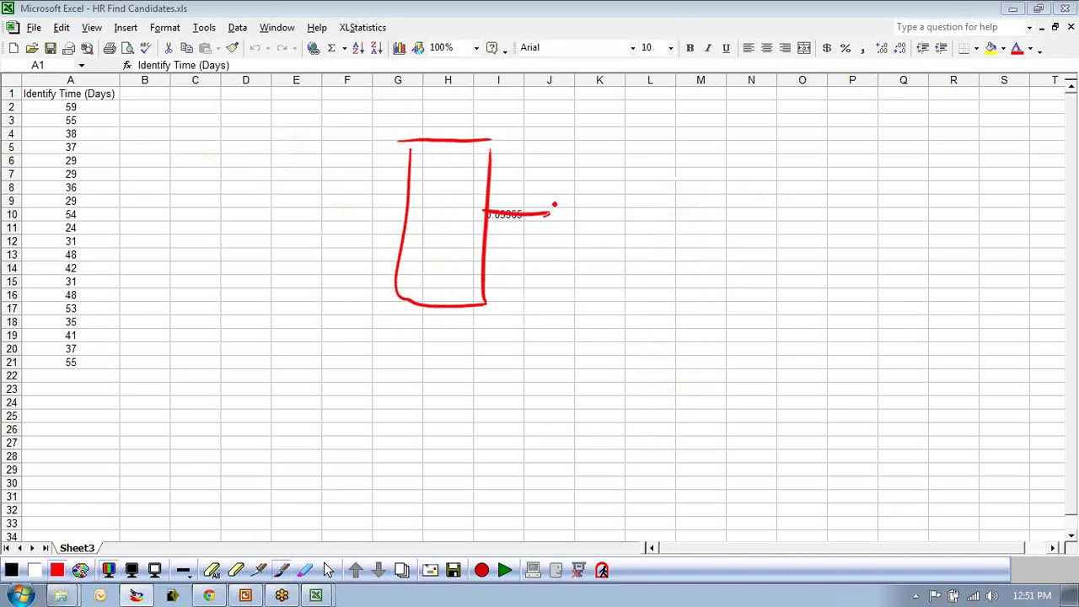
Handwrite "Identify Time", "(N)" and "1-Num" beside the process sketch on the HR Find Candidates.xls sheet.
mouse_move(589, 196)
left_mouse_down()
mouse_move(590, 218)
mouse_move(607, 188)
mouse_move(624, 215)
mouse_move(653, 213)
left_mouse_up()
mouse_move(659, 169)
left_mouse_down()
mouse_move(696, 191)
mouse_move(689, 245)
left_mouse_up()
mouse_move(606, 241)
left_mouse_down()
mouse_move(610, 261)
mouse_move(674, 253)
left_mouse_up()
mouse_move(767, 205)
left_mouse_down()
mouse_move(763, 255)
mouse_move(811, 218)
mouse_move(835, 263)
mouse_move(784, 302)
left_mouse_up()
left_click_drag(639, 340, 790, 365)
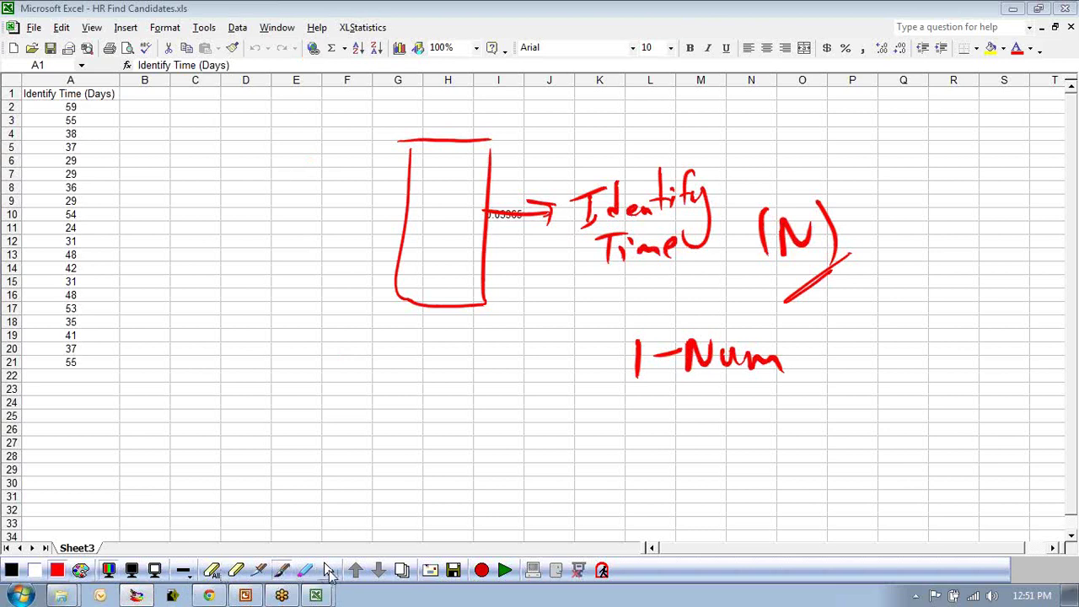
left_click(329, 572)
Run the XLStatistics 1Num analysis on the Identify Time (Days) column.
left_click(52, 96)
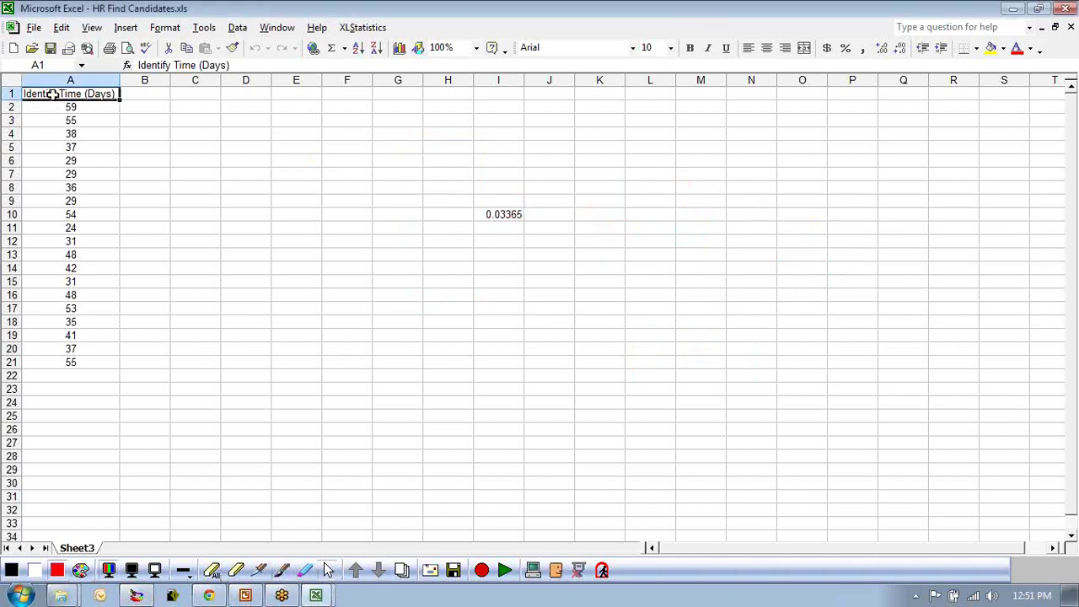
left_click(59, 80)
left_click(362, 27)
left_click(361, 43)
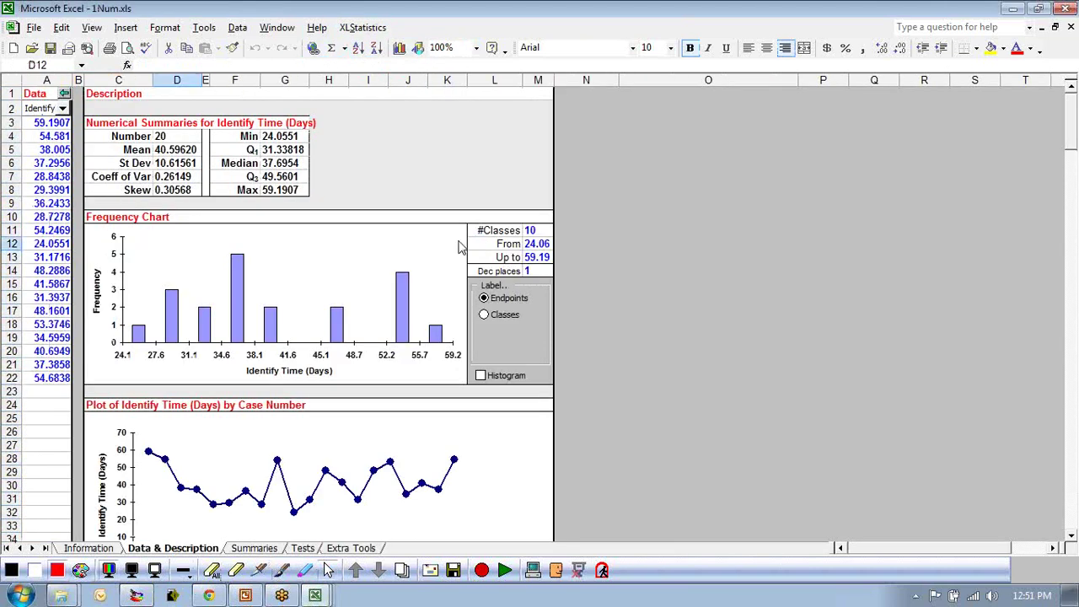
Display the Identify Time (Days) frequency chart as a histogram on the Data & Description sheet.
left_click(480, 376)
left_click(481, 376)
left_click(481, 376)
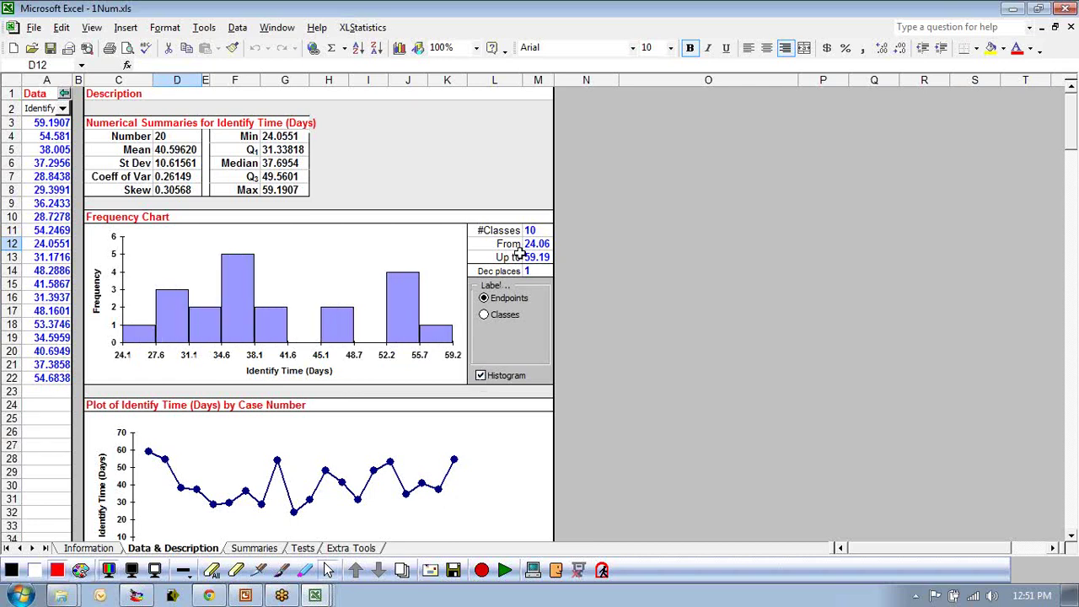
Set the histogram's range on the Data & Description sheet from 15 up to 65.
left_click(530, 230)
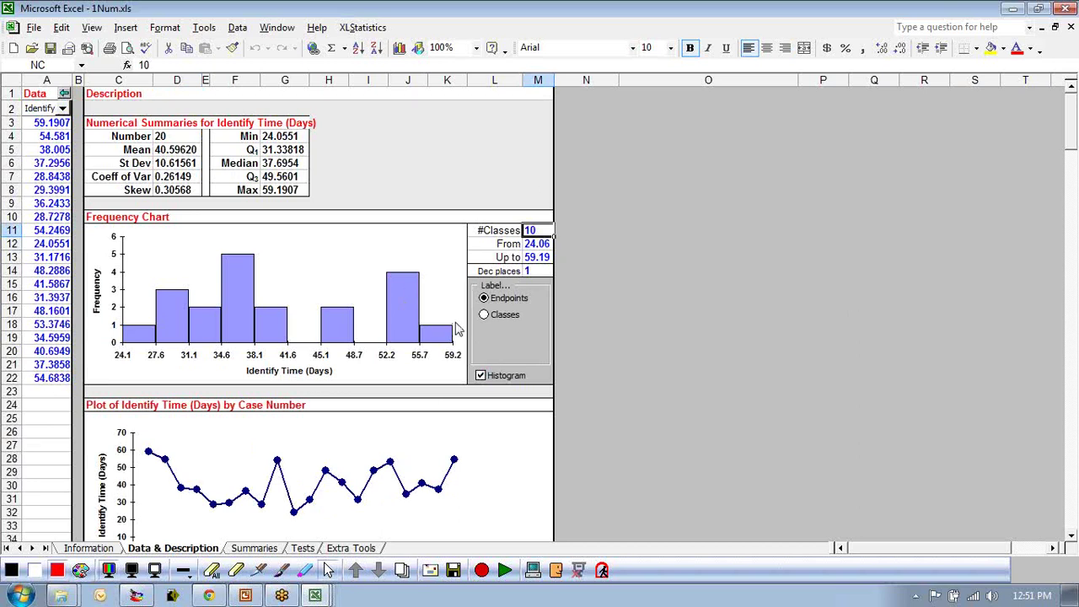
left_click(538, 244)
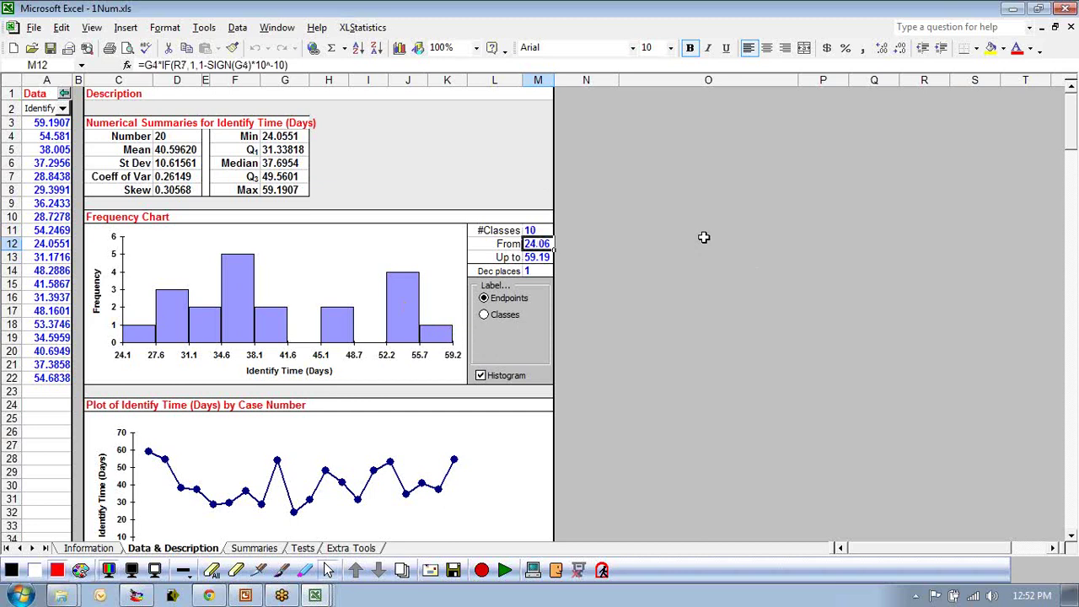
type("20")
key("Return")
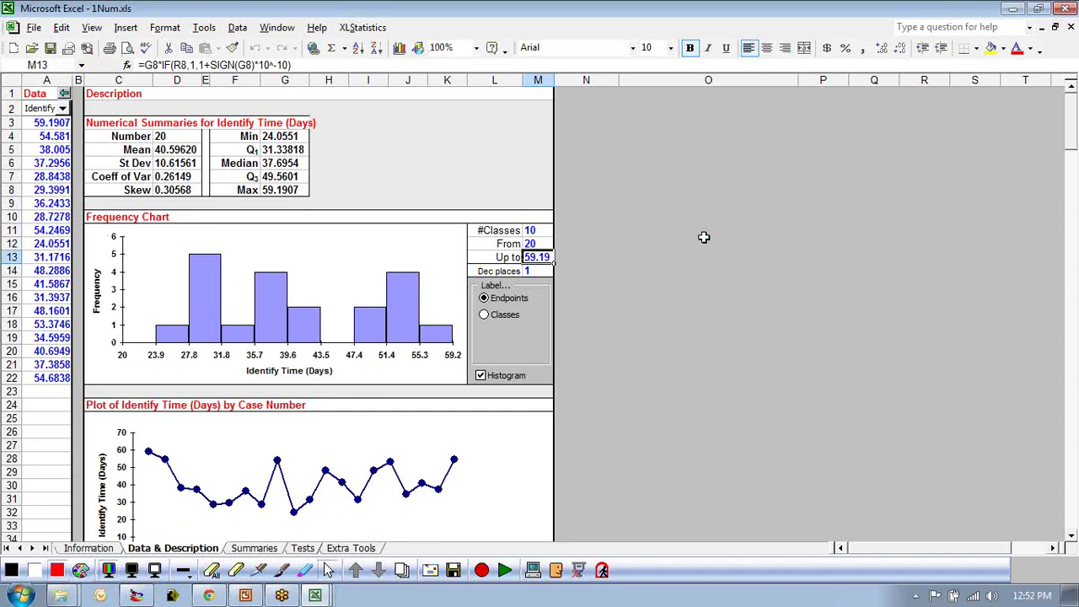
type("65")
key("Return")
key("Up")
key("Up")
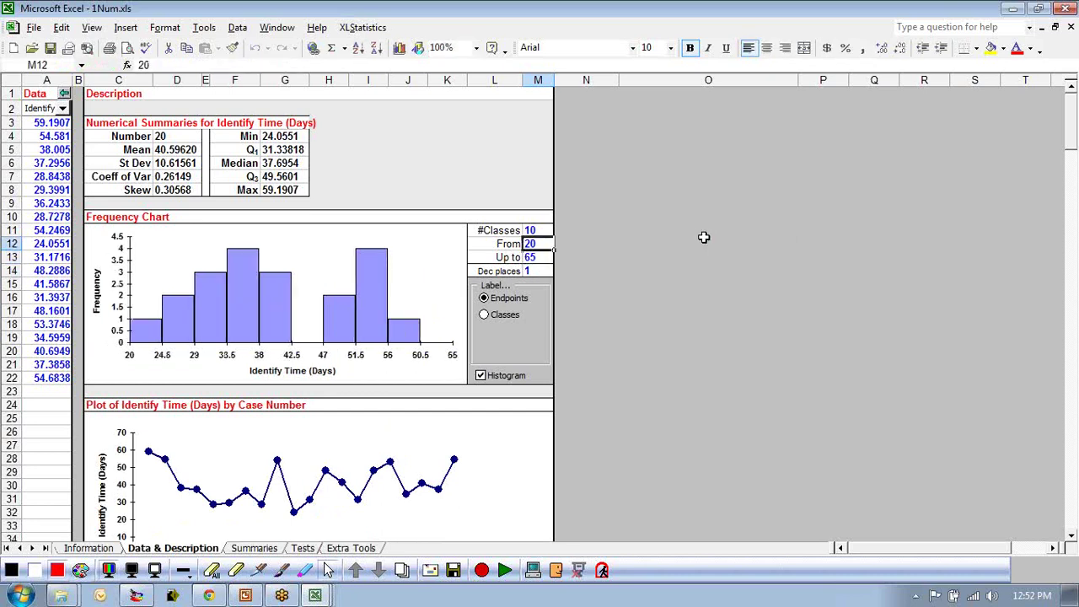
type("15")
key("Return")
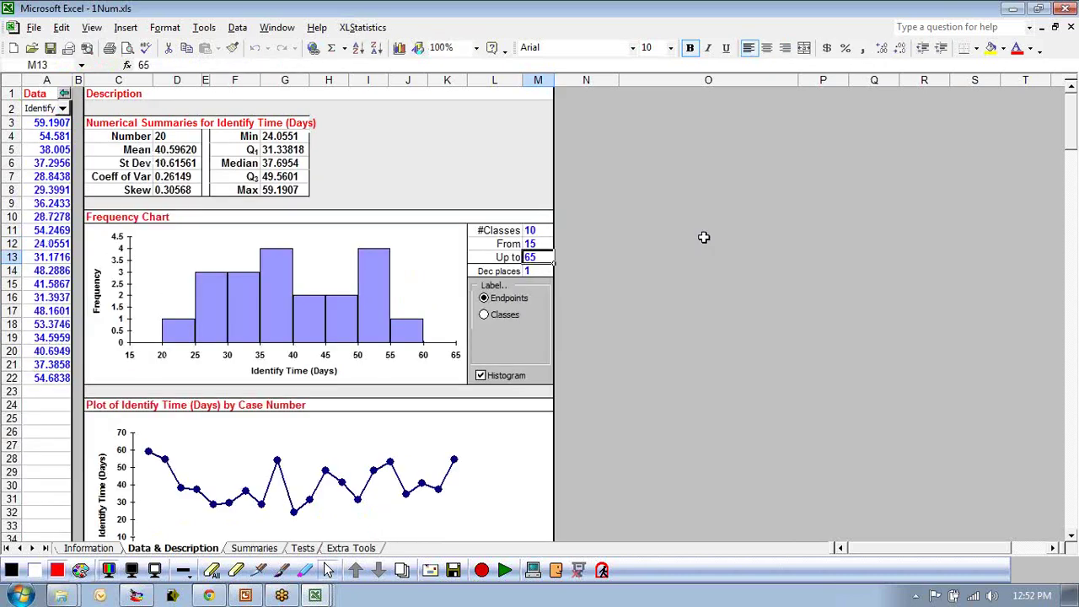
Try the histogram with 20 classes, restore it to 10 classes, and check the number of observations in the numerical summaries.
key("Up")
key("Up")
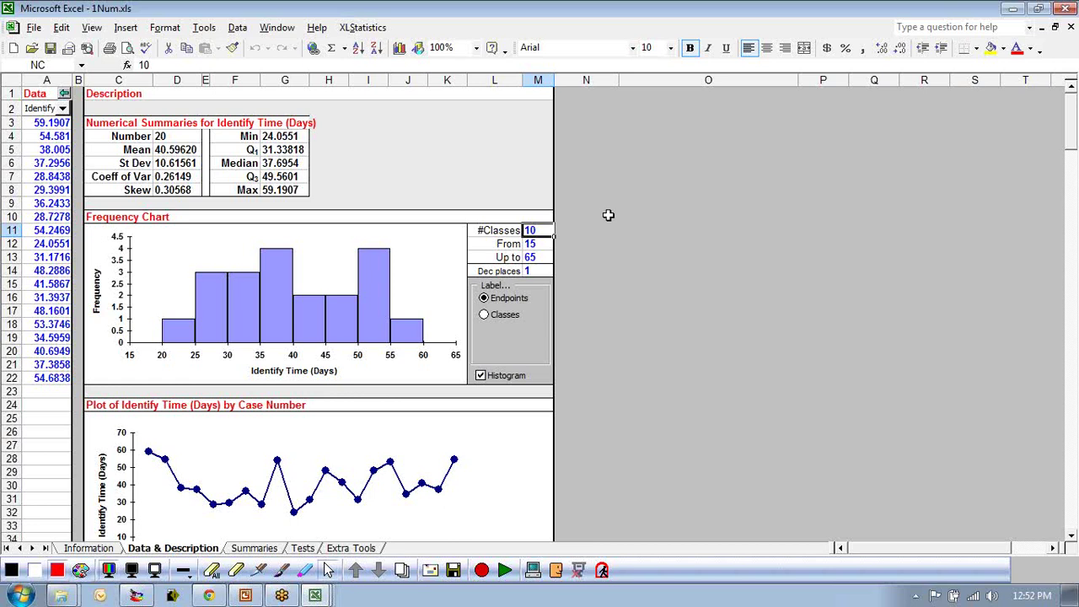
type("20")
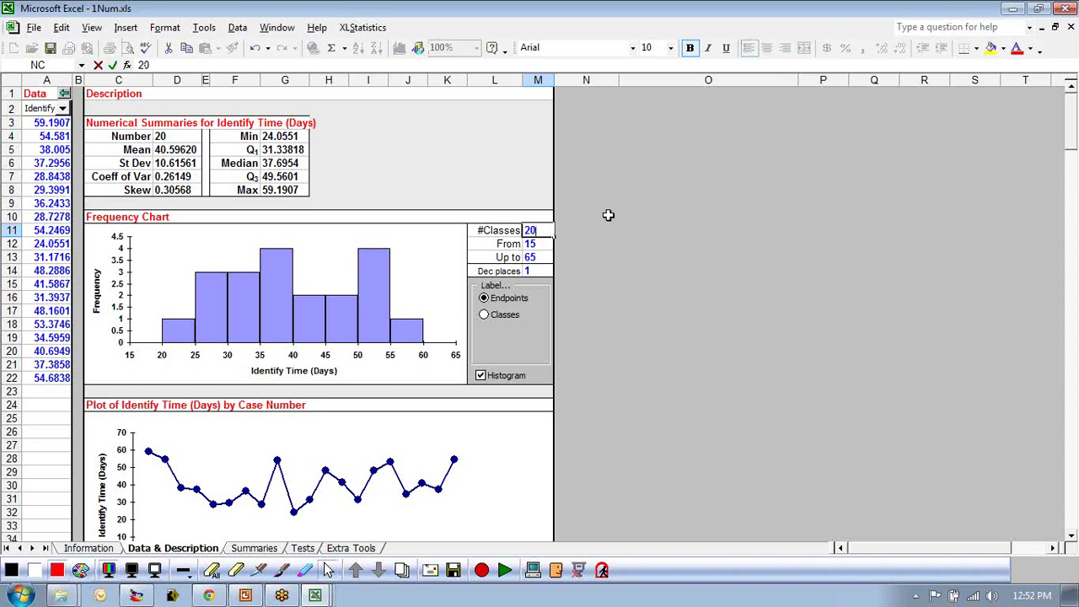
key("Return")
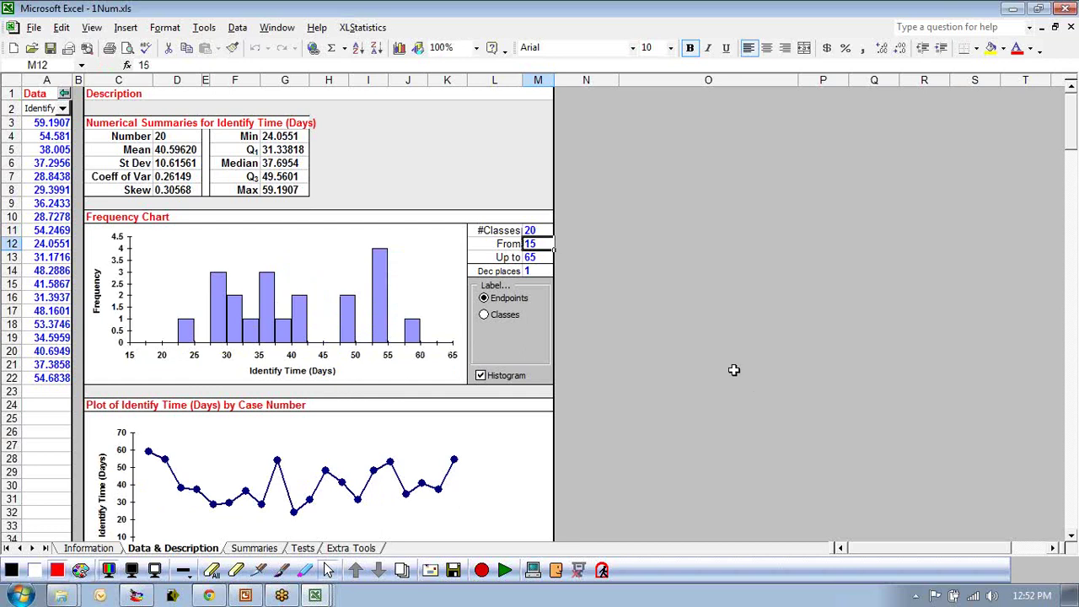
left_click(526, 230)
type("10")
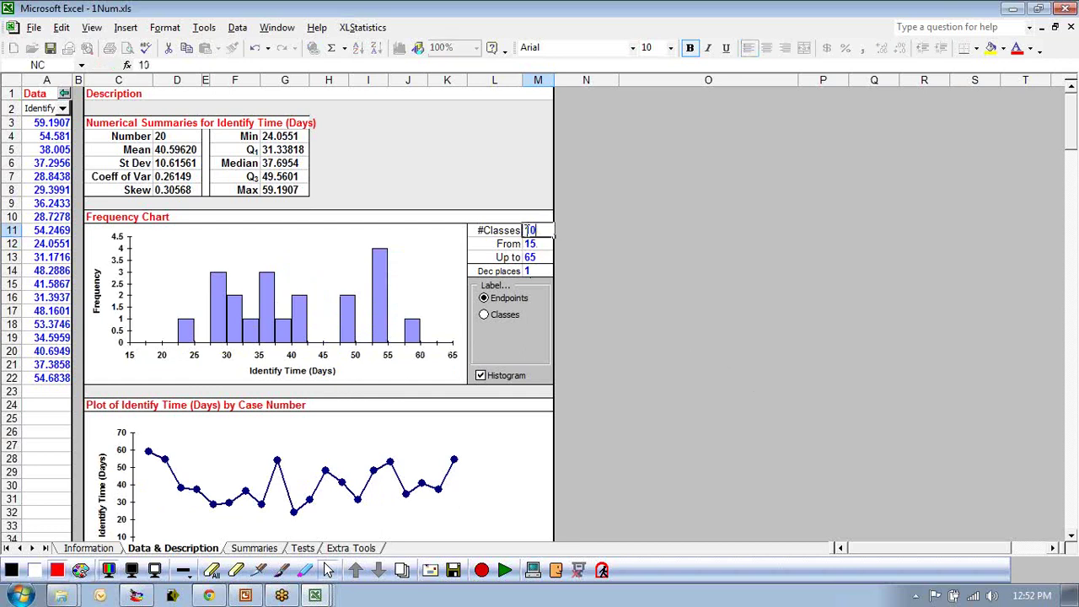
key("Return")
left_click(152, 139)
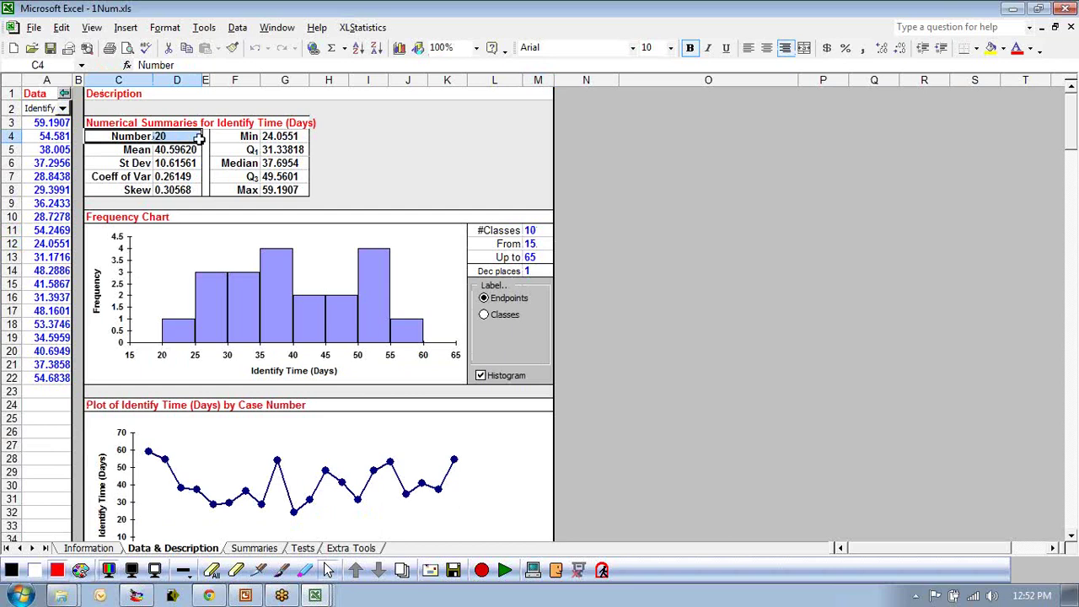
left_click(174, 136)
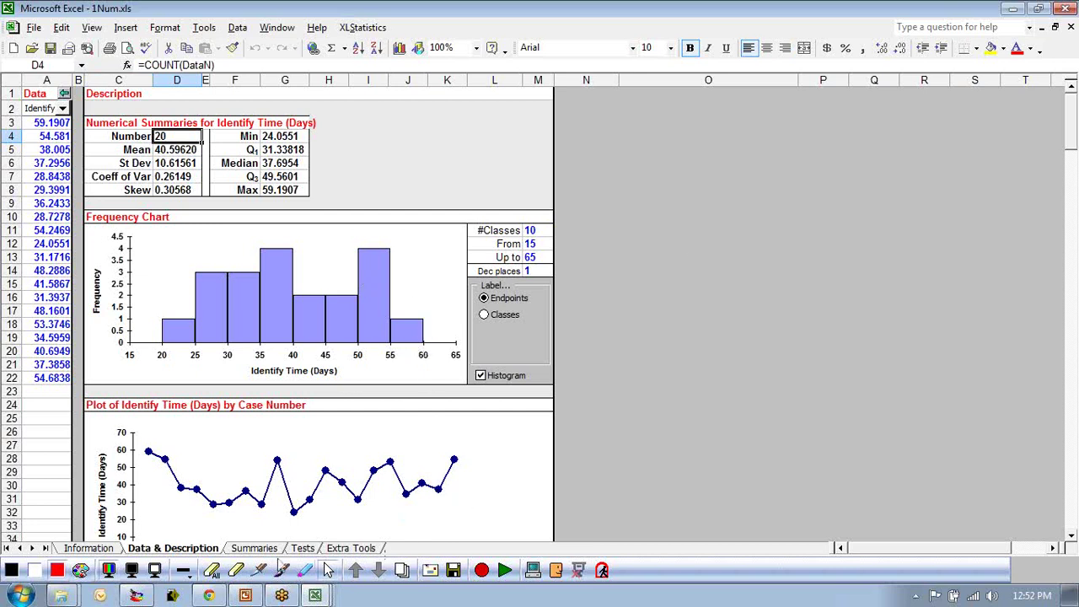
Set the Summaries sheet's frequency chart to 2 classes ranging from 0 up to 120.
left_click(256, 548)
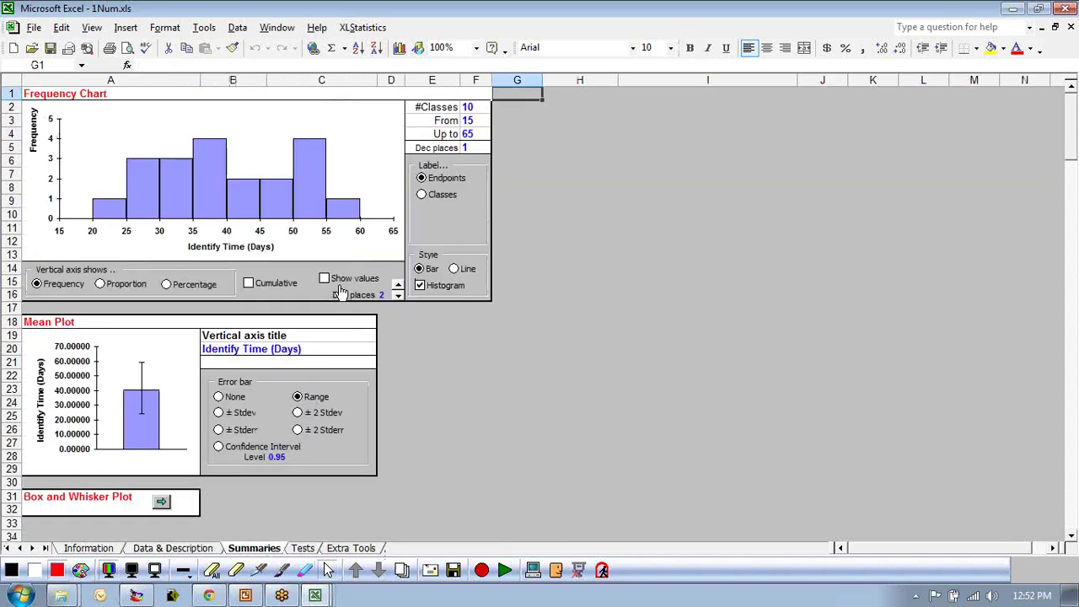
left_click(474, 108)
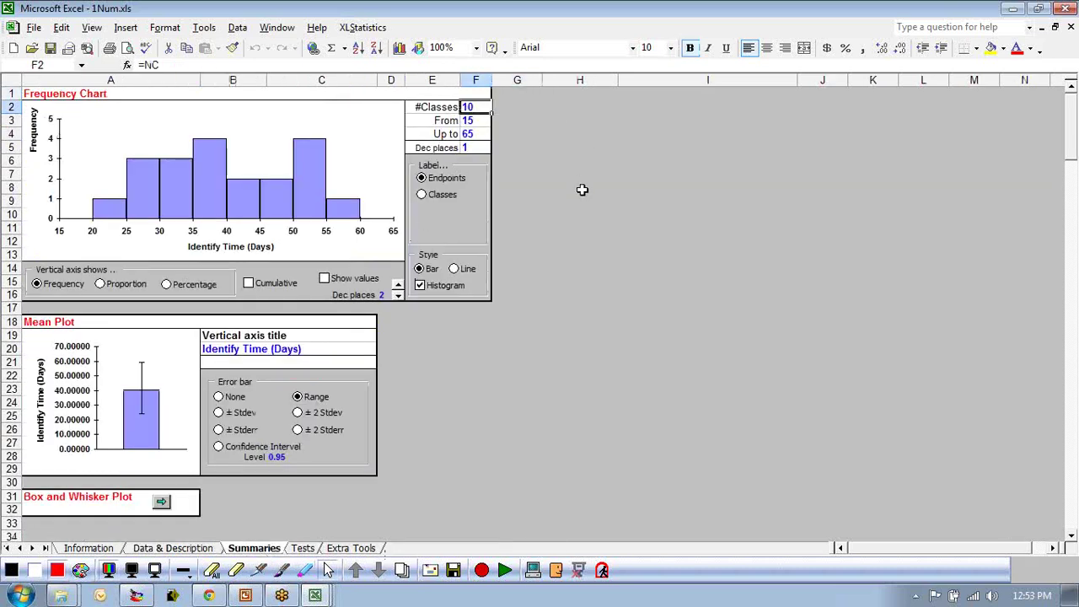
key("Down")
key("Down")
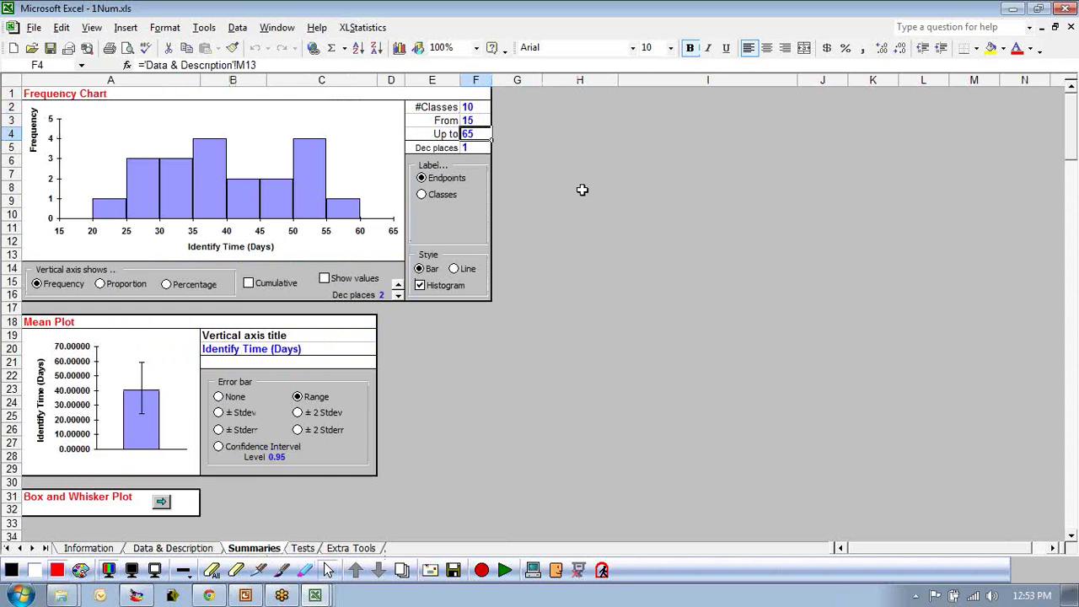
type("120")
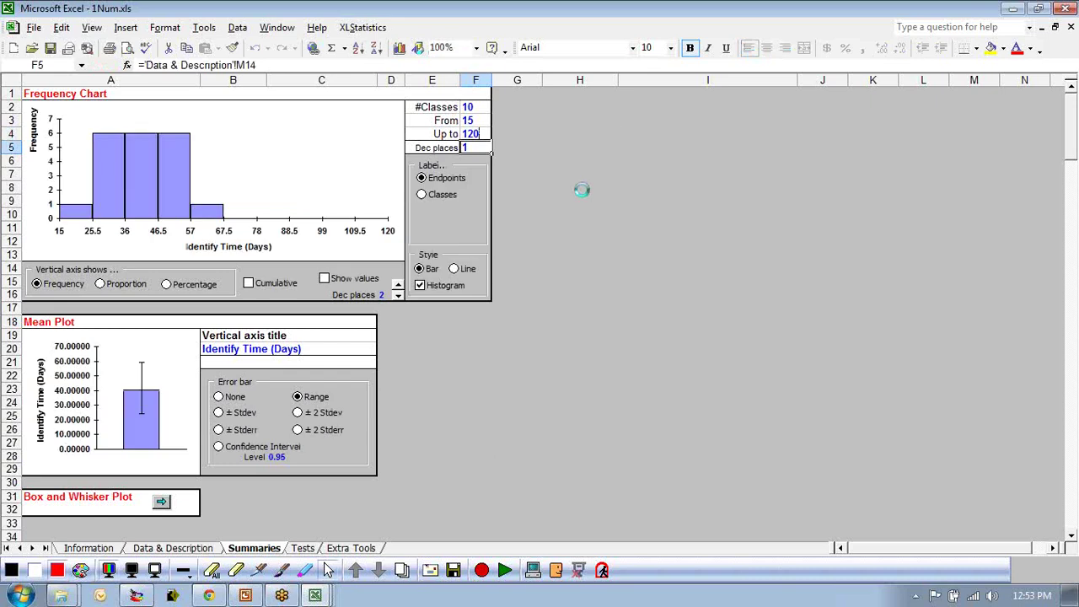
type("0")
key("Return")
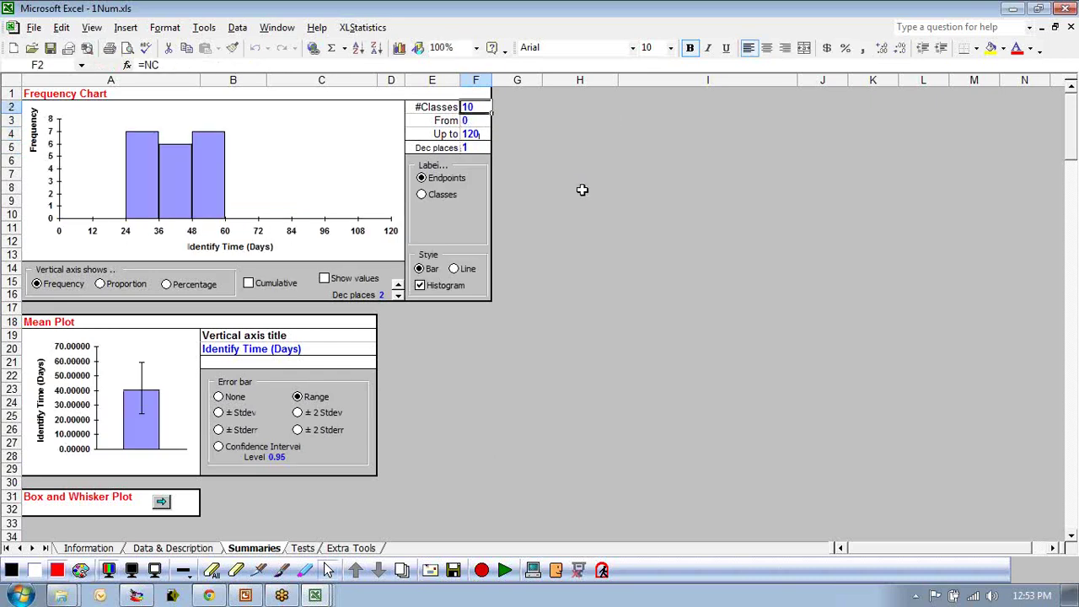
type("2")
key("Return")
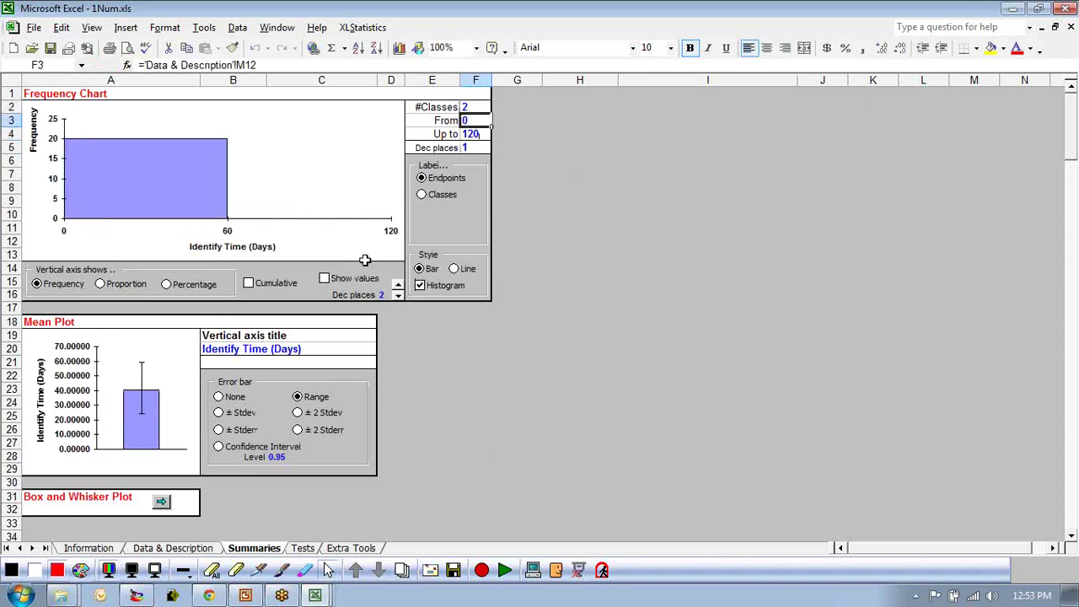
Show the Summaries frequency chart as percentages with the values displayed, divided into 10 classes.
left_click(168, 285)
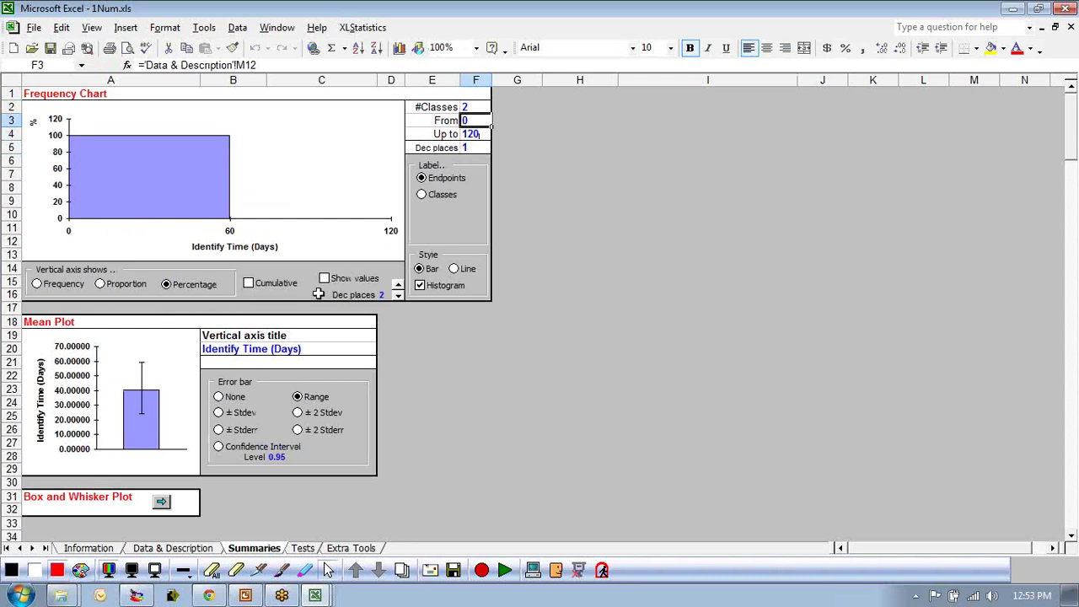
left_click(324, 279)
left_click(467, 109)
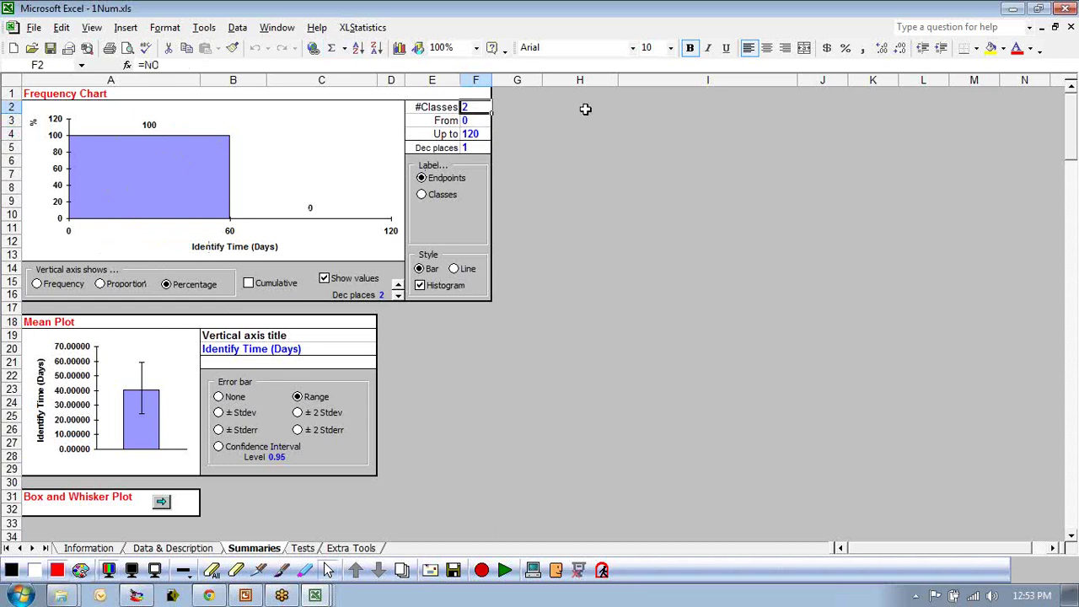
type("10")
key("Return")
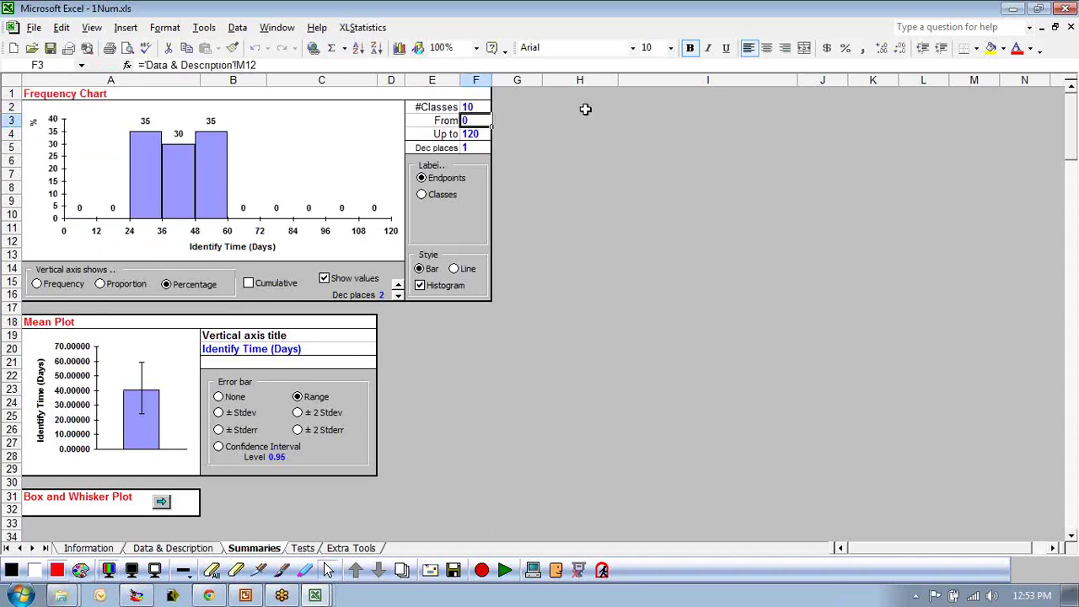
Try a range from 20 up to 60 for the Summaries frequency chart.
key("Return")
type("60")
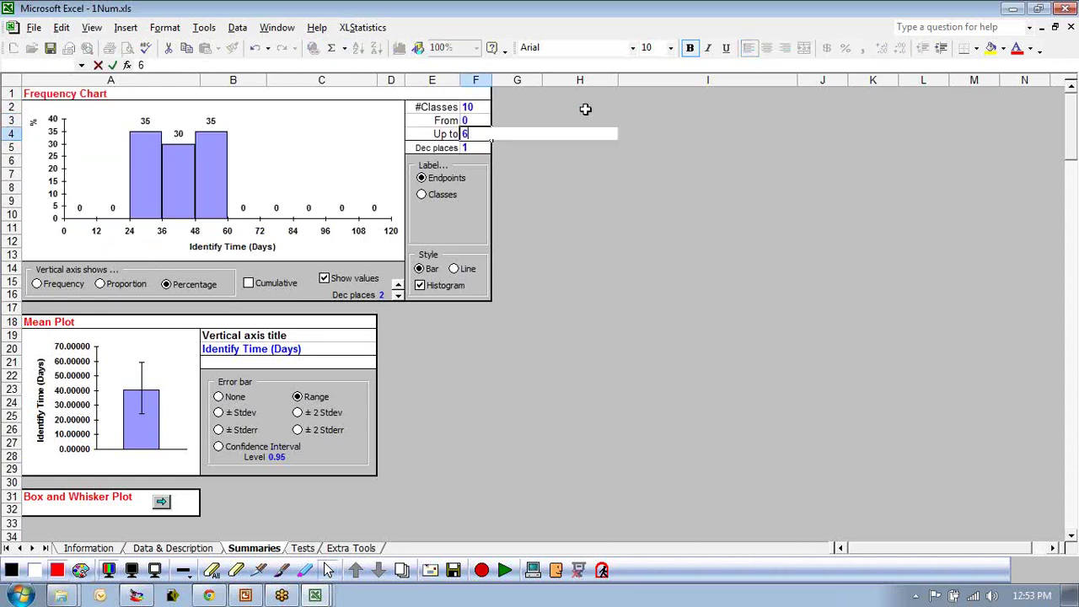
key("Return")
key("Up")
key("Up")
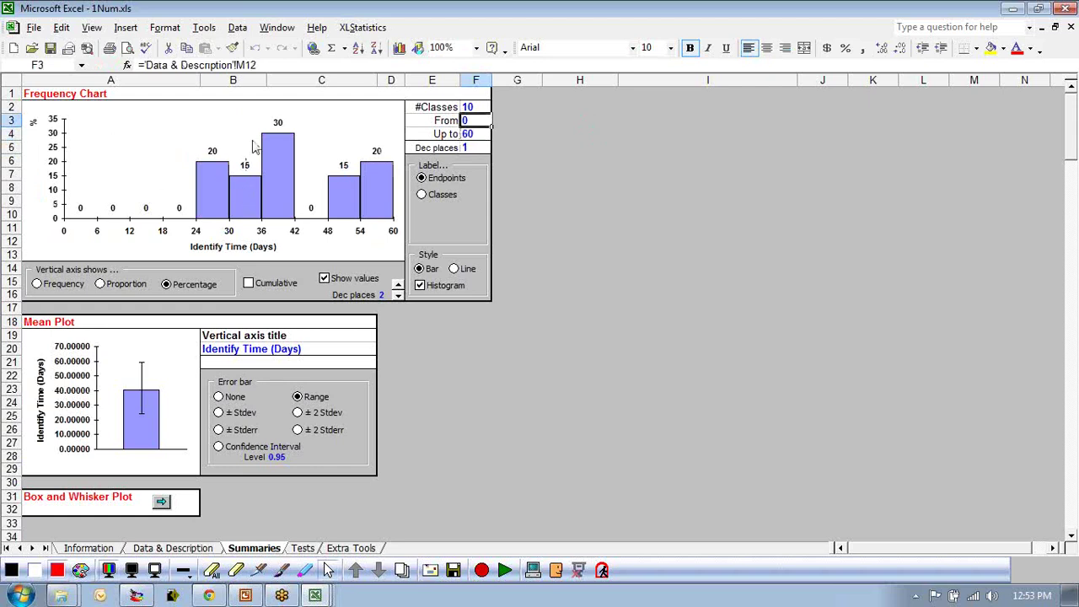
mouse_move(378, 197)
type("20")
key("Return")
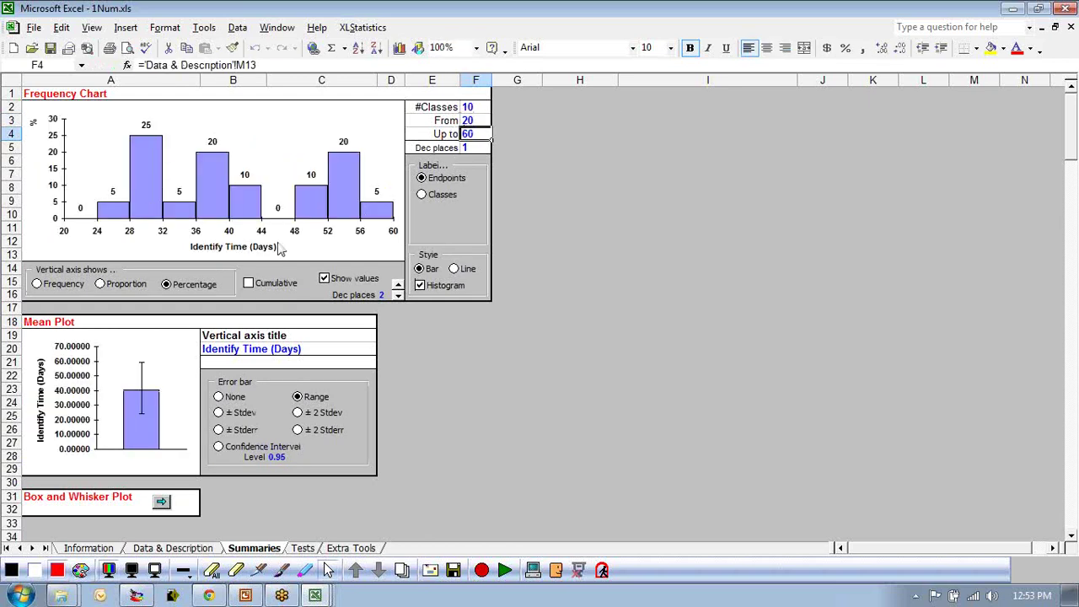
Set the Summaries frequency chart's range from 15 up to 65.
left_click(476, 121)
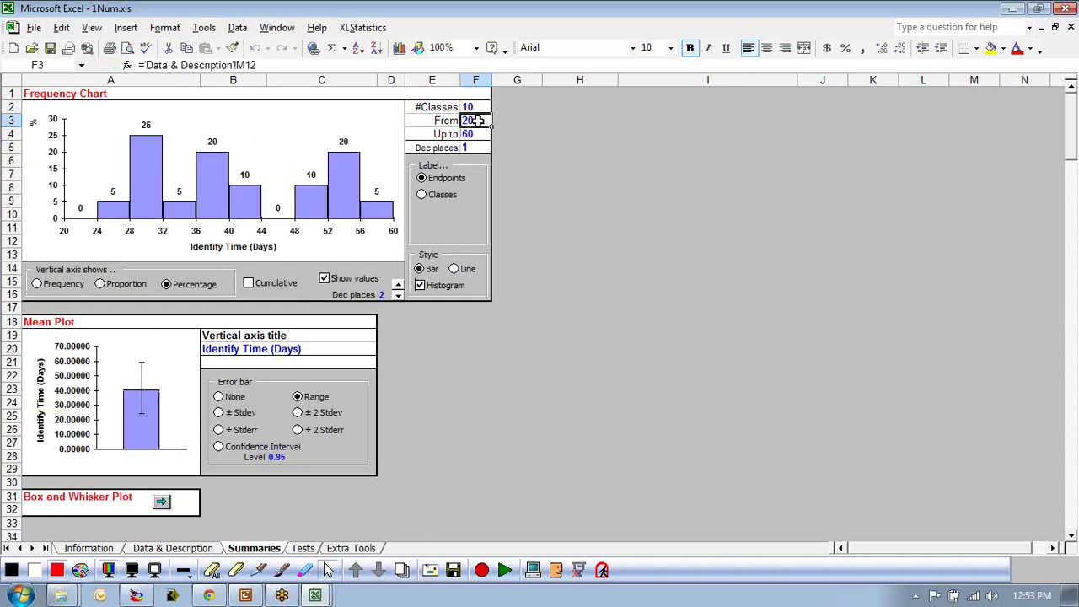
type("15")
key("Return")
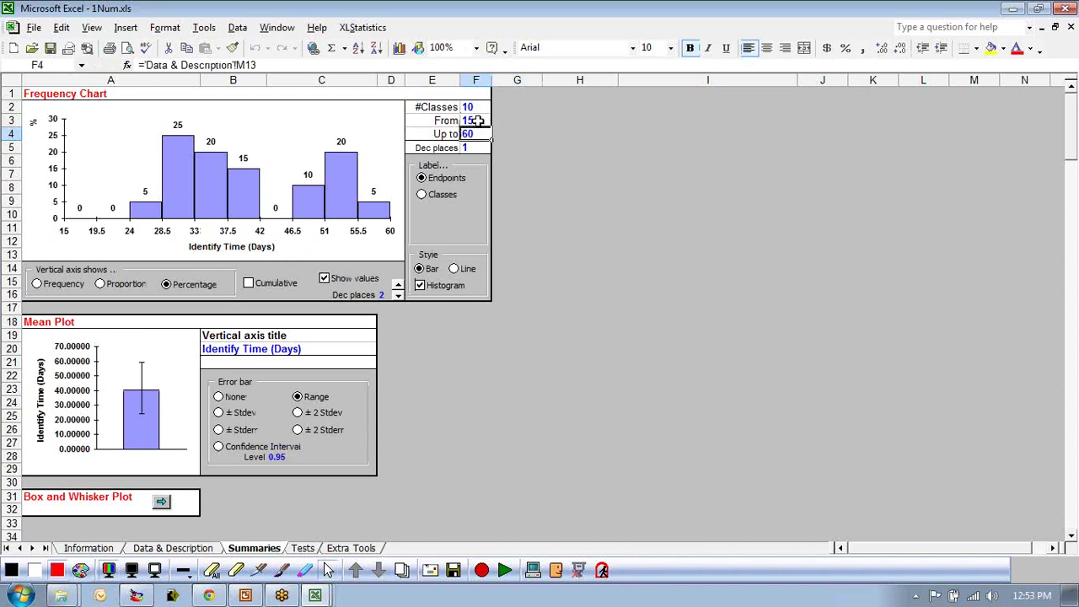
type("15")
key("Return")
key("Up")
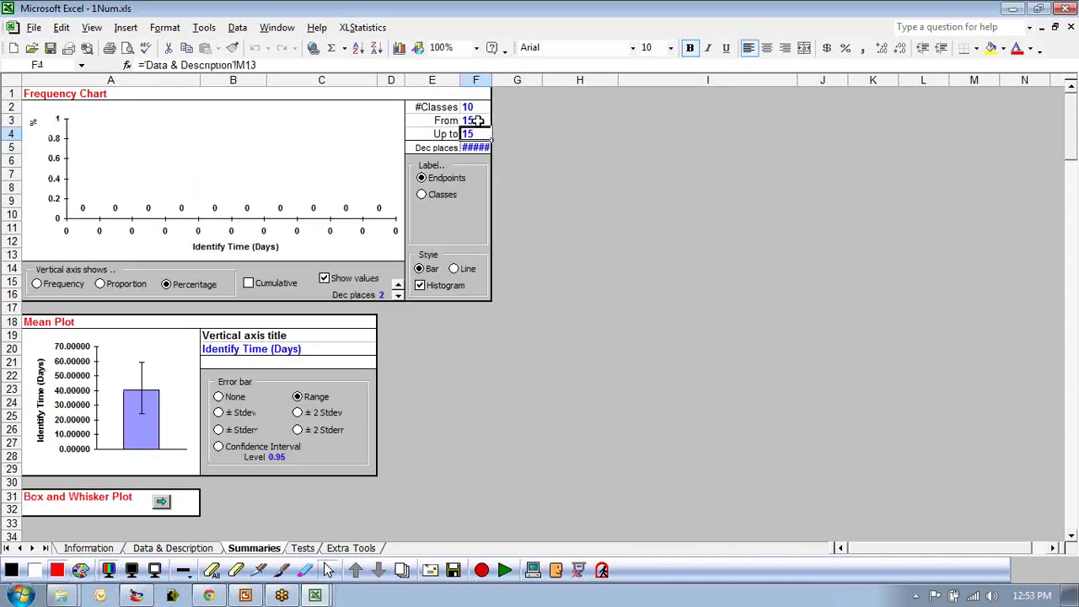
type("65")
key("Return")
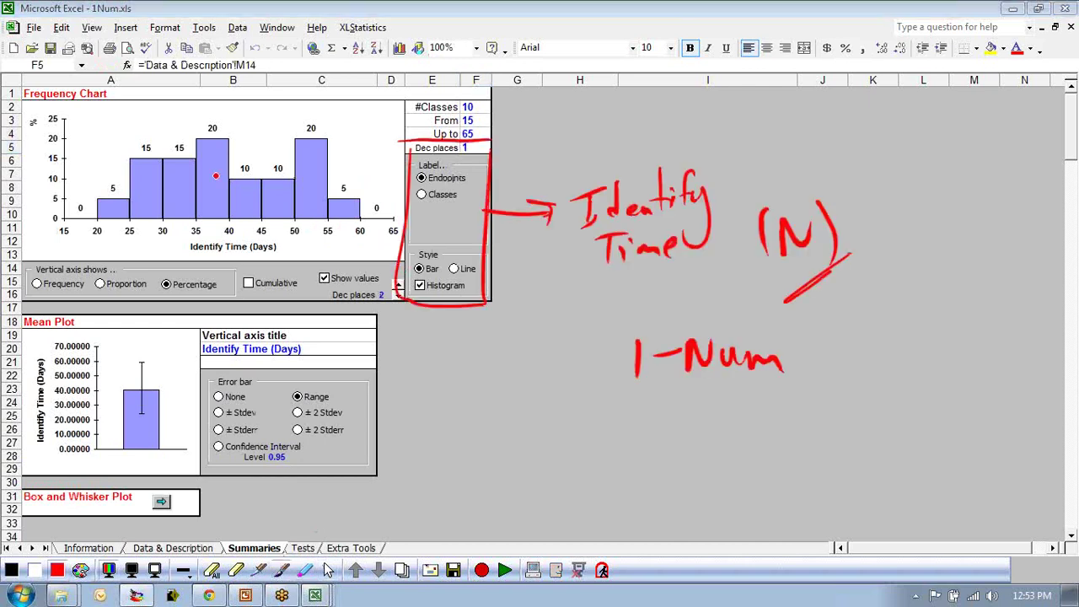
Sketch a bell curve over the histogram with a vertical line near 60 days, and clear the annotations.
mouse_move(74, 212)
left_mouse_down()
mouse_move(192, 138)
mouse_move(289, 149)
mouse_move(392, 221)
left_mouse_up()
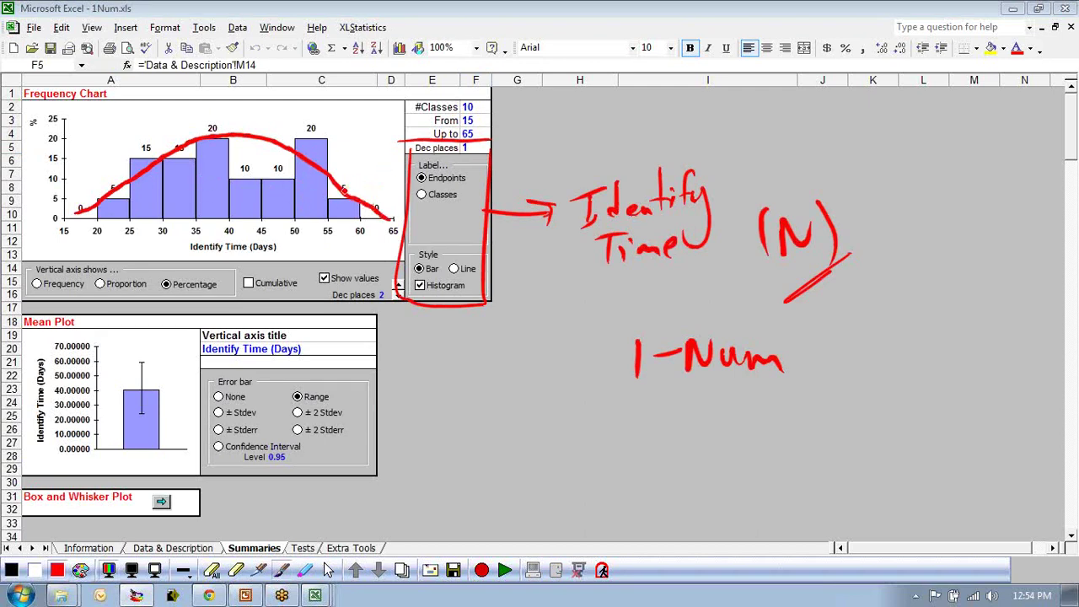
left_click_drag(362, 163, 362, 227)
left_click(328, 571)
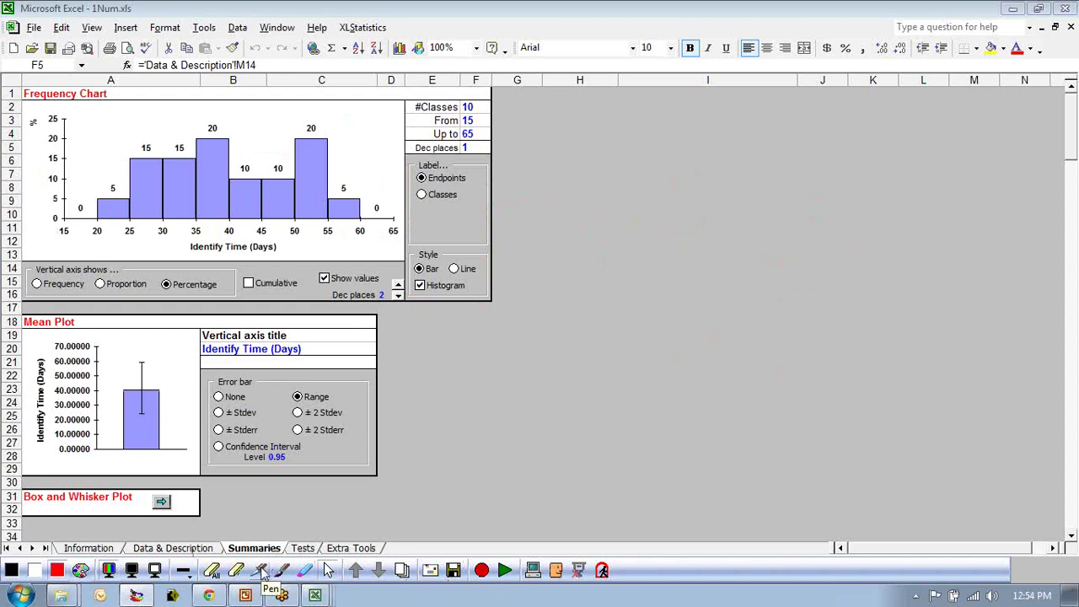
Check the mean and standard deviation of Identify Time (Days) on the Data & Description sheet.
left_click(196, 550)
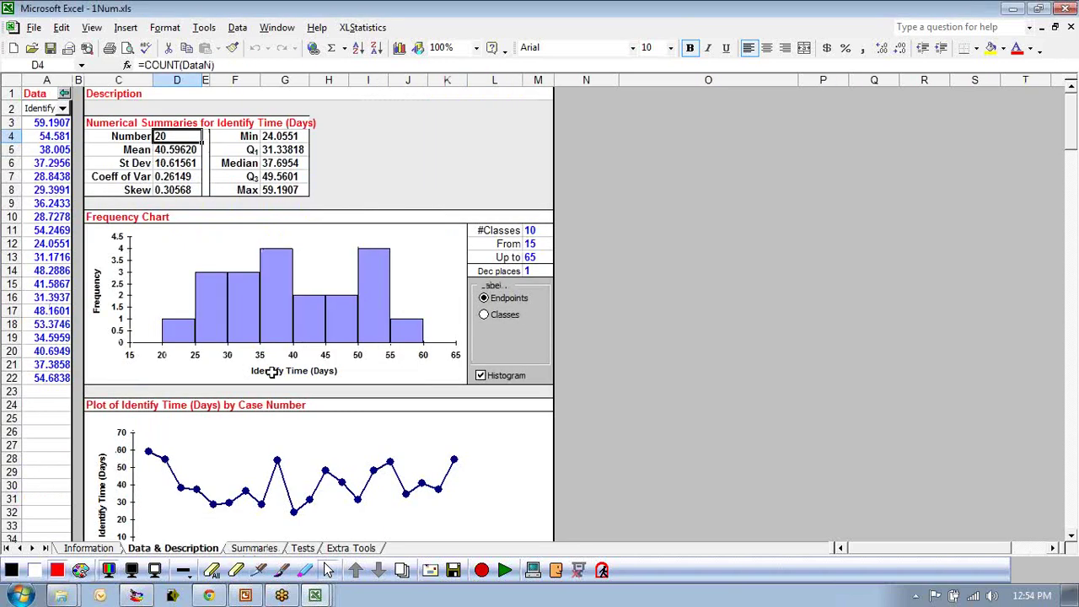
left_click(182, 150)
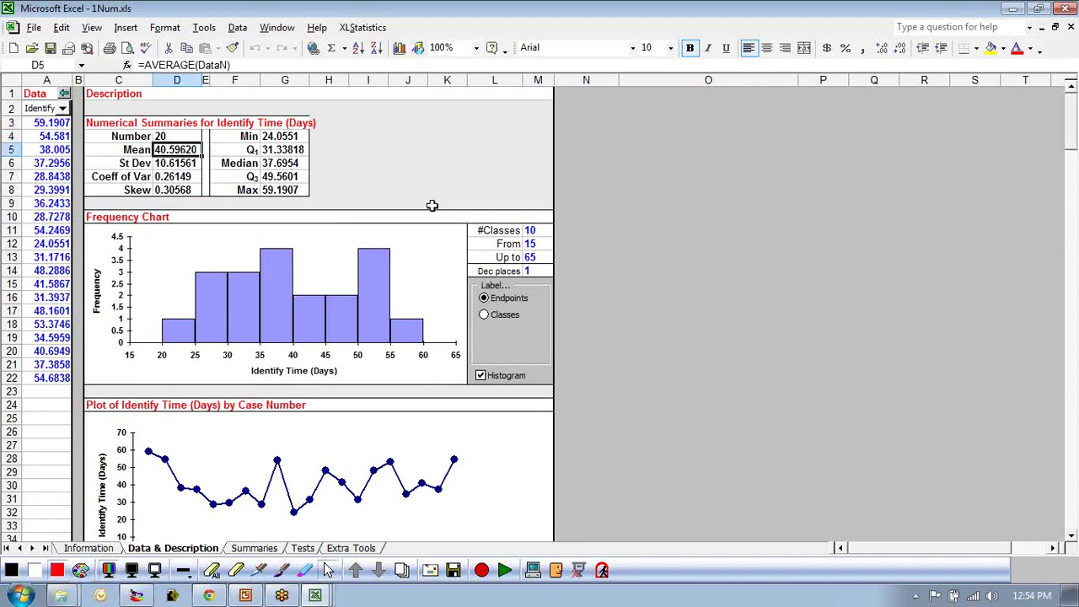
left_click(175, 163)
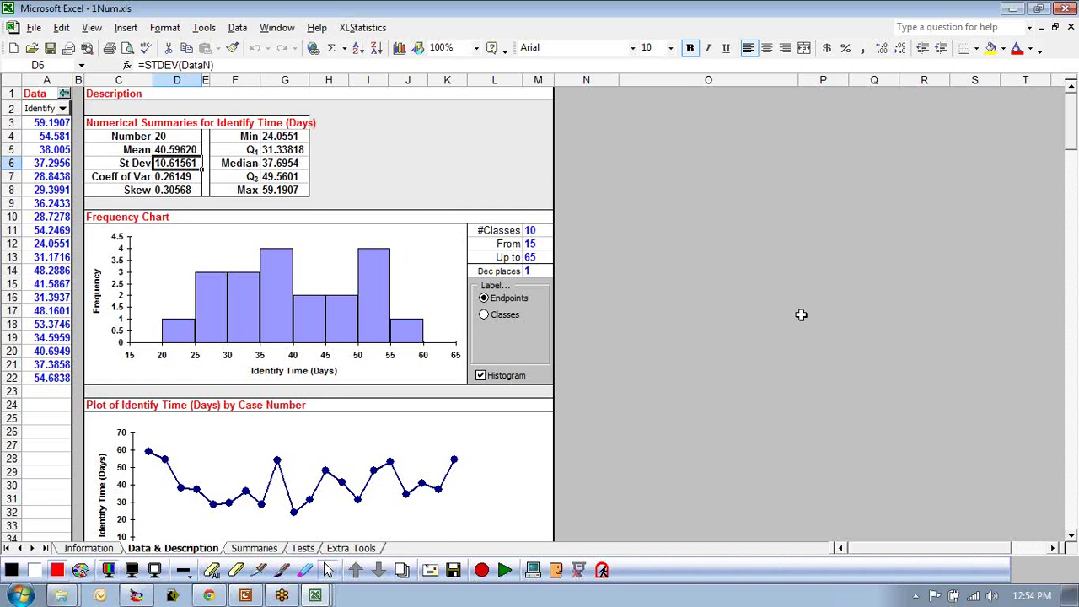
left_click_drag(823, 338, 823, 351)
Open the XLStatistics PDF workbook on its Normal distribution sheet.
left_click(361, 28)
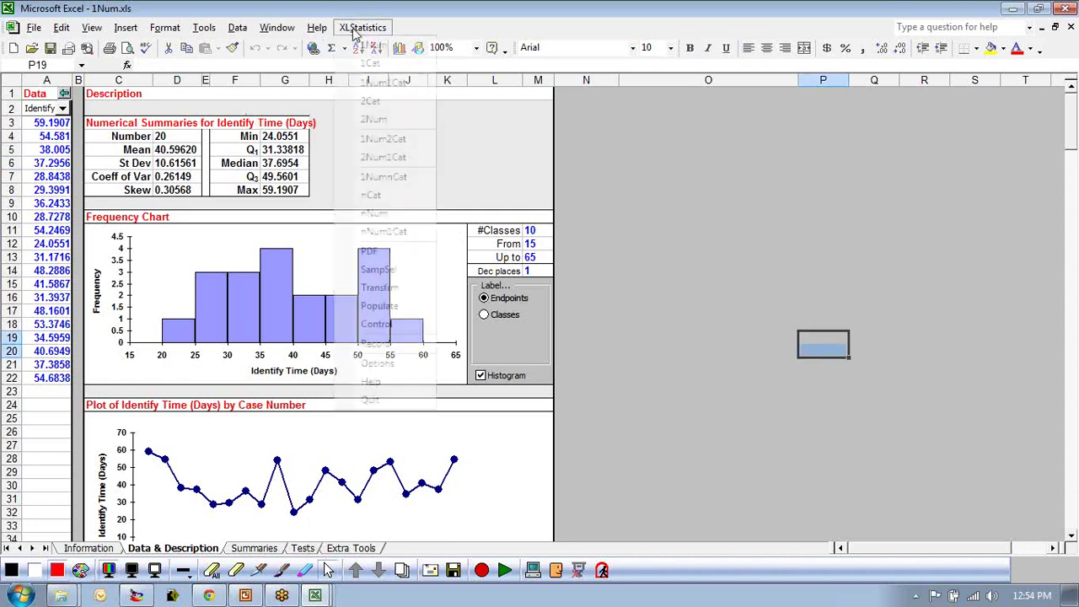
left_click(371, 253)
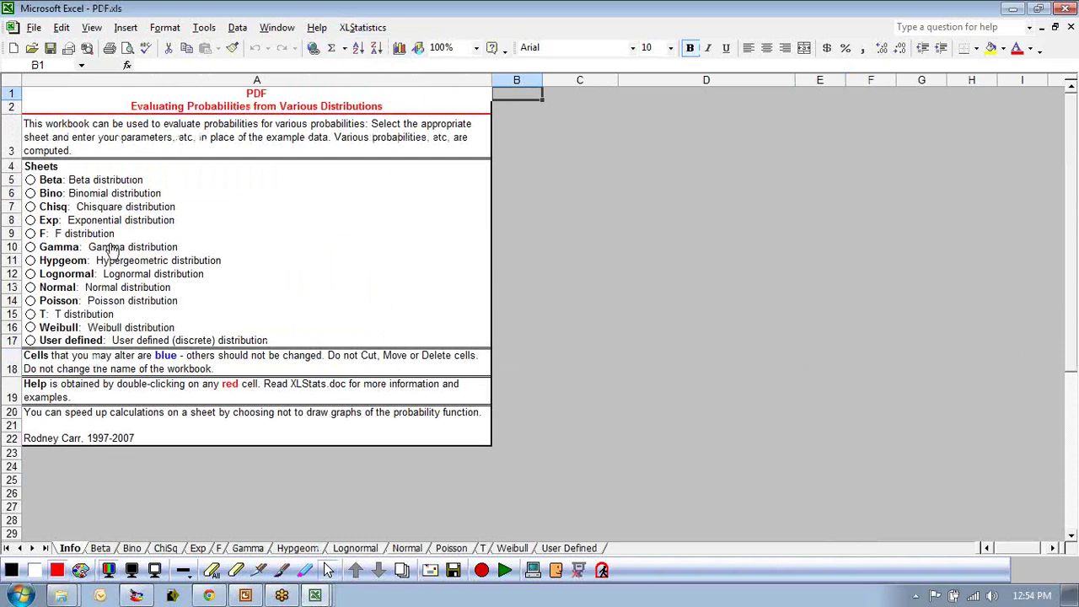
left_click(31, 286)
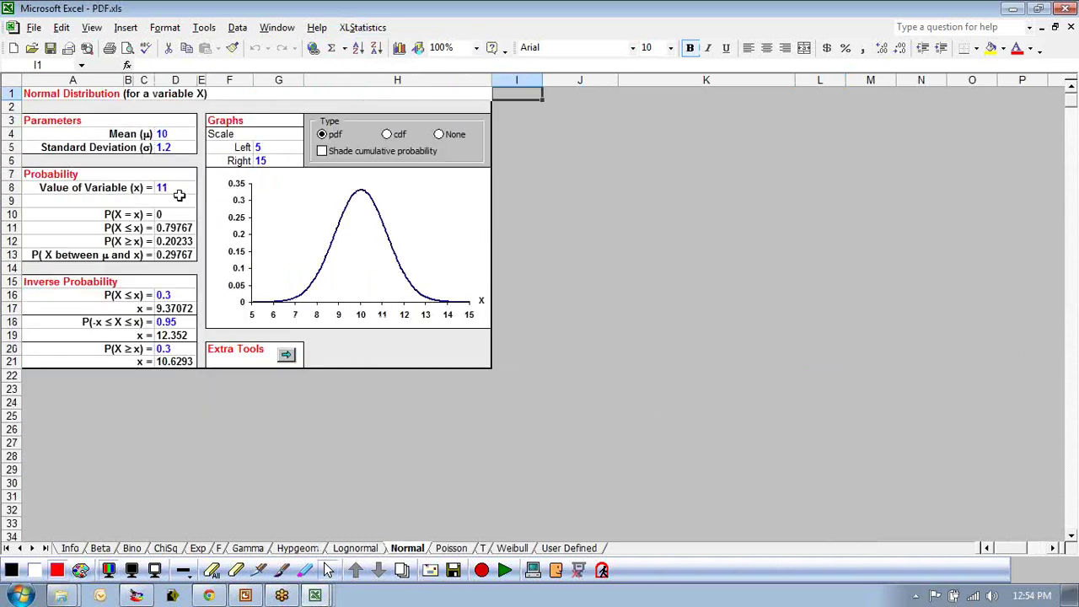
Set the normal distribution's mean to 40.6 and its standard deviation to 10.6.
left_click(197, 134)
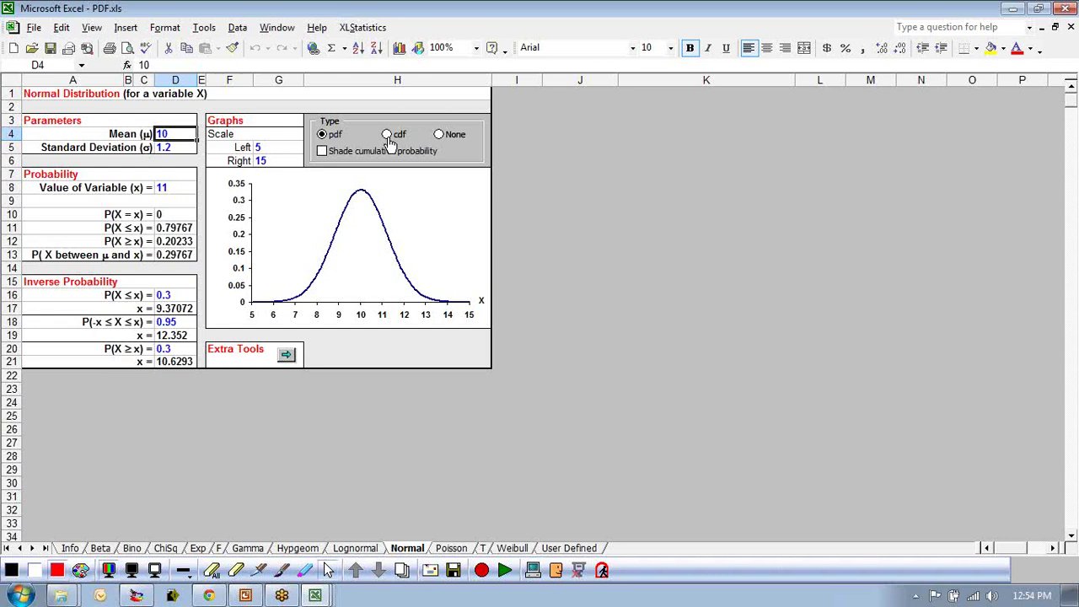
type("40.6")
key("Return")
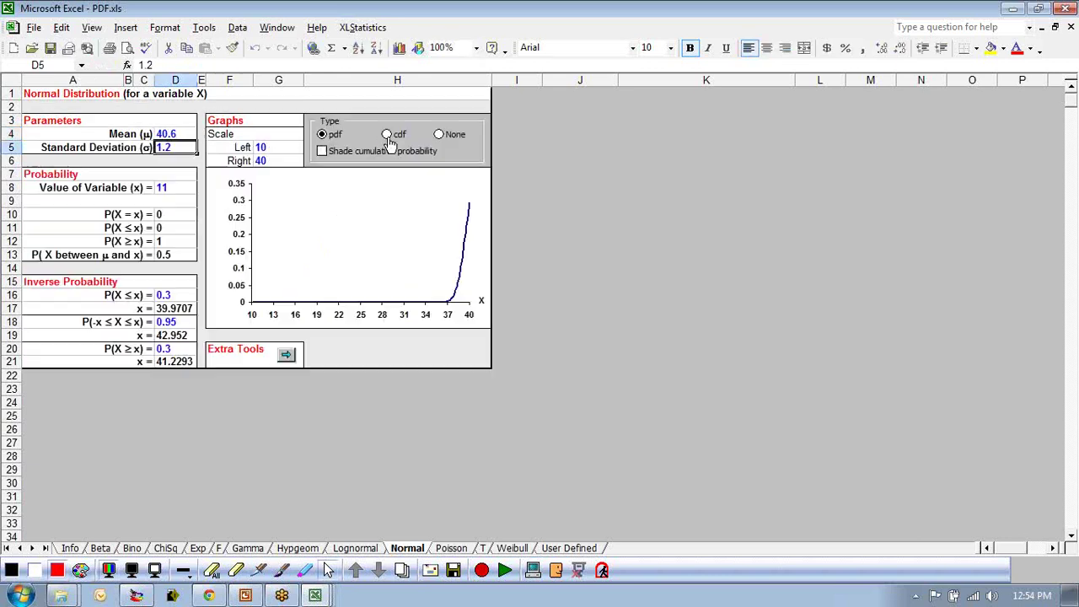
type("201")
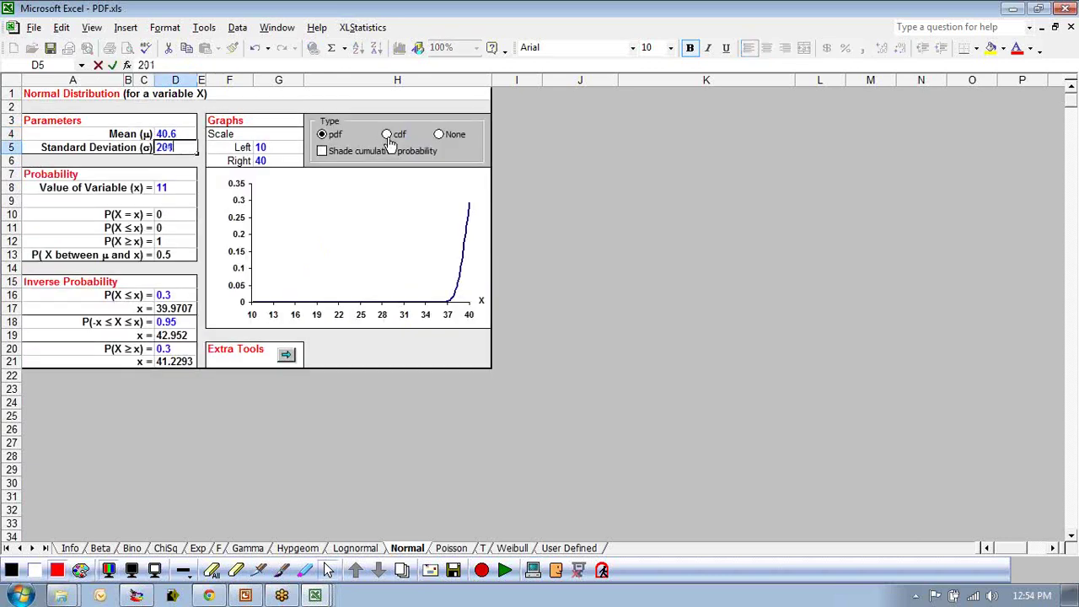
key("BackSpace")
type("10.6")
key("Return")
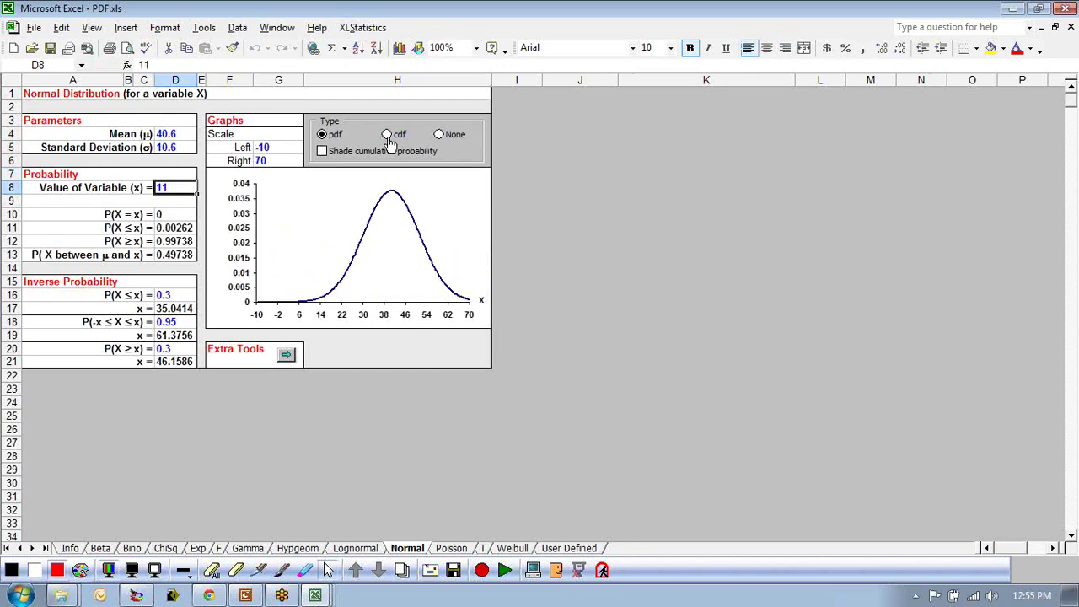
Set the value of the variable x to 60 and shade the cumulative probability on the graph.
type("60")
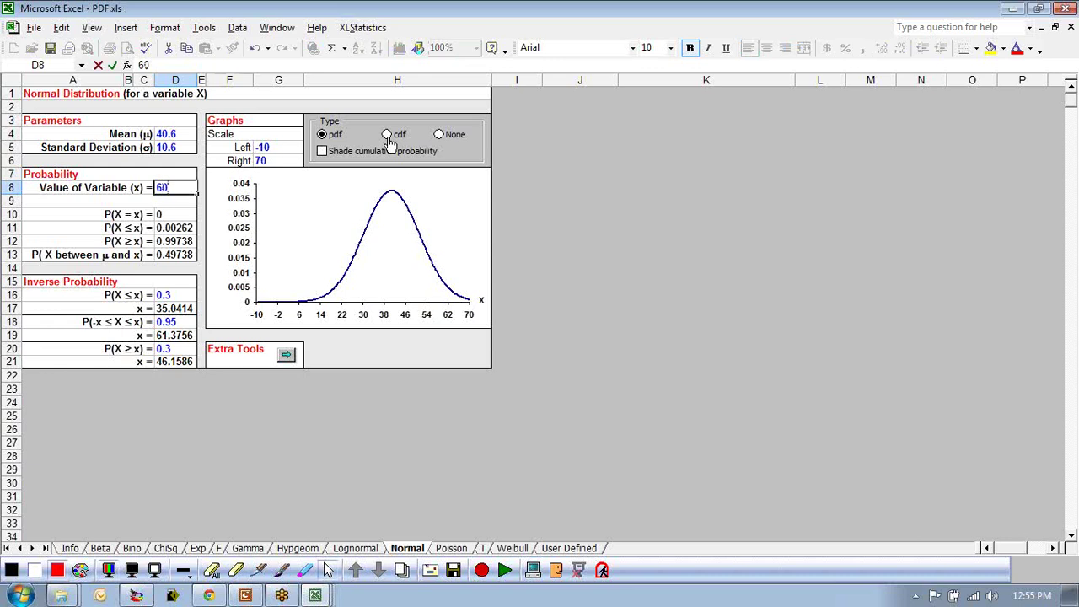
key("Return")
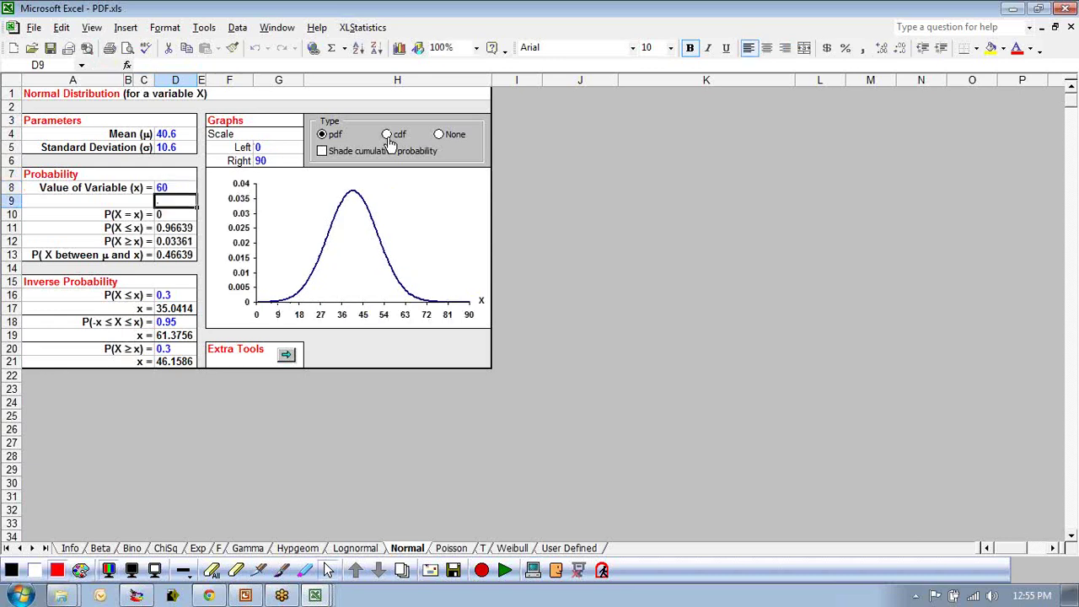
left_click(322, 152)
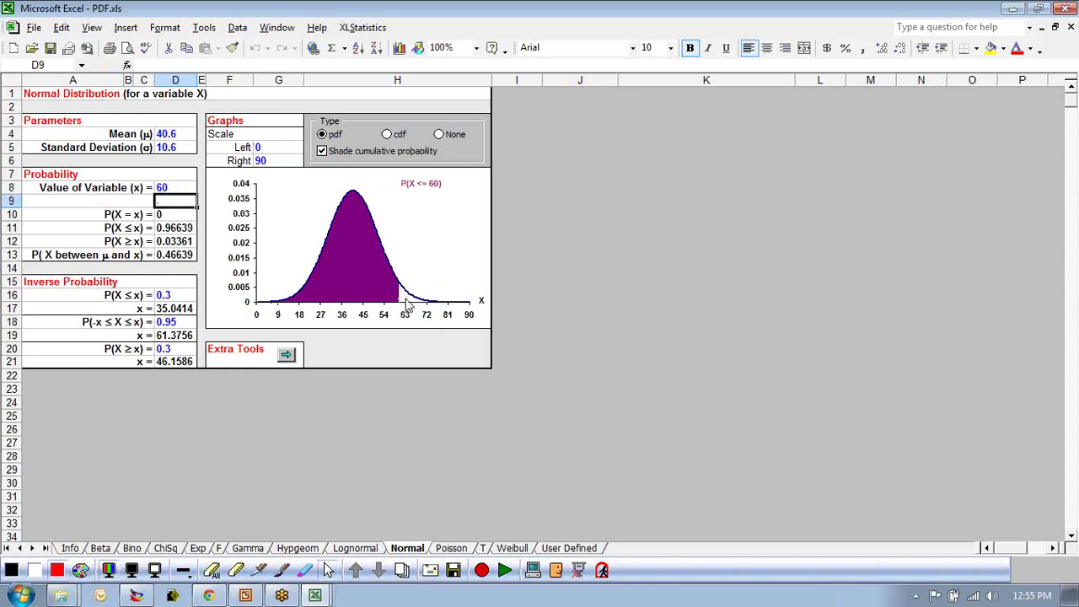
Highlight the P(X ≥ x) result cell in yellow and check the P(X ≤ x) result.
left_click(167, 240)
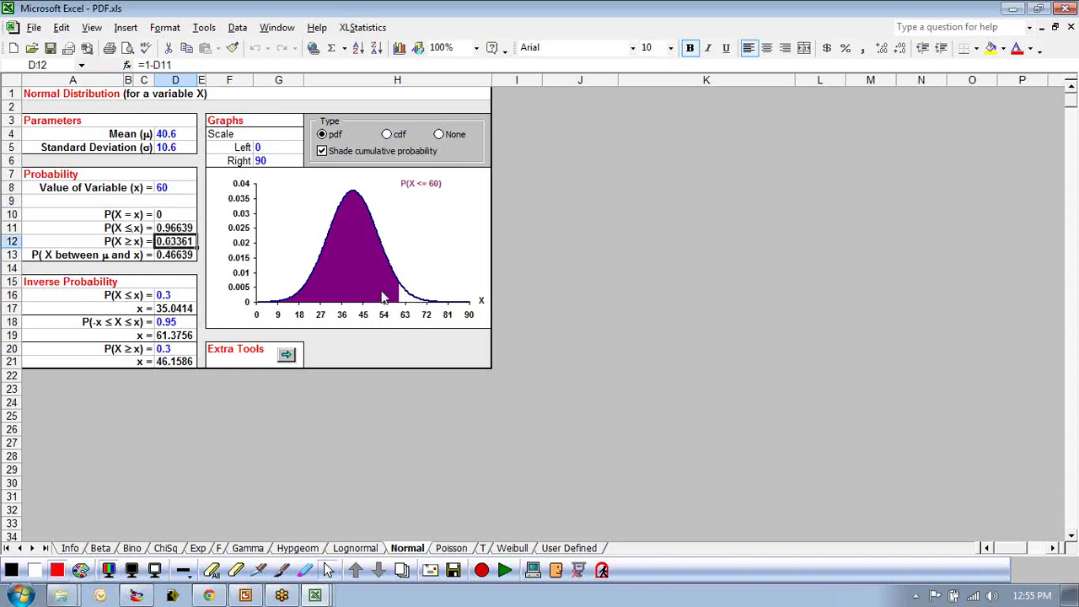
left_click(990, 48)
left_click(187, 226)
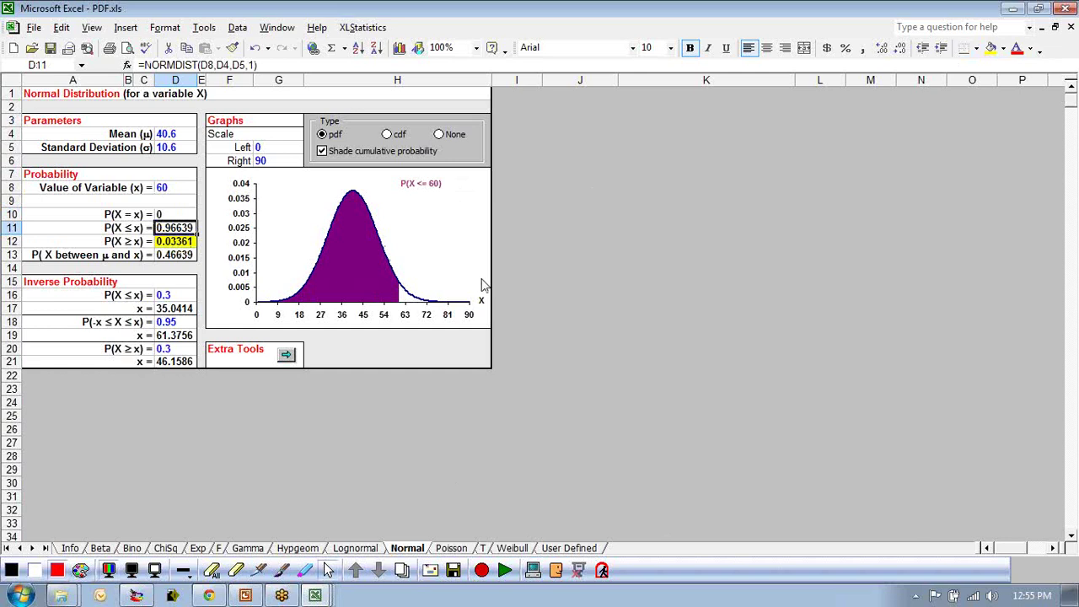
Switch to the PowerPoint slide Exercise 1: Capability and handwrite "3% defect" in red beside the process capability bullet.
left_click(255, 595)
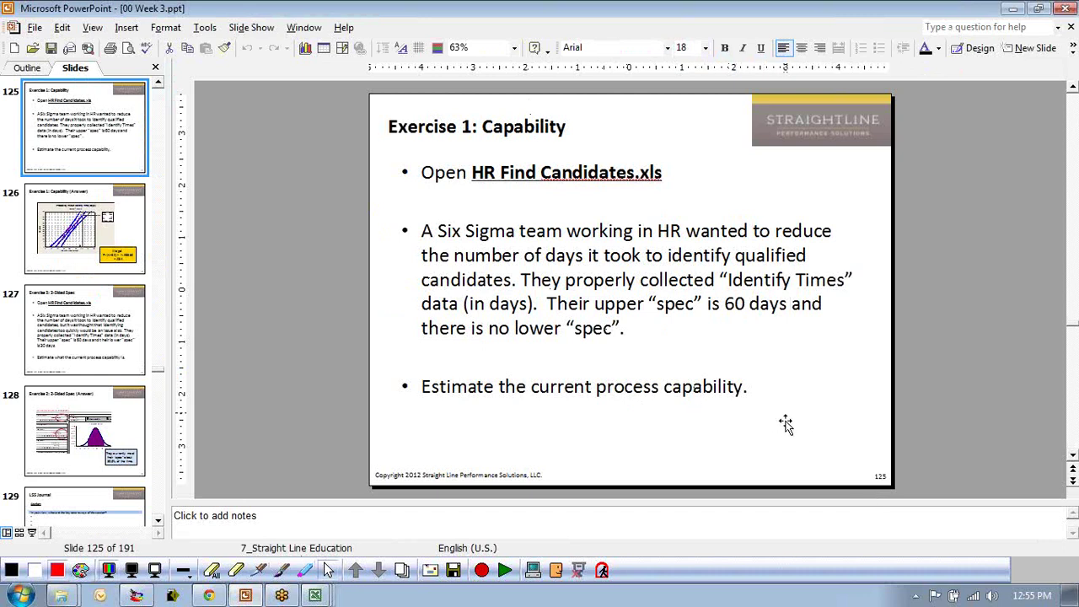
left_click(285, 573)
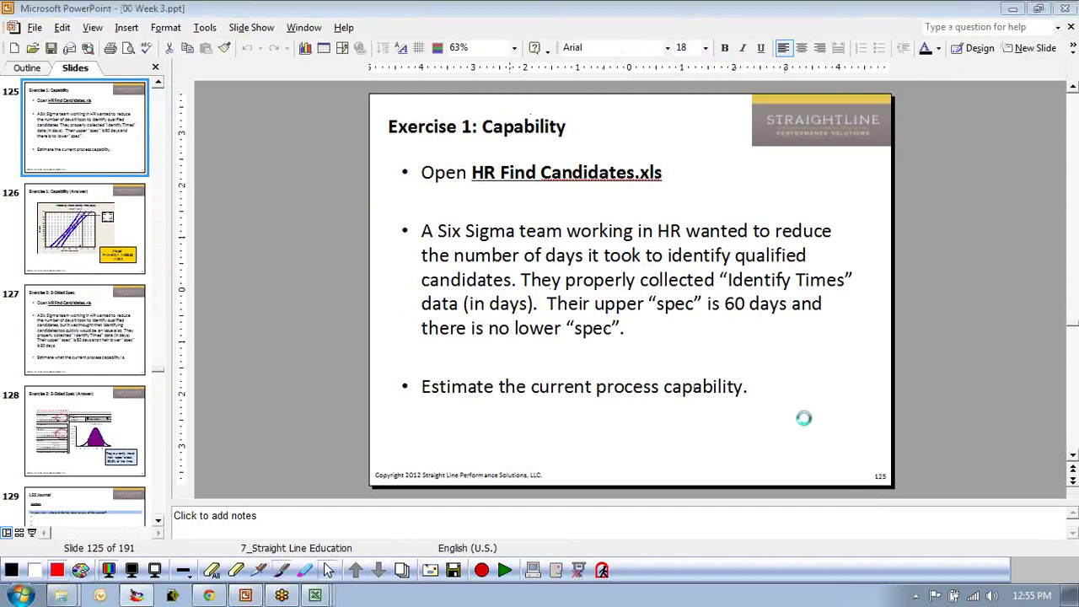
left_click(210, 571)
left_click(571, 317)
left_click_drag(790, 365, 784, 397)
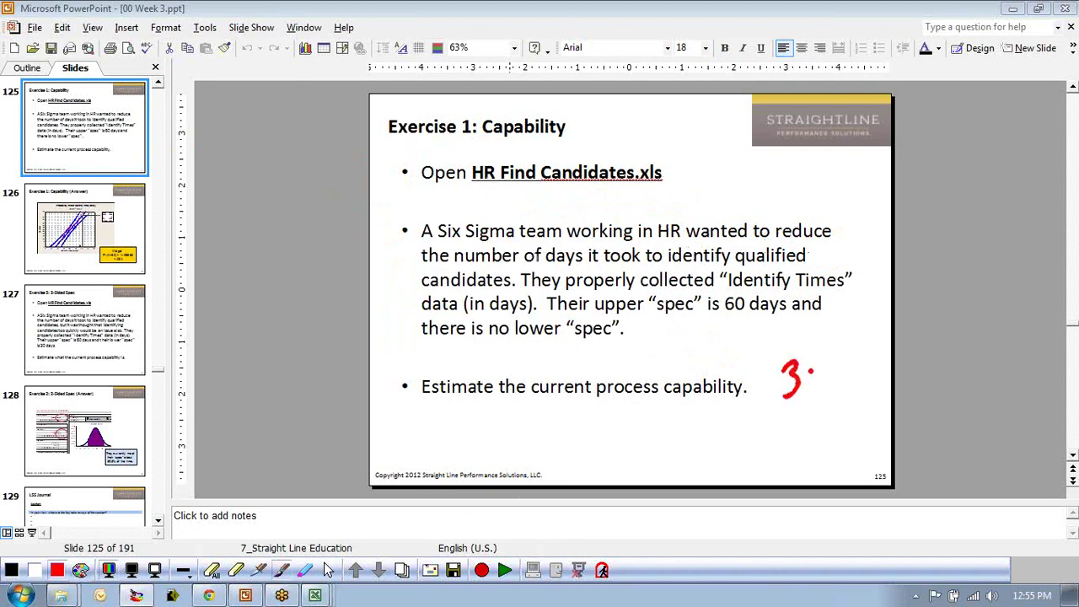
left_click_drag(826, 362, 808, 397)
mouse_move(819, 381)
left_mouse_down()
mouse_move(818, 394)
mouse_move(858, 386)
mouse_move(877, 364)
mouse_move(911, 396)
left_mouse_up()
left_click_drag(906, 380, 924, 374)
Handwrite "97%" in red below the defect note on the Exercise 1: Capability slide.
left_click_drag(768, 427, 757, 462)
mouse_move(771, 433)
left_mouse_down()
mouse_move(789, 459)
mouse_move(812, 445)
left_mouse_up()
left_click_drag(828, 431, 805, 462)
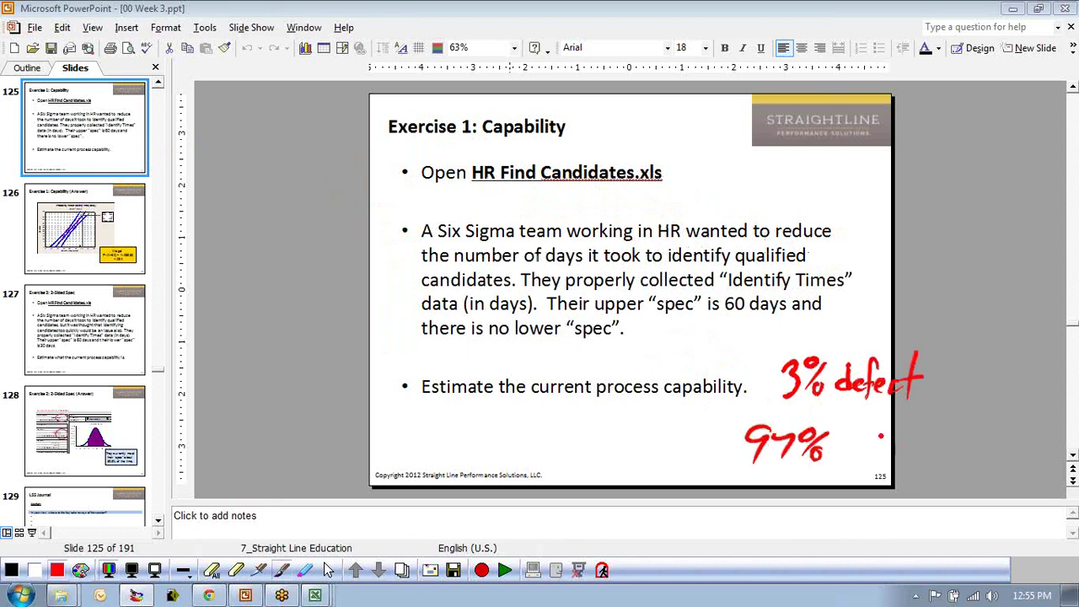